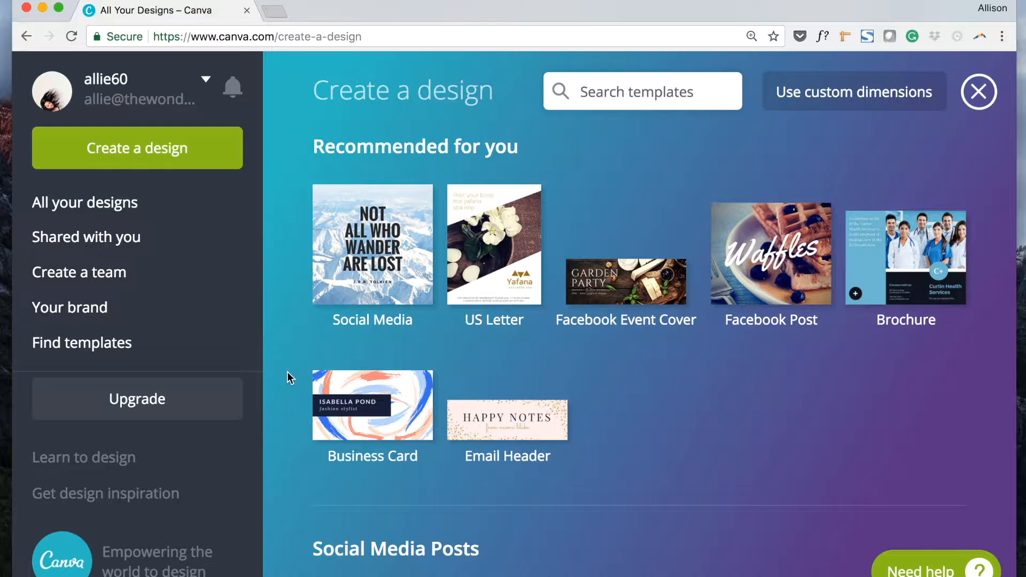
Step: Browse the available design types and create a new US Letter design from the Documents category
scroll(293, 314, "down", 10)
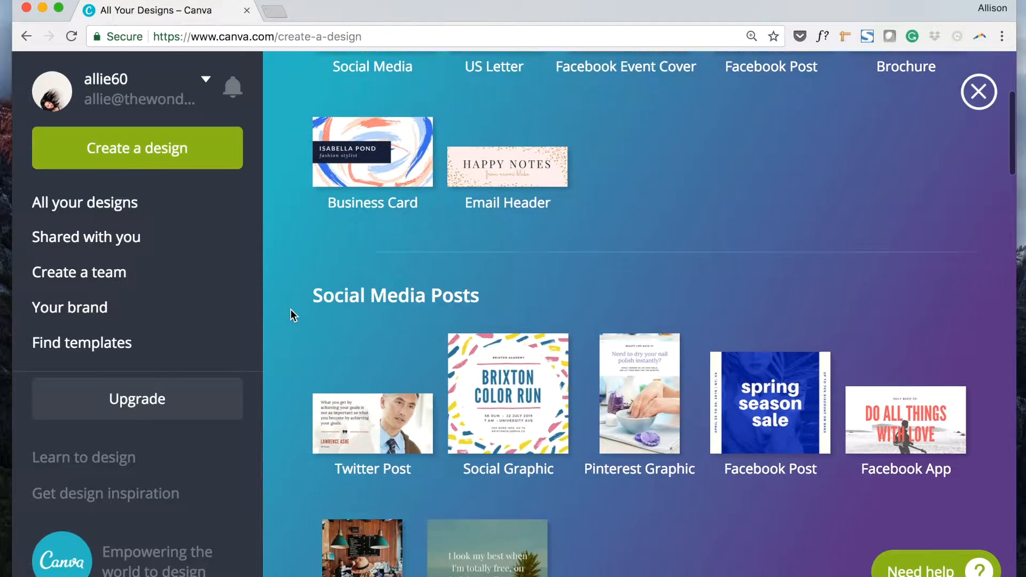
scroll(290, 314, "down", 8)
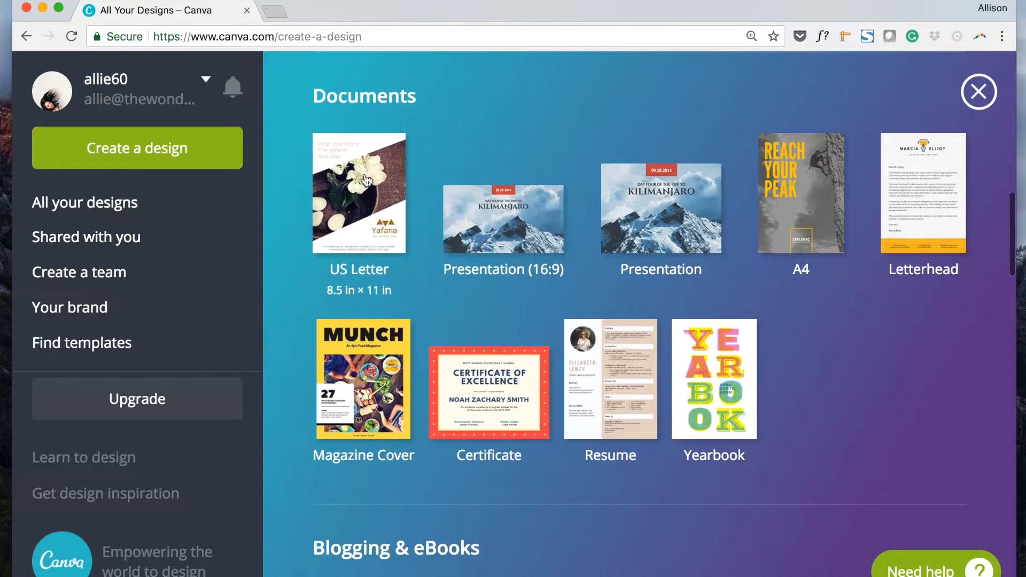
scroll(400, 376, "up", 18)
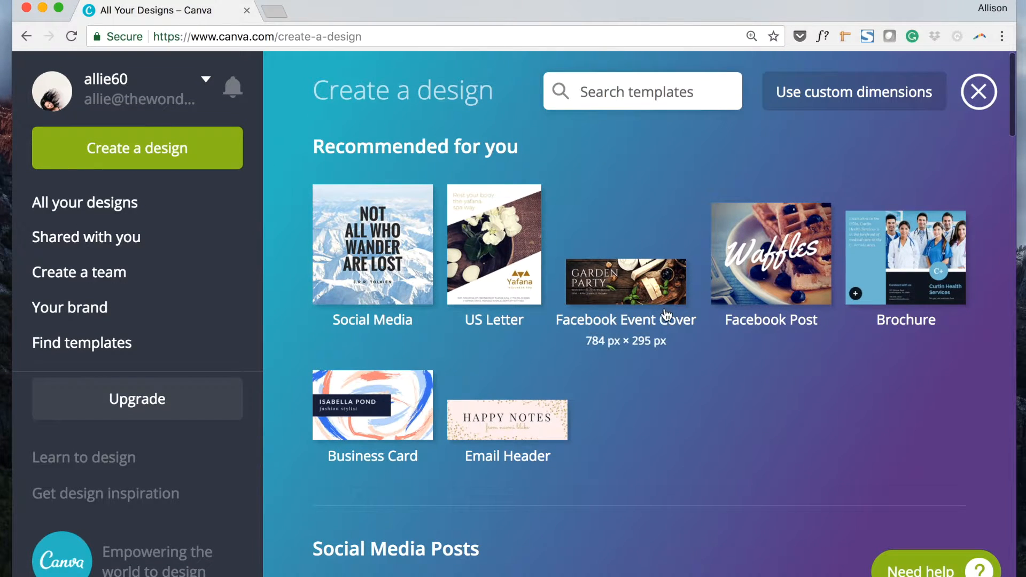
scroll(714, 383, "down", 7)
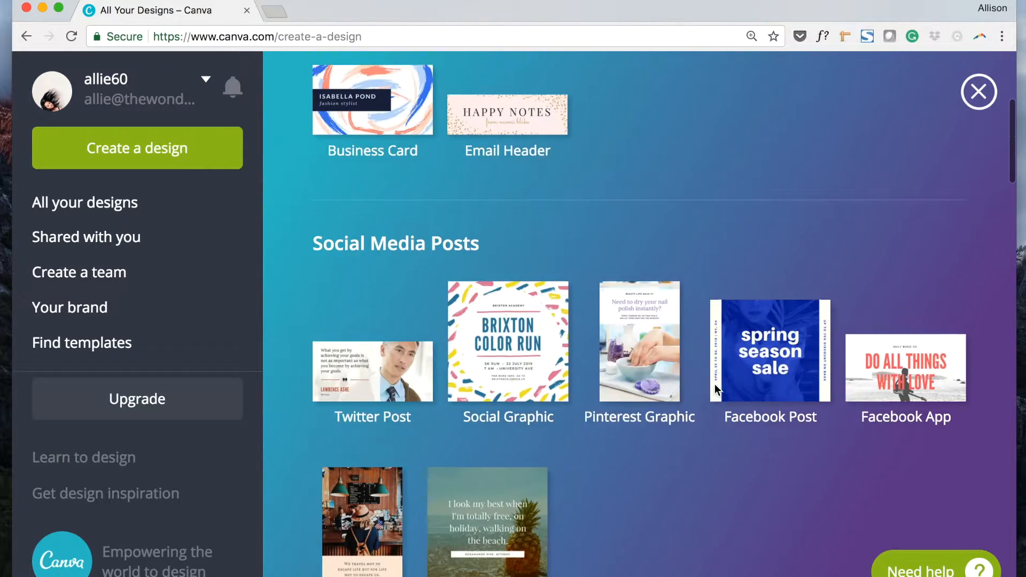
scroll(714, 390, "down", 9)
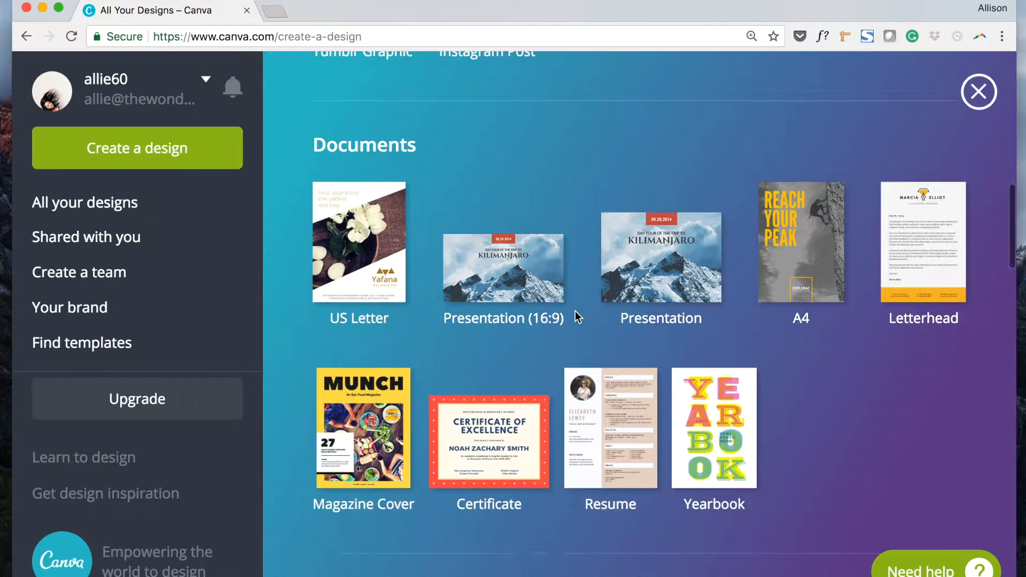
left_click(365, 226)
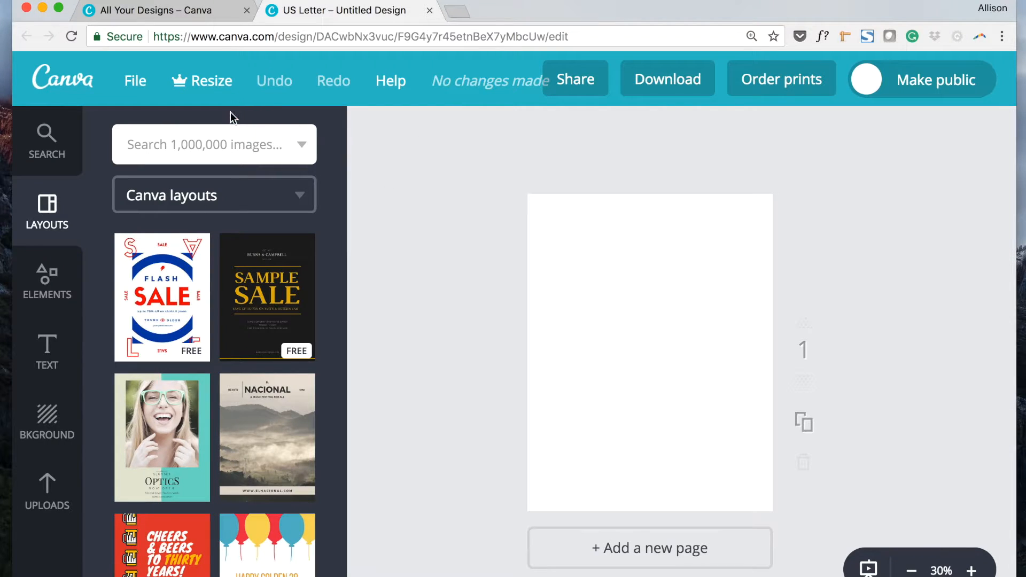
Step: Check the design's page size, look over the uploaded images, and return to the Canva layouts beside the blank page
left_click(144, 88)
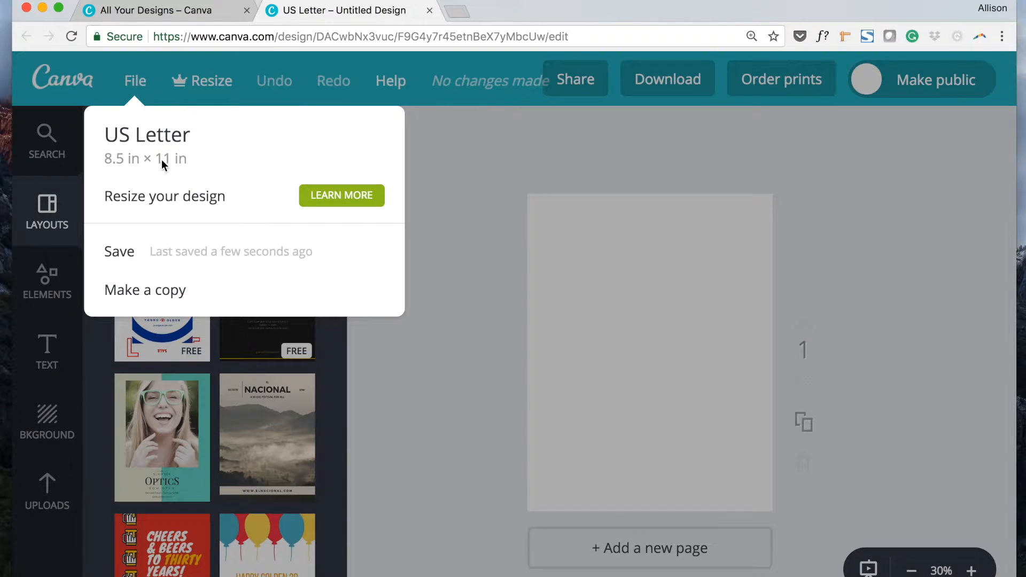
left_click(553, 248)
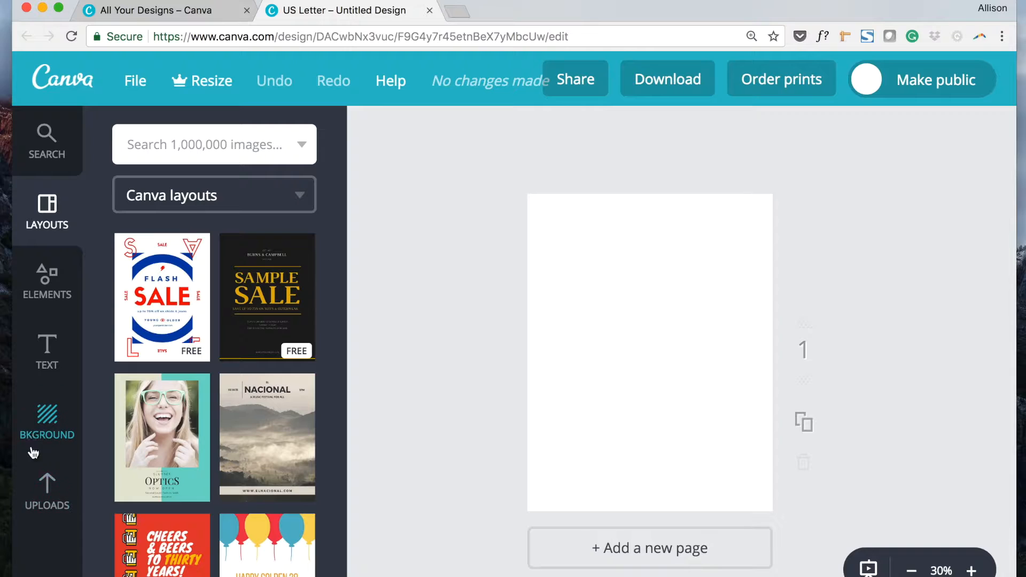
left_click(43, 497)
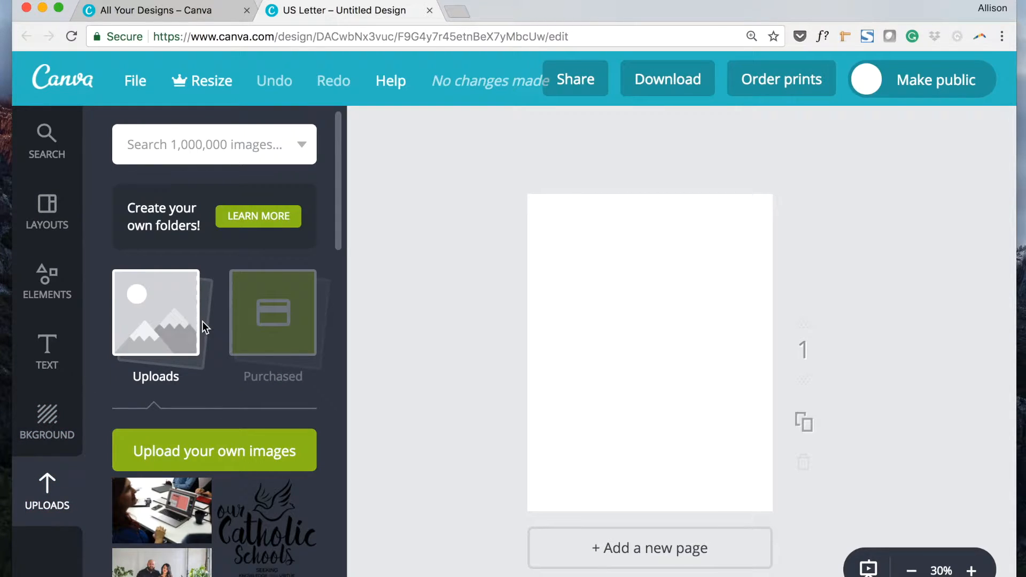
left_click(37, 208)
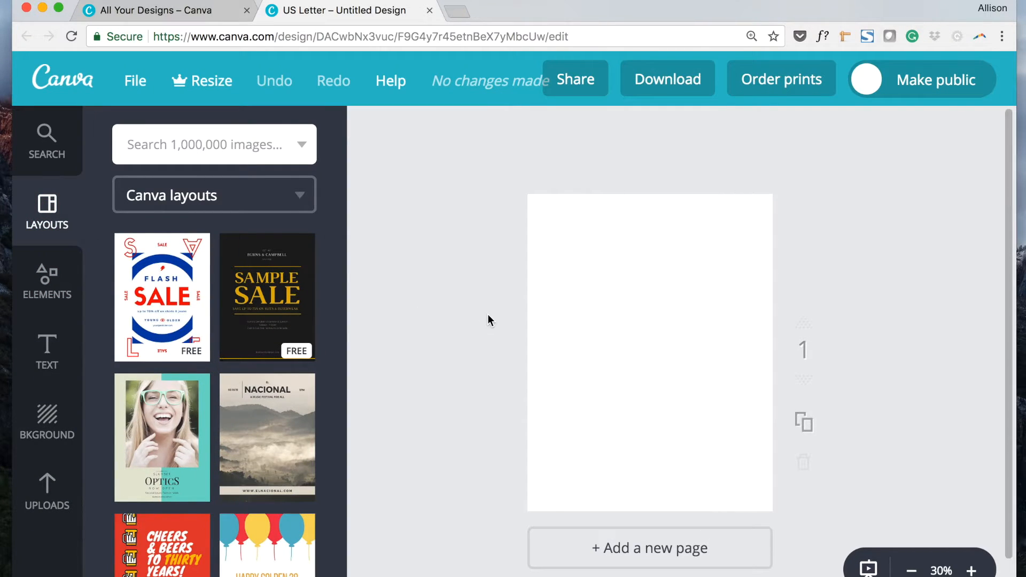
scroll(481, 279, "down", 2)
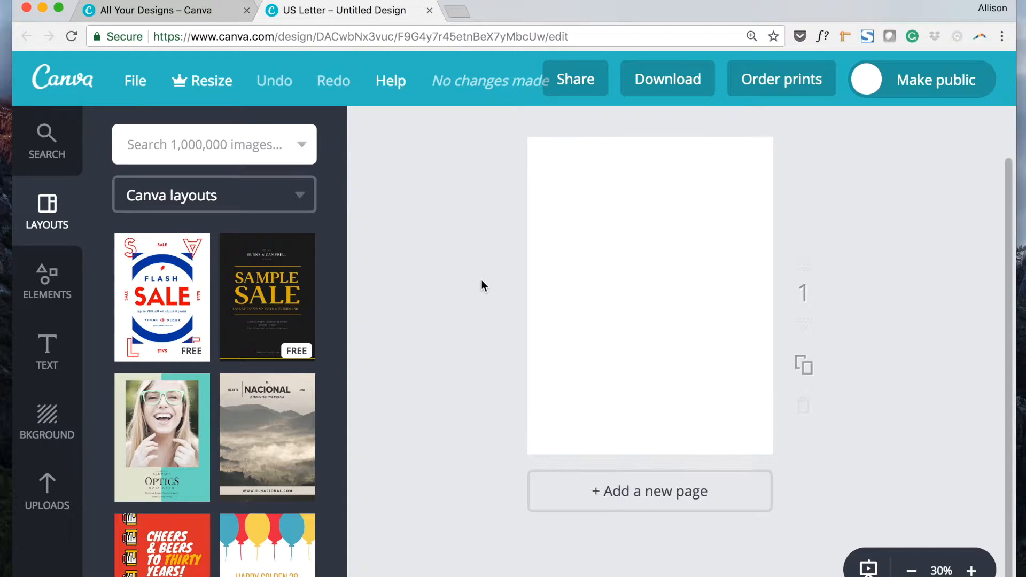
scroll(481, 280, "up", 2)
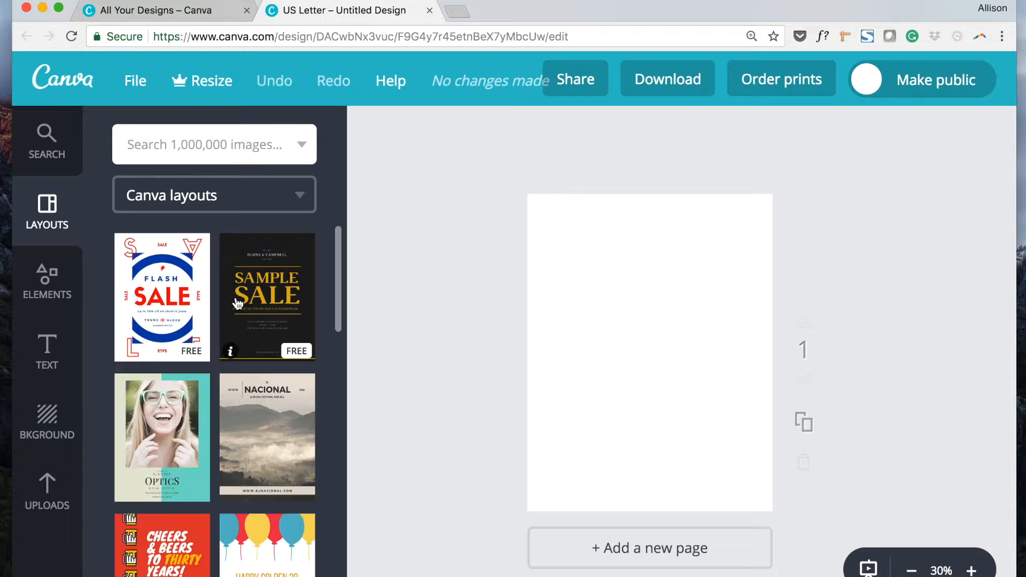
Step: Switch to Finder and open Diamond Moodboard.jpg from Dropbox, under Online Courses, Diamond Membership, March Capsule, Building a Moodboard
mouse_move(348, 574)
left_click(143, 568)
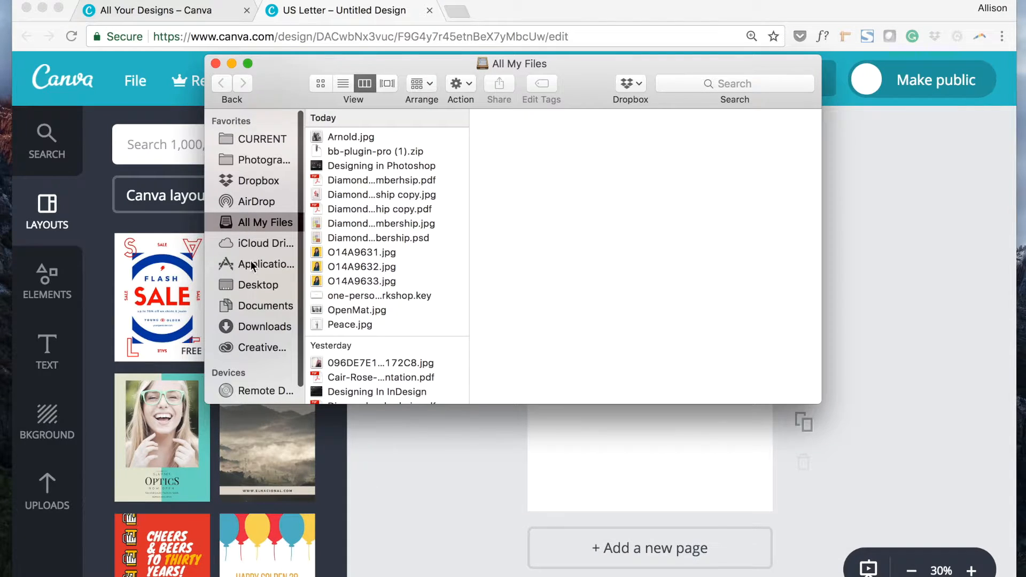
left_click(249, 285)
left_click(386, 135)
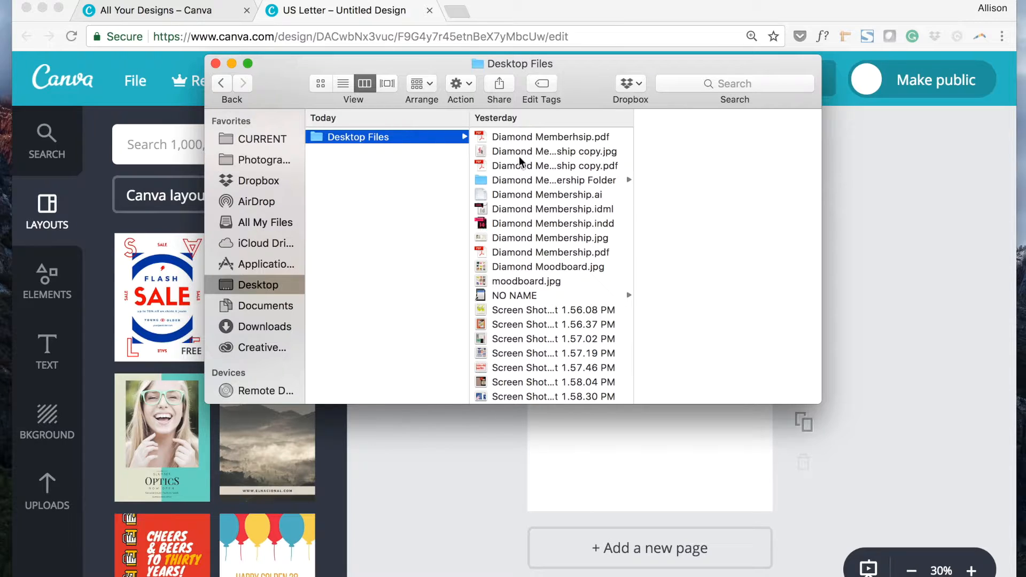
left_click(241, 180)
left_click(378, 135)
left_click(543, 137)
left_click(660, 140)
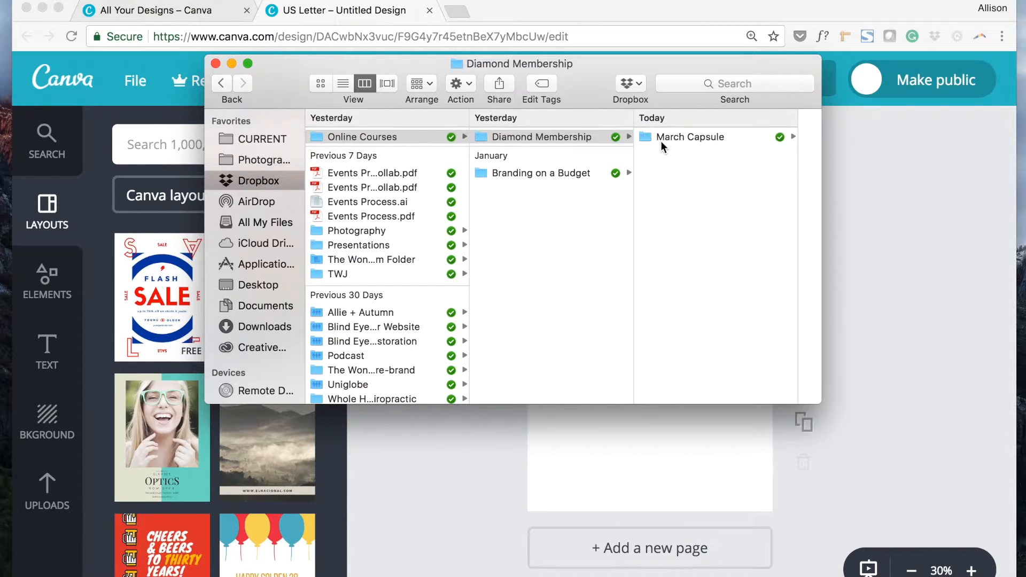
left_click(702, 172)
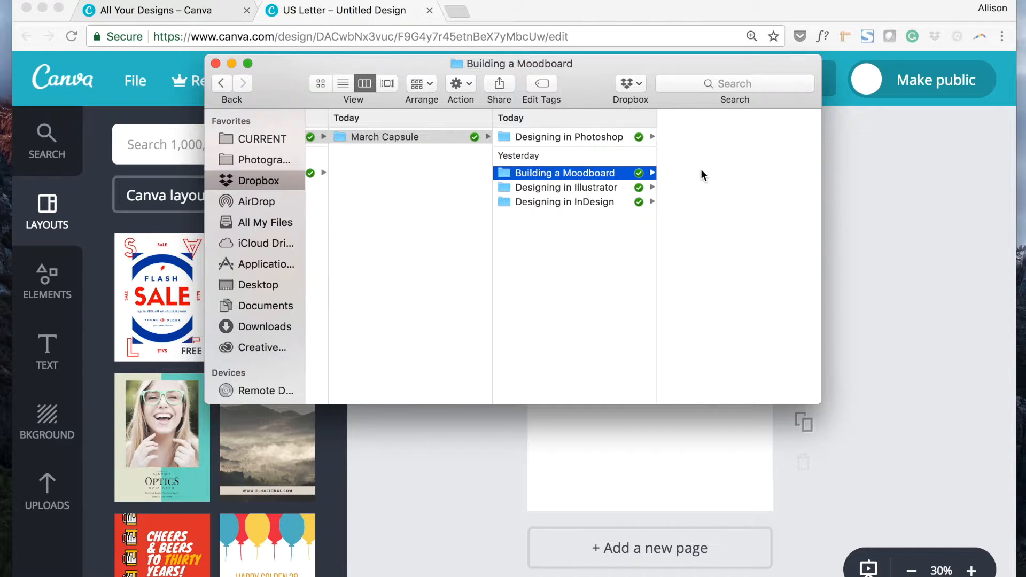
left_click(698, 136)
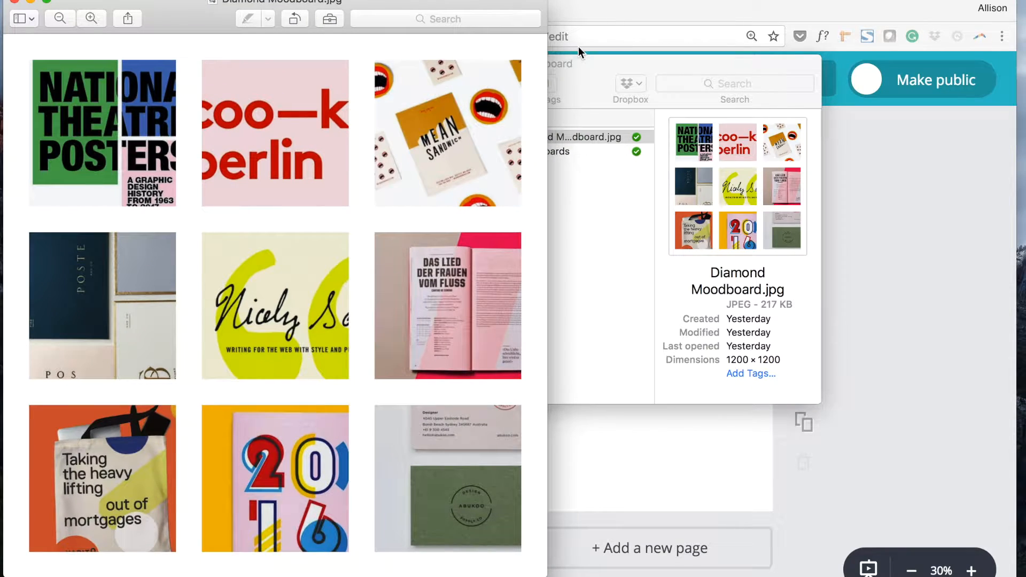
Step: Close the Finder window and move the moodboard image window so the Canva layouts stay visible beside it
left_click(590, 58)
left_click(215, 63)
left_click_drag(176, 14, 521, 18)
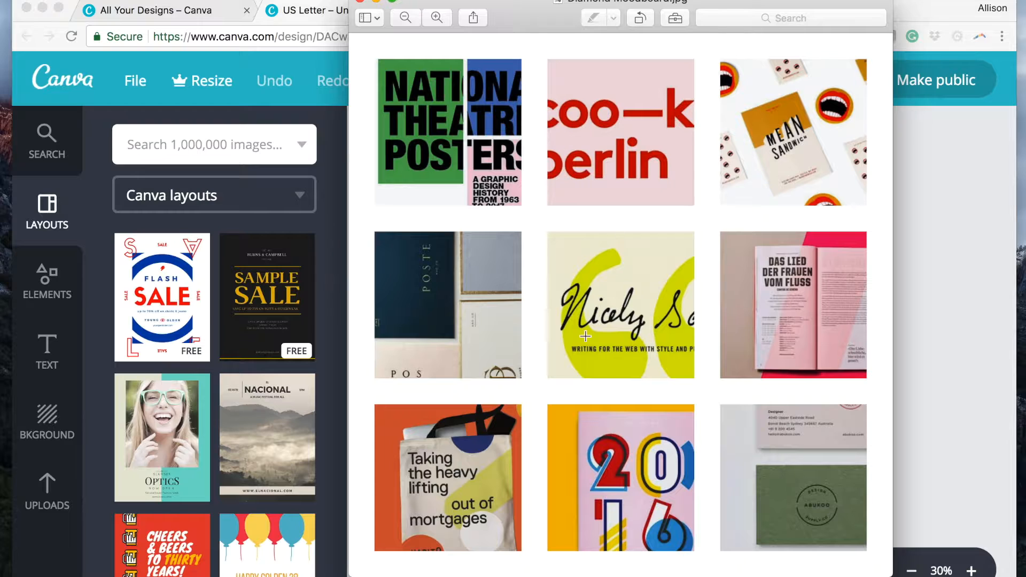
left_click_drag(508, 10, 527, 34)
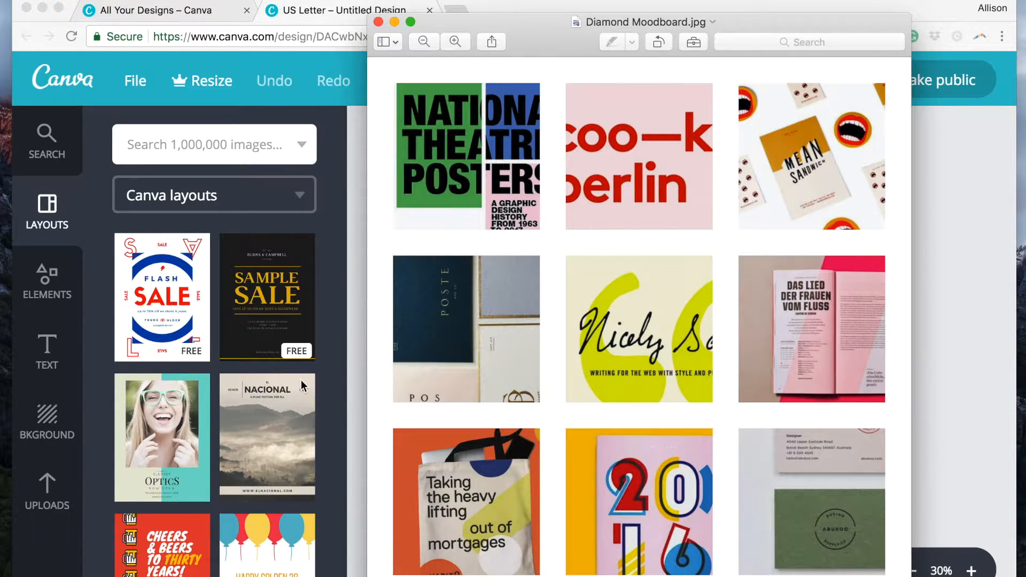
Step: Return to the Canva design and browse the Canva layouts for one that matches the moodboard's style
left_click(332, 381)
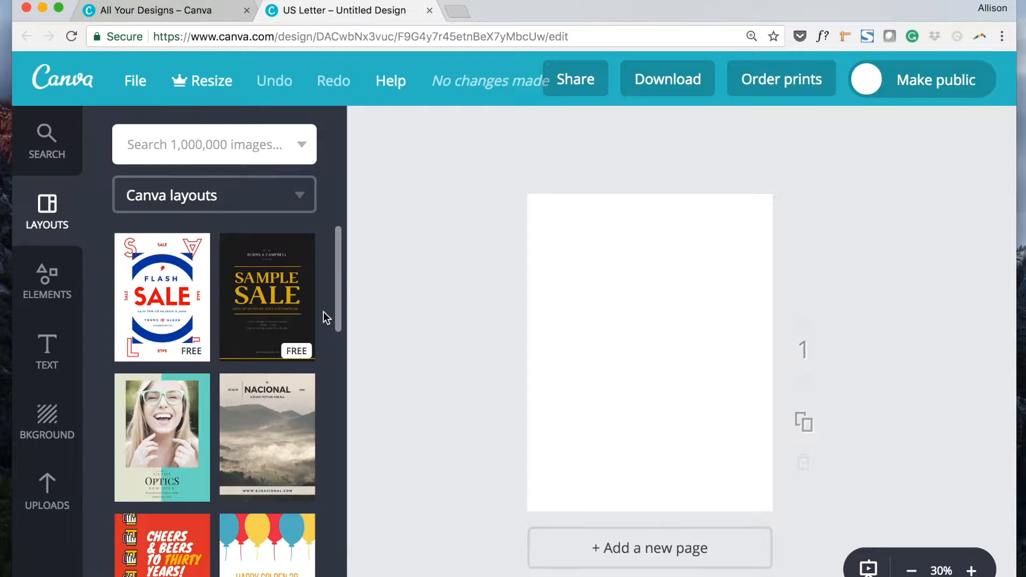
scroll(322, 299, "down", 3)
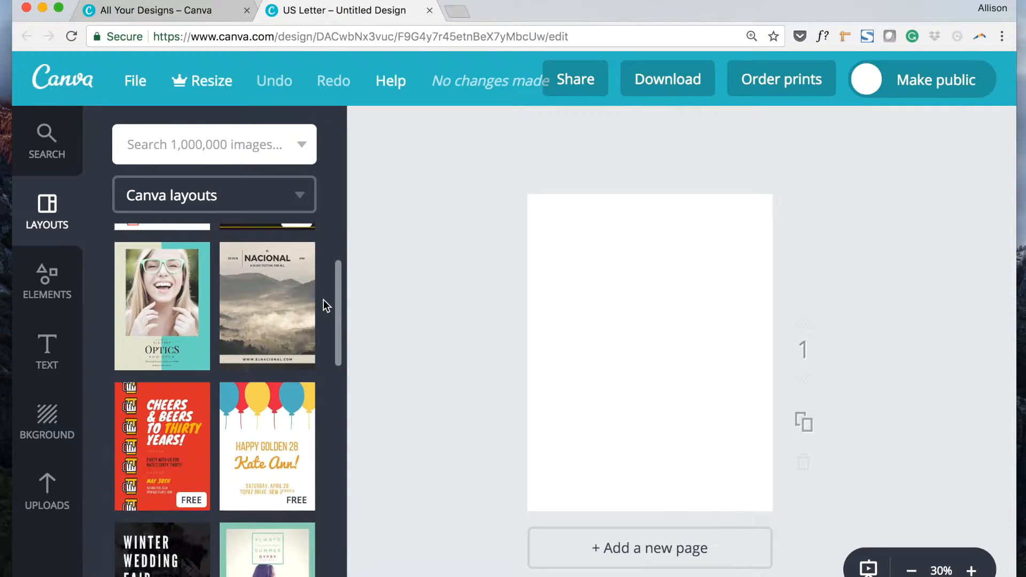
scroll(323, 299, "down", 3)
scroll(323, 301, "down", 3)
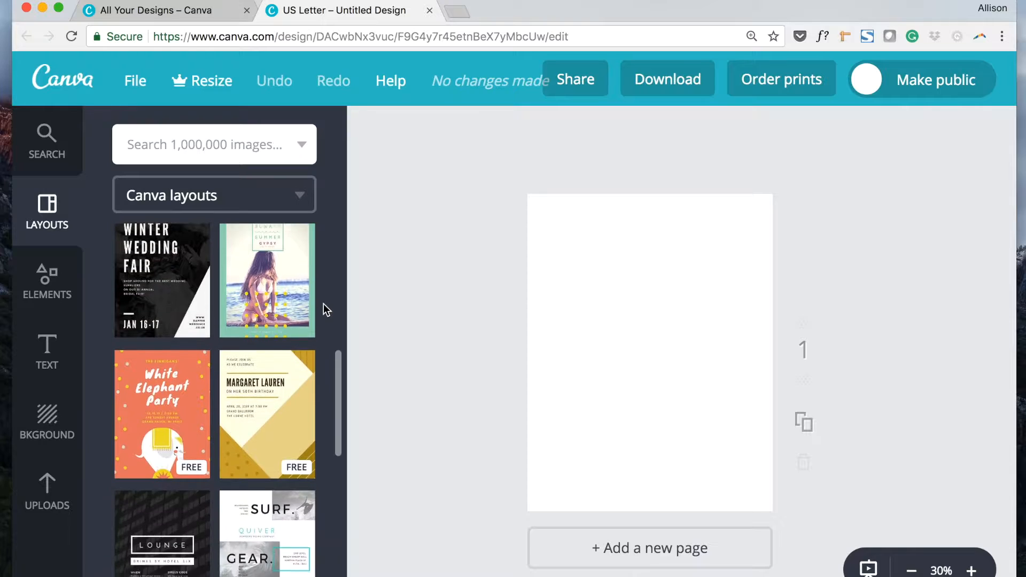
scroll(323, 303, "down", 1)
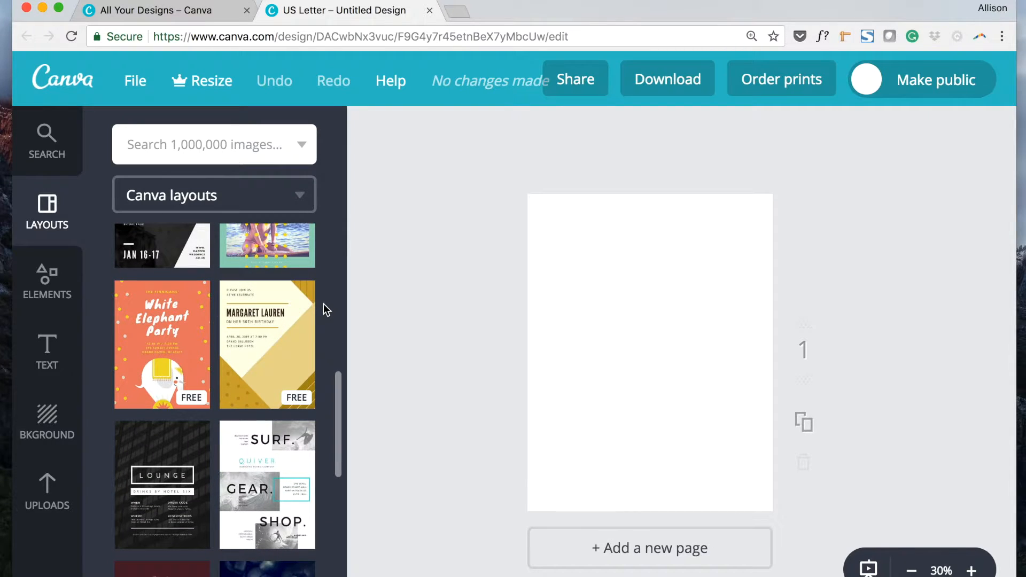
scroll(323, 304, "down", 3)
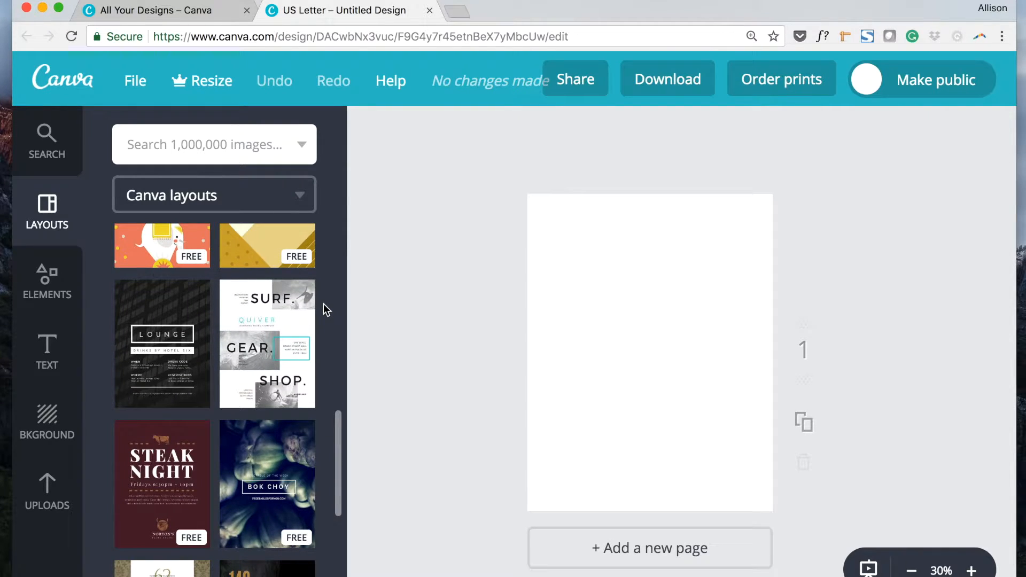
scroll(323, 303, "down", 7)
scroll(323, 303, "down", 8)
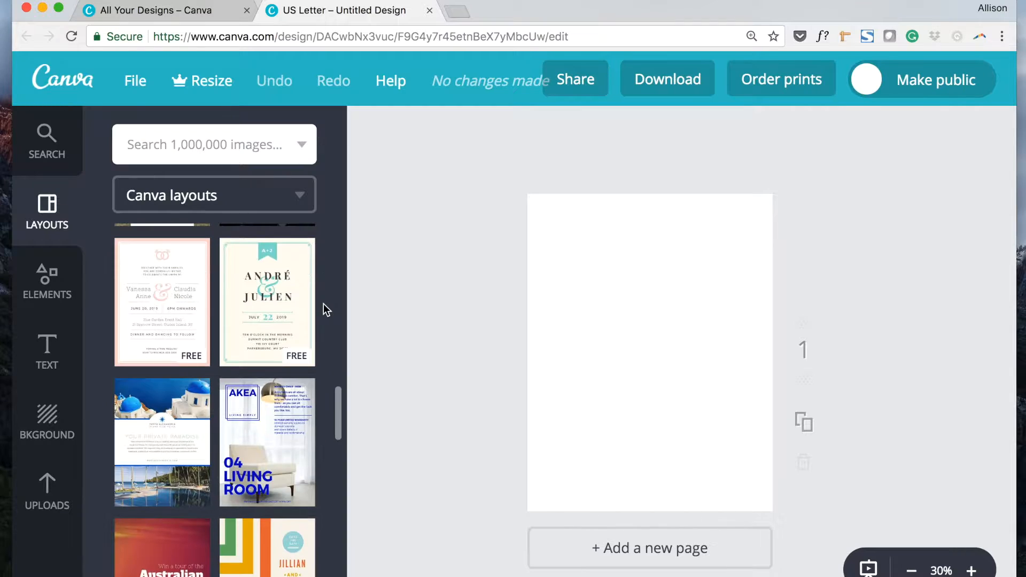
scroll(323, 304, "up", 2)
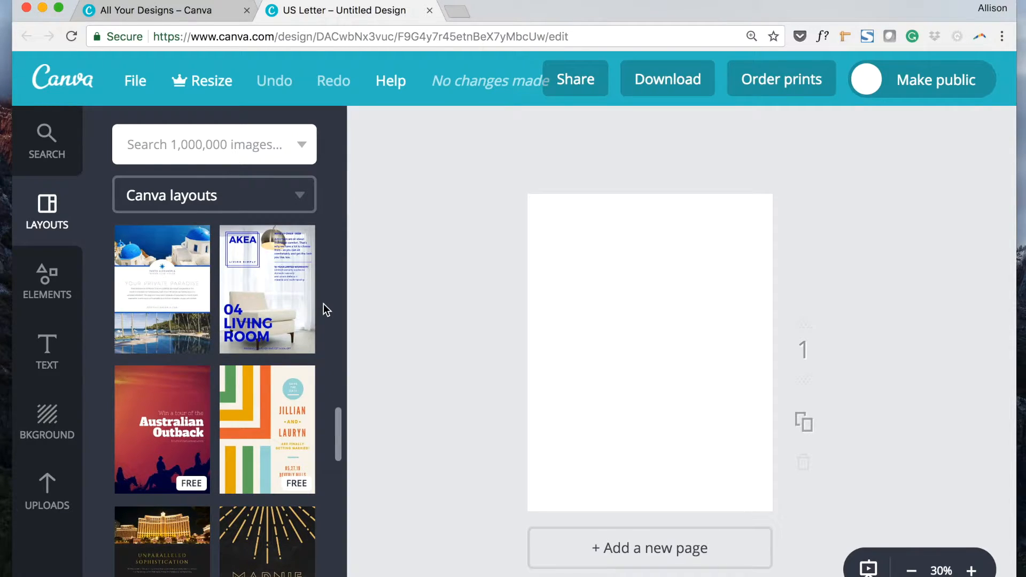
scroll(323, 304, "down", 8)
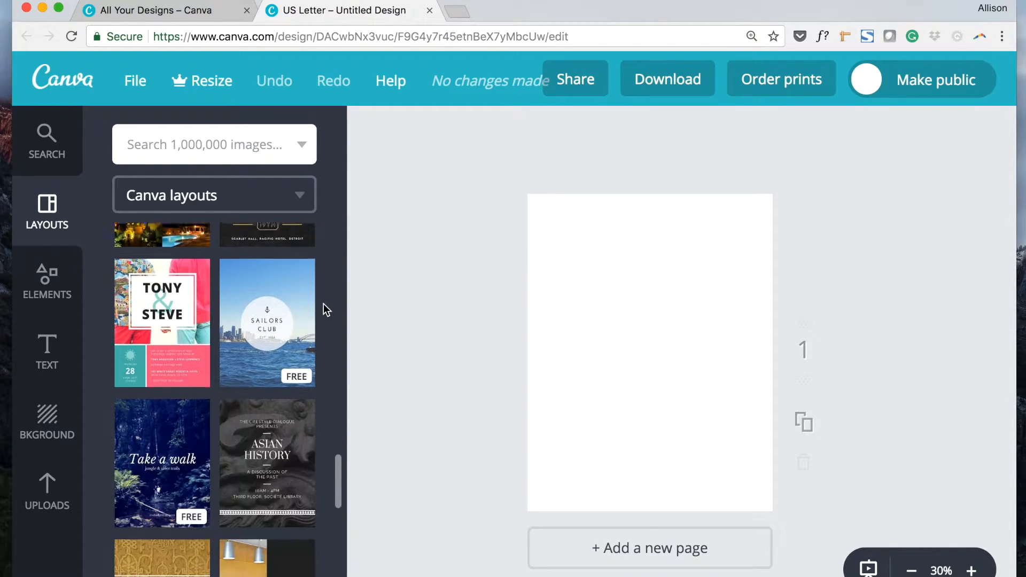
scroll(323, 303, "down", 10)
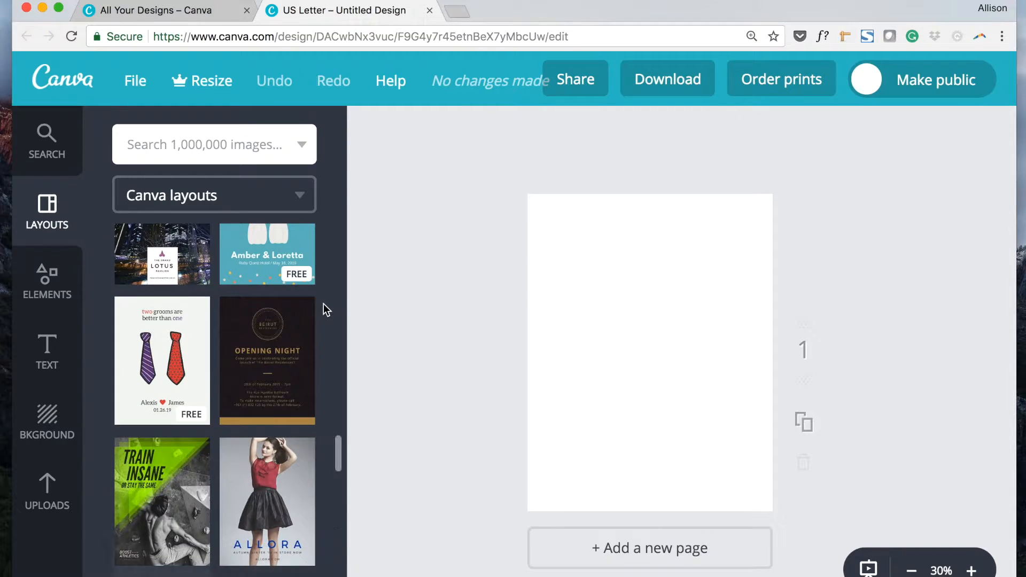
scroll(324, 306, "down", 4)
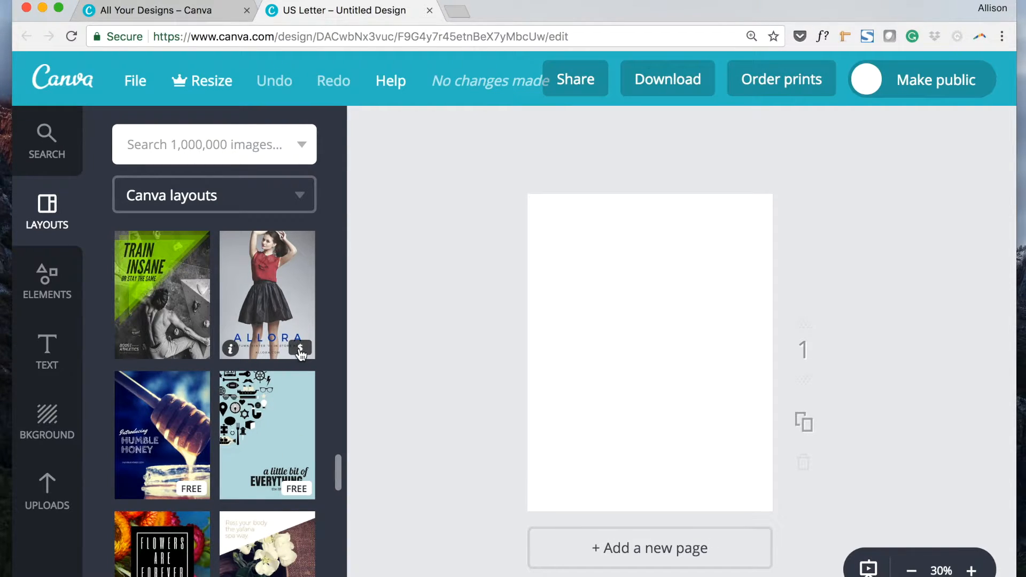
scroll(297, 356, "down", 4)
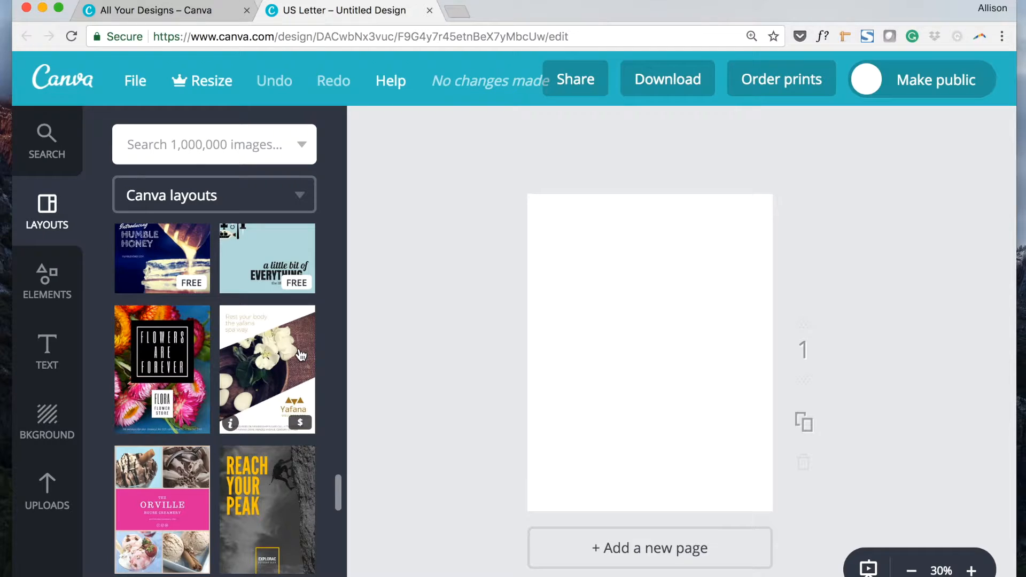
scroll(300, 355, "down", 4)
scroll(301, 355, "down", 3)
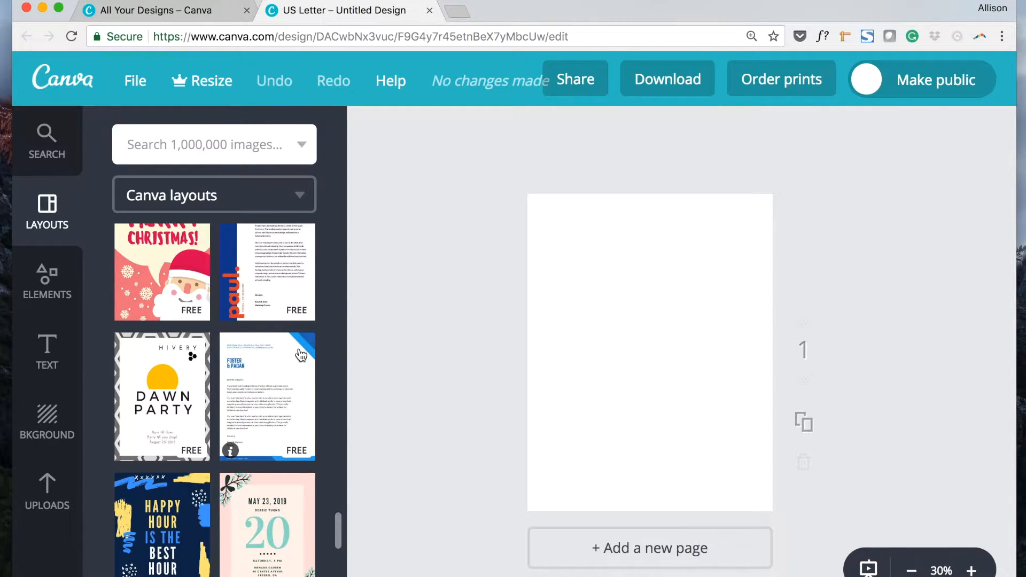
scroll(300, 355, "down", 2)
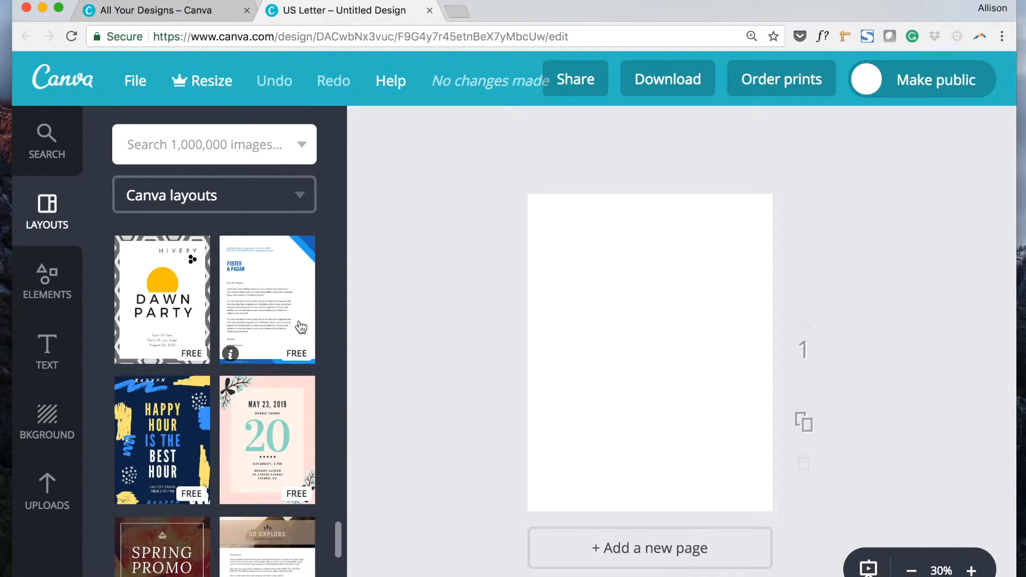
scroll(300, 333, "down", 4)
scroll(299, 334, "down", 8)
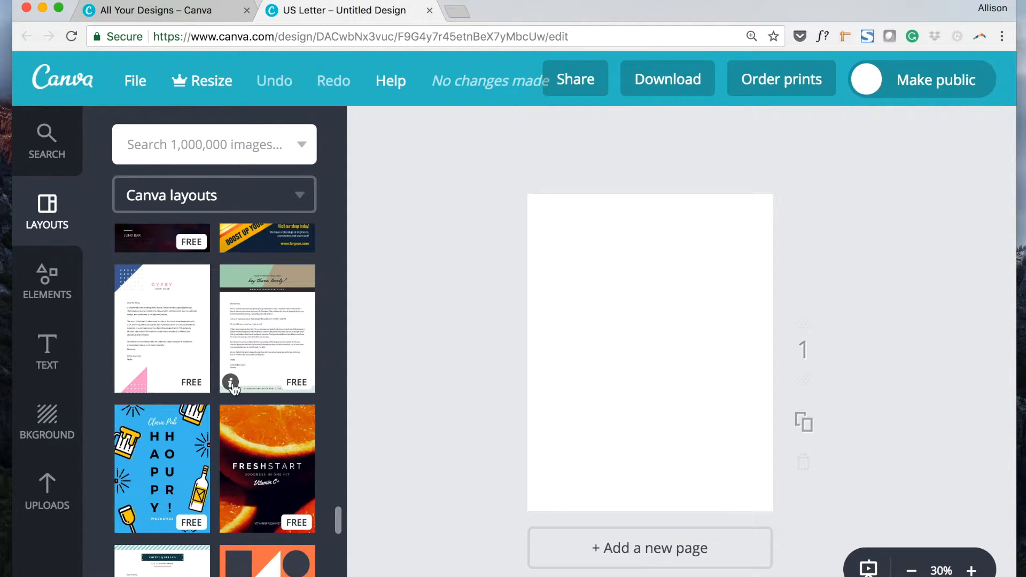
scroll(259, 384, "down", 3)
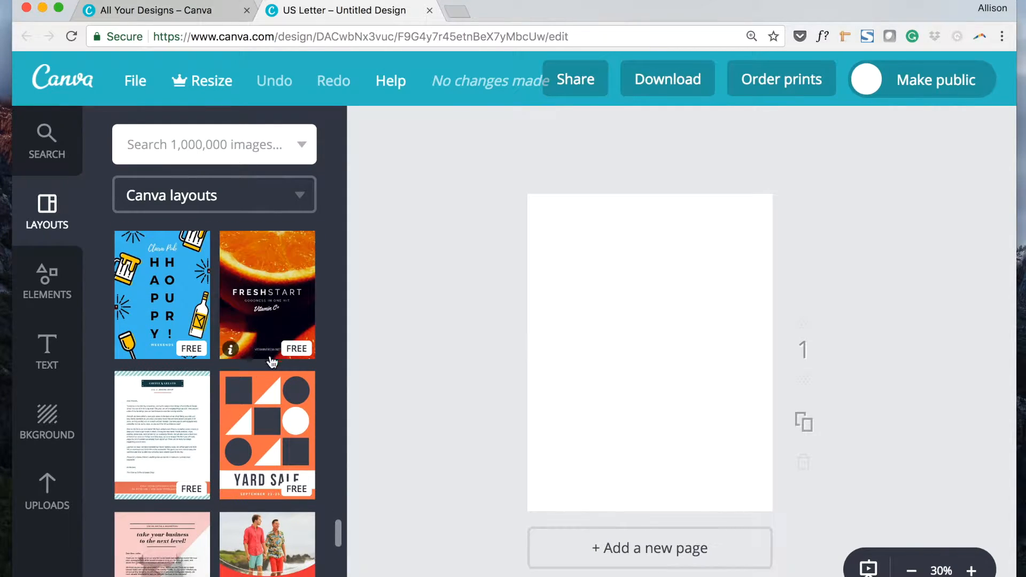
scroll(264, 353, "down", 3)
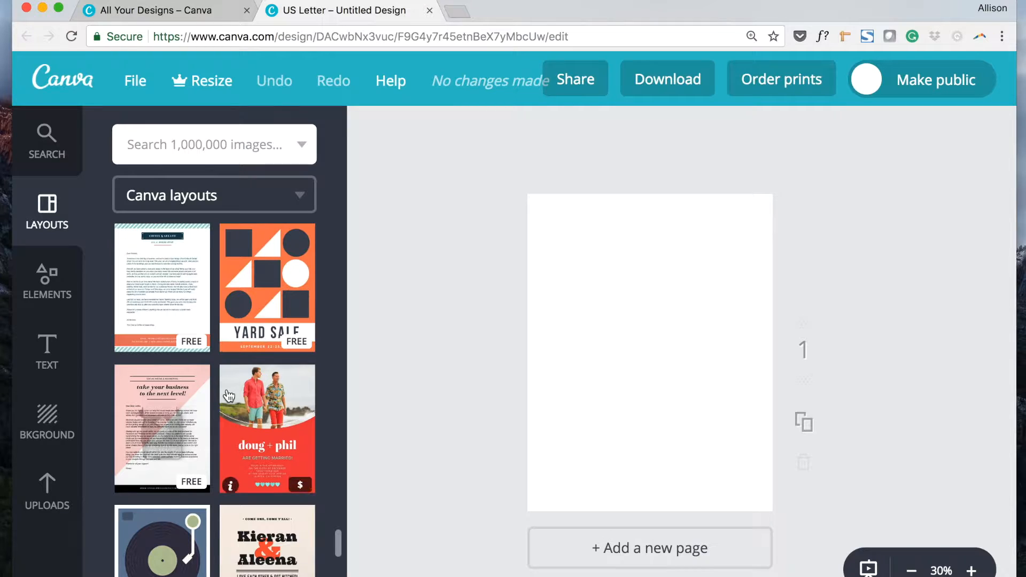
Step: Apply the pink "take your business to the next level!" letter layout to the page and delete its body text
left_click(154, 430)
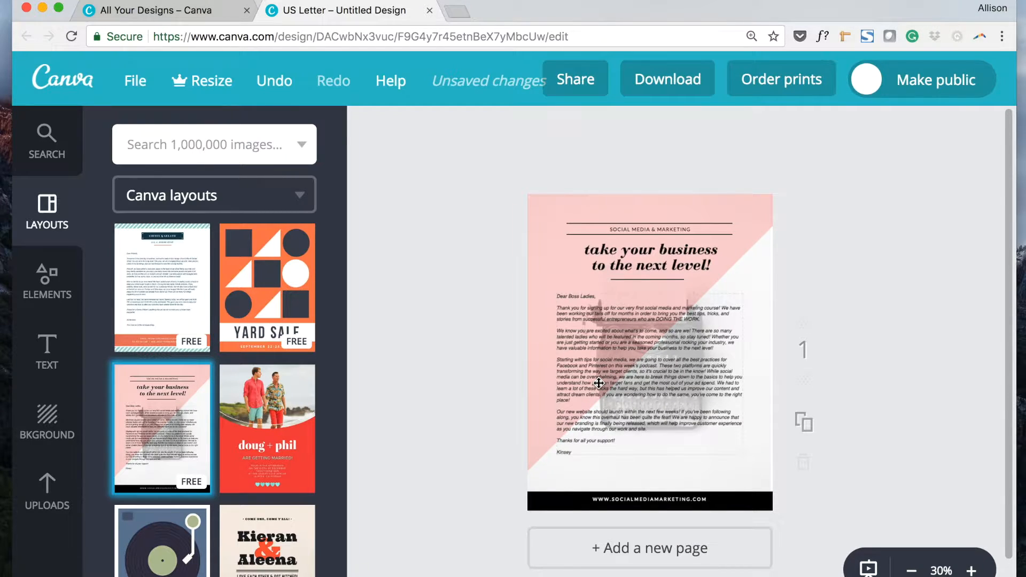
left_click(588, 369)
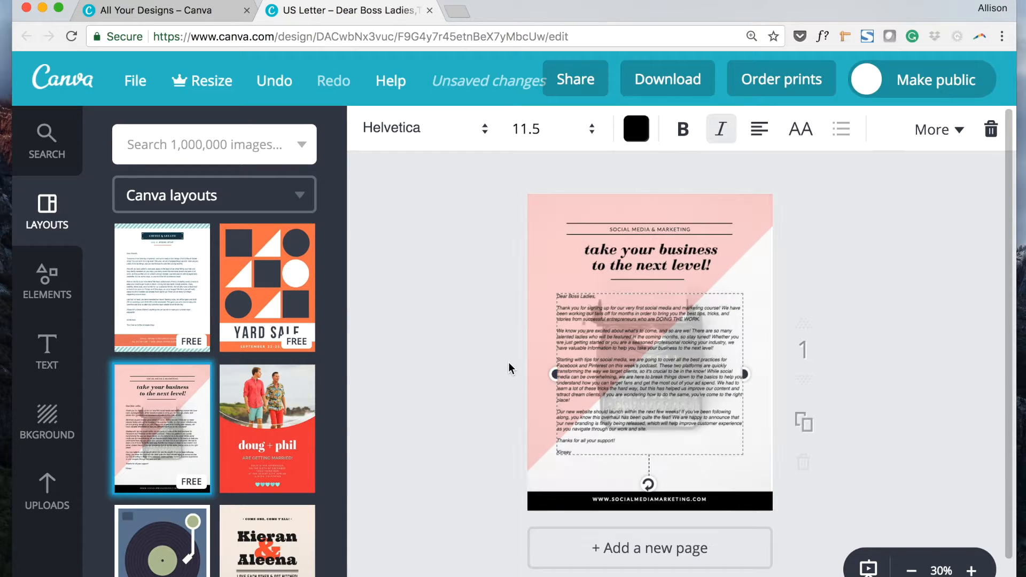
key("Delete")
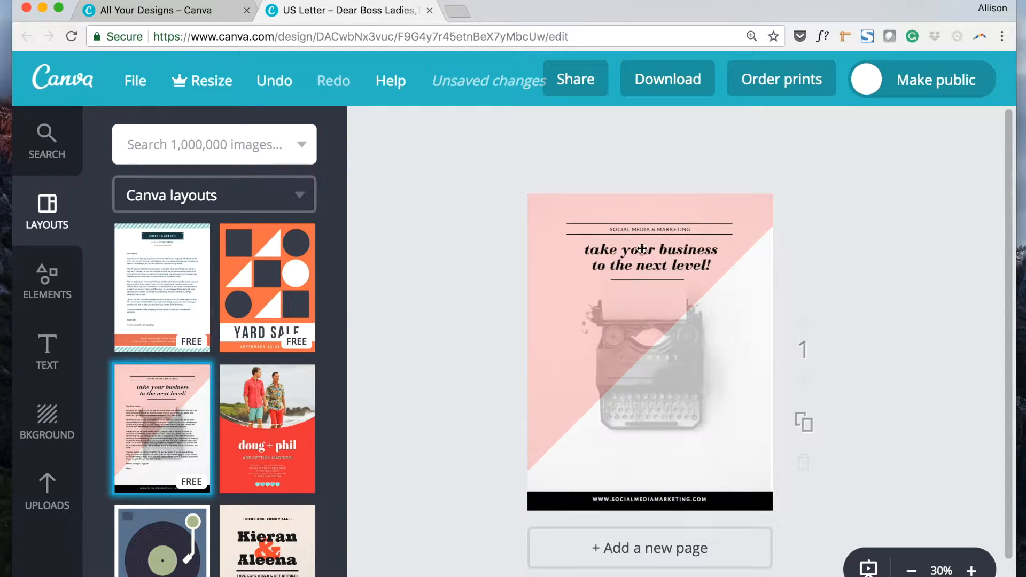
Step: Bring up the Diamond Moodboard.jpg image in Preview to compare its style with the page, and return to the Canva design
left_click(971, 571)
scroll(889, 397, "up", 3)
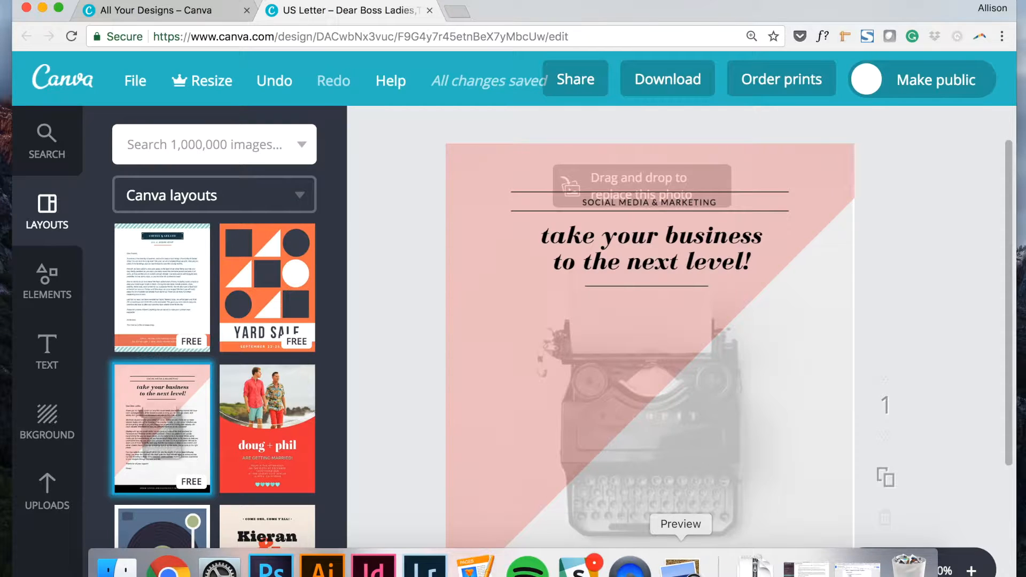
left_click(678, 559)
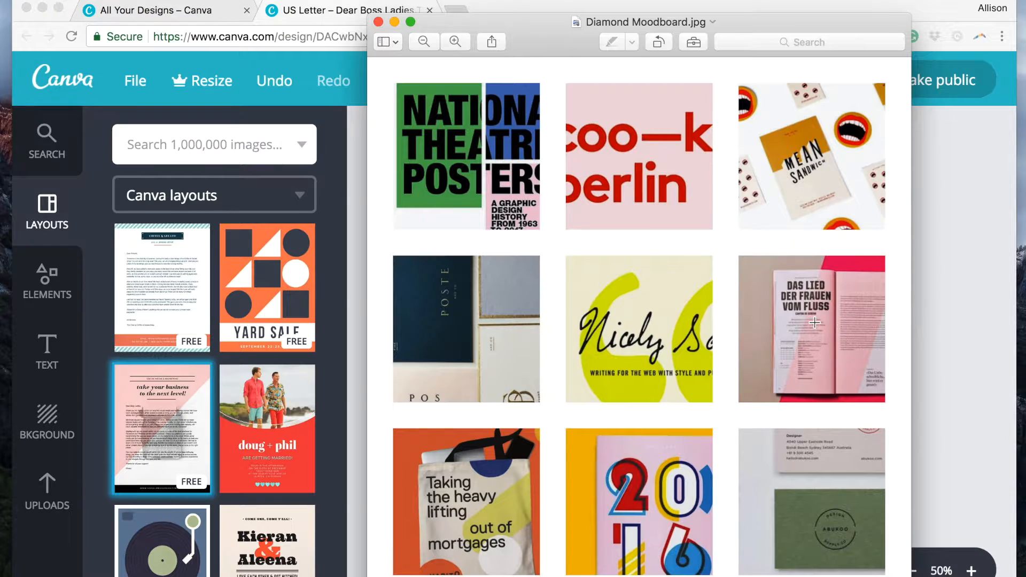
left_click(953, 272)
Step: Change the font of the whole "take your business to the next level!" heading to Anton
double_click(661, 249)
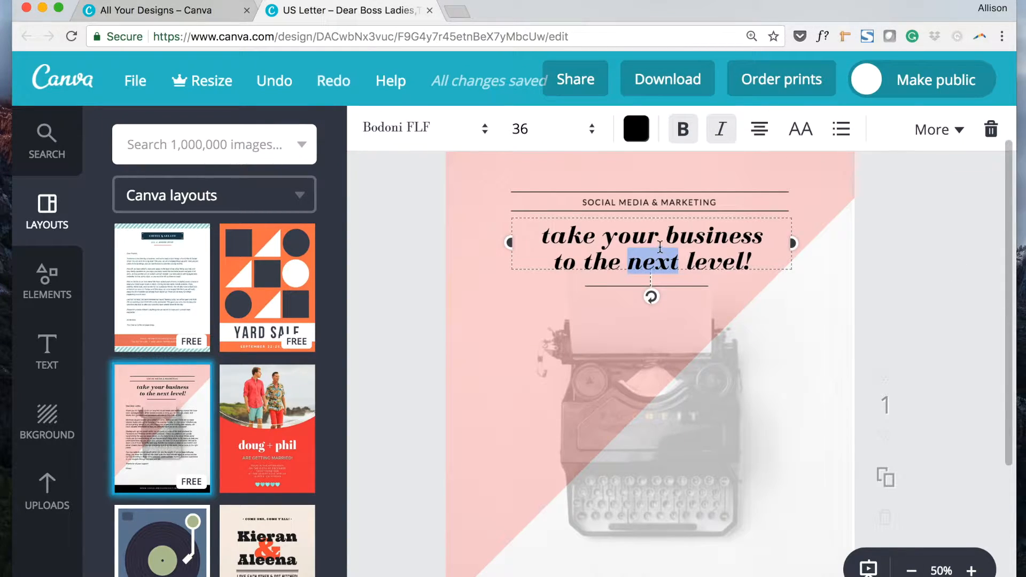
key("ctrl+minus")
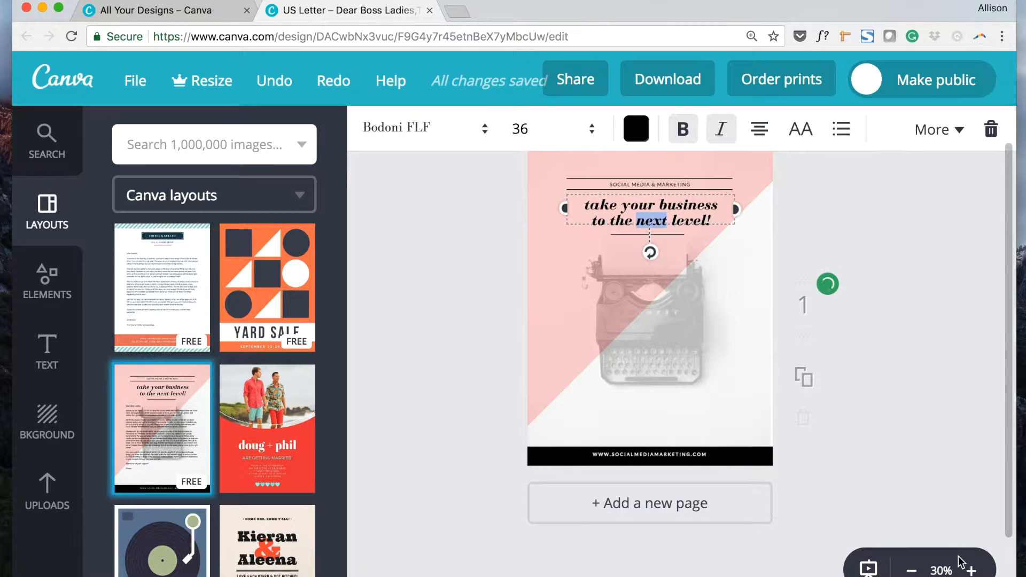
left_click(971, 570)
left_click(971, 570)
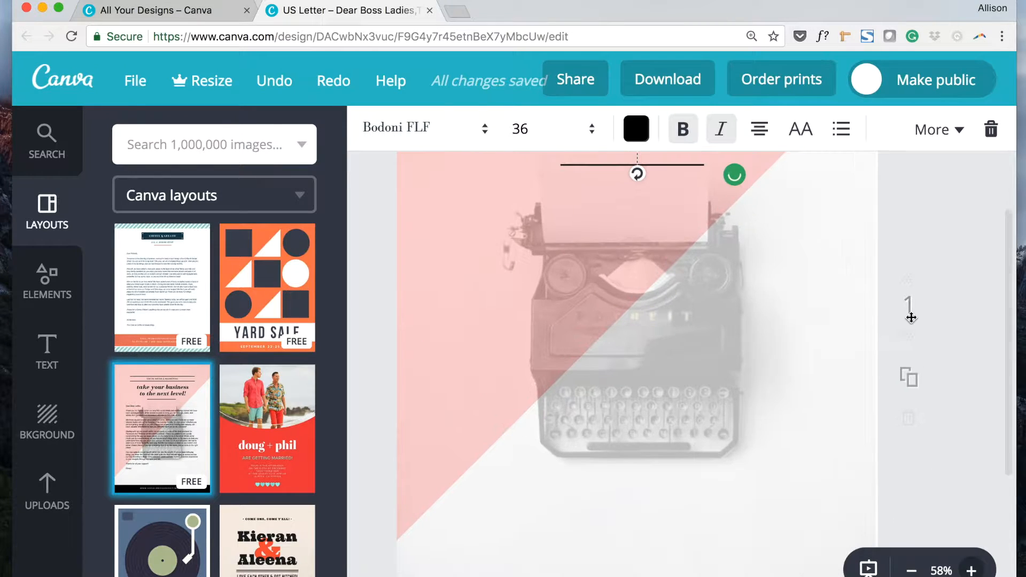
scroll(909, 316, "up", 4)
left_click_drag(755, 266, 504, 225)
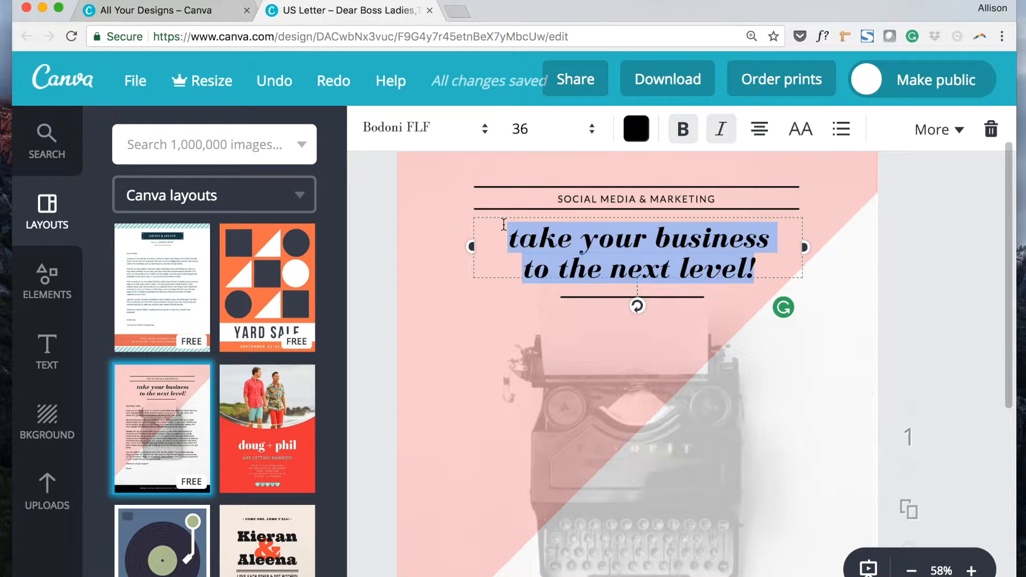
left_click(484, 131)
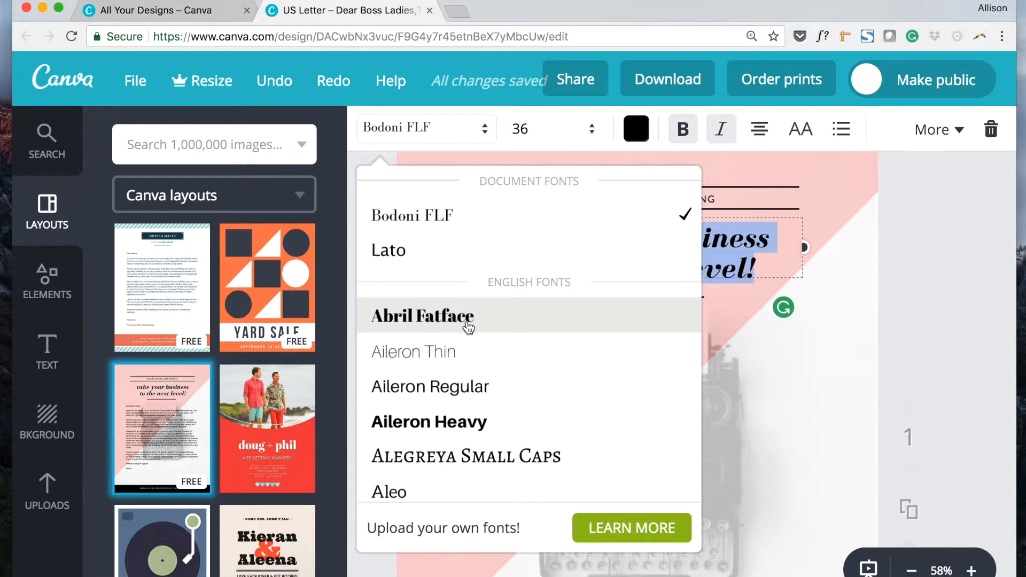
scroll(469, 326, "down", 5)
scroll(469, 327, "down", 5)
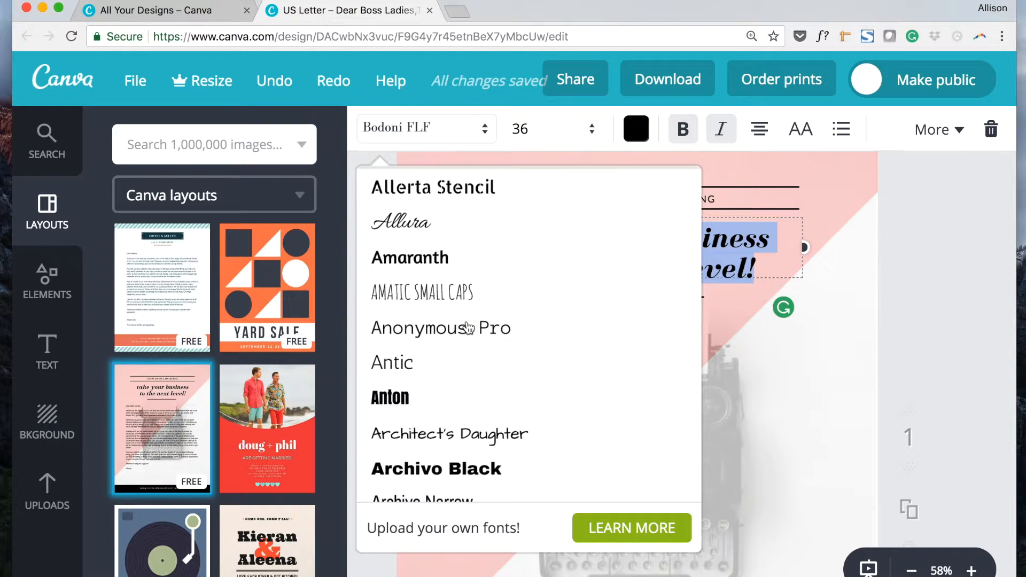
left_click(442, 233)
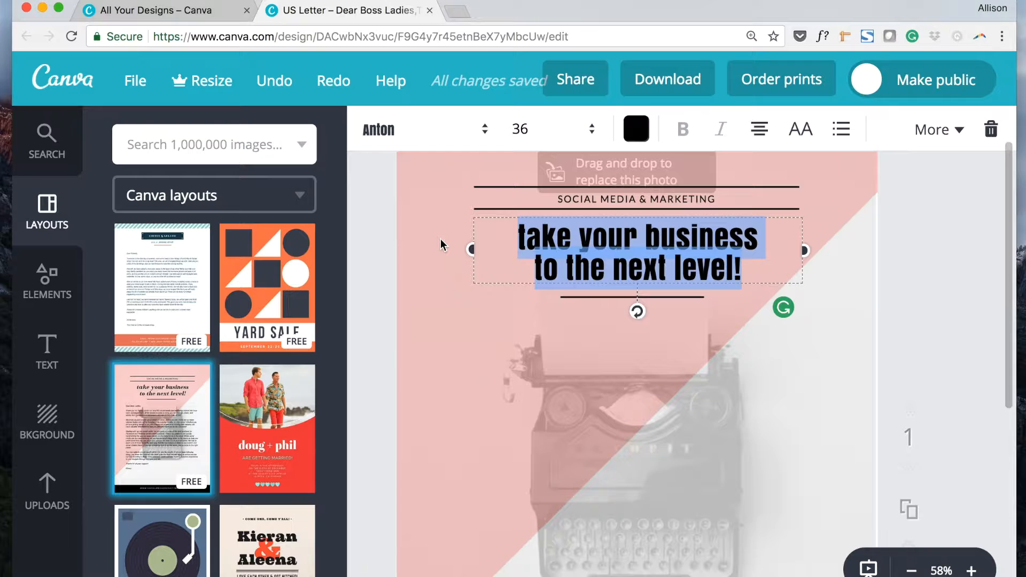
Step: Set the entire "take your business to the next level!" heading in uppercase and deselect it
left_click(673, 263)
left_click_drag(743, 275, 477, 223)
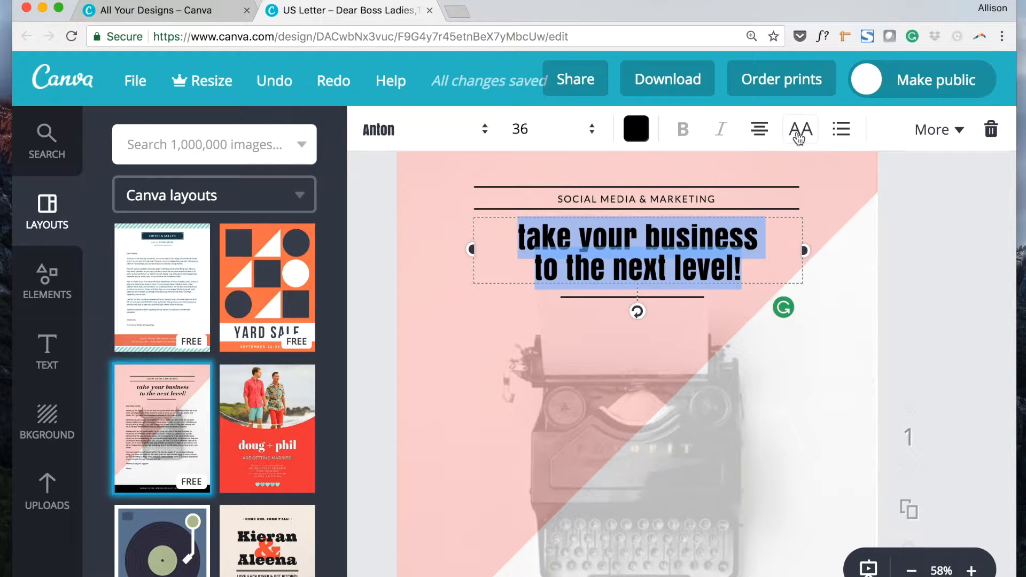
left_click(798, 134)
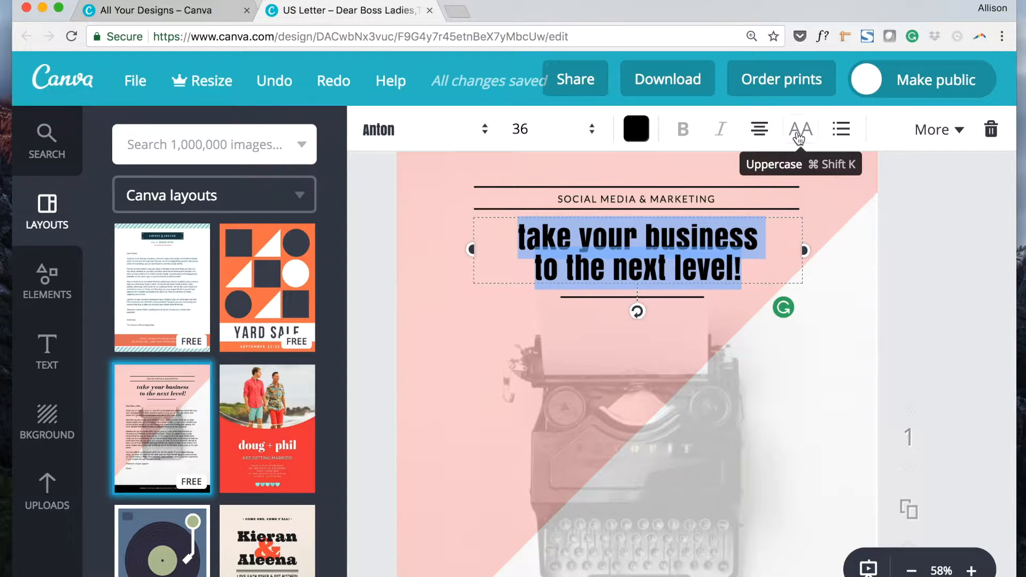
left_click(912, 314)
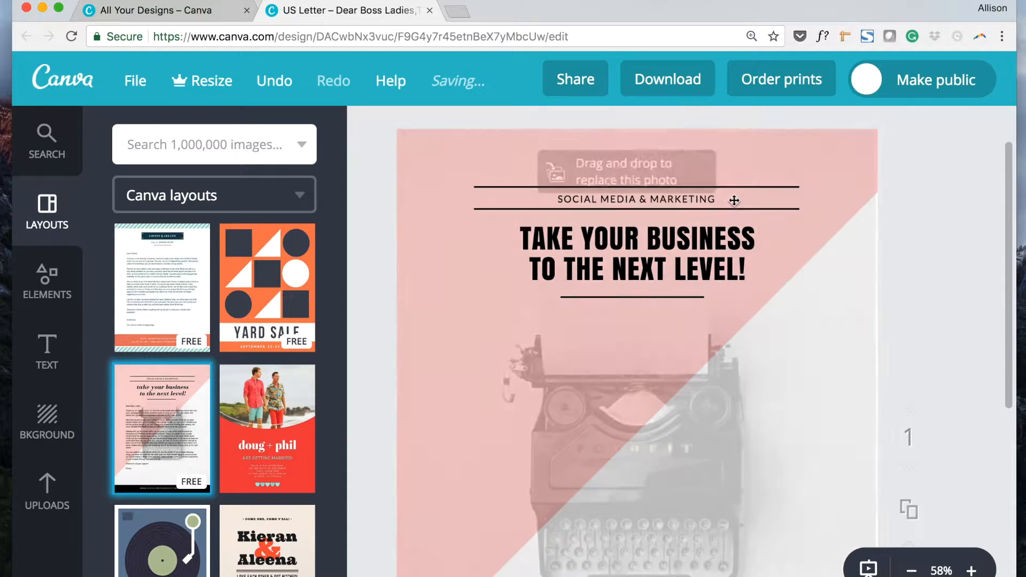
Step: Replace the heading text with "LEARN HOW TO DESIGN", broken into three lines: LEARN, HOW TO, DESIGN
double_click(663, 234)
left_click_drag(745, 272, 514, 241)
type("L")
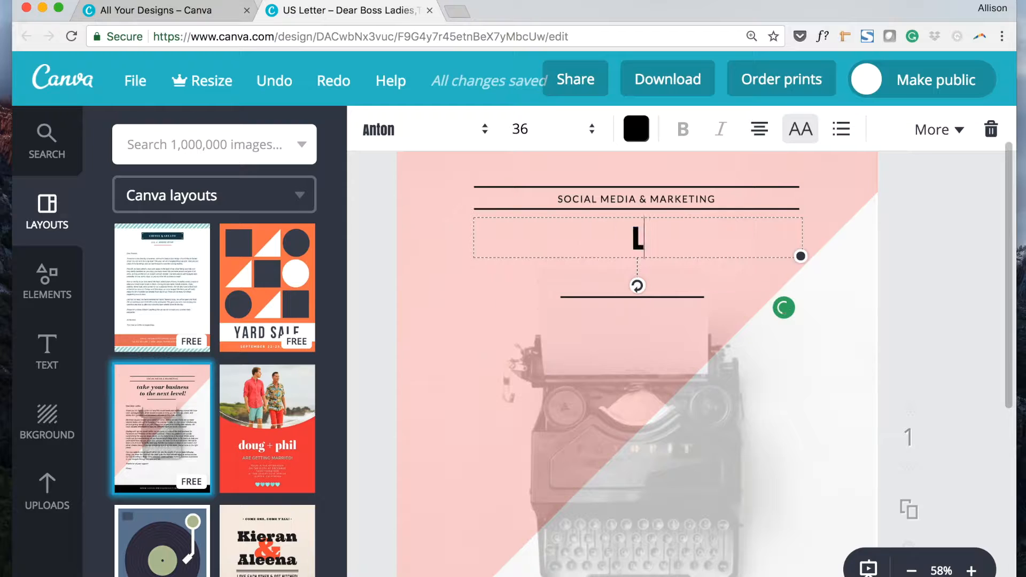
type("EARN HOW TO DESIGN")
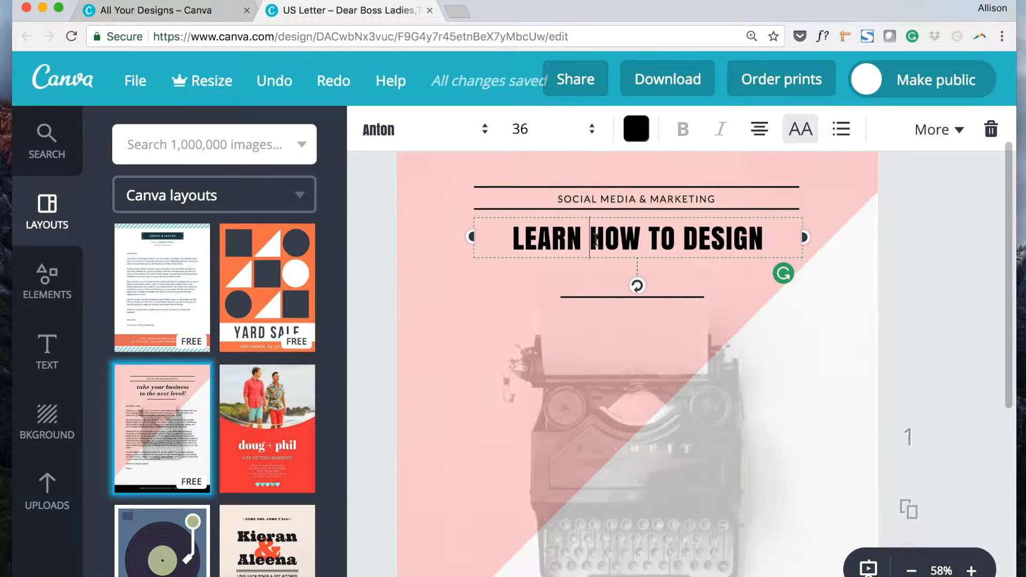
key("Return")
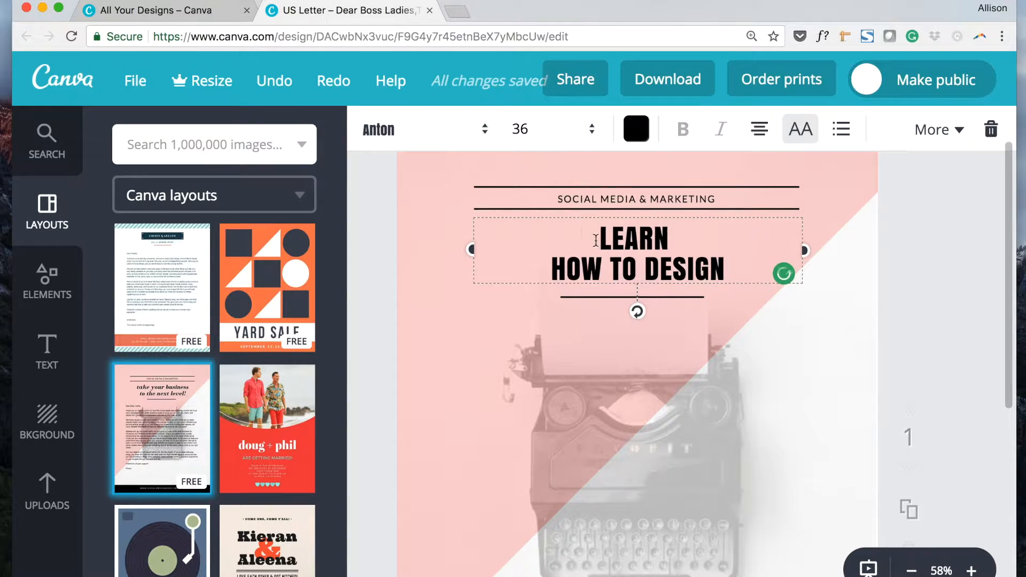
key("Return")
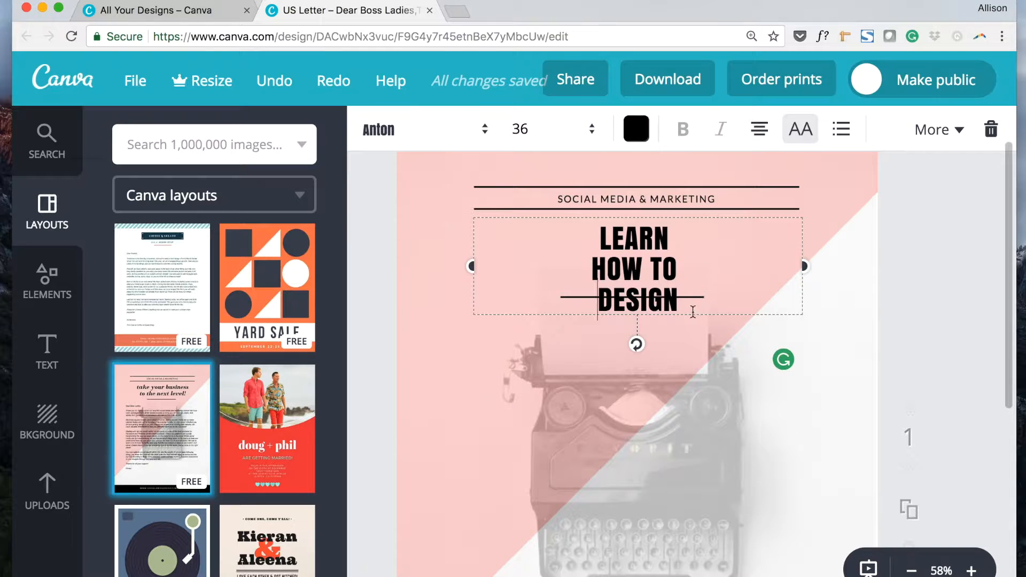
Step: Left-align the entire three-line "LEARN HOW TO DESIGN" heading
left_click(859, 451)
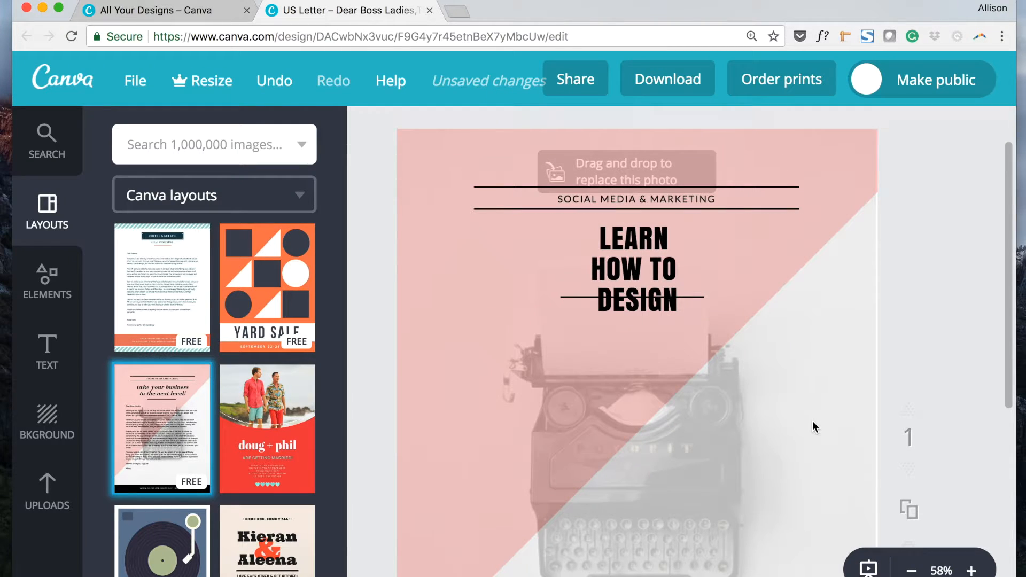
left_click(642, 278)
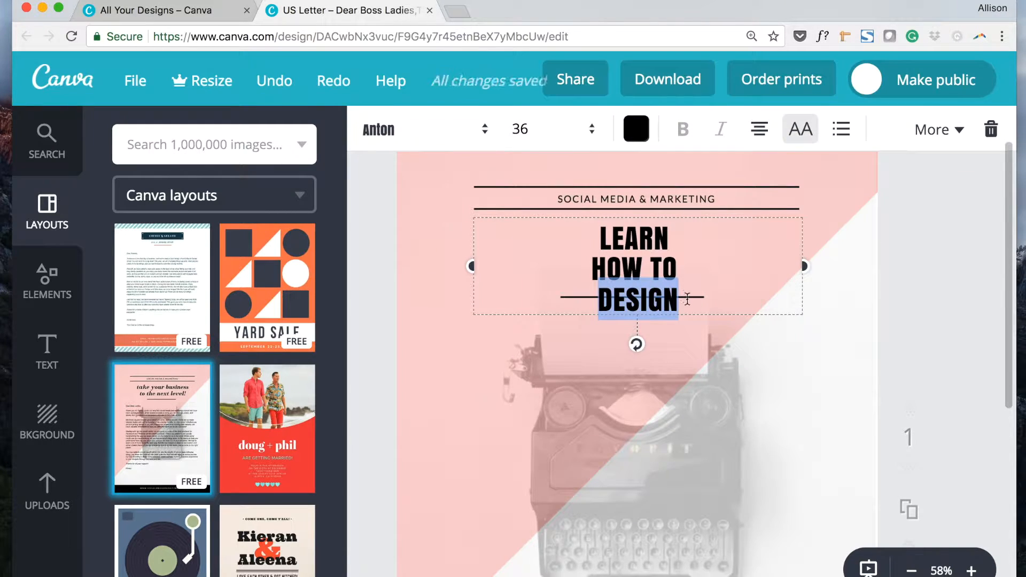
triple_click(583, 245)
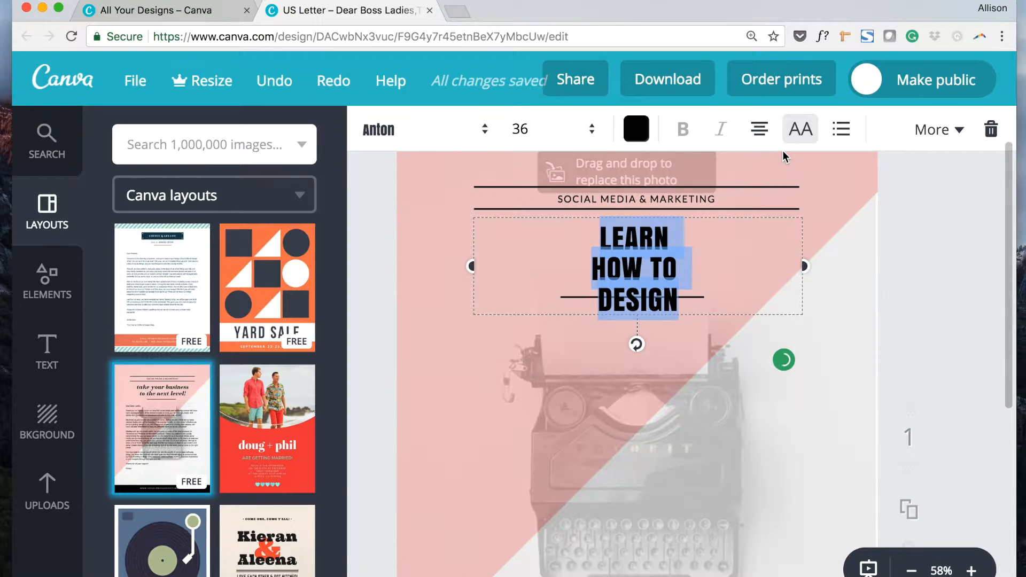
left_click(759, 129)
left_click(763, 189)
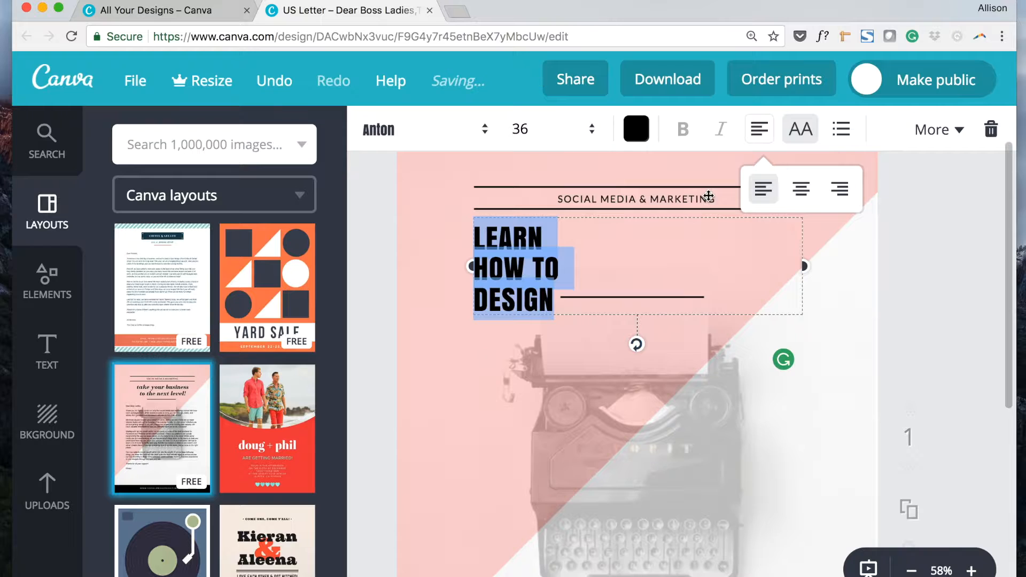
Step: Set the font size of the "LEARN HOW TO DESIGN" heading to 80 and deselect it
left_click(598, 138)
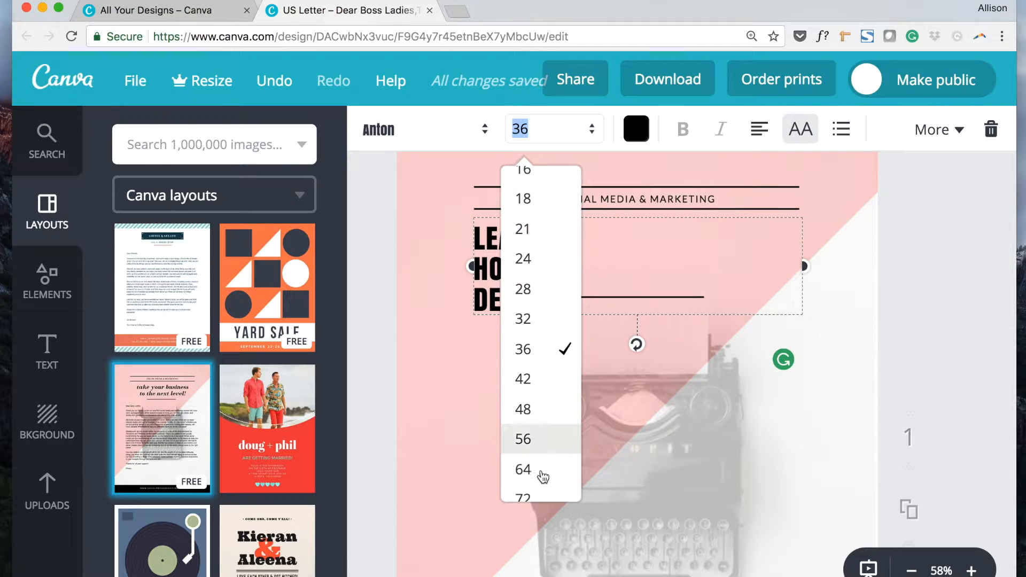
scroll(539, 487, "down", 2)
left_click(529, 455)
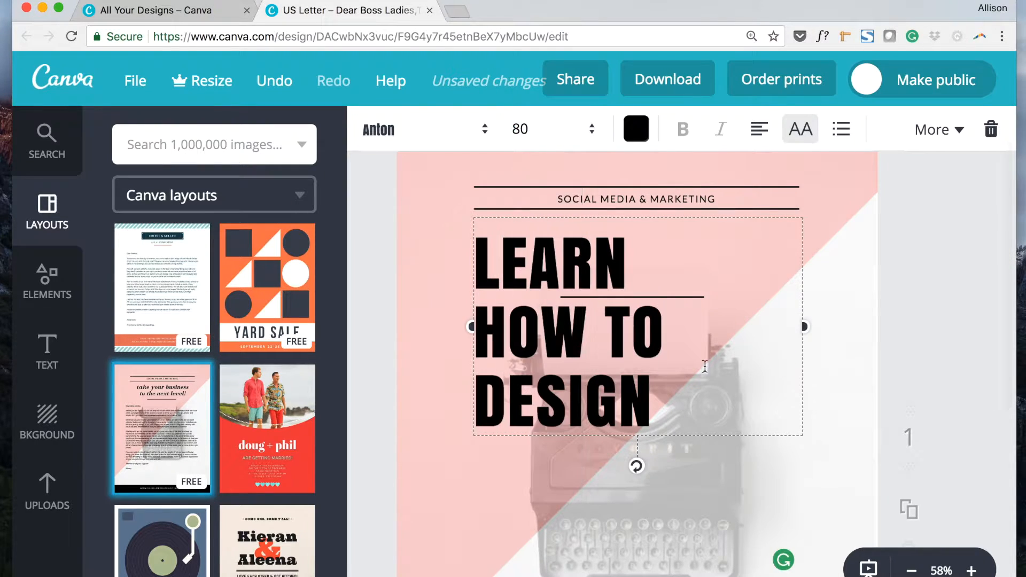
left_click(955, 355)
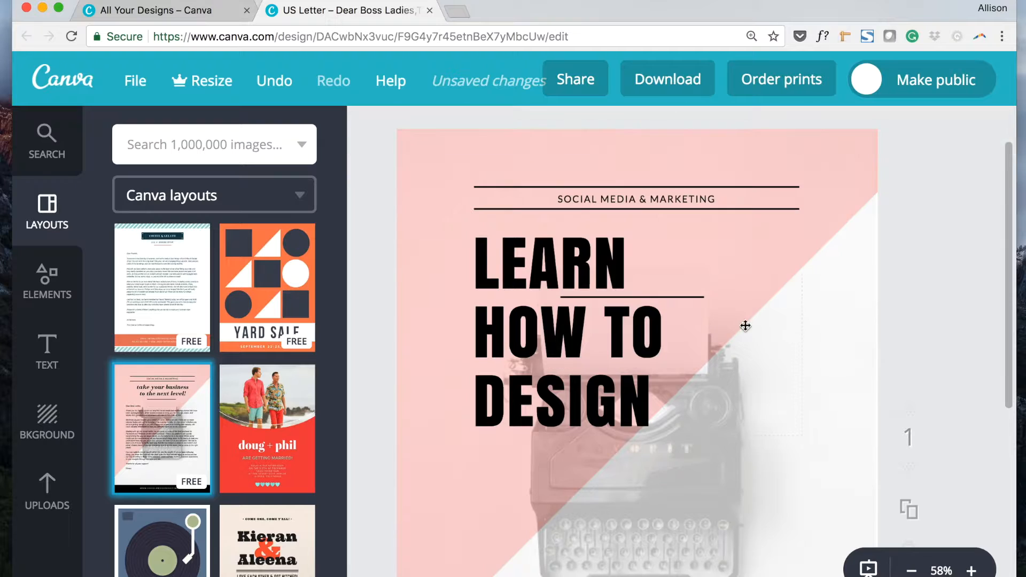
Step: Move the "LEARN HOW TO DESIGN" heading down the page so that it sits below the short horizontal line
left_click(908, 571)
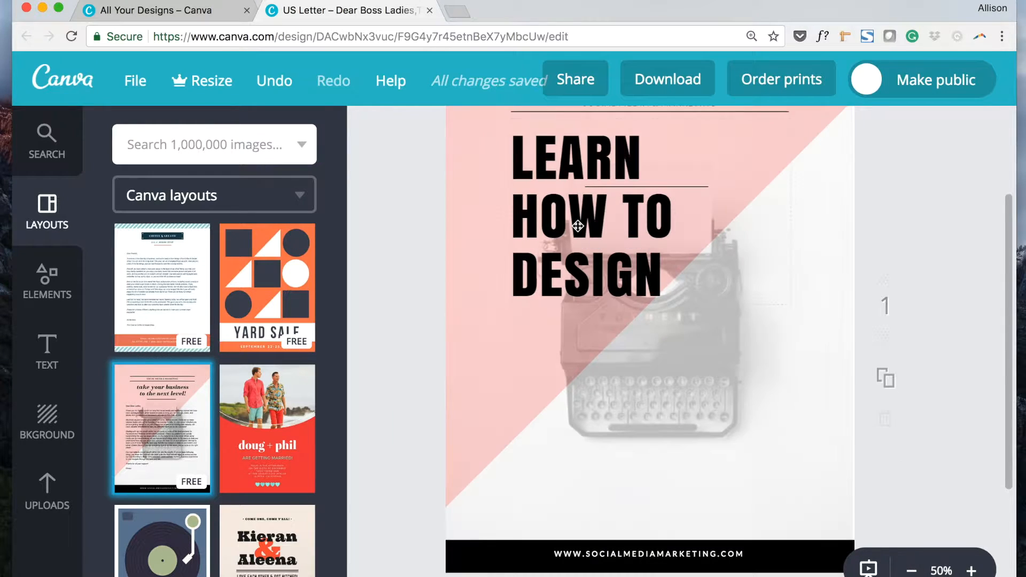
scroll(579, 224, "up", 2)
left_click_drag(566, 249, 571, 340)
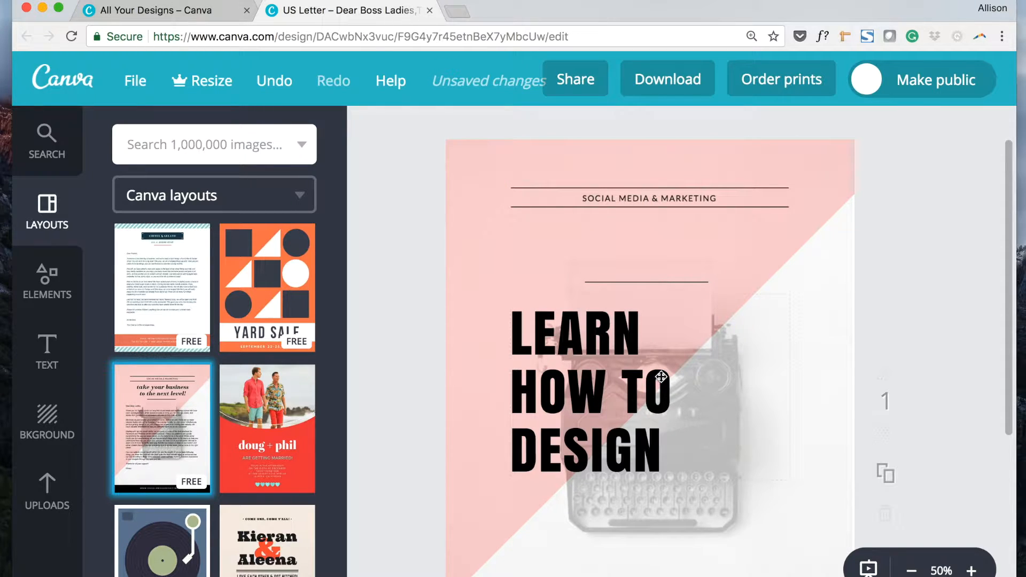
mouse_move(611, 346)
left_mouse_down()
mouse_move(607, 337)
mouse_move(612, 345)
left_mouse_up()
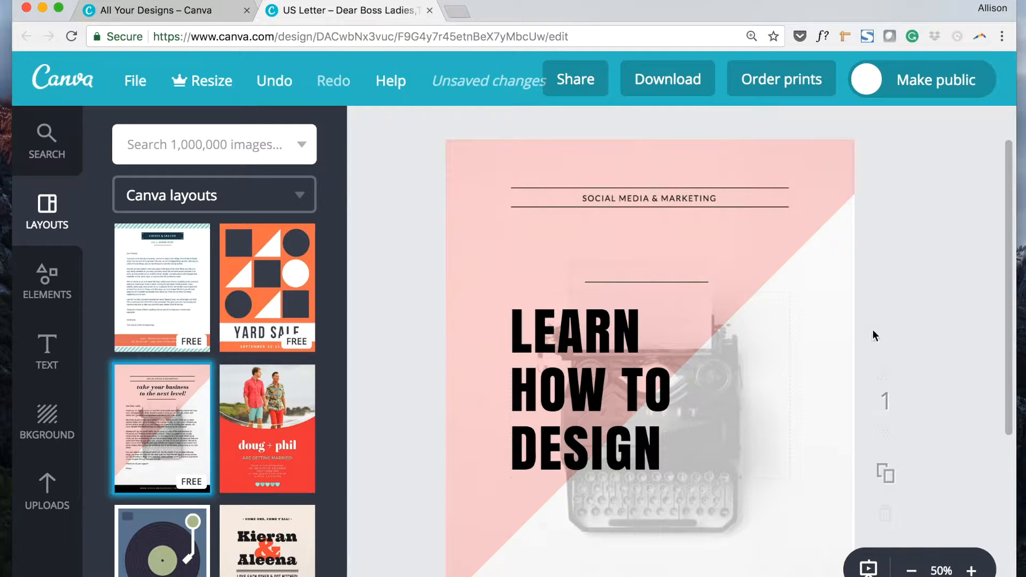
left_click(838, 291)
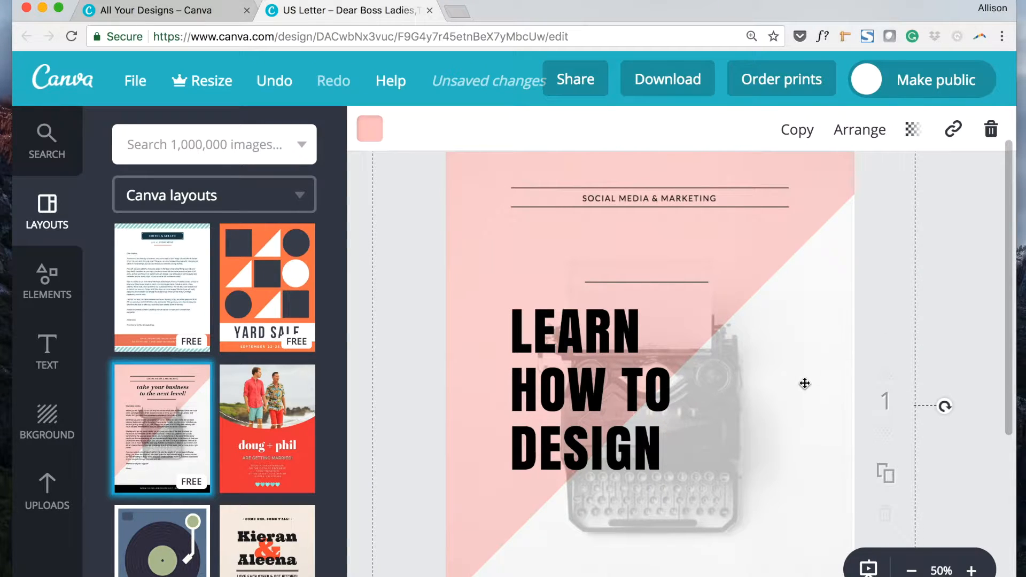
left_click_drag(803, 382, 885, 373)
scroll(932, 360, "down", 3)
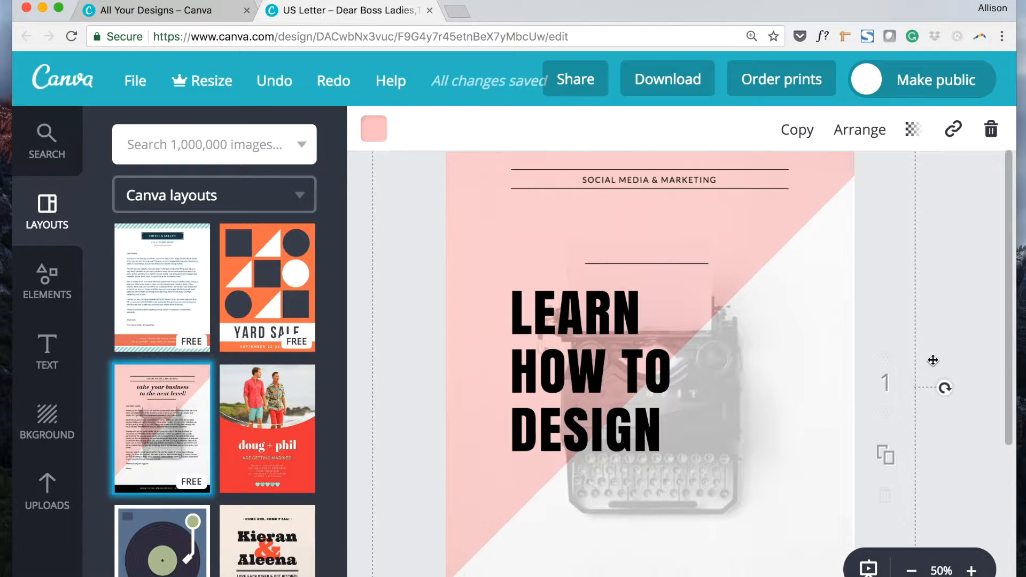
left_click_drag(799, 449, 739, 352)
scroll(854, 234, "up", 3)
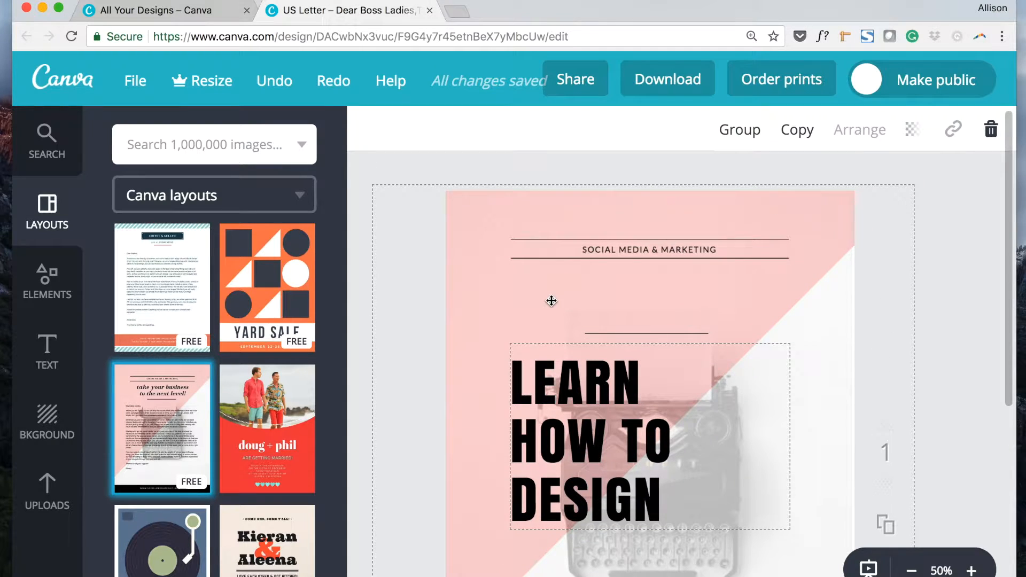
left_click(383, 162)
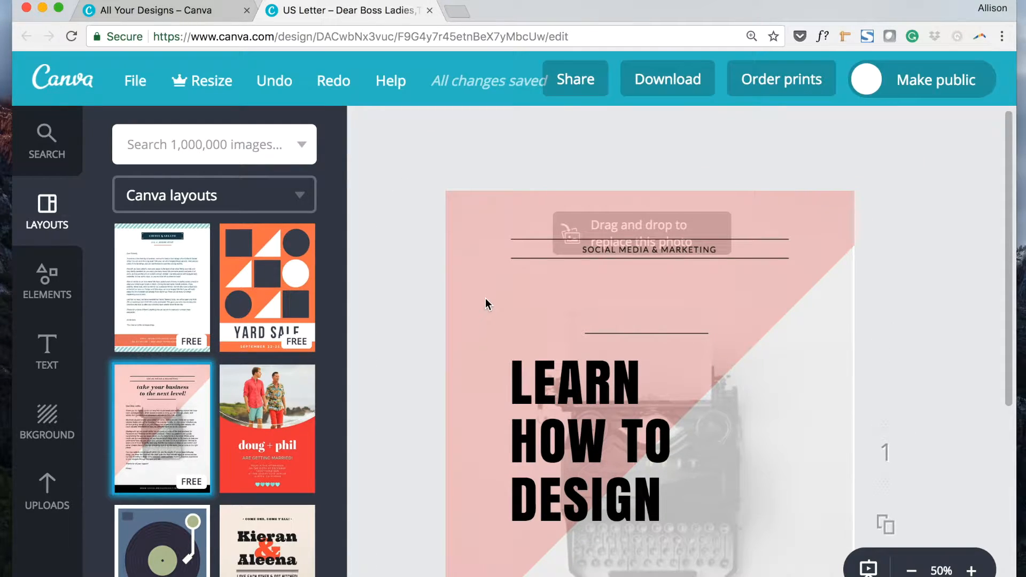
Step: Bring up Diamond Moodboard.jpg in Preview to check its style against the enlarged heading, and return to the Canva design
scroll(641, 362, "down", 3)
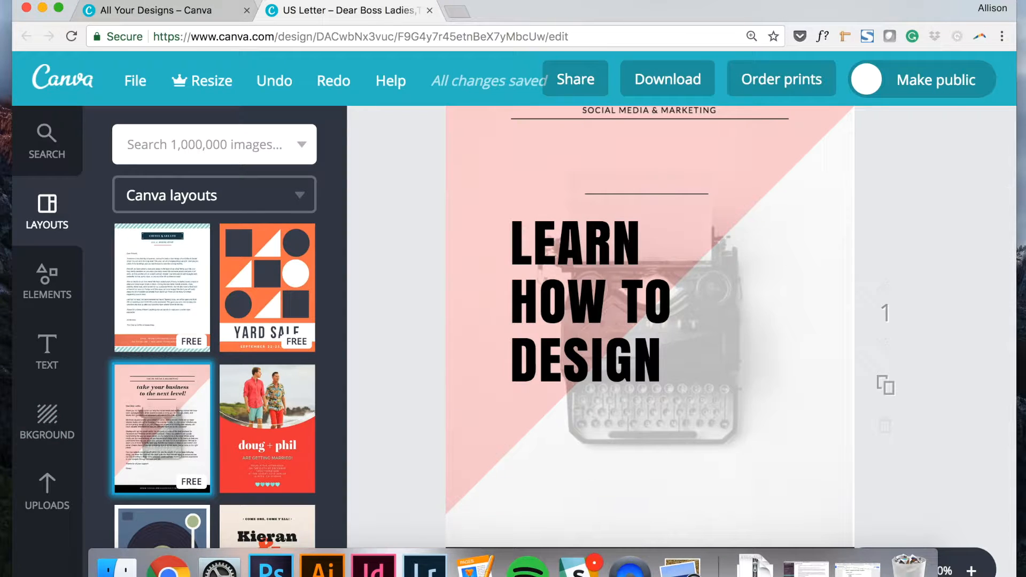
left_click(680, 558)
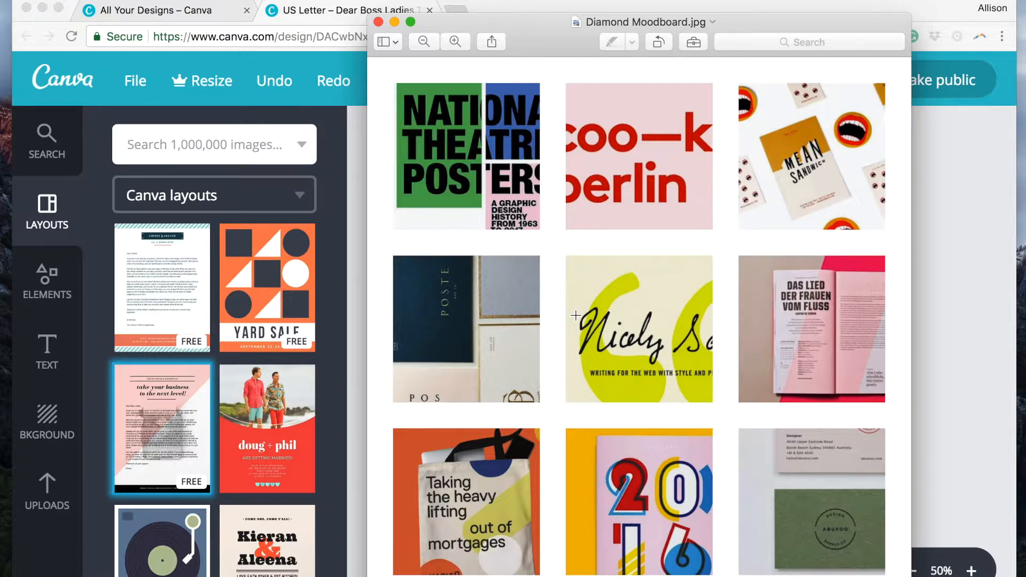
left_click(945, 270)
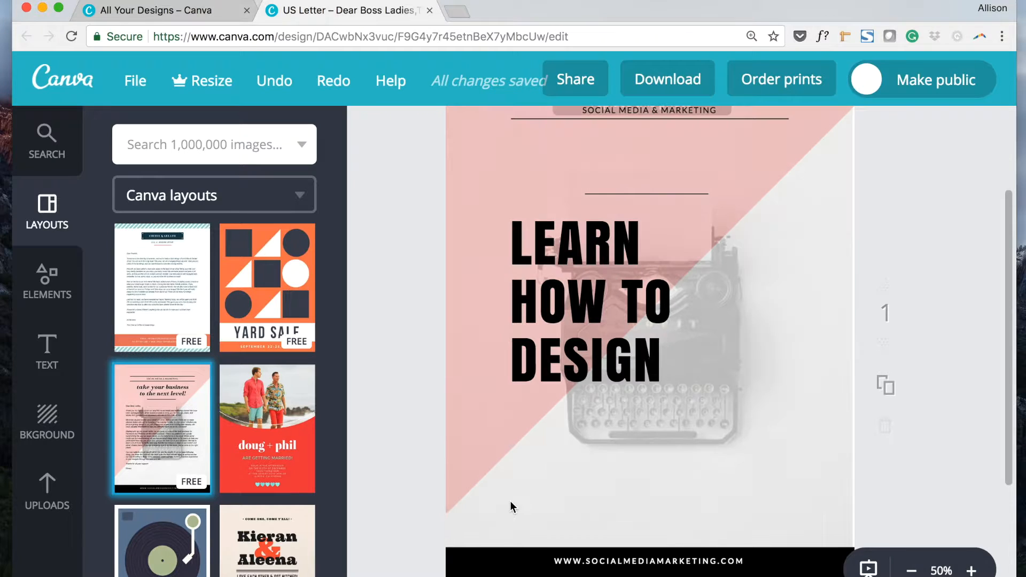
Step: Delete the typewriter photo together with its empty image placeholder, leaving the pink triangle on a white page
left_click(550, 481)
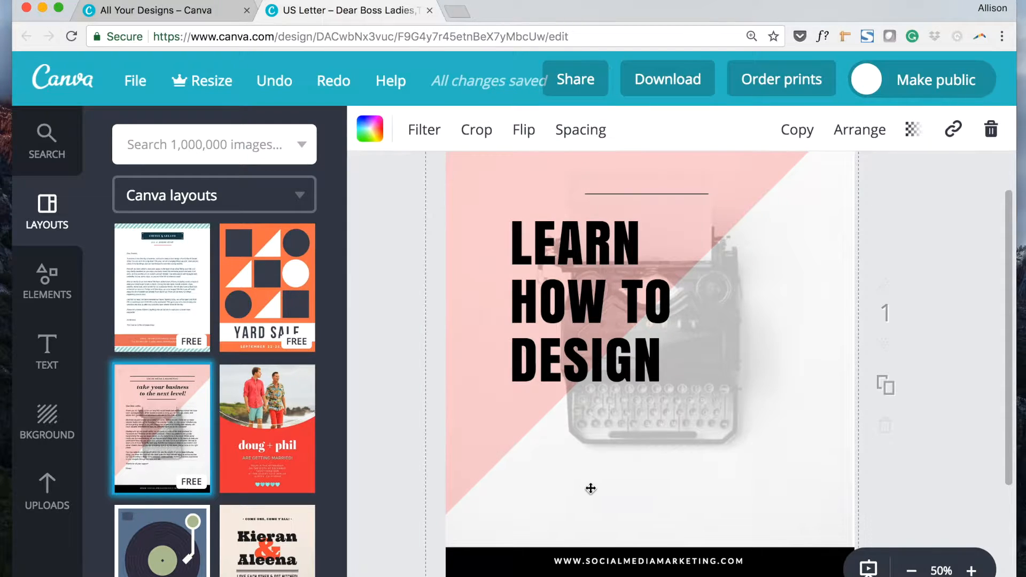
scroll(588, 483, "up", 3)
left_click_drag(546, 388, 404, 218)
key("BackSpace")
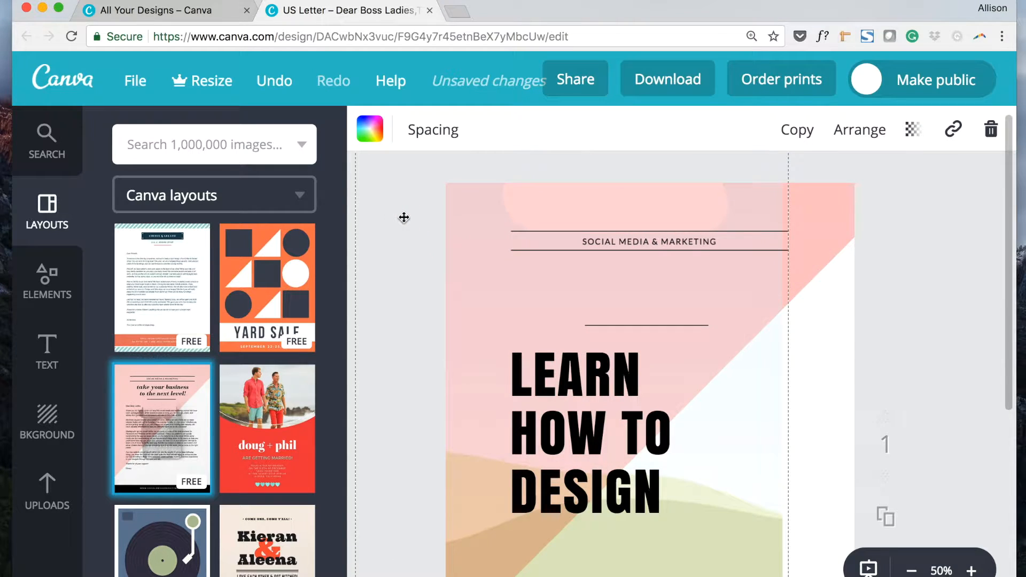
scroll(865, 442, "down", 2)
key("BackSpace")
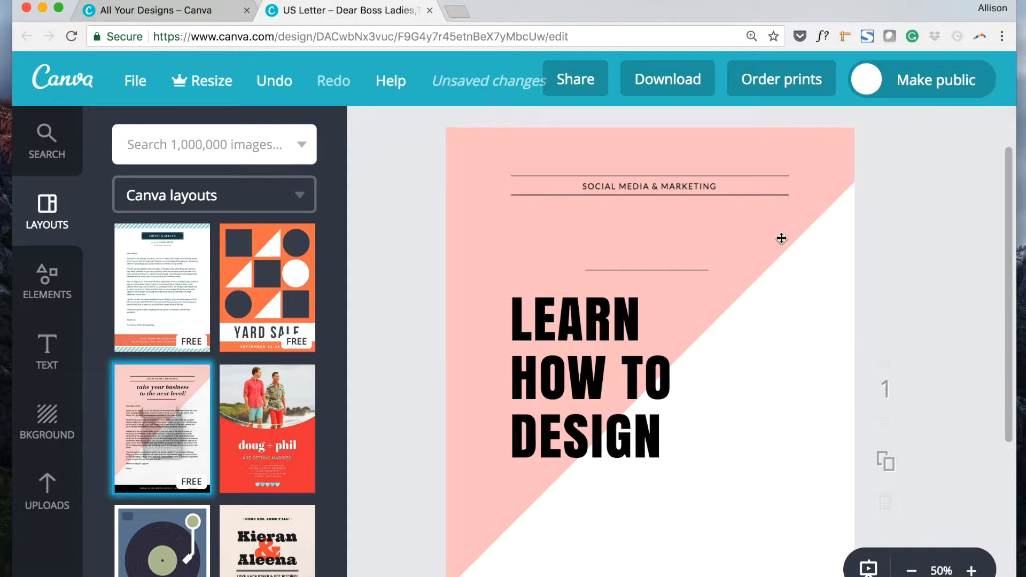
Step: Delete the short horizontal line above the "LEARN HOW TO DESIGN" heading
scroll(781, 238, "down", 2)
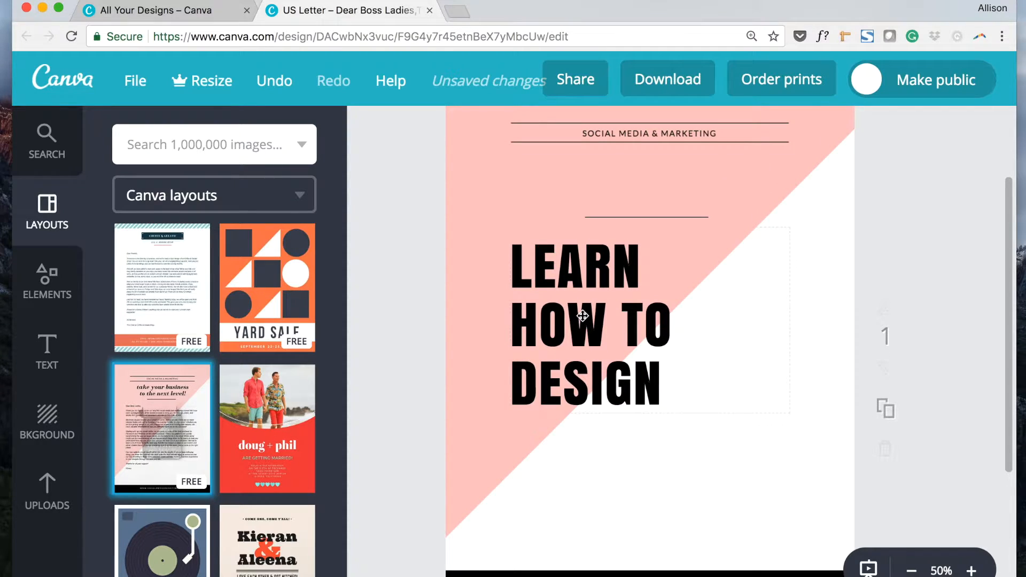
left_click(657, 219)
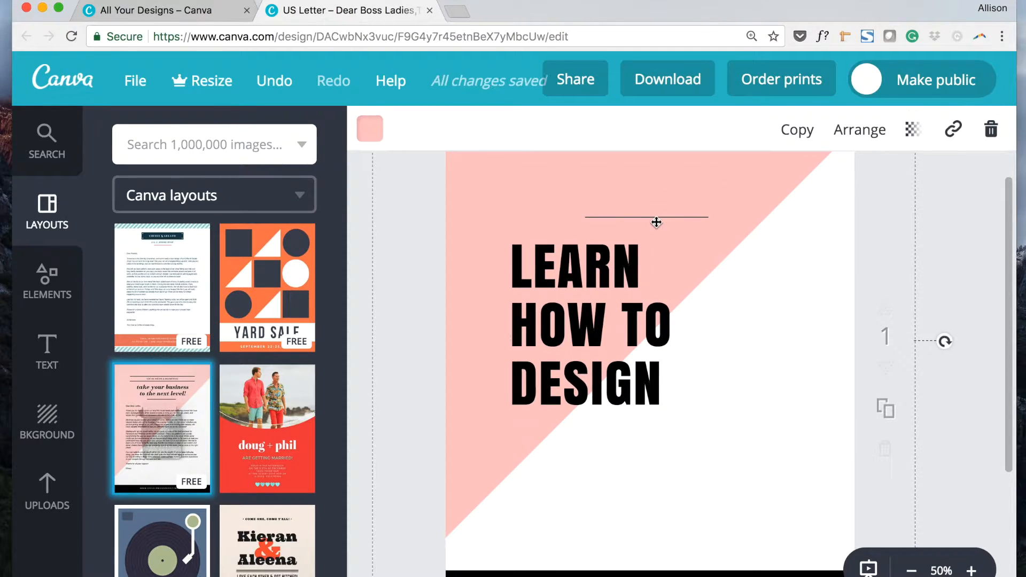
left_click(652, 218)
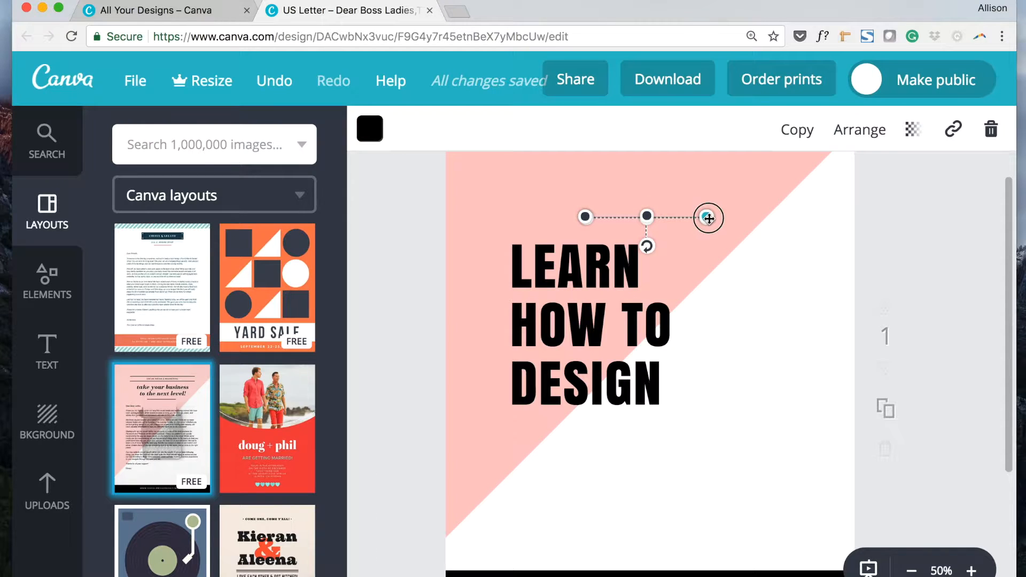
key("Delete")
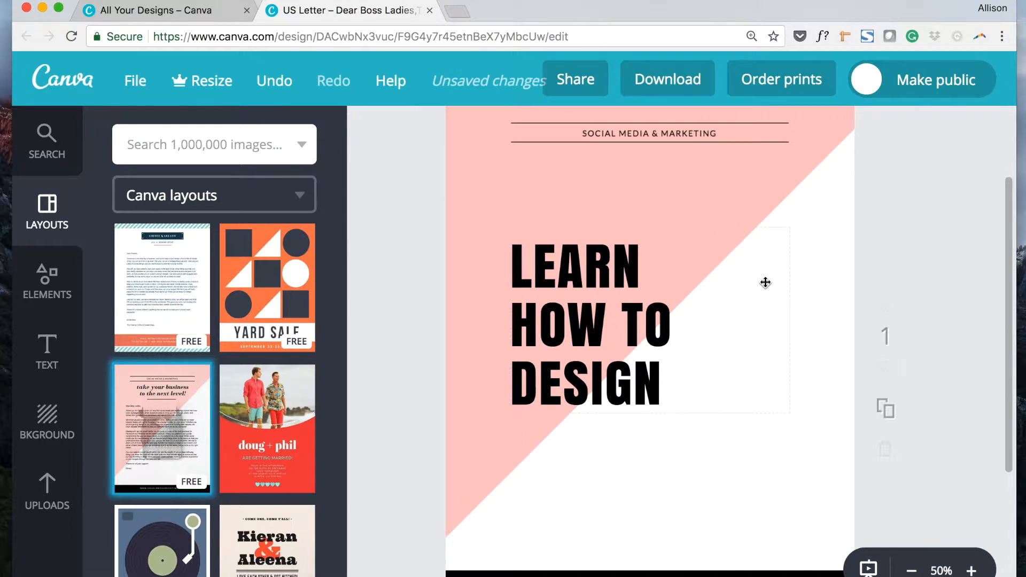
Step: Move the "SOCIAL MEDIA & MARKETING" text from between the two lines to just below the word DESIGN
scroll(764, 281, "up", 3)
key("ctrl+z")
left_click(695, 203)
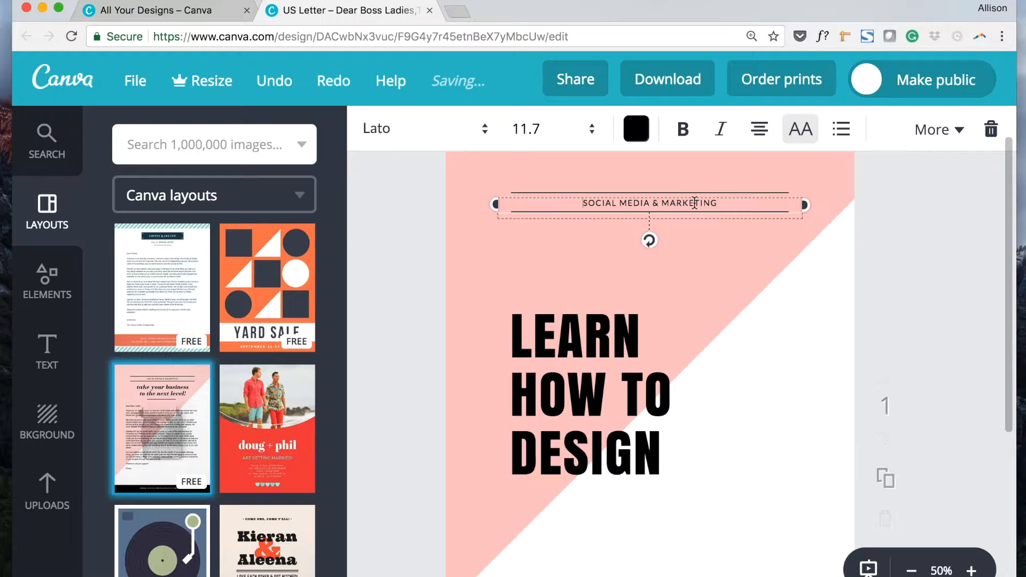
left_click_drag(806, 205, 805, 205)
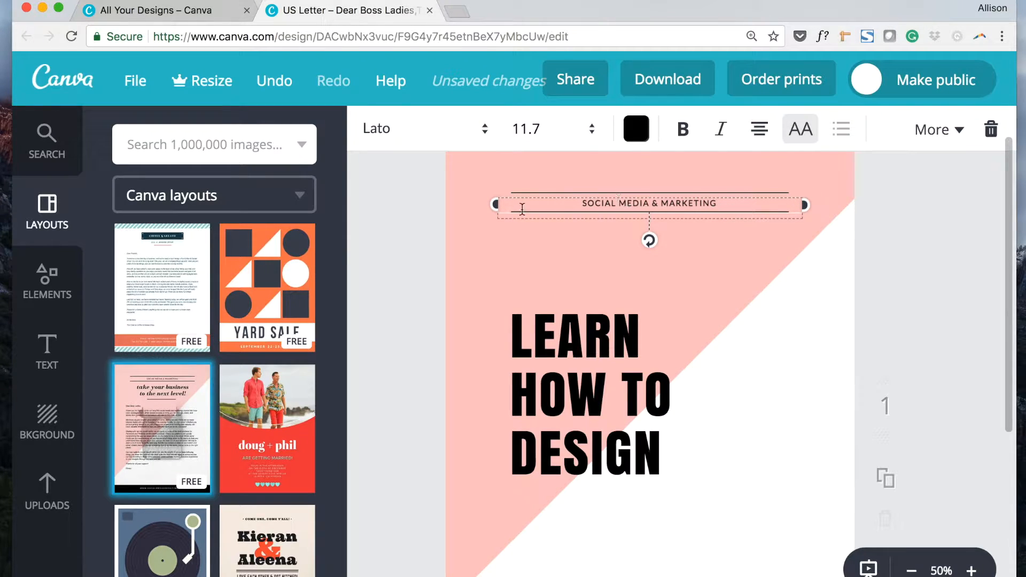
left_click_drag(562, 196, 578, 496)
Step: Left-align the "SOCIAL MEDIA & MARKETING" text under the heading
double_click(595, 506)
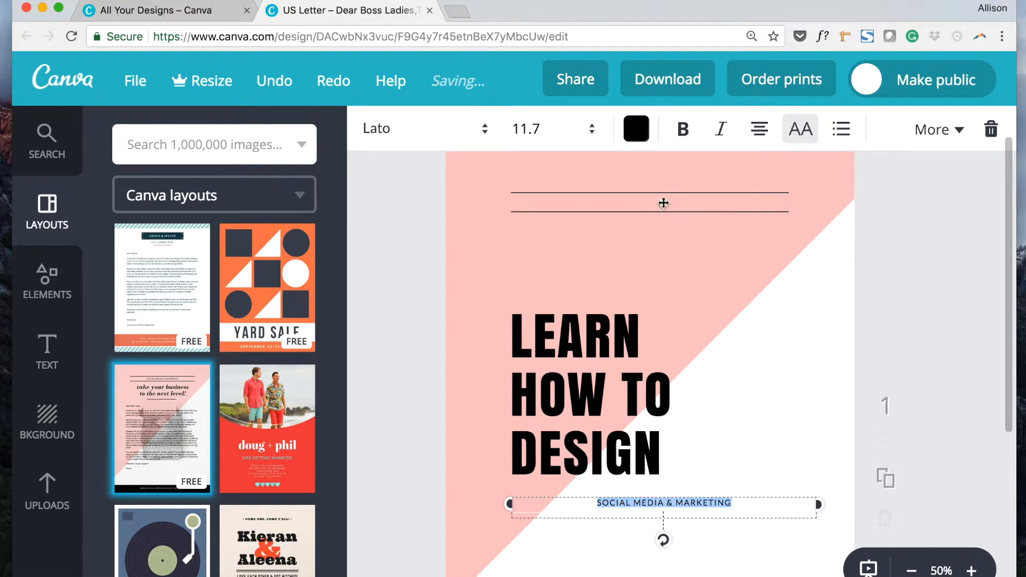
left_click(759, 130)
left_click(763, 189)
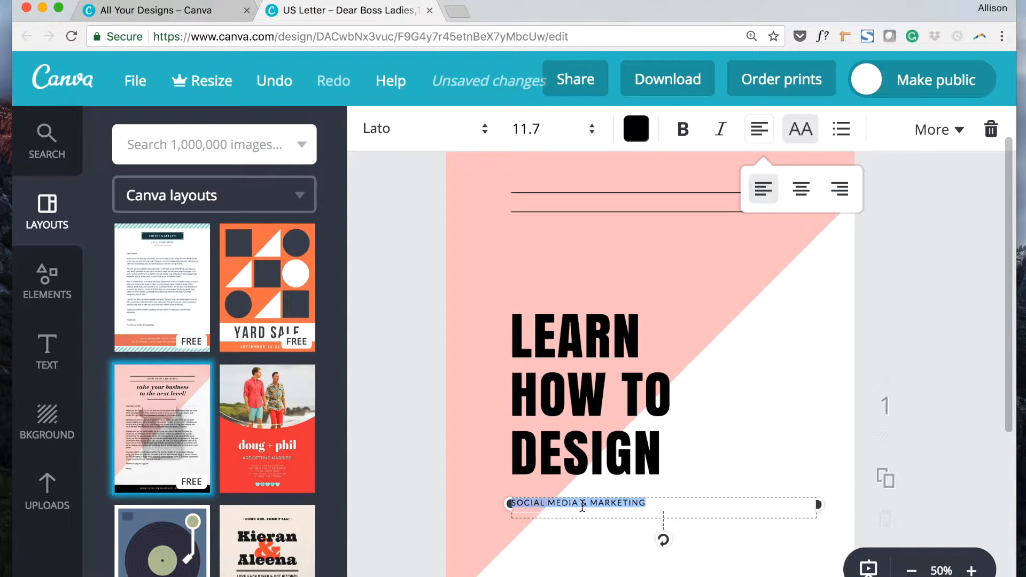
Step: Replace the subtitle with "USING CANVA, PHOTOSHOP, ILLUSTRATOR AND INDESIGN", broken into four lines before PHOTOSHOP, ILLUSTRATOR and AND
type("USING CANVA, PHOTOSHOP, ILLUSTRATOR AND INDESIGN")
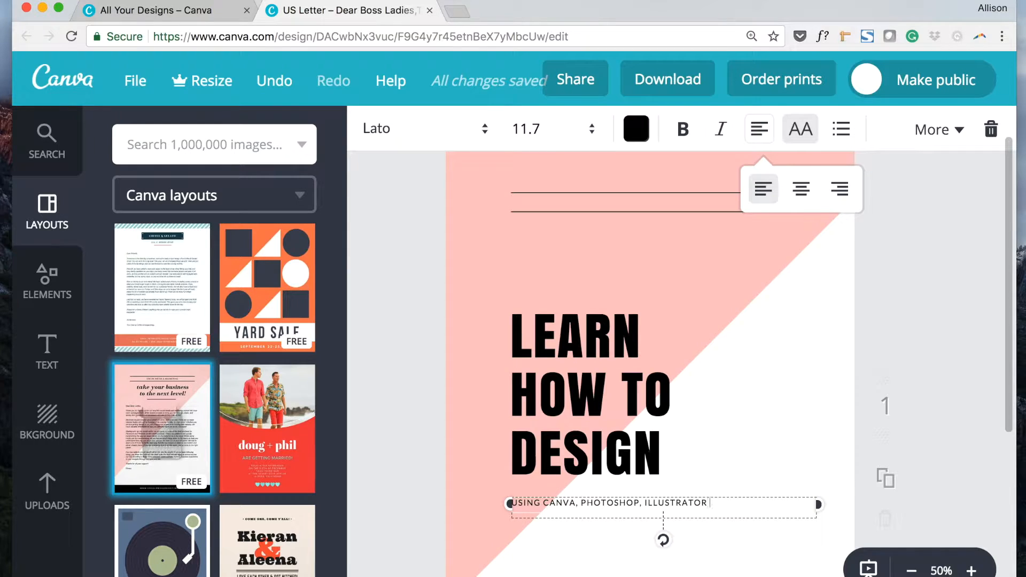
left_click(583, 503)
key("Return")
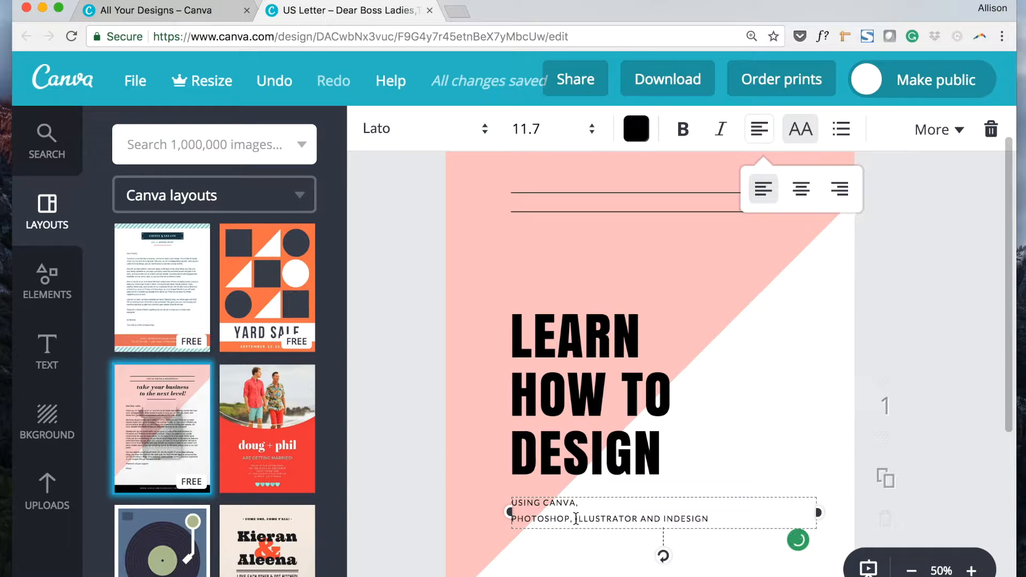
left_click(575, 518)
key("Return")
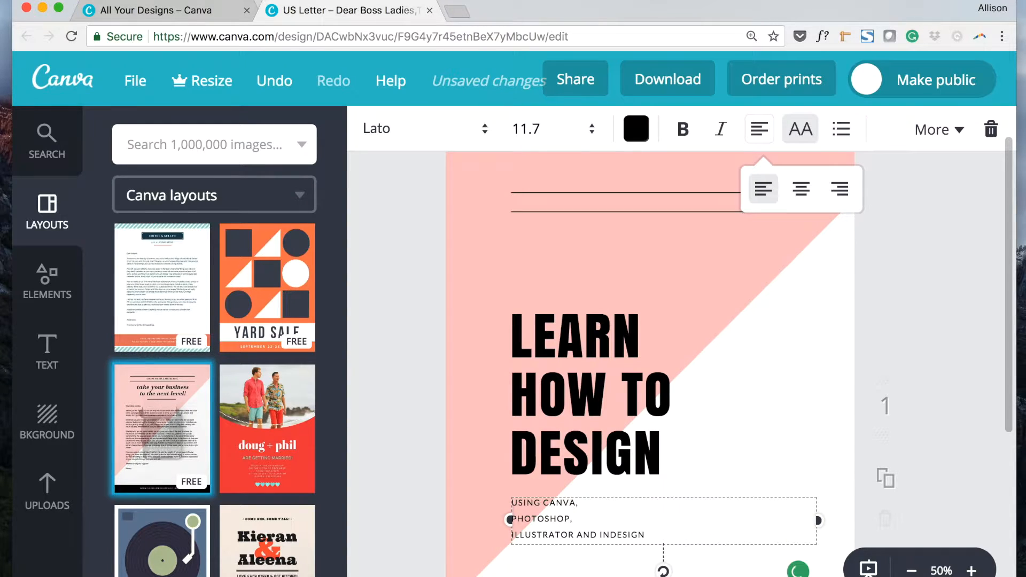
left_click(578, 531)
key("Return")
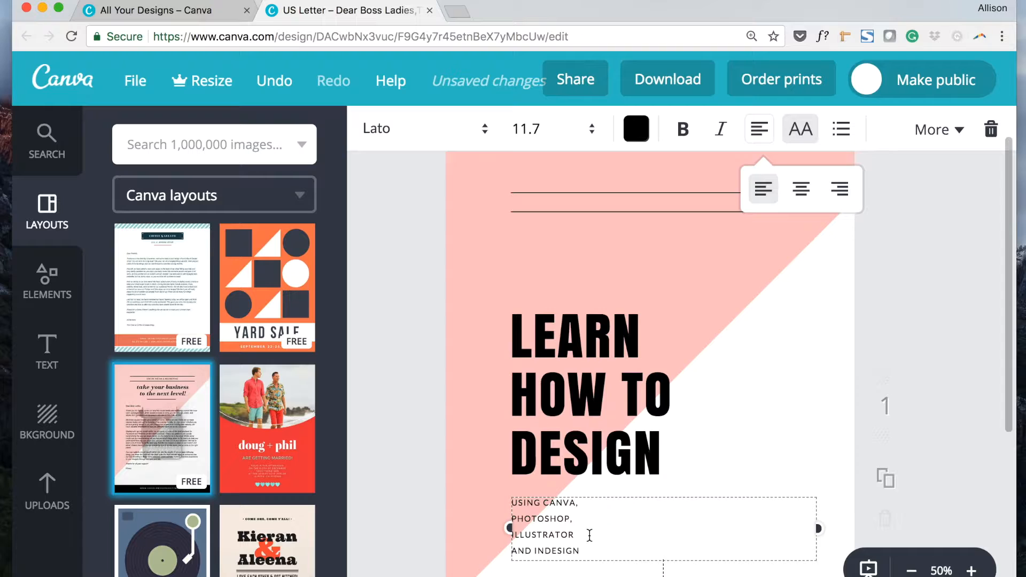
Step: Set the whole four-line subtitle in the Anton font at size 18
left_click_drag(588, 549, 502, 500)
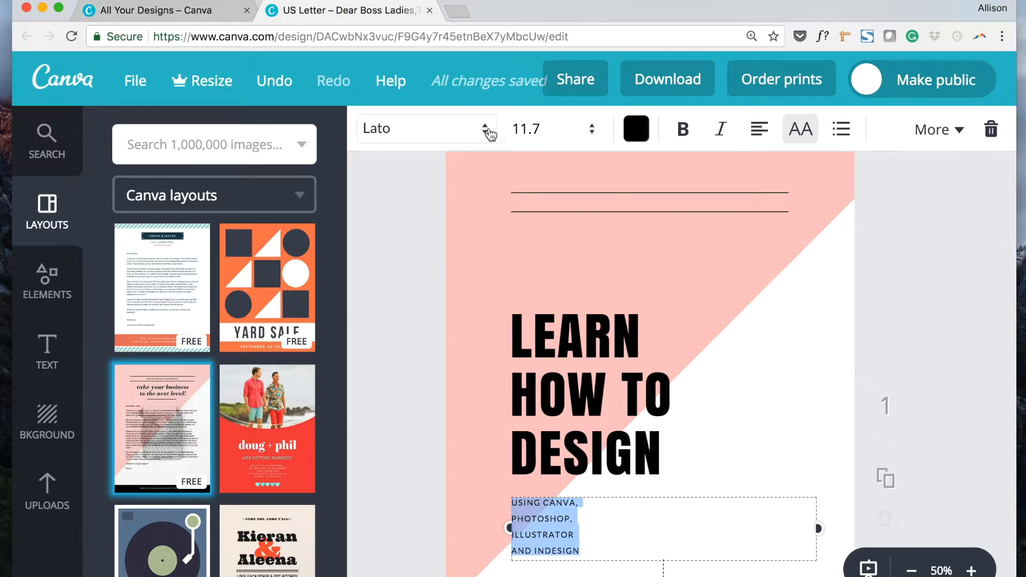
left_click(479, 132)
left_click(448, 220)
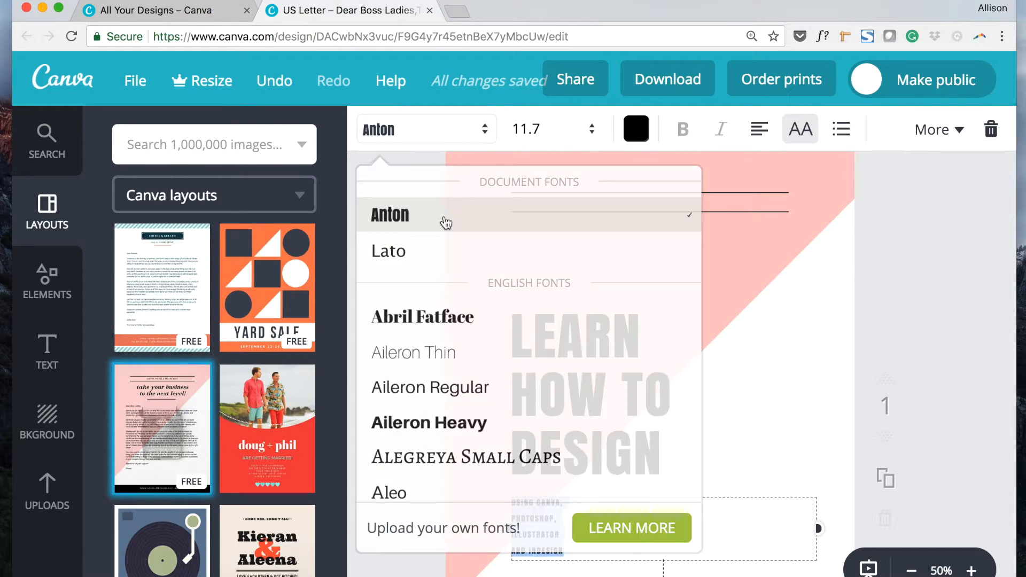
left_click(593, 131)
left_click(529, 364)
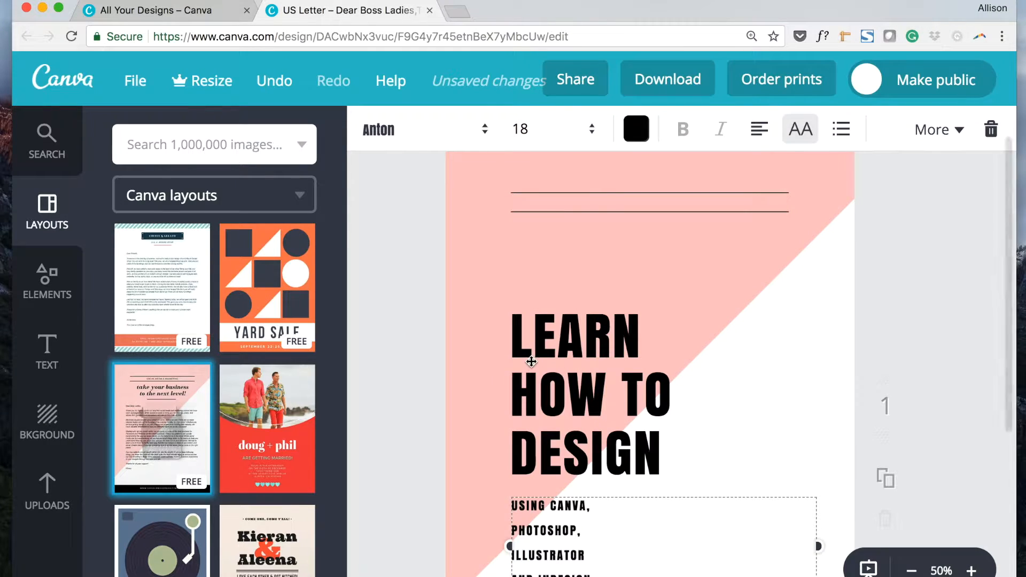
Step: Set the four-line subtitle's letter spacing to 240 and its line height to 1.3
scroll(704, 319, "down", 1)
left_click(591, 513)
left_click_drag(591, 513, 510, 442)
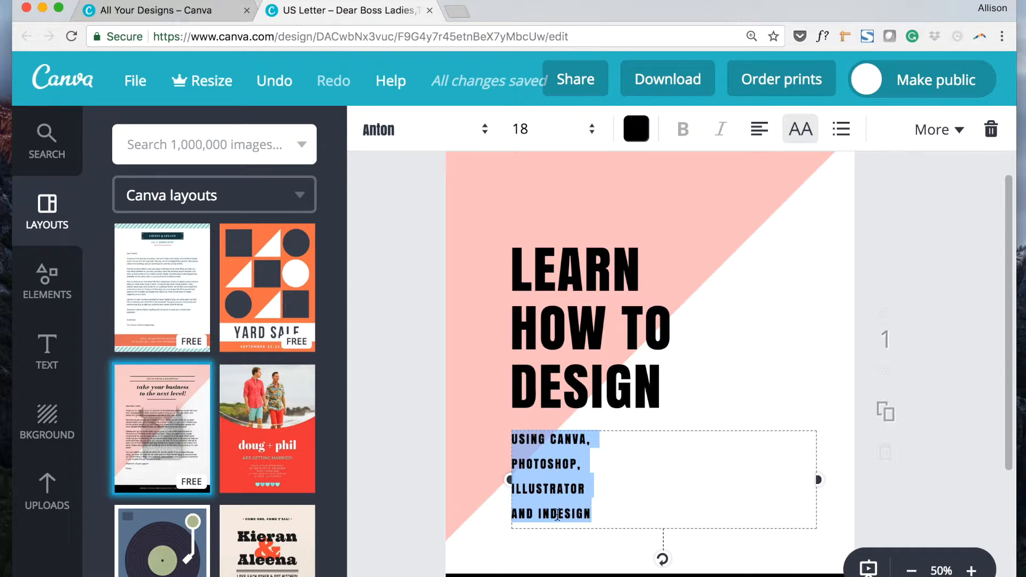
left_click(932, 129)
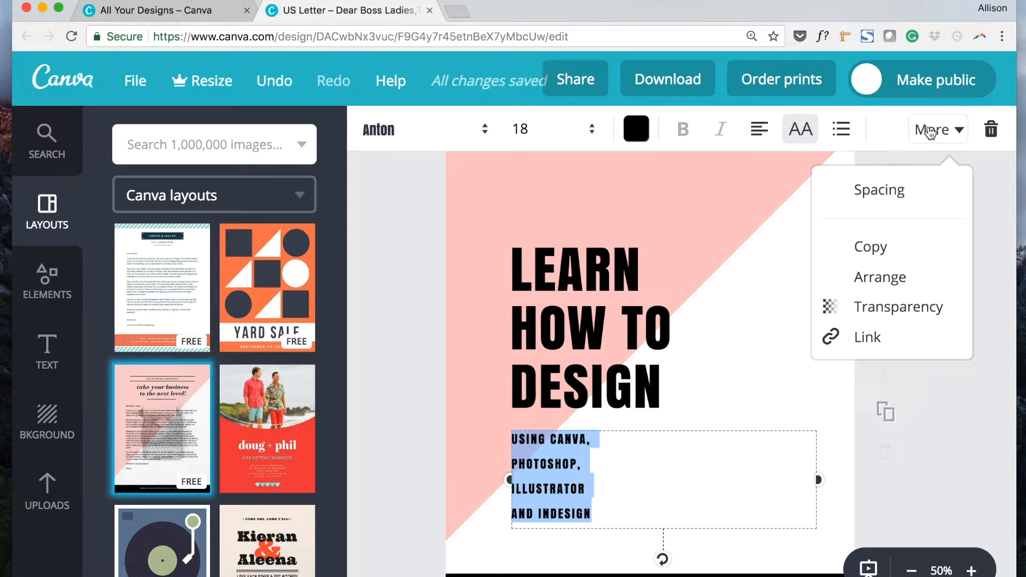
left_click(878, 197)
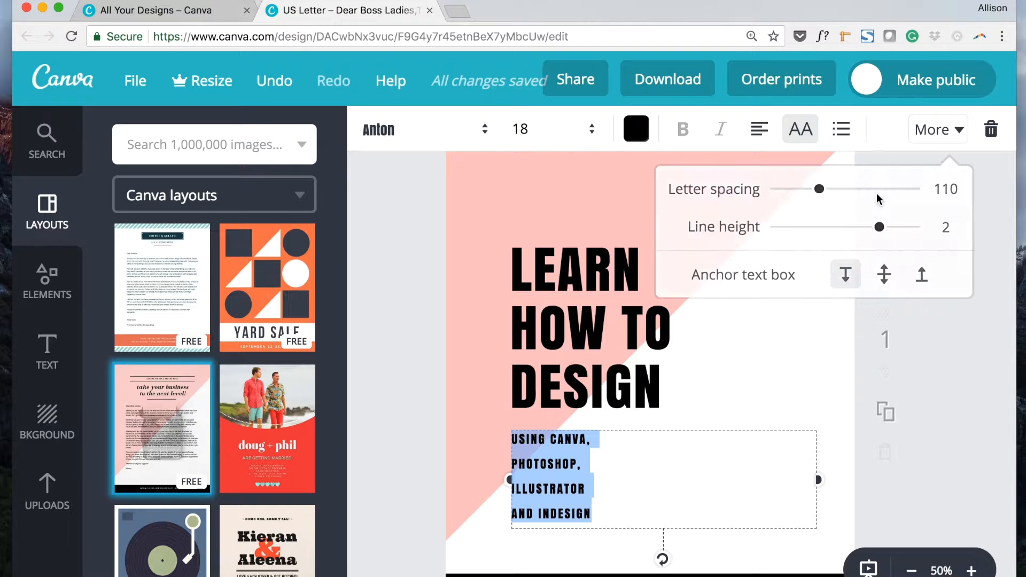
left_click_drag(819, 190, 841, 199)
left_click_drag(876, 231, 832, 228)
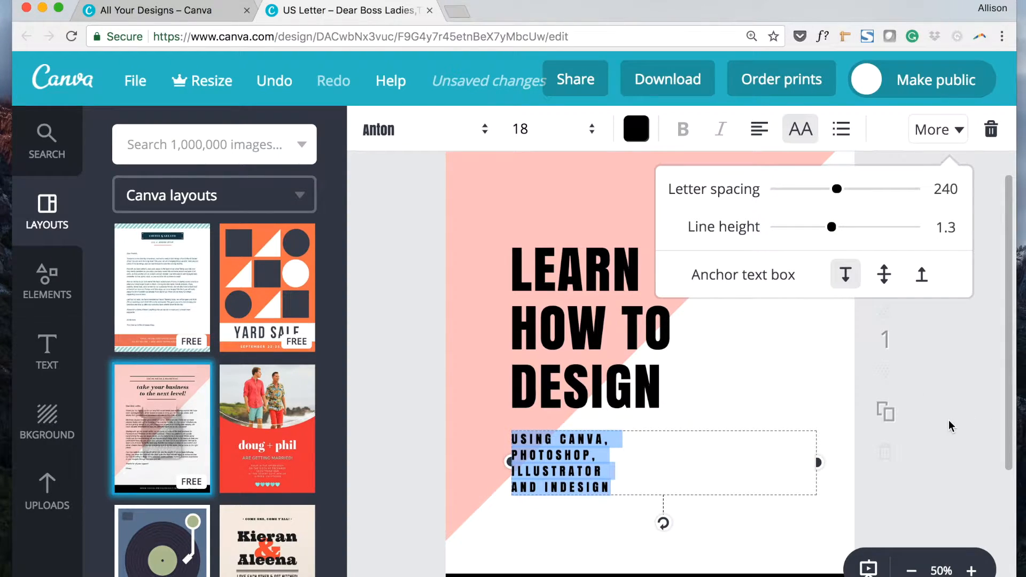
Step: Try the text box anchor options on the subtitle and move it slightly up toward the heading
left_click(884, 274)
left_click(922, 276)
left_click(845, 274)
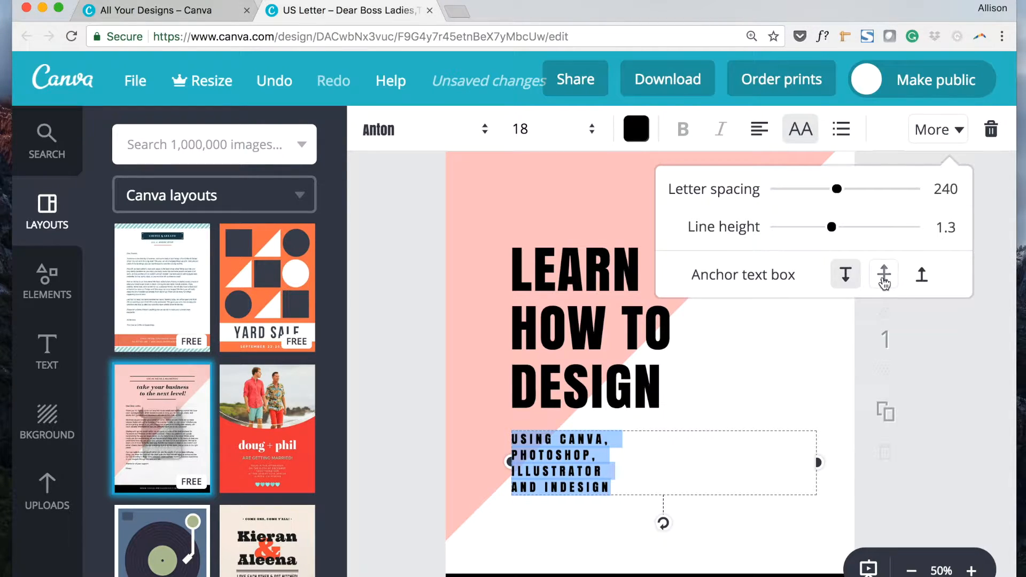
left_click(884, 276)
left_click(955, 387)
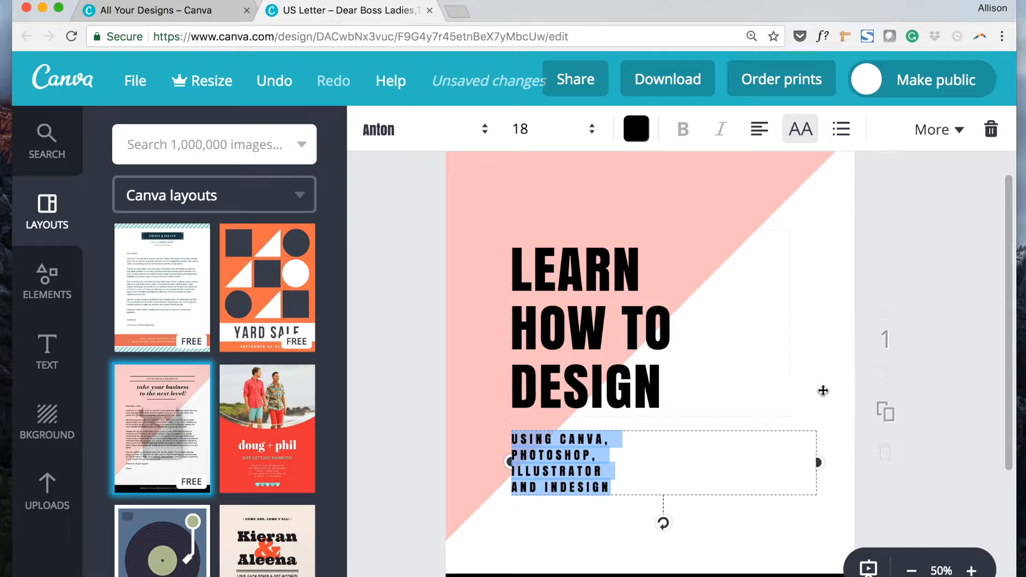
left_click(937, 350)
left_click_drag(557, 465, 557, 458)
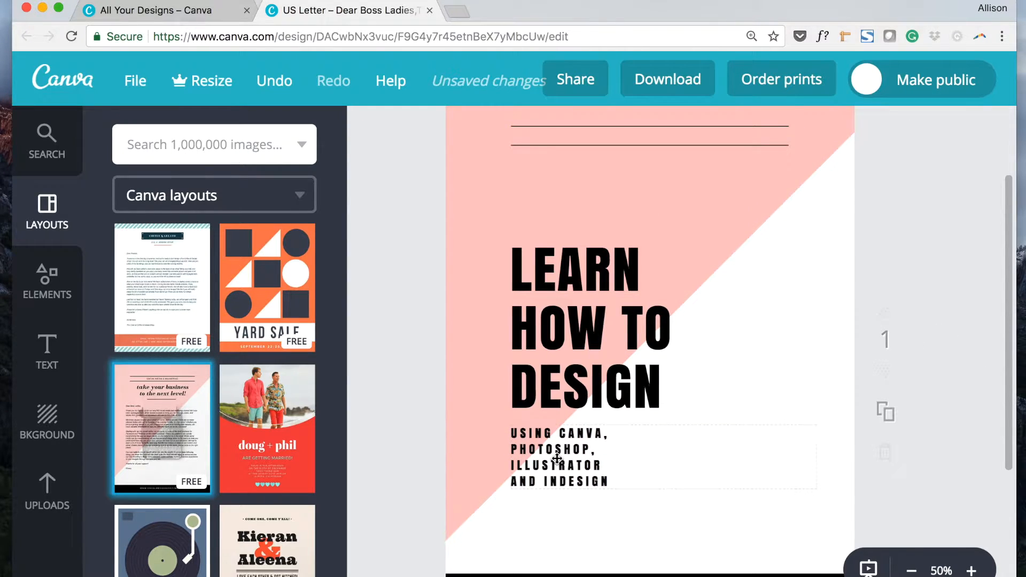
Step: Delete the lower of the two thin horizontal lines above the heading
left_click(761, 146)
scroll(740, 238, "up", 1)
key("Escape")
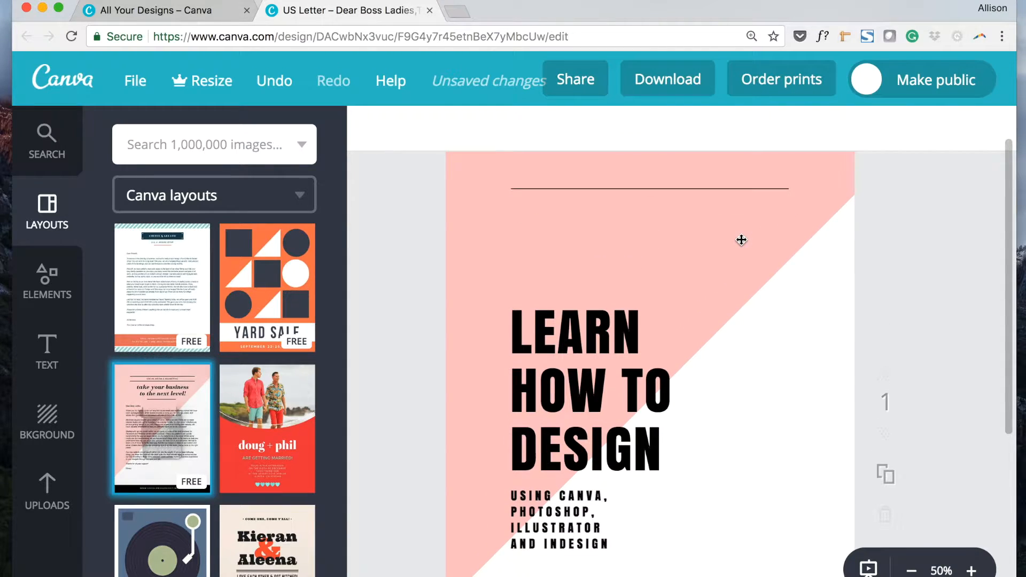
left_click(701, 188)
key("Delete")
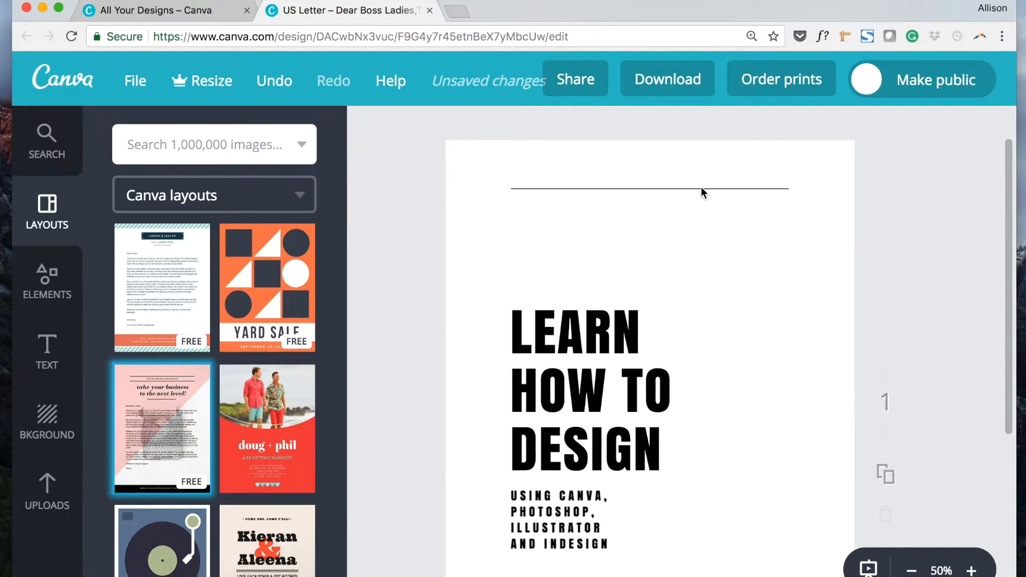
key("super+z")
Step: Delete the remaining thin horizontal line above the heading
left_click(697, 188)
key("Delete")
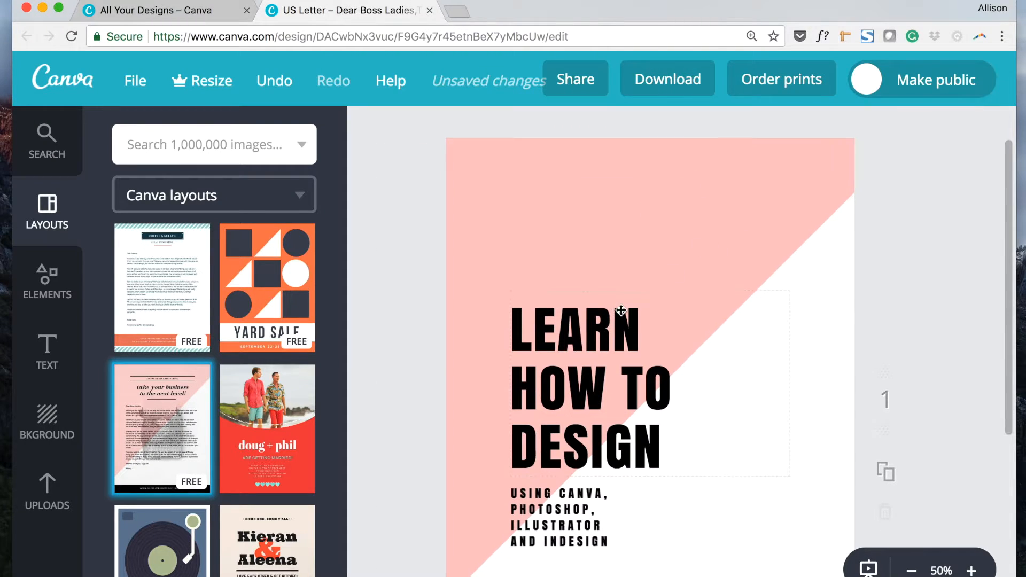
Step: Switch to the Diamond Moodboard.jpg image, examine its lettering and colours, and return to the Canva design
scroll(599, 334, "down", 1)
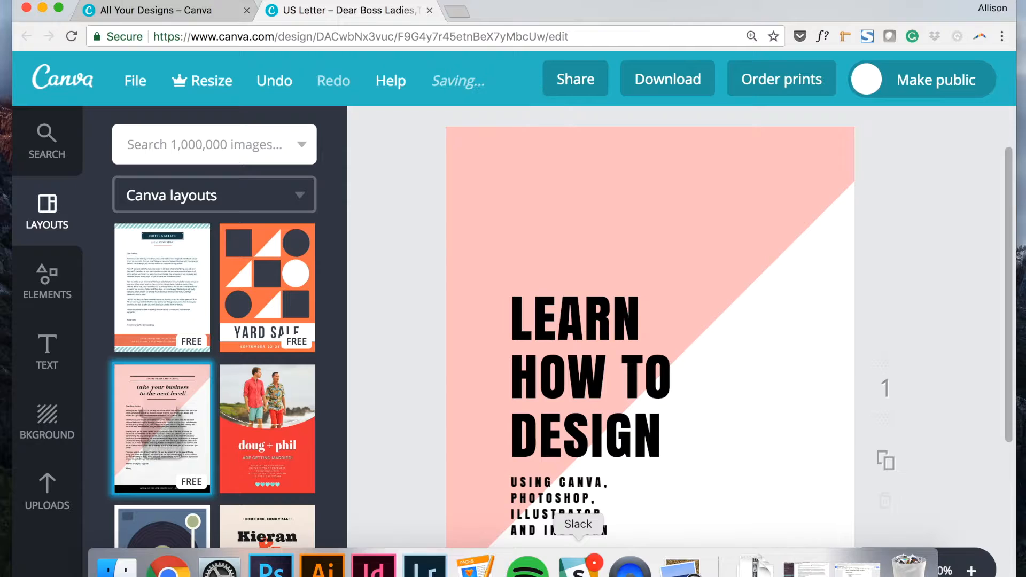
left_click(678, 569)
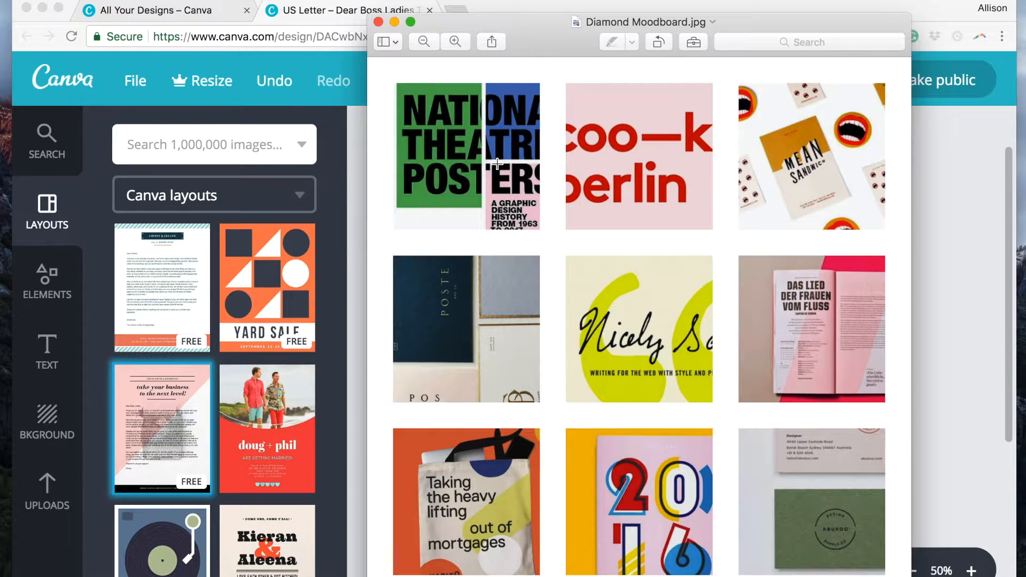
left_click(946, 344)
Step: Recolour the whole LEARN HOW TO DESIGN heading with a custom bright red, color code ff435b
double_click(672, 434)
left_click(655, 434)
left_click_drag(578, 402, 554, 229)
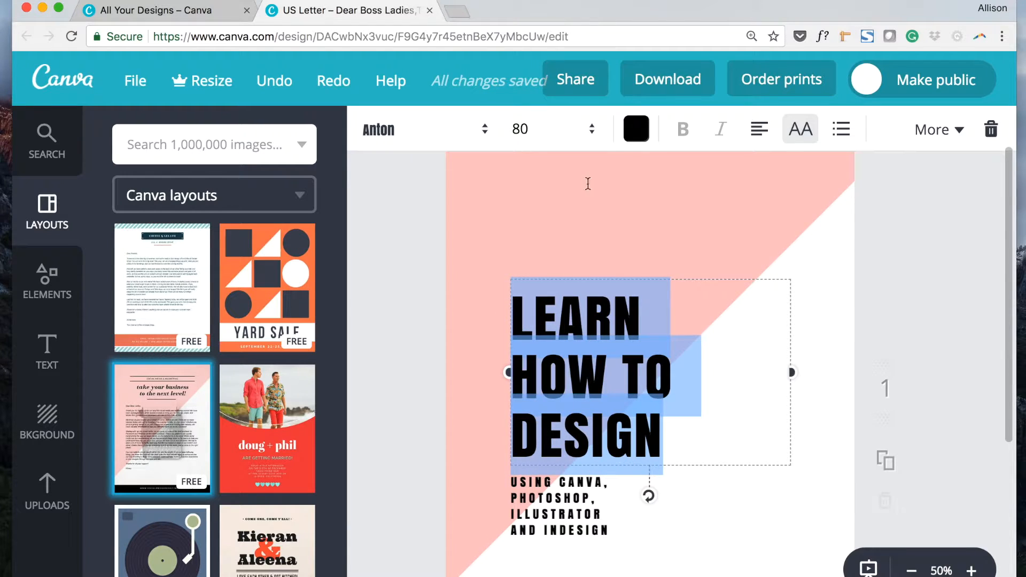
left_click(637, 132)
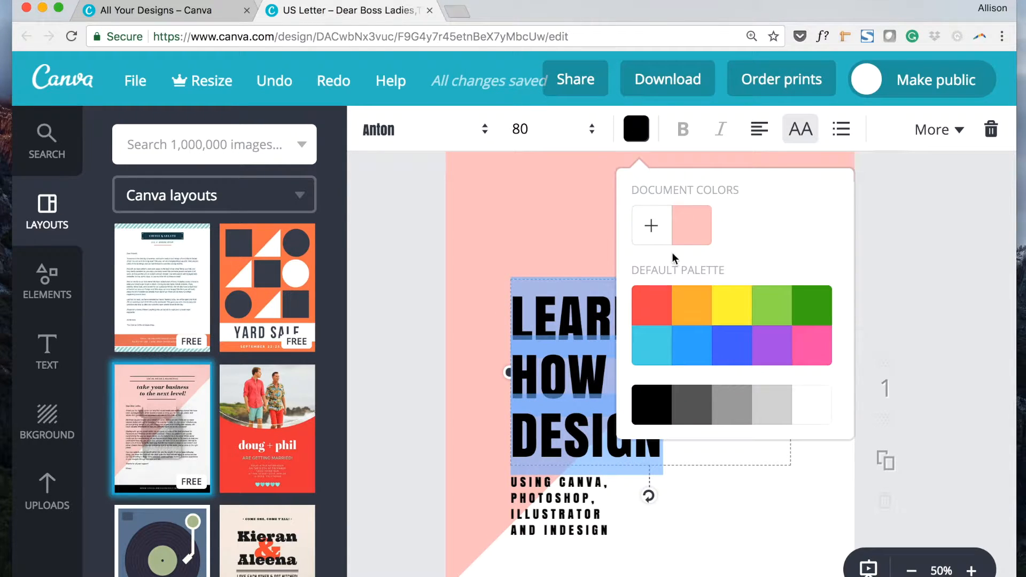
left_click(652, 230)
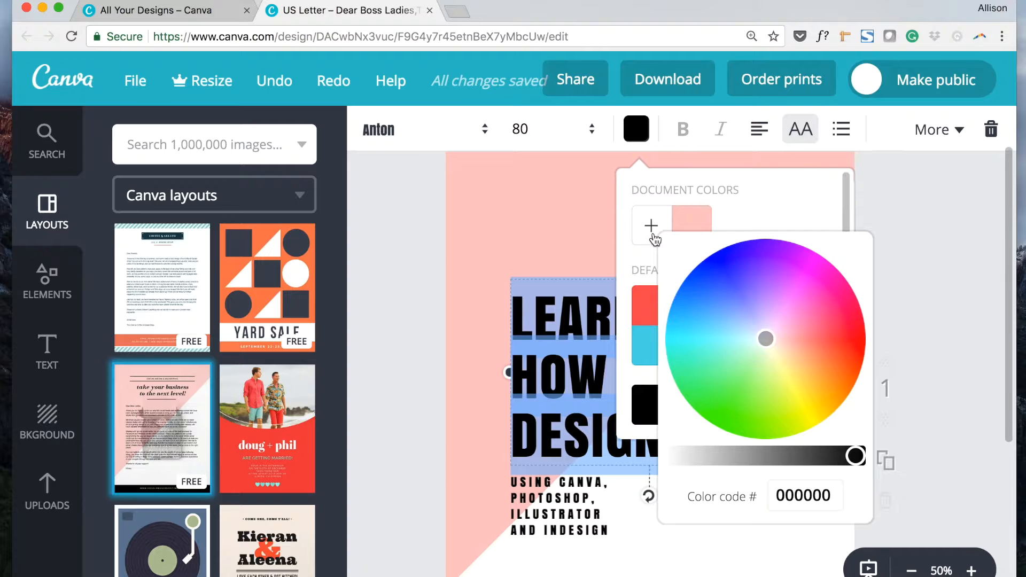
left_click(813, 333)
left_click_drag(812, 337, 832, 331)
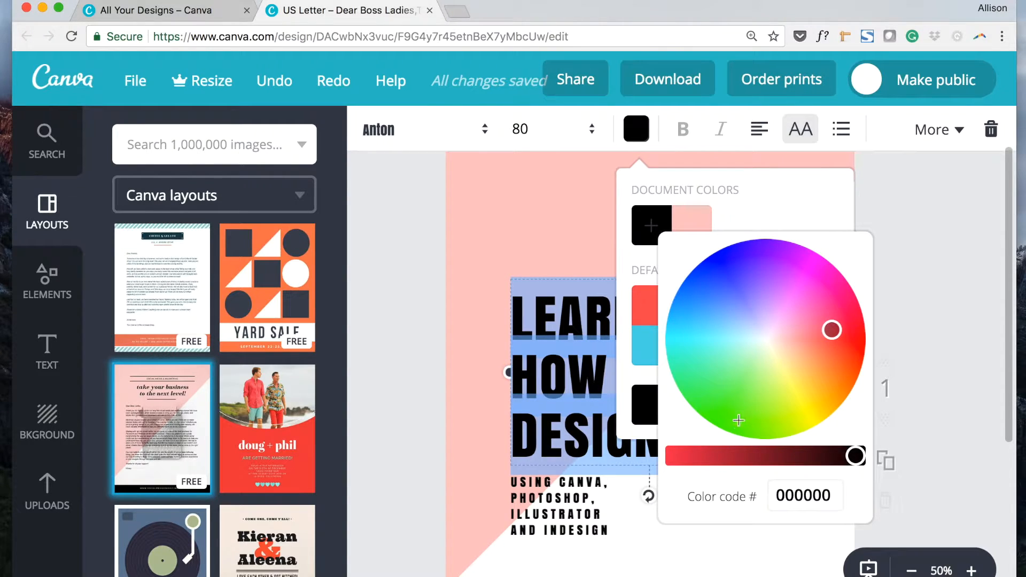
left_click_drag(690, 452, 670, 453)
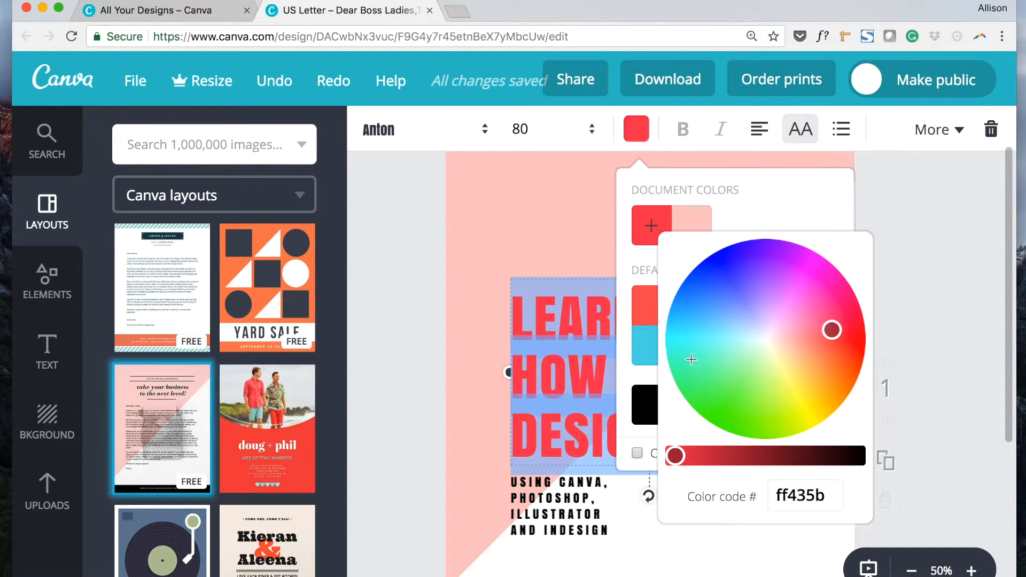
Step: Soften the heading's red to the coral color code fe666b
left_click_drag(827, 335, 819, 338)
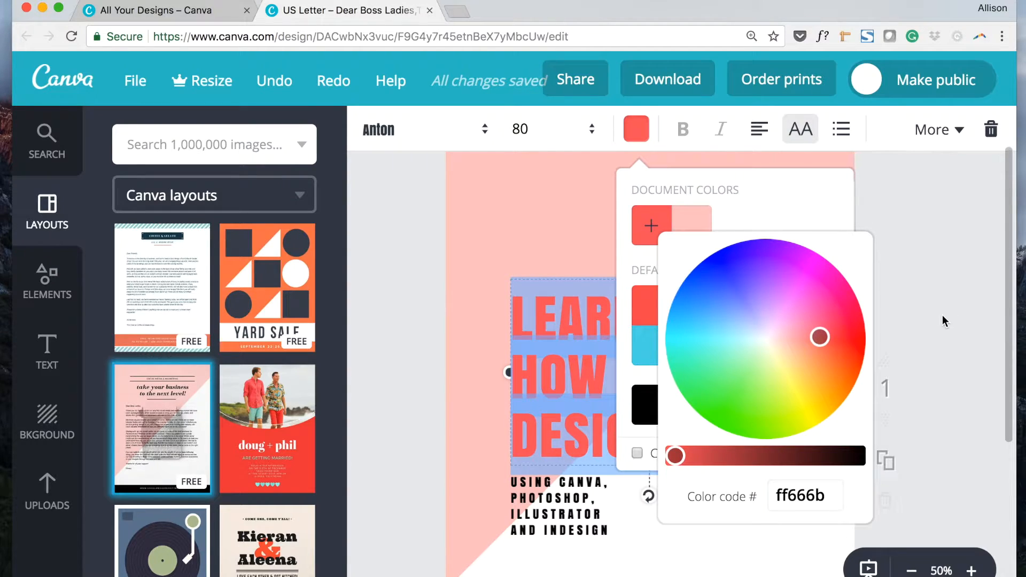
left_click_drag(674, 460, 677, 459)
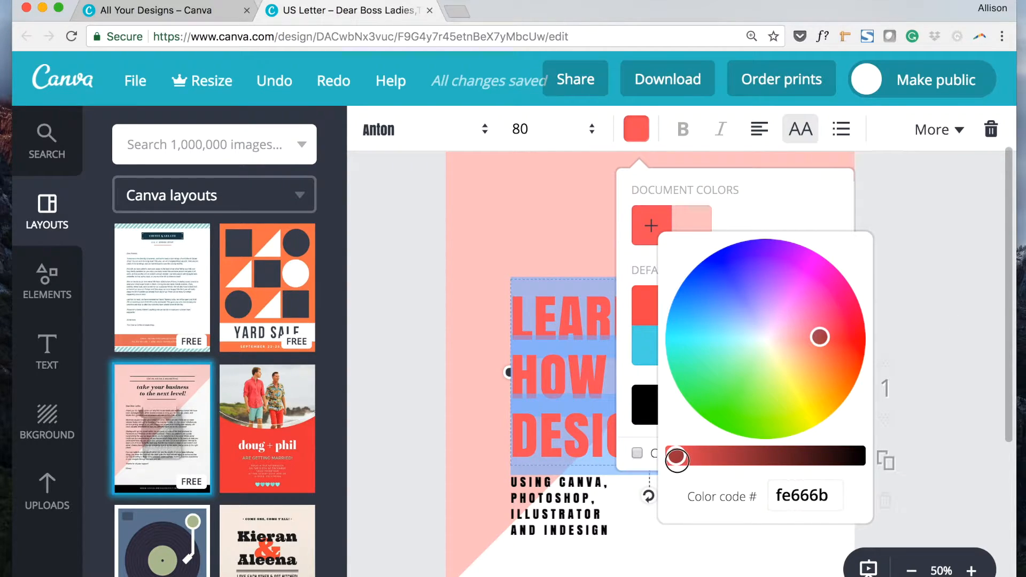
double_click(795, 494)
left_click(954, 254)
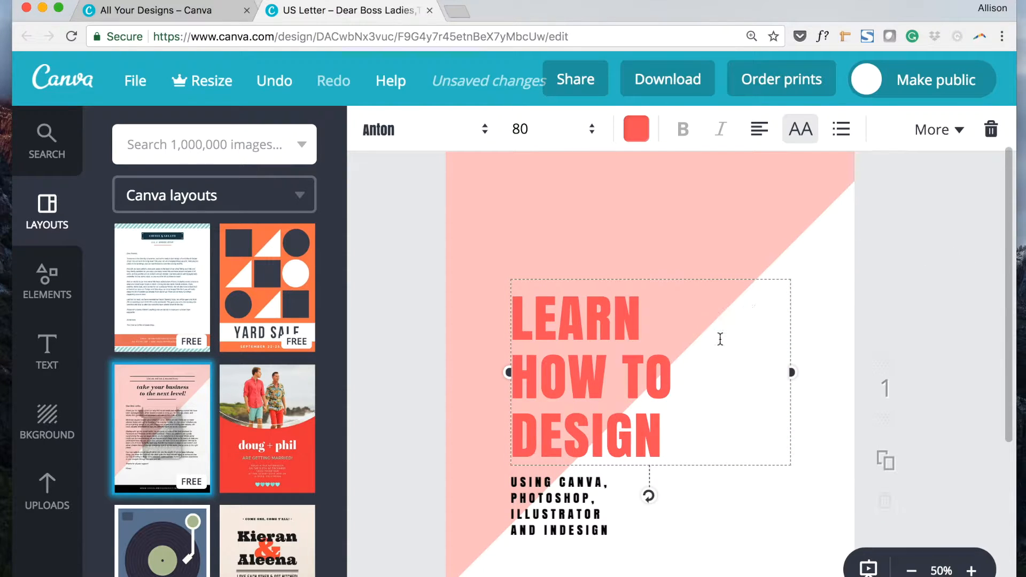
left_click(969, 283)
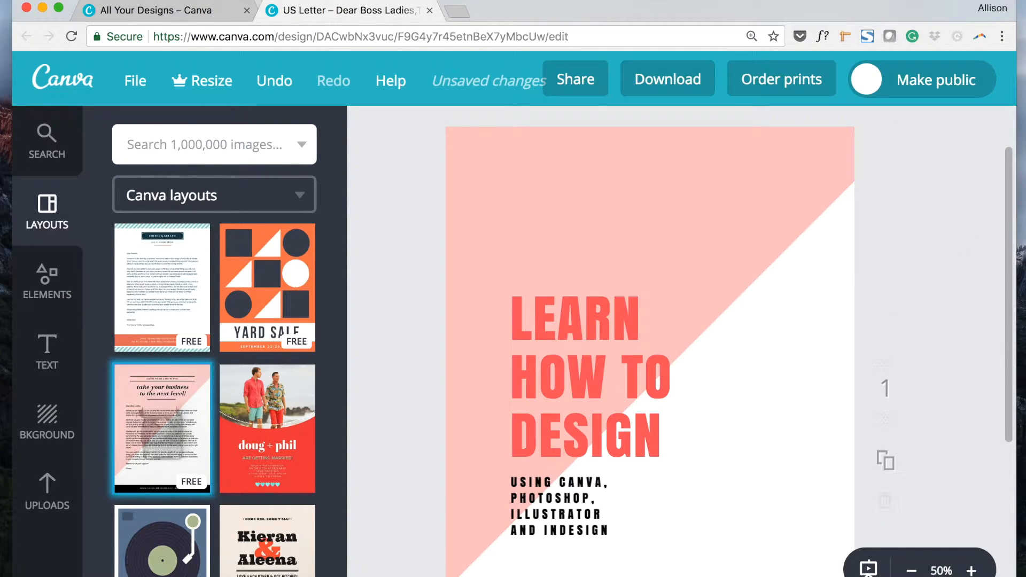
scroll(530, 385, "down", 3)
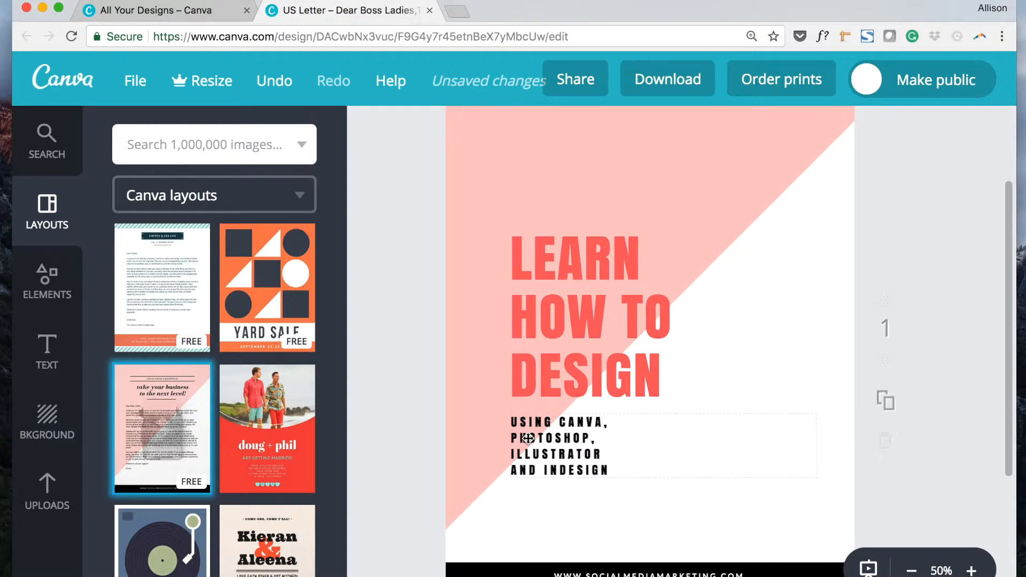
left_click(588, 574)
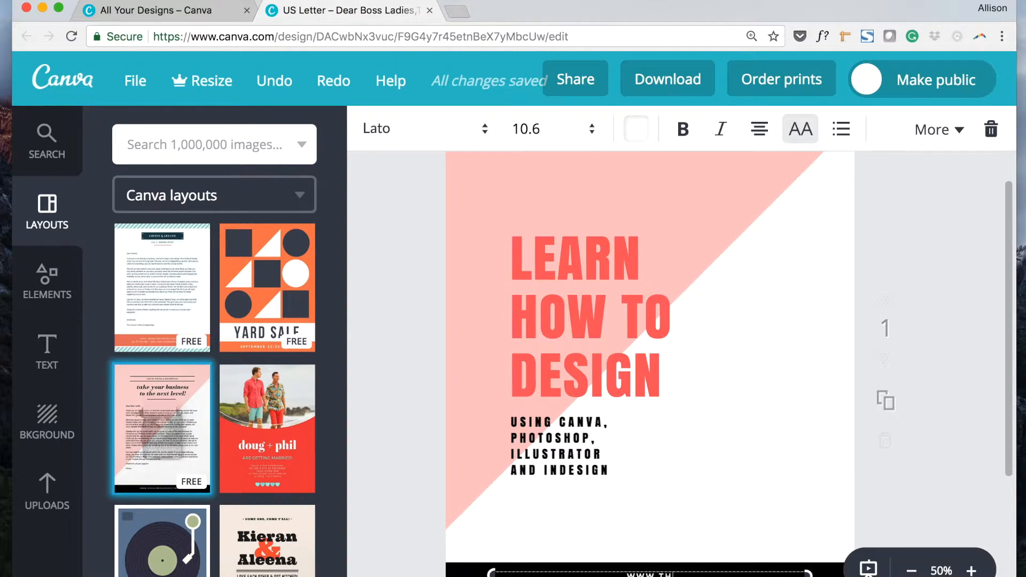
type("ERJAM.COM/MEMBERSHIP")
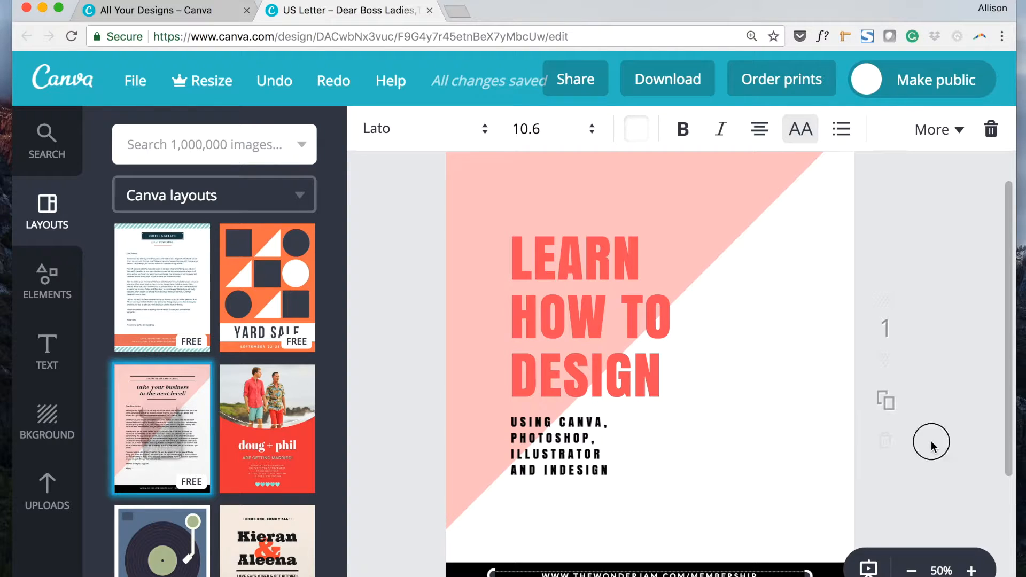
left_click(931, 447)
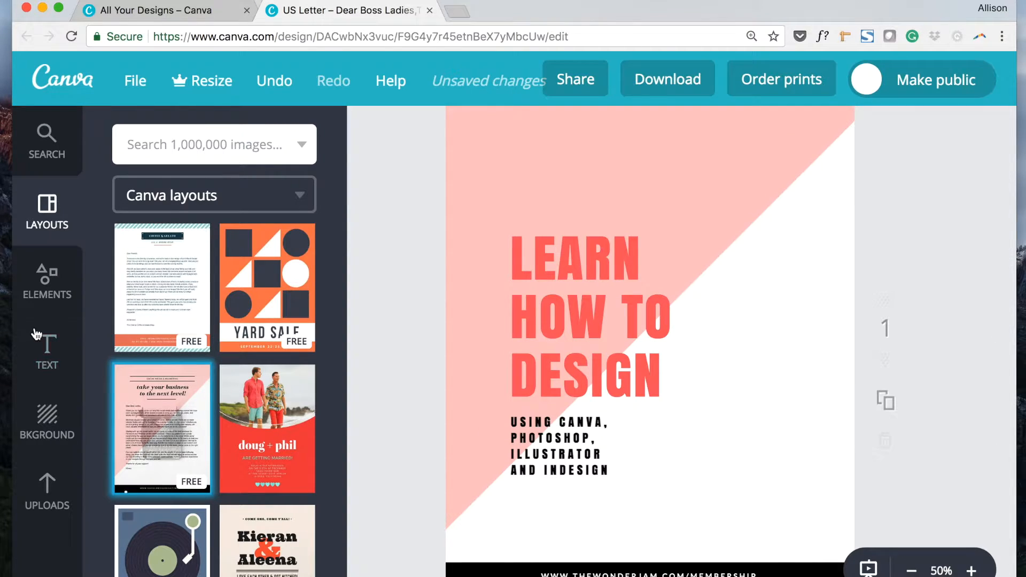
Step: Browse the available background patterns for one that could suit the design
left_click(38, 299)
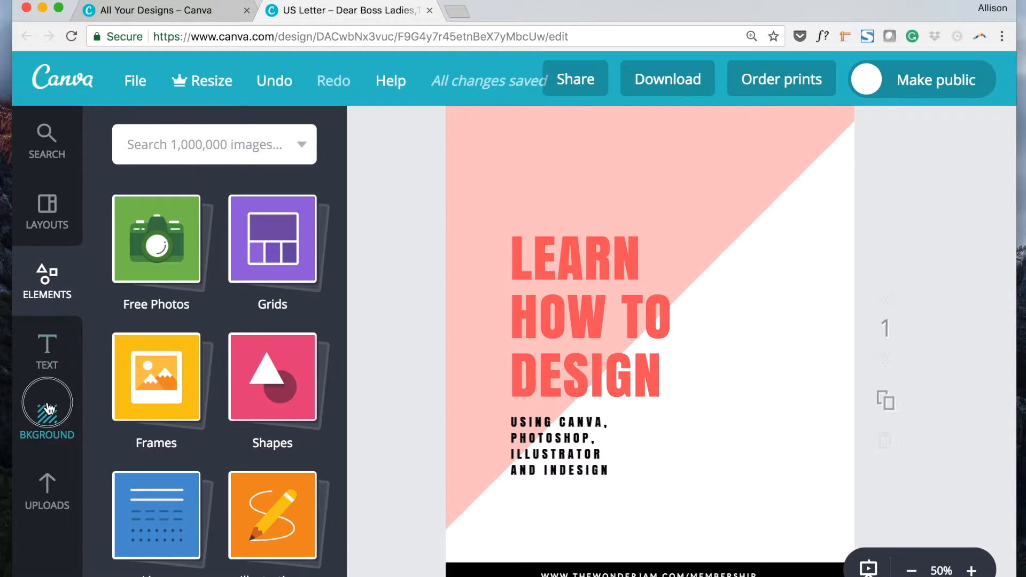
left_click(47, 419)
scroll(196, 392, "down", 2)
scroll(161, 441, "down", 6)
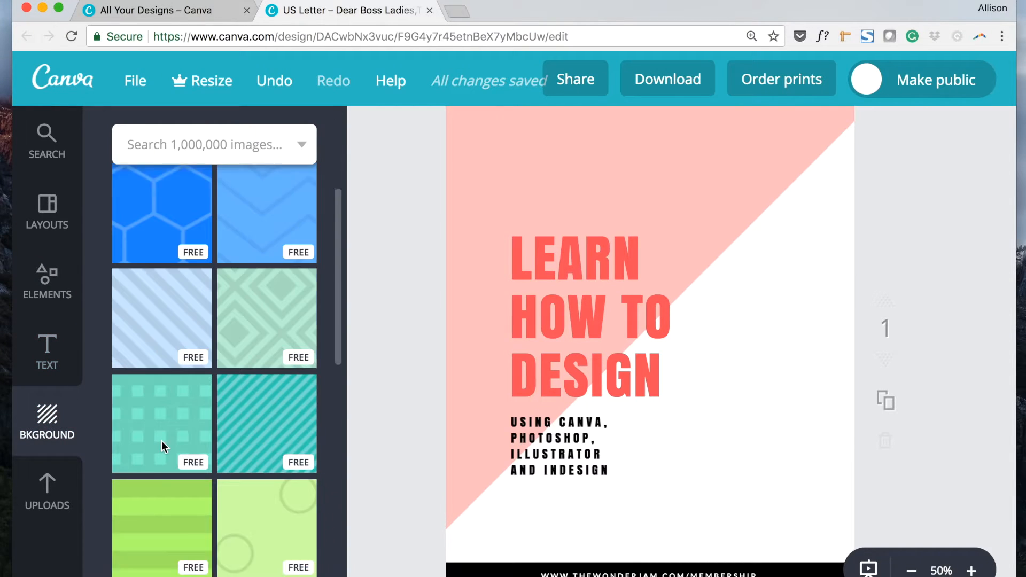
scroll(161, 441, "down", 8)
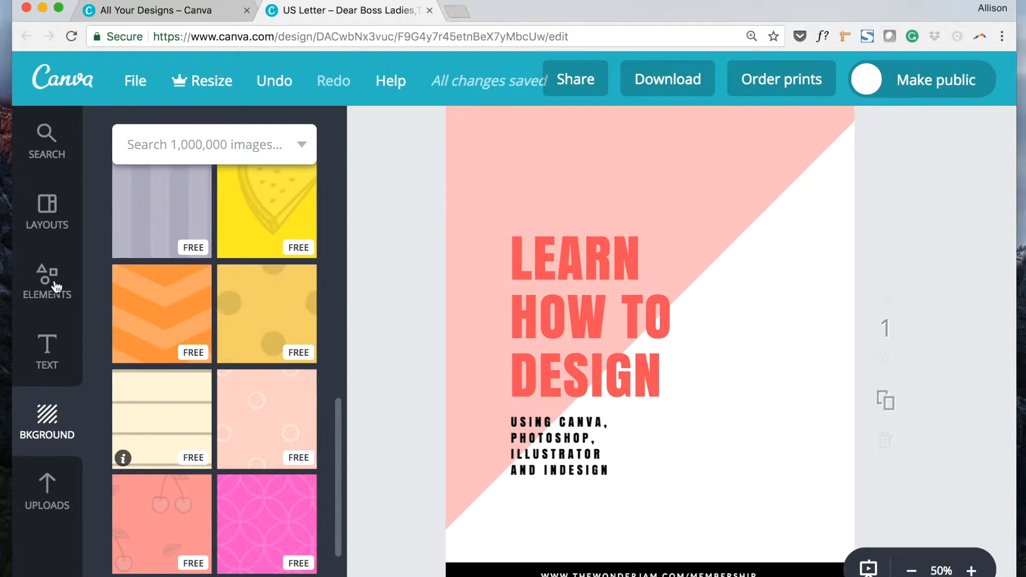
Step: Look through the element categories, view the I ❤ Canva collection and open the Illustrations collection
left_click(56, 286)
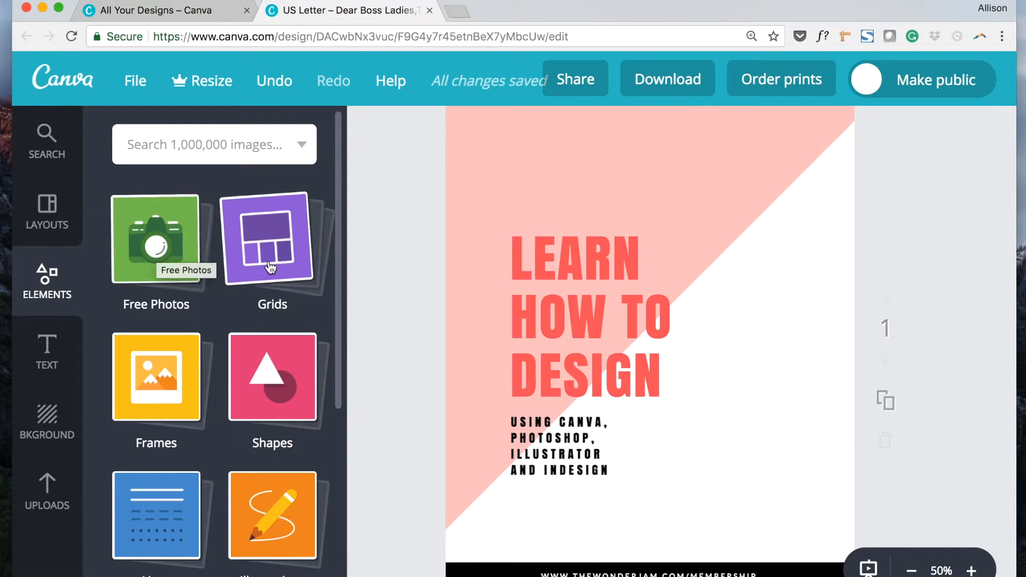
scroll(264, 414, "down", 1)
scroll(264, 414, "down", 5)
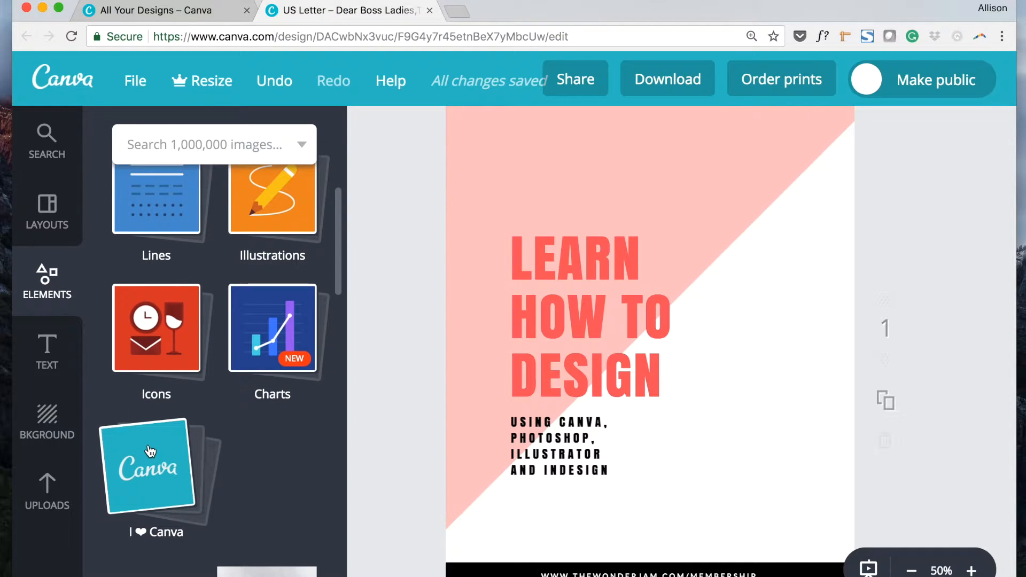
left_click(148, 472)
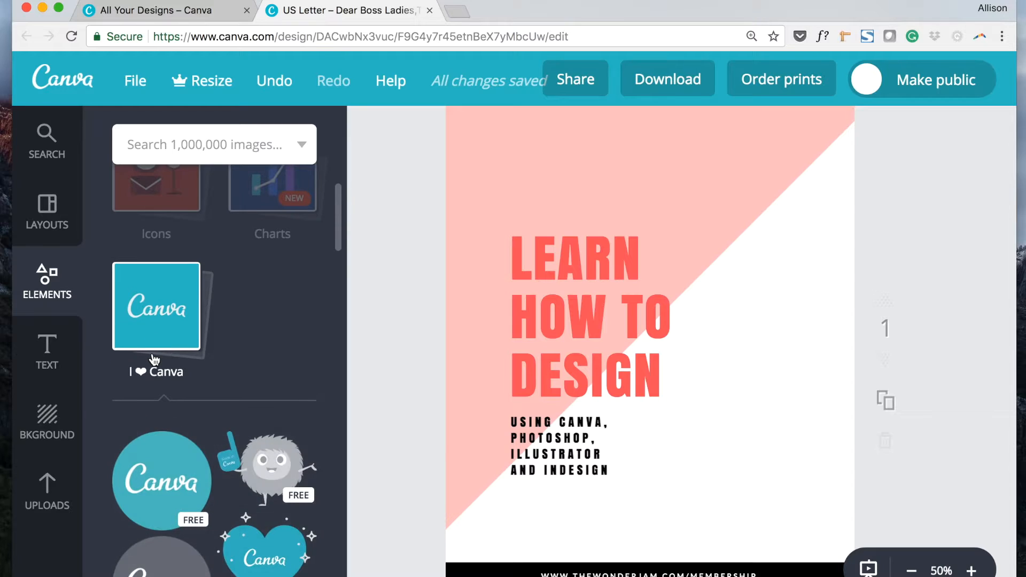
scroll(155, 358, "up", 5)
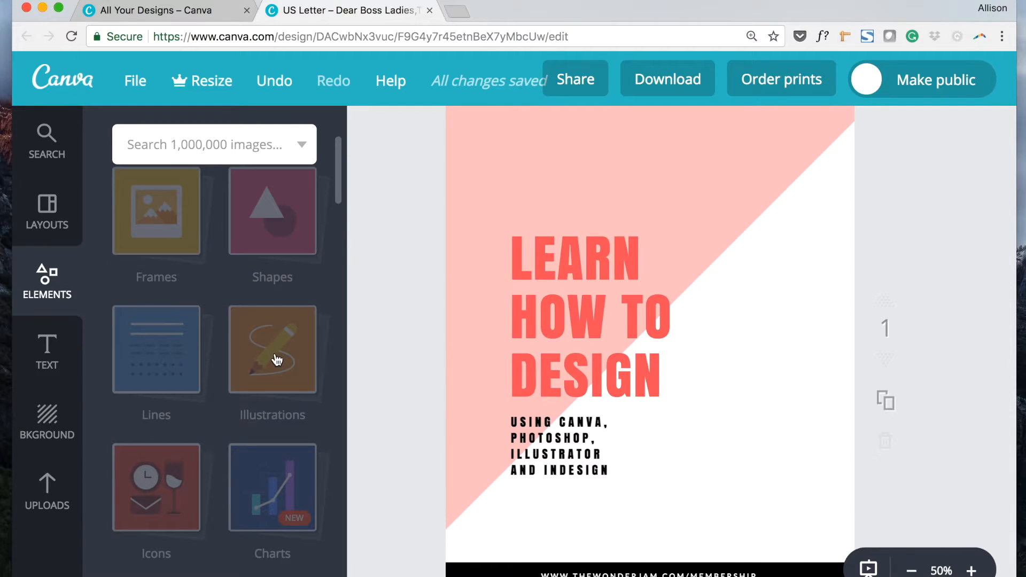
left_click(276, 360)
scroll(246, 351, "up", 2)
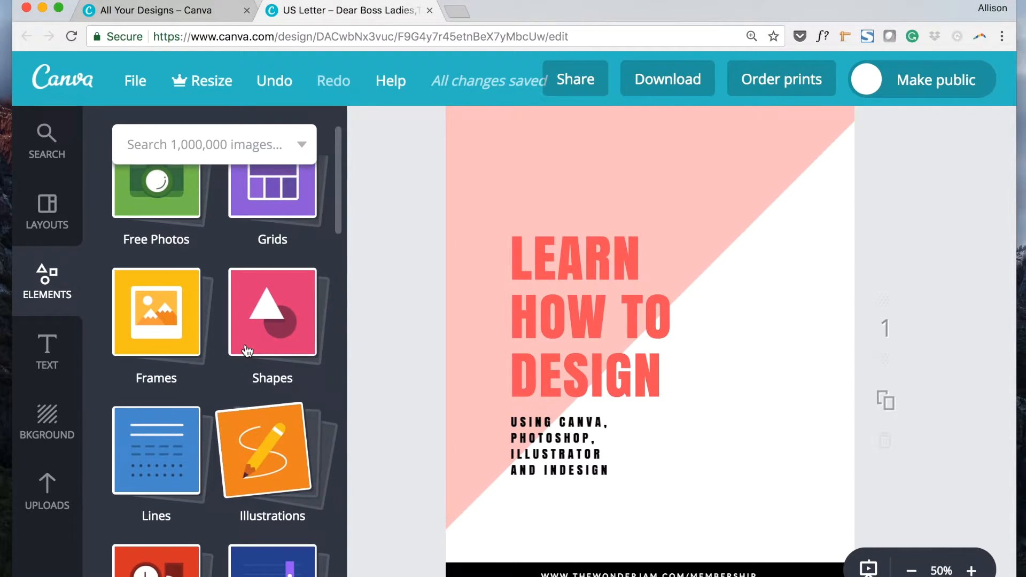
left_click(261, 461)
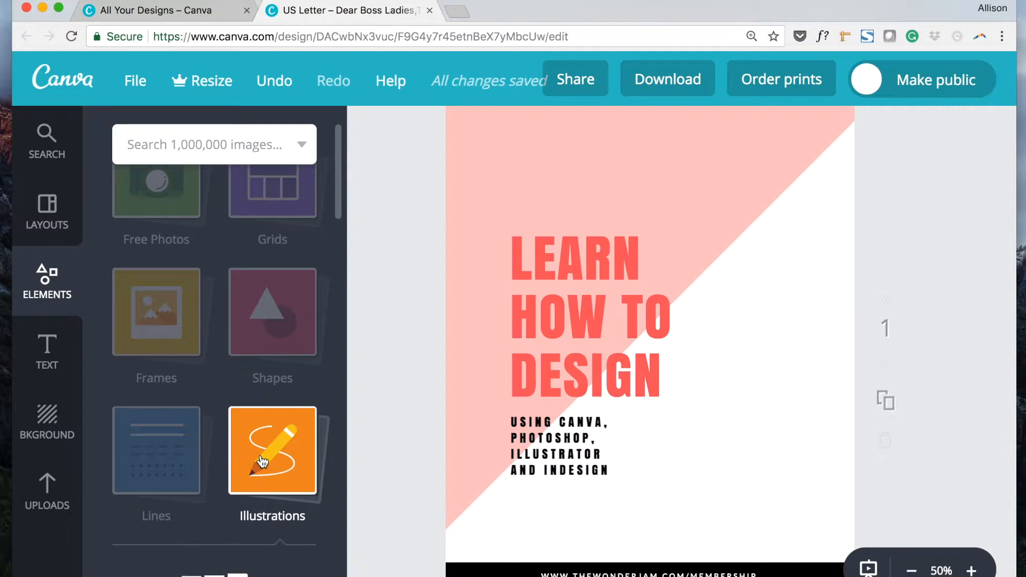
Step: Check the Diamond moodboard, duplicate the "LEARN HOW TO DESIGN" heading and move the copy up and to the right of the original
left_click(680, 568)
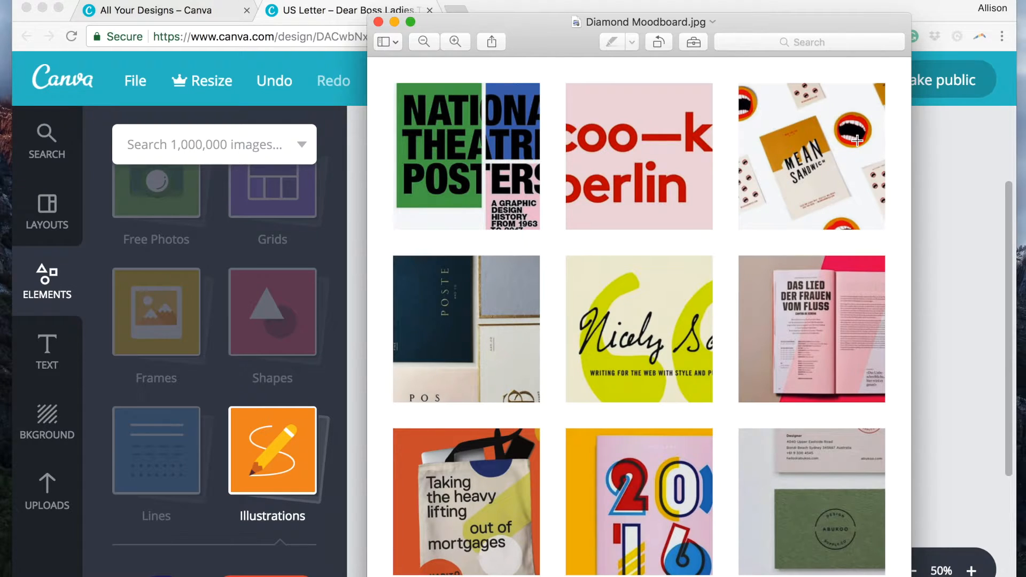
left_click(946, 253)
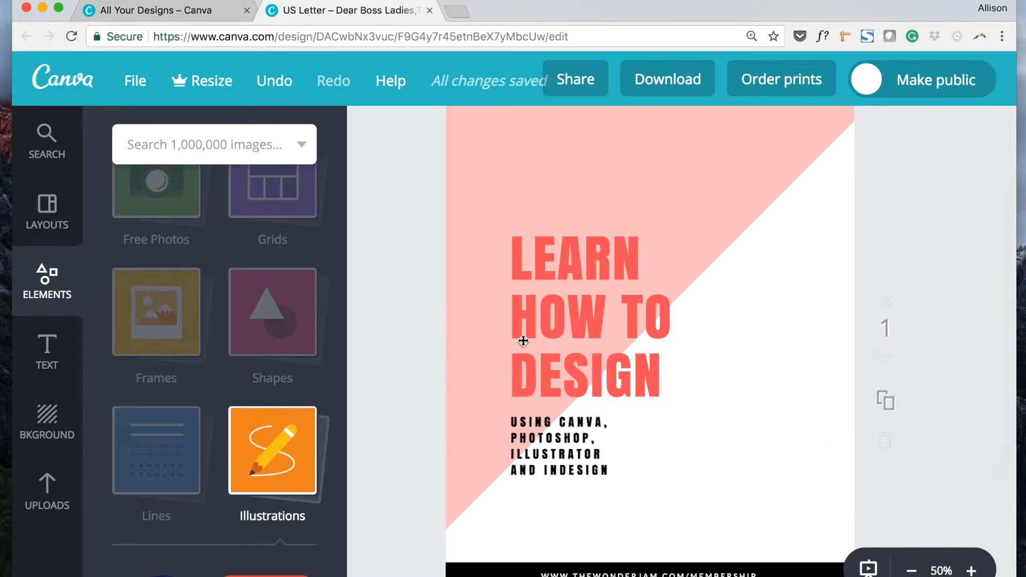
double_click(535, 307)
left_click_drag(662, 380, 493, 244)
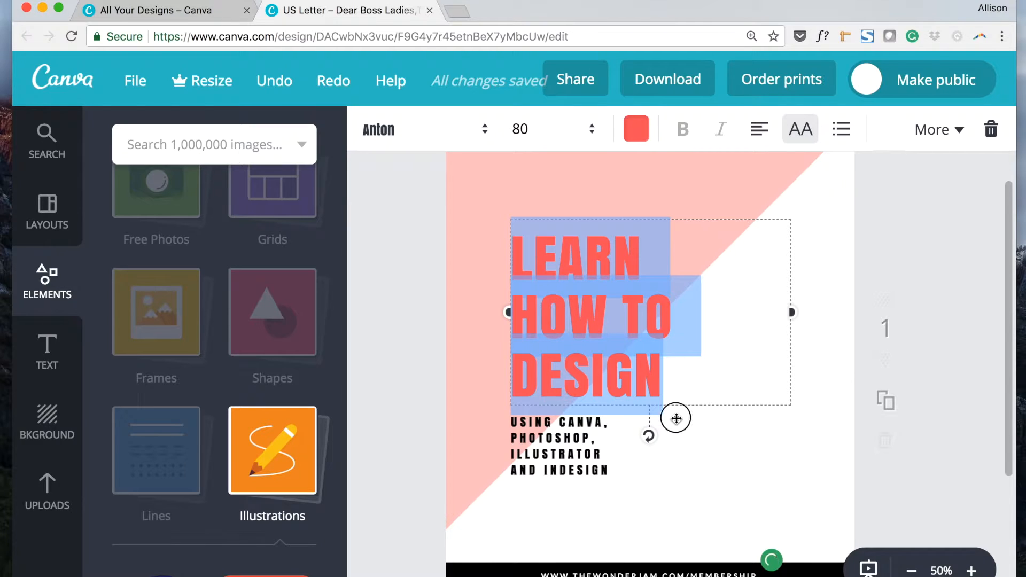
left_click(605, 306)
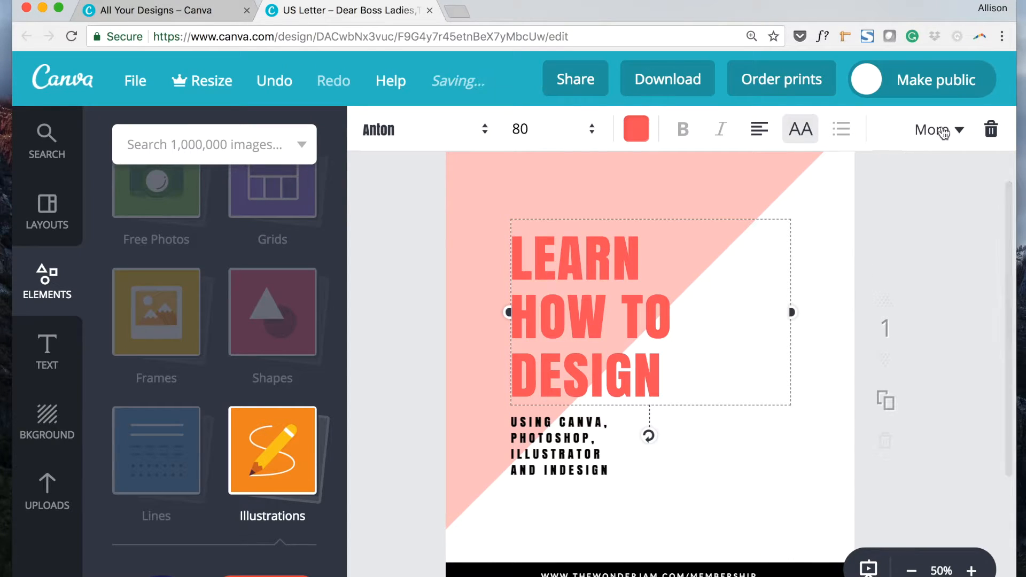
left_click(940, 130)
left_click(887, 246)
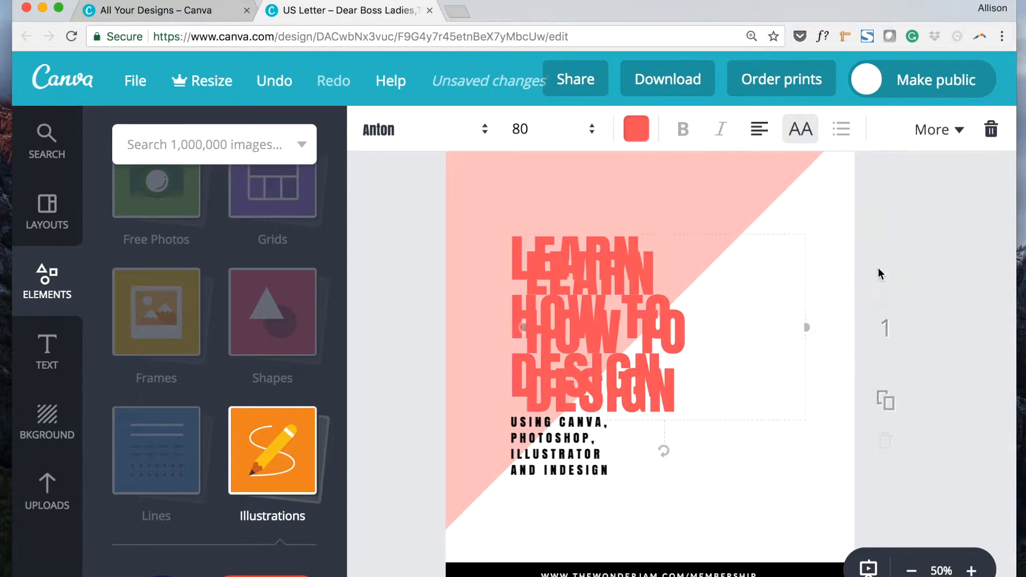
left_click_drag(682, 397, 801, 316)
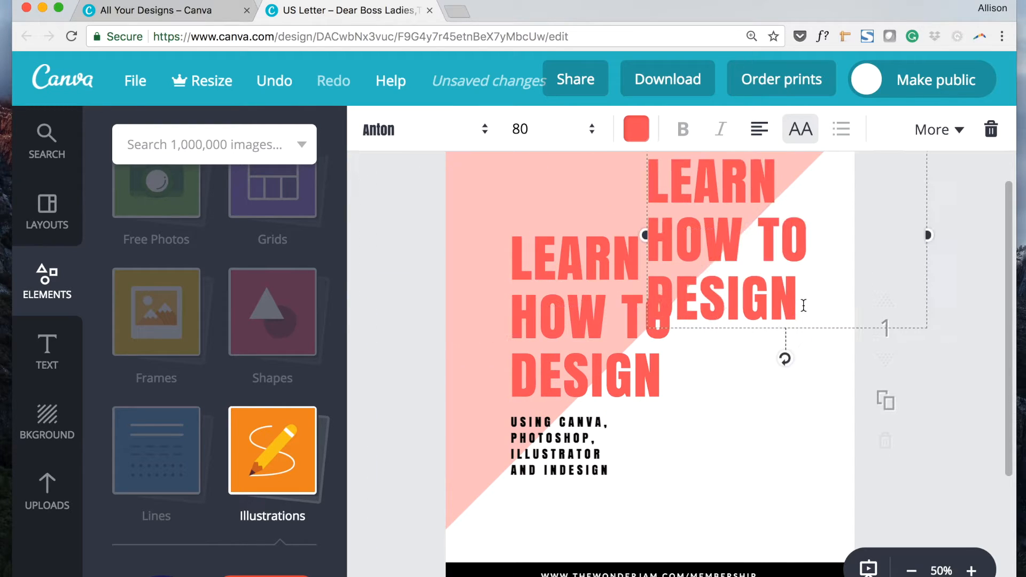
Step: Change the text color of the duplicated heading to white
left_click(637, 129)
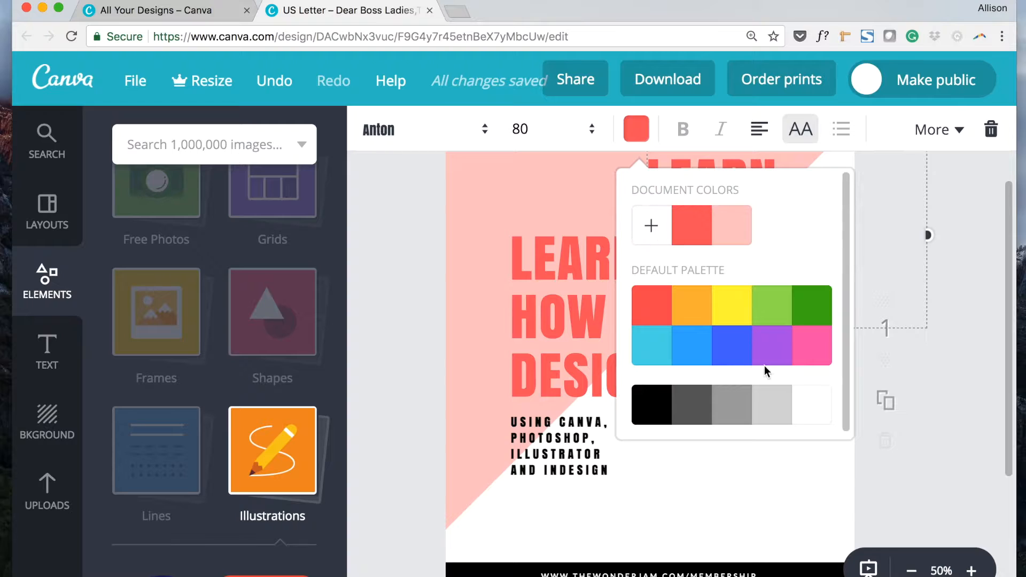
left_click(809, 402)
left_click(724, 217)
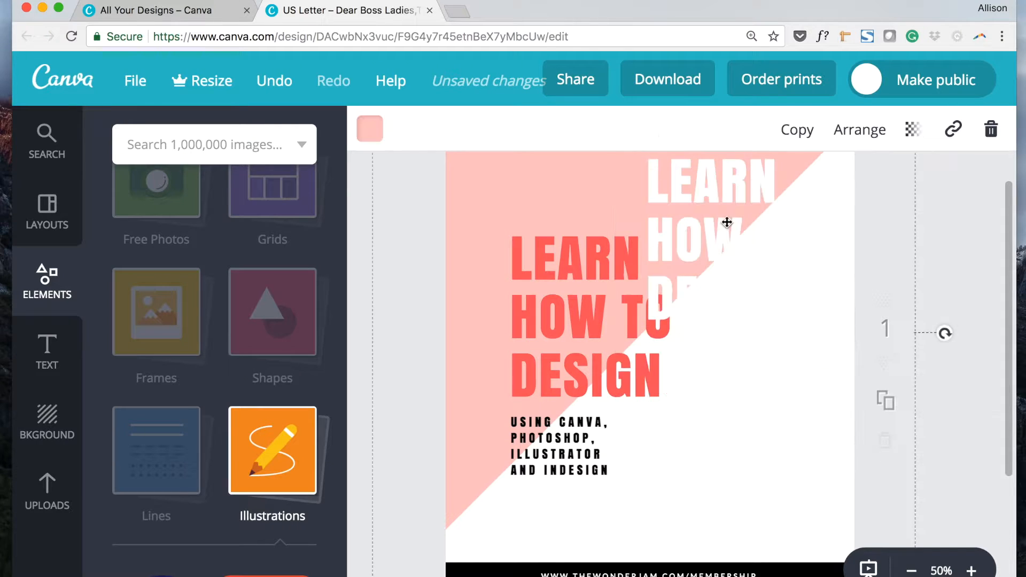
Step: Place the white heading copy over the coral heading and nudge it slightly up and left of the original
left_click_drag(731, 206, 599, 266)
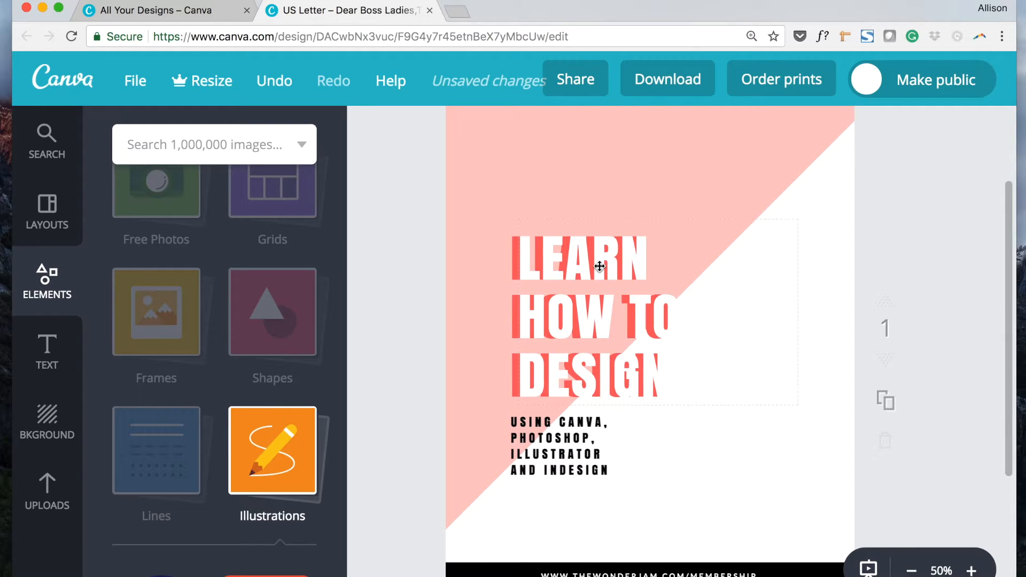
key("super+z")
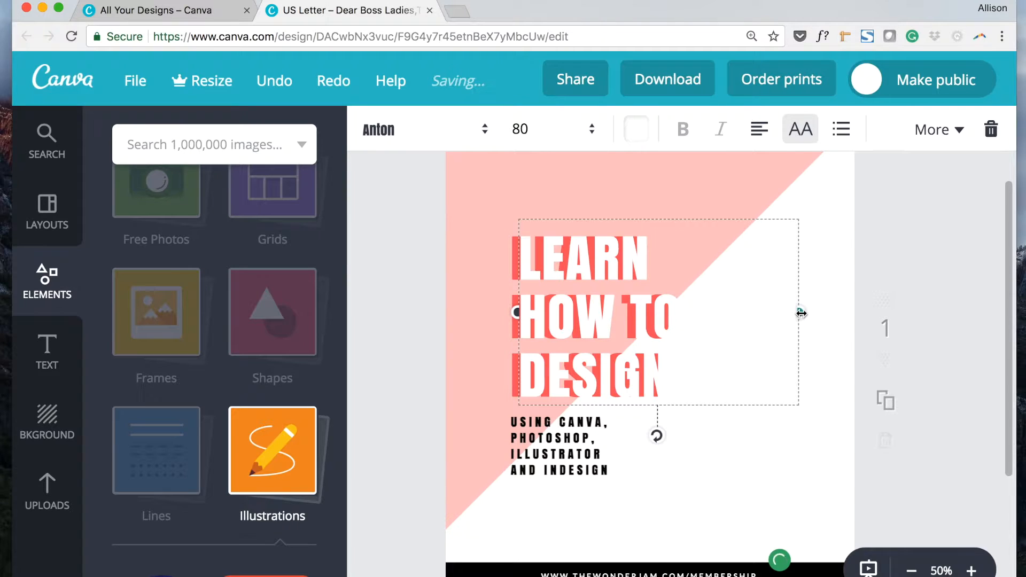
key("Up")
key("Up")
key("Up")
key("Up")
key("Down")
key("Down")
key("shift+Left")
key("shift+Left")
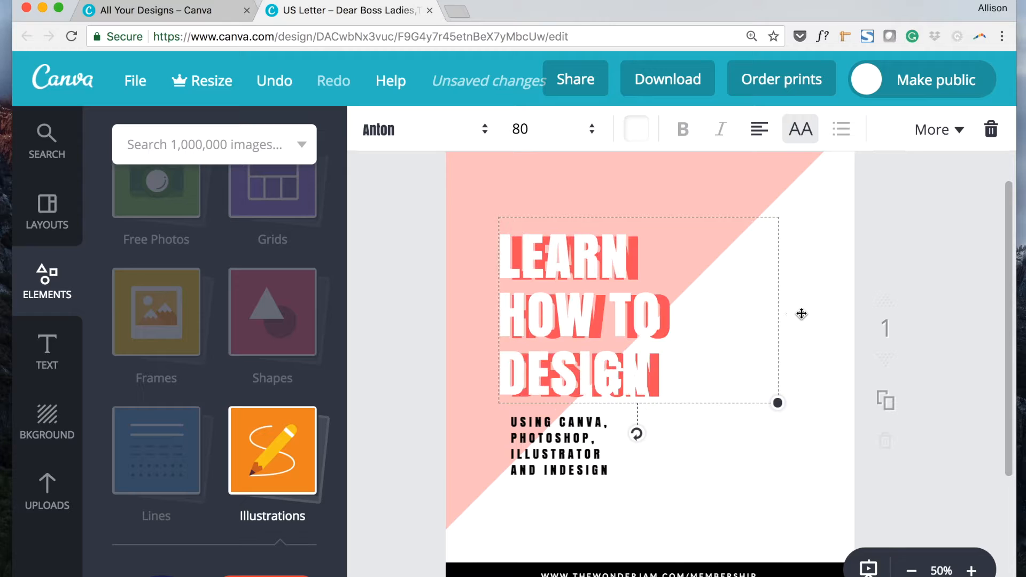
key("Right")
key("Right")
key("Right")
key("Right")
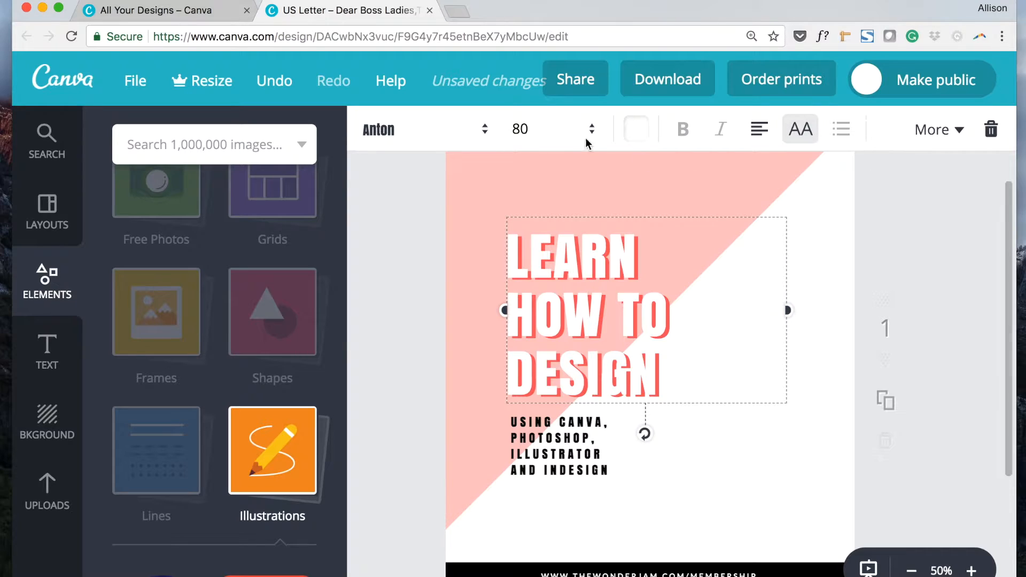
Step: Send the white heading copy back behind the coral heading
left_click(938, 135)
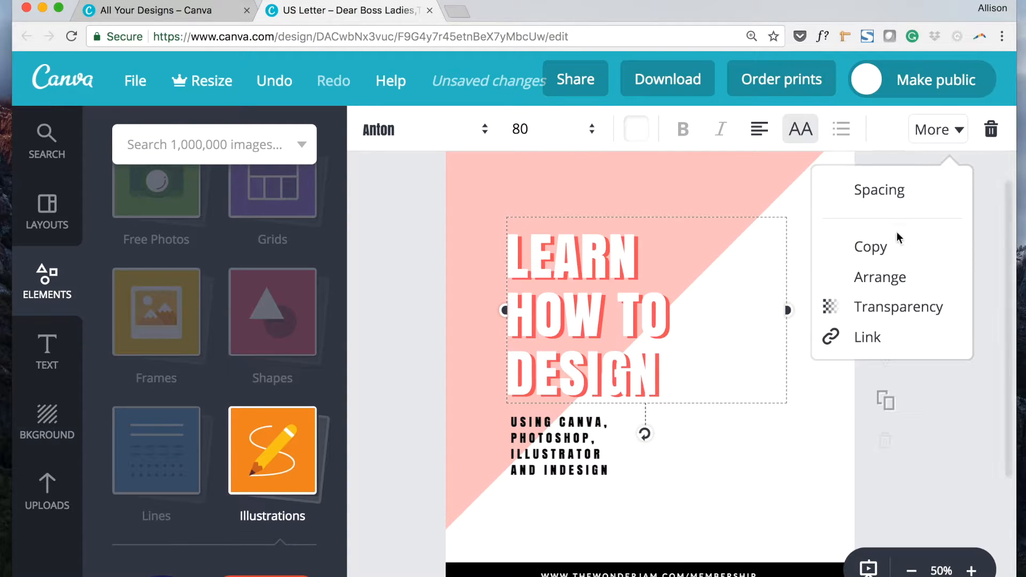
left_click(880, 277)
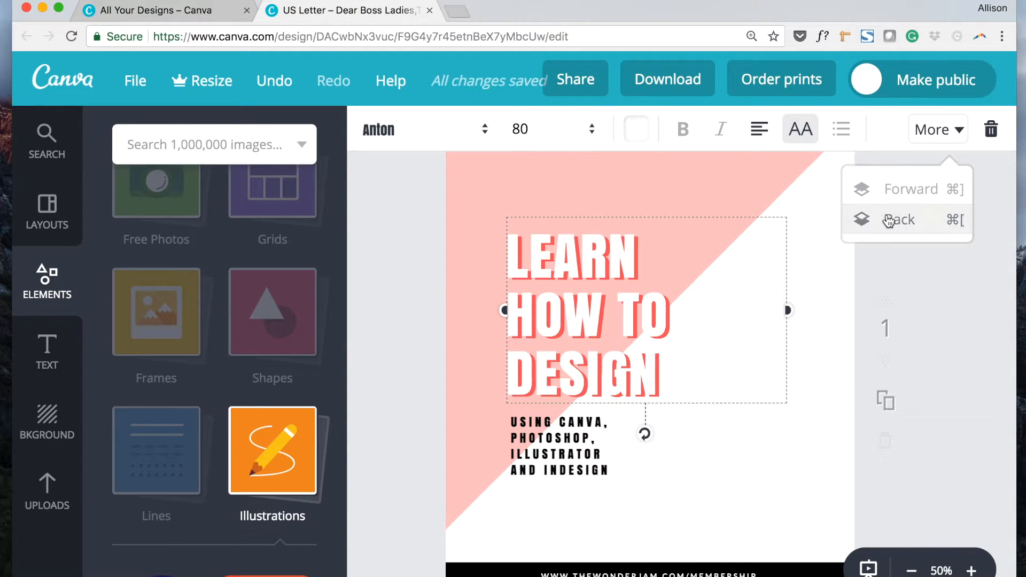
left_click(898, 219)
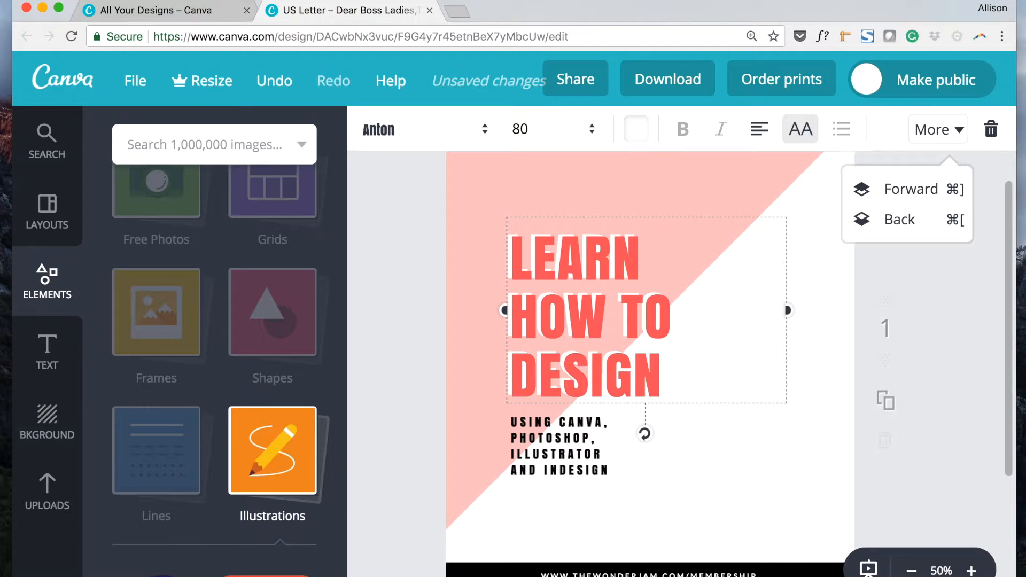
Step: Compare with the moodboard, and nudge the white copy down so it forms a shadow below and left of the coral heading
left_click(678, 562)
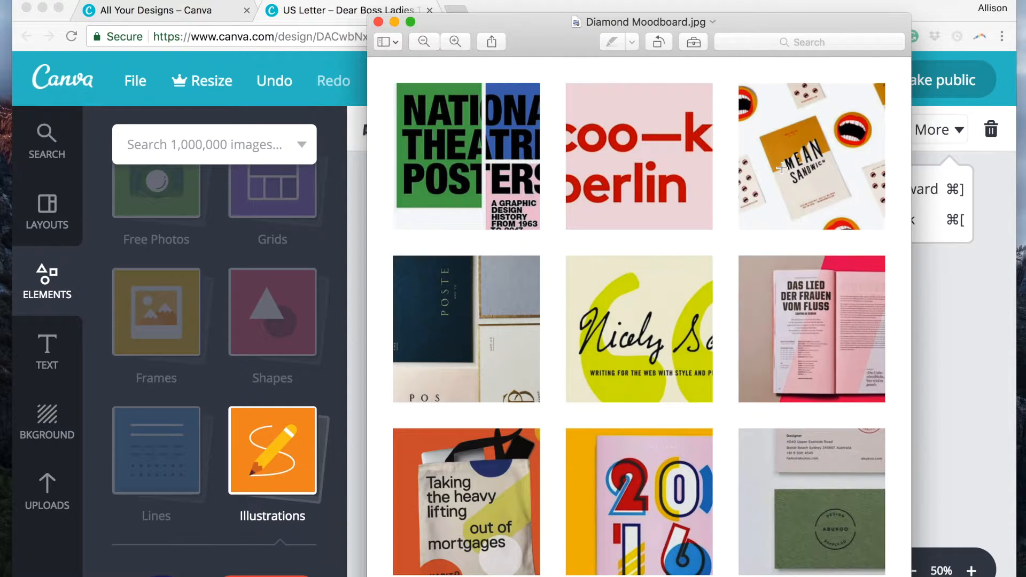
left_click(956, 365)
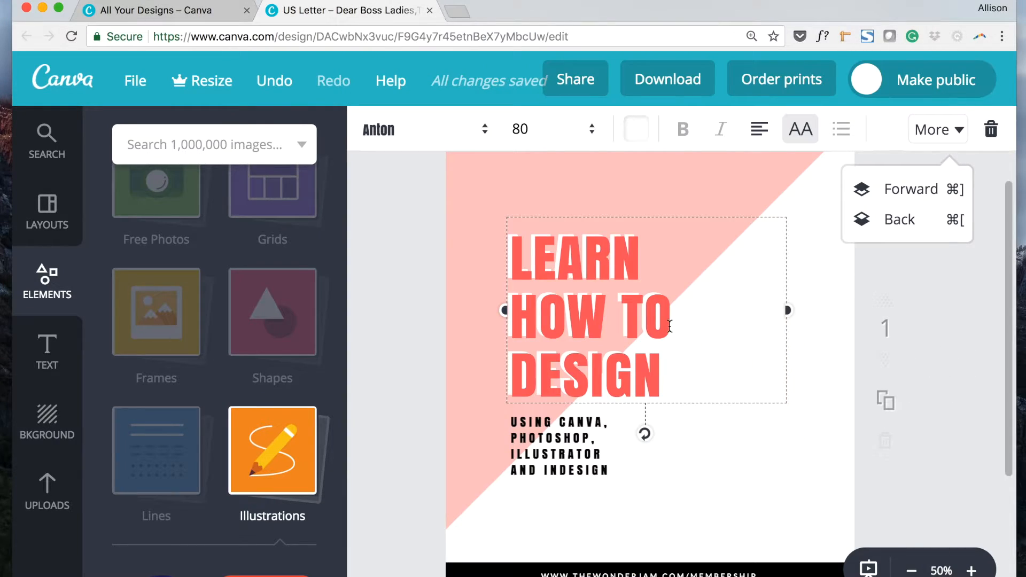
key("Down")
key("Down")
key("Down")
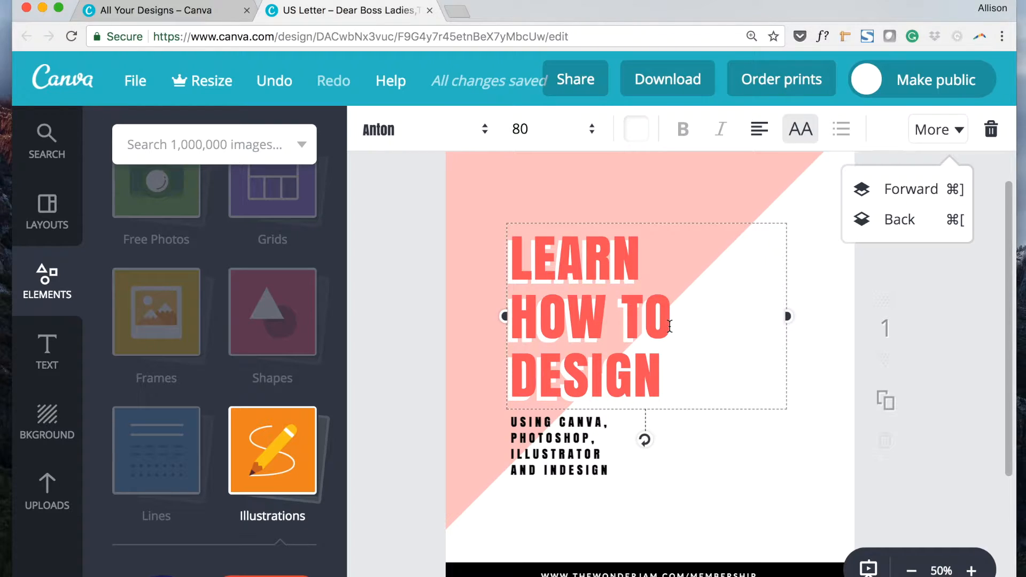
left_click(801, 492)
Step: Browse the Illustrations collection for a graphic that could suit the design
scroll(801, 493, "up", 2)
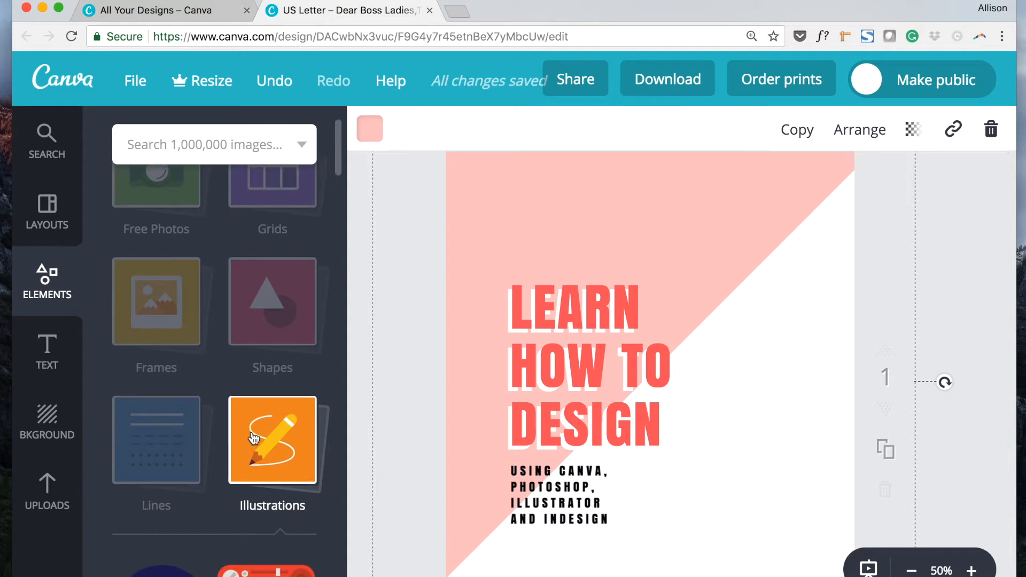
scroll(256, 437, "down", 5)
scroll(253, 438, "down", 10)
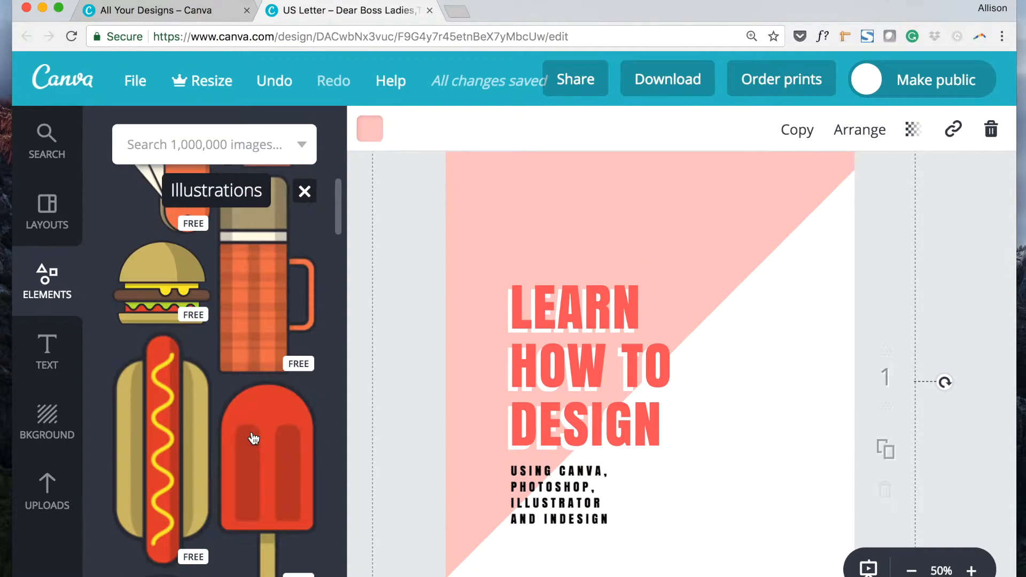
scroll(253, 438, "down", 15)
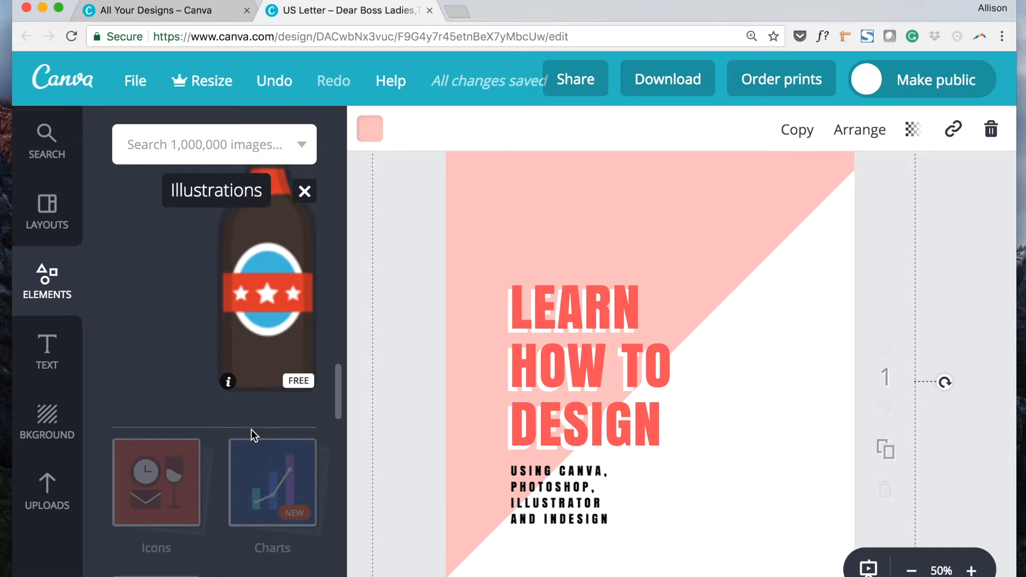
scroll(252, 443, "up", 15)
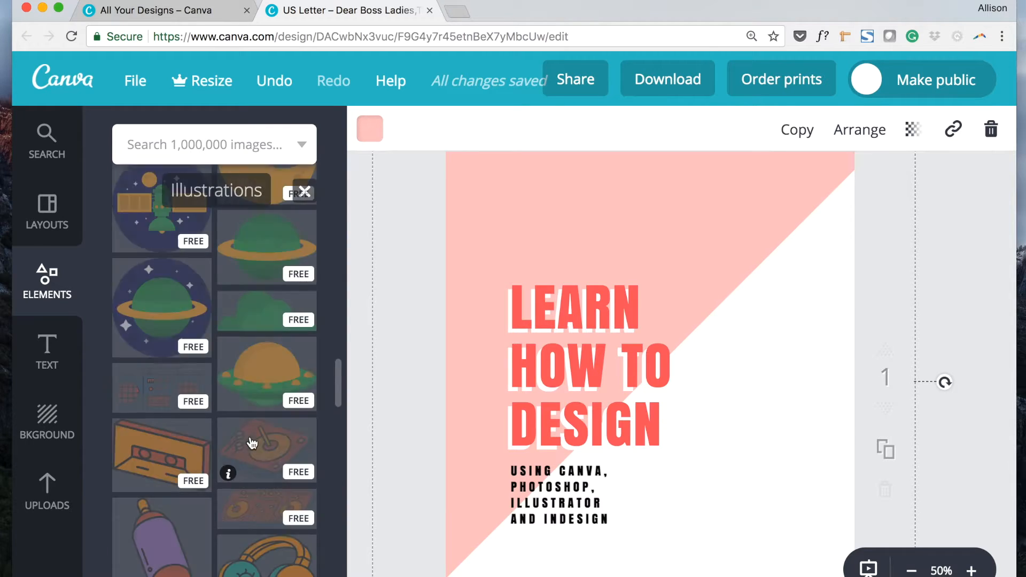
scroll(251, 442, "down", 5)
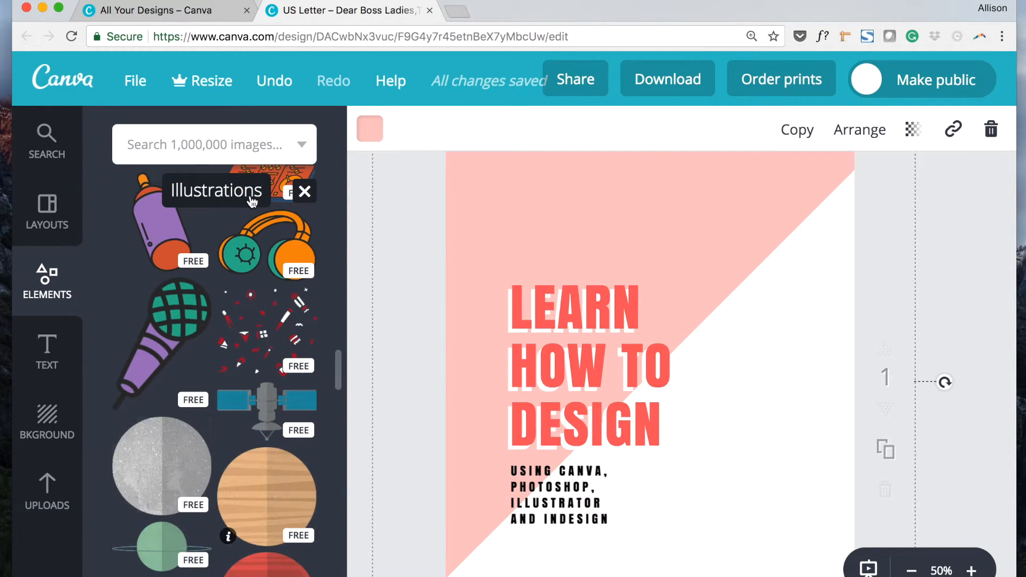
Step: Search the image library for "lips" and add the solid pink open lips graphic to the page
left_click(224, 145)
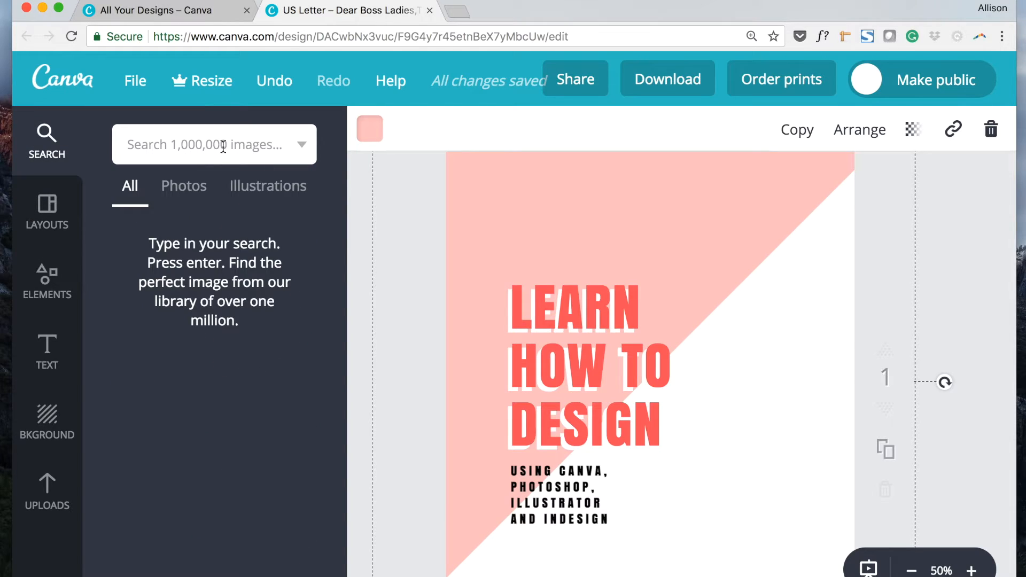
type("lip")
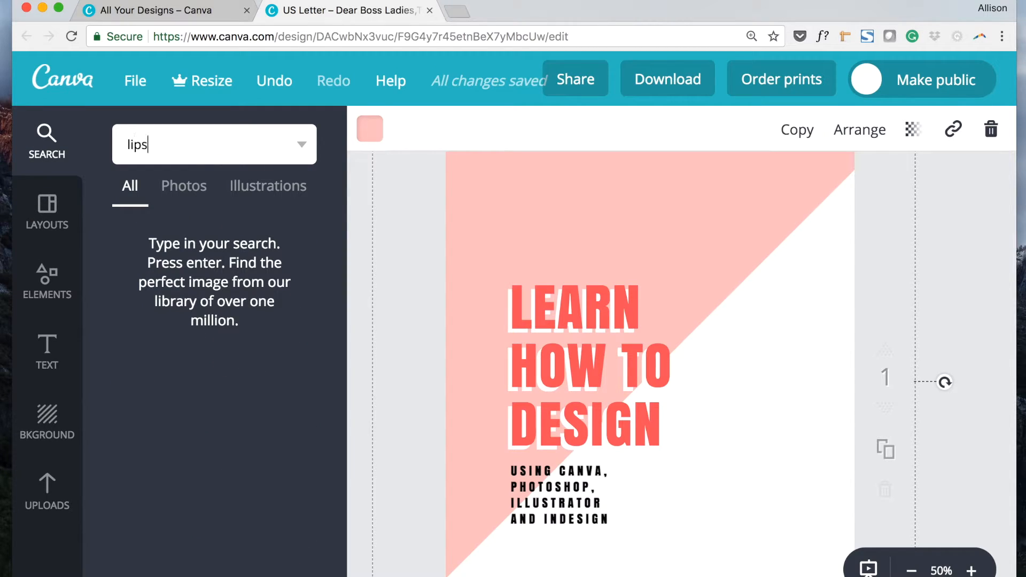
type("s")
key("Return")
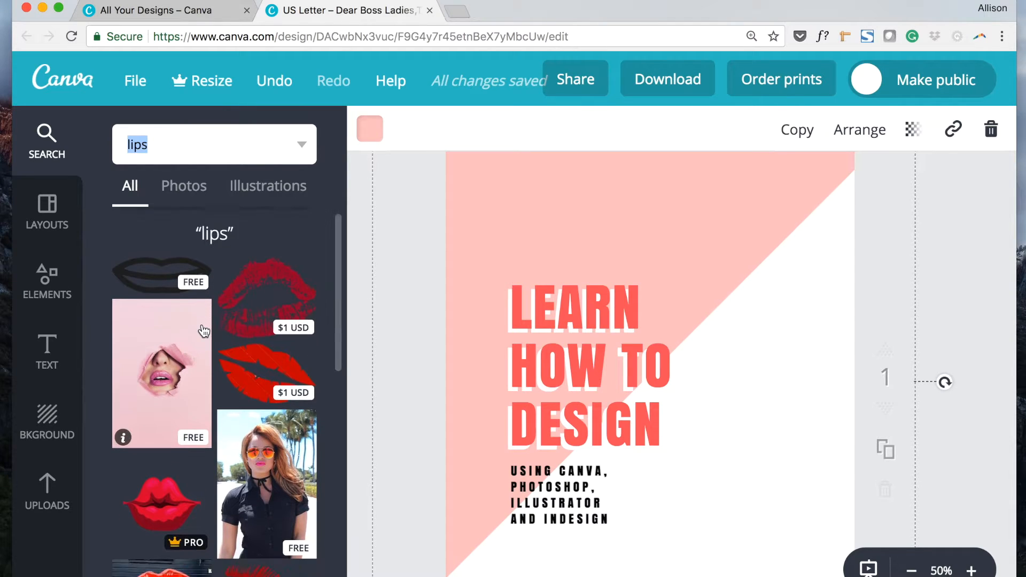
scroll(204, 331, "down", 5)
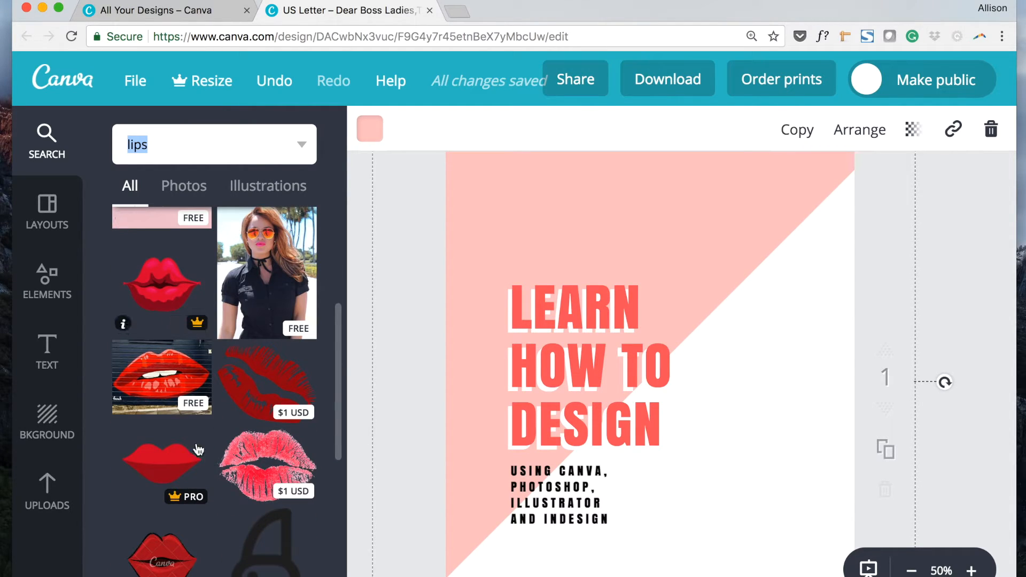
scroll(193, 451, "down", 5)
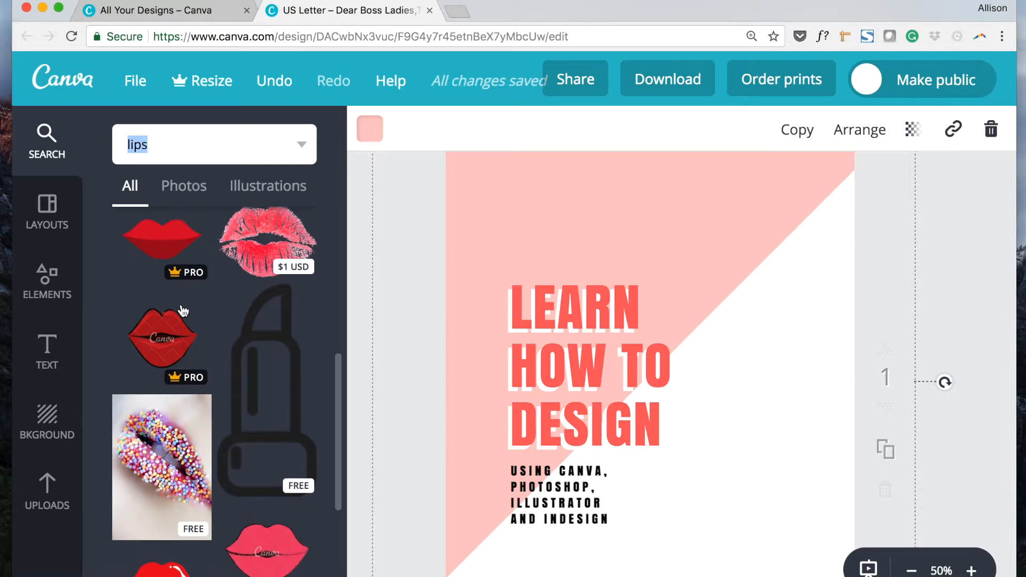
scroll(182, 311, "down", 3)
scroll(183, 311, "down", 10)
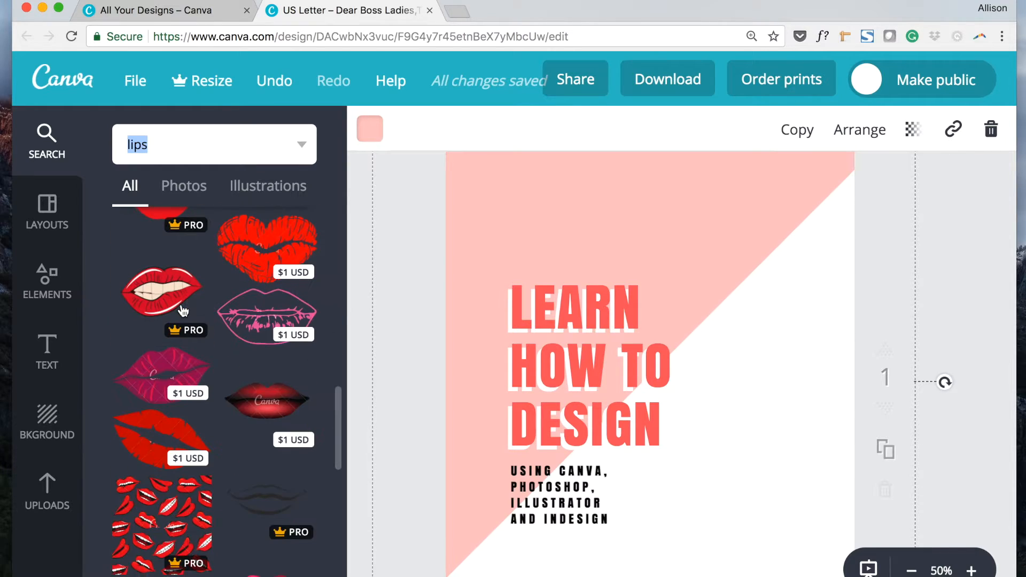
scroll(183, 311, "down", 8)
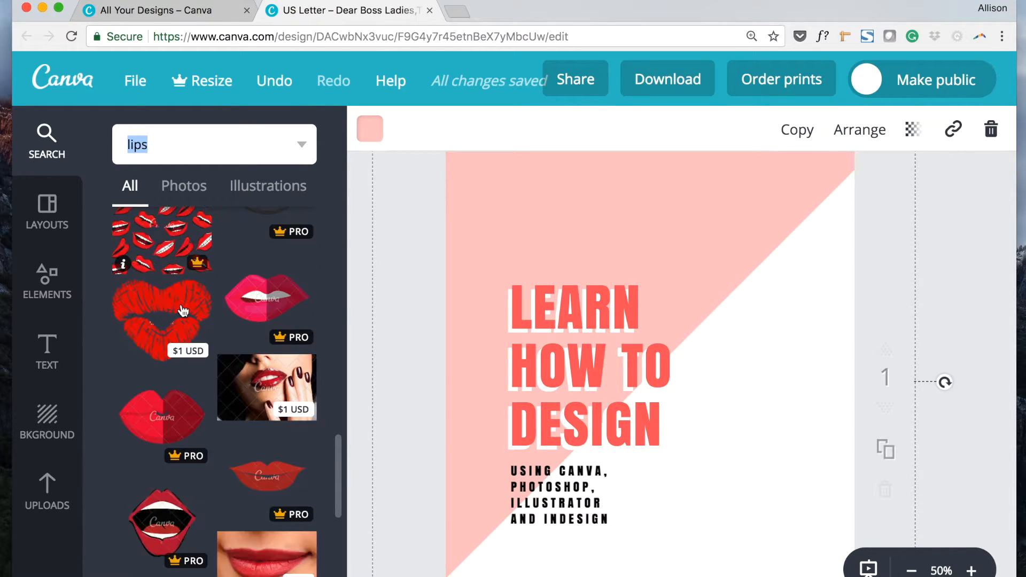
scroll(183, 346, "down", 7)
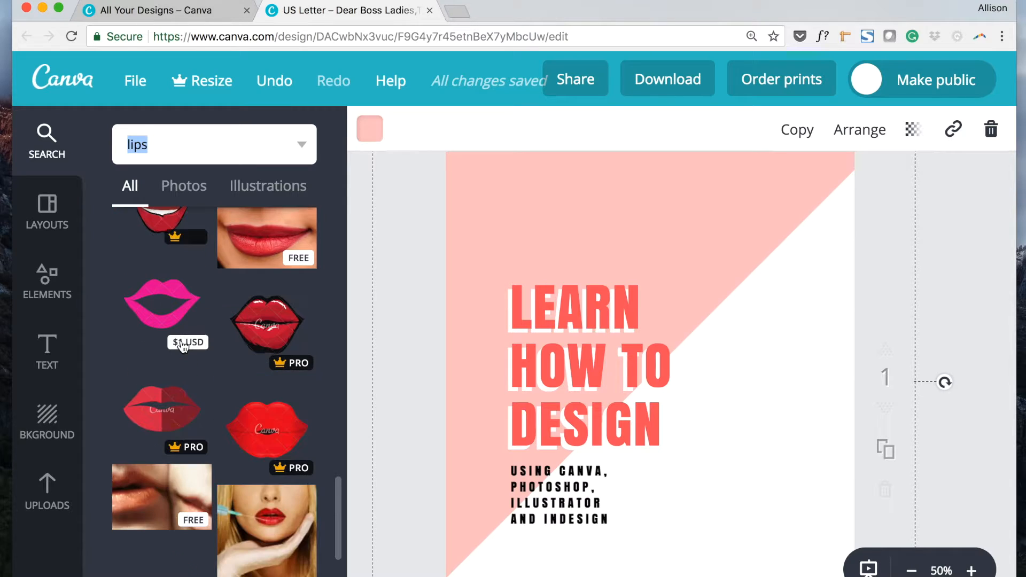
left_click(183, 346)
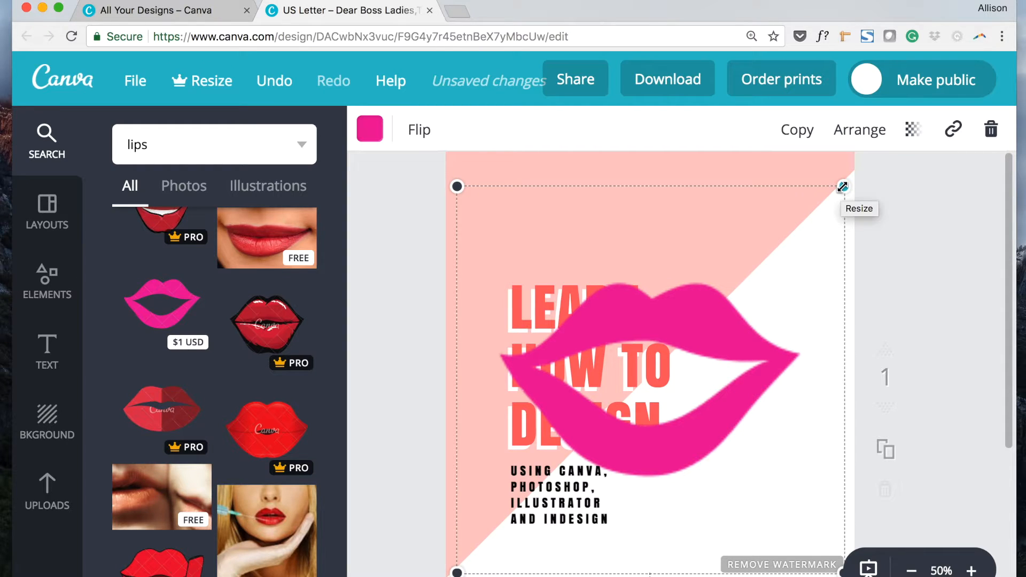
left_click_drag(842, 187, 842, 187)
Step: Open the watermark removal purchase for the pink lips graphic and view its license options
left_click(757, 565)
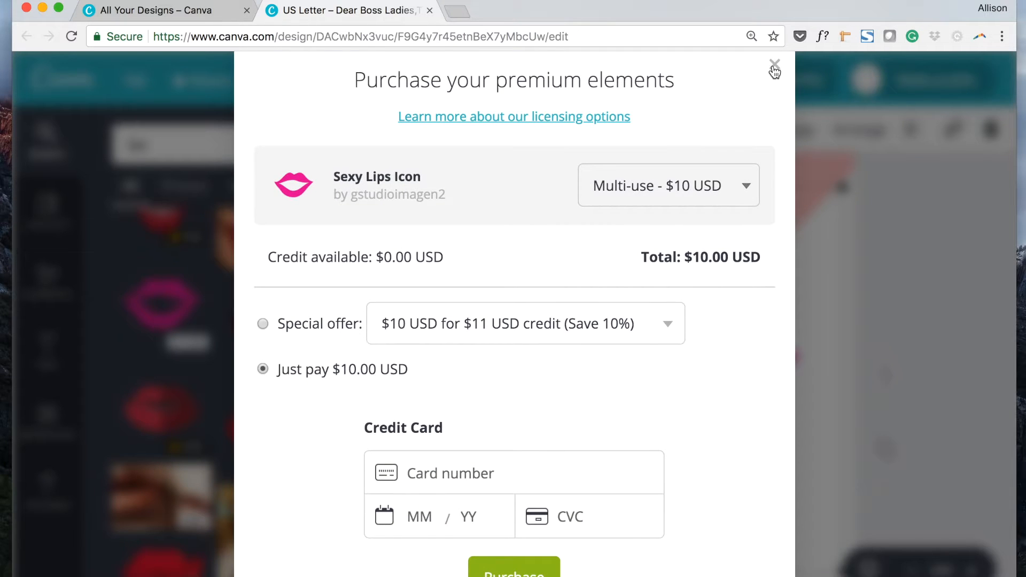
left_click(686, 188)
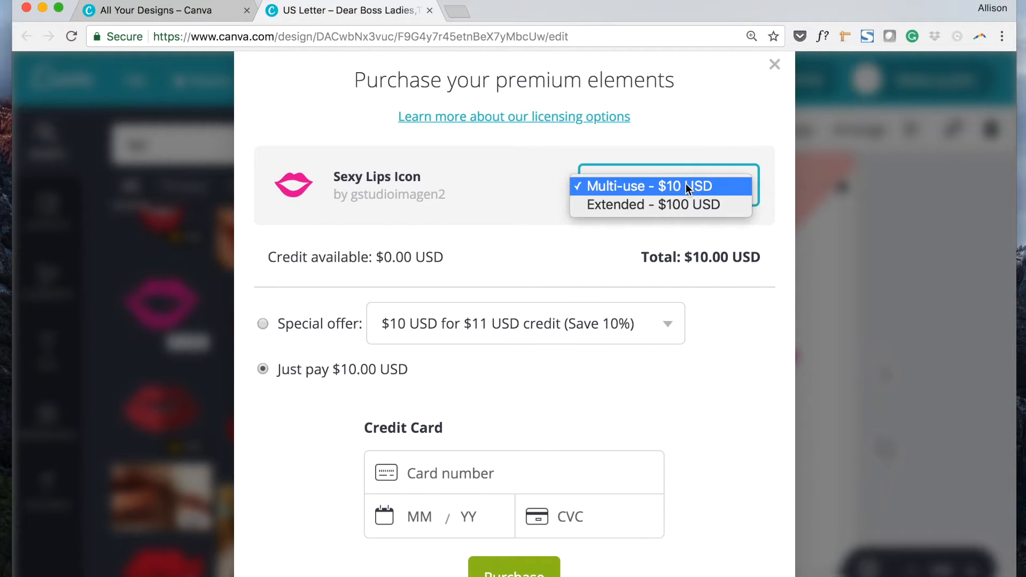
left_click(557, 239)
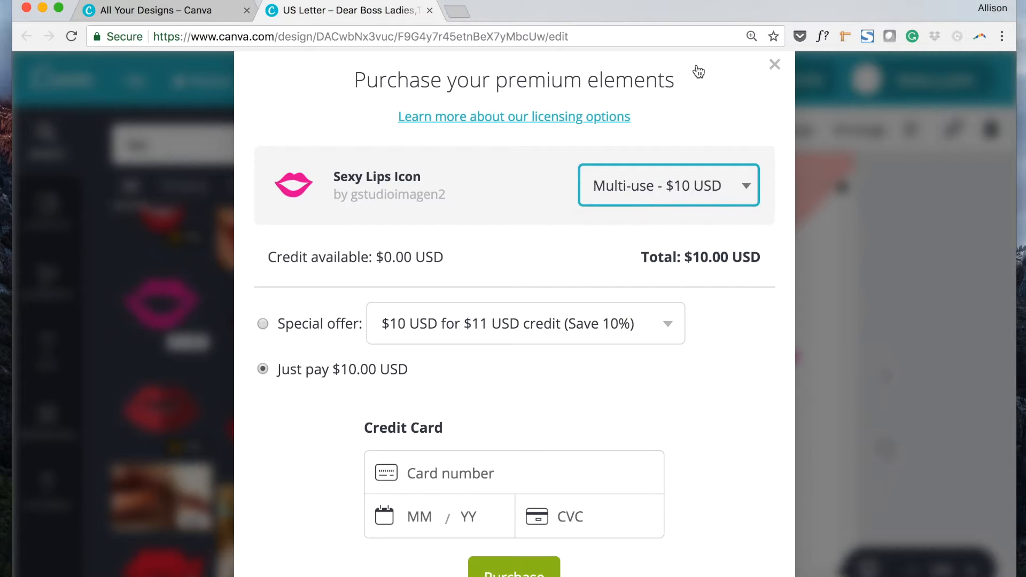
Step: Close the license purchase without buying and delete the pink lips graphic from the page
left_click(772, 78)
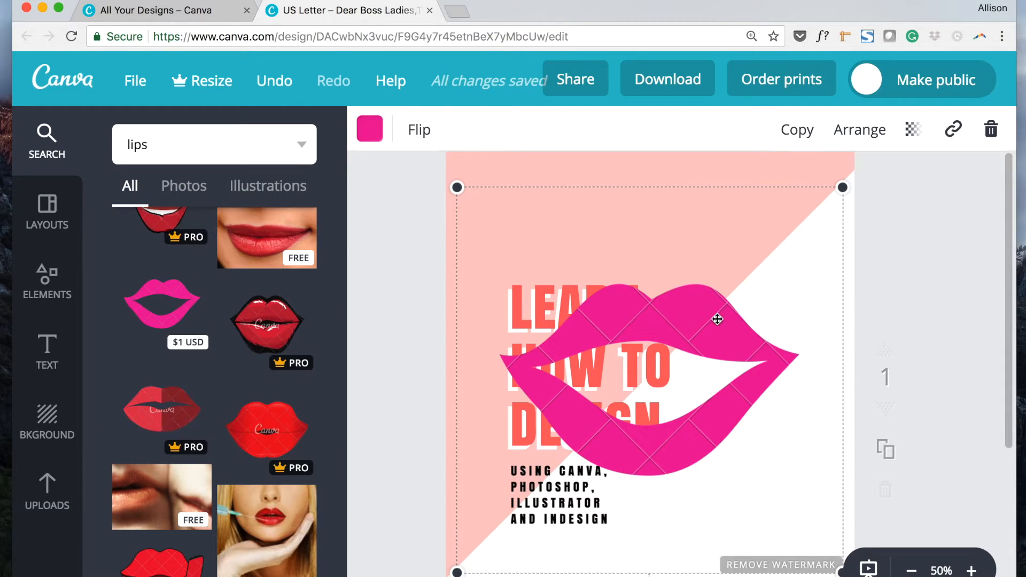
key("Delete")
Step: Browse the lips results, add the free black outline lips, shrink them and place them on the white area beside the heading
scroll(153, 387, "down", 1)
scroll(152, 388, "down", 10)
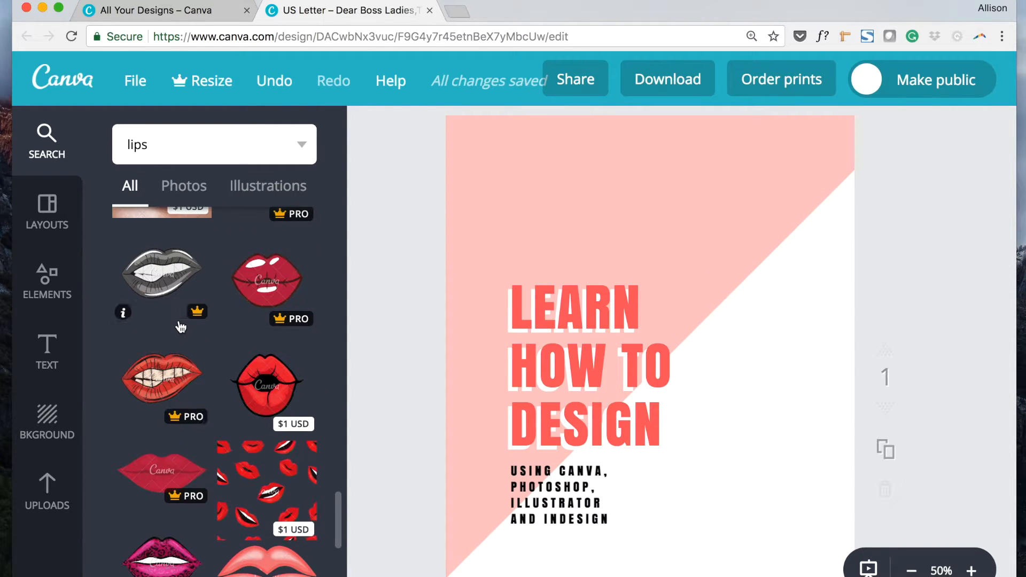
scroll(181, 327, "down", 10)
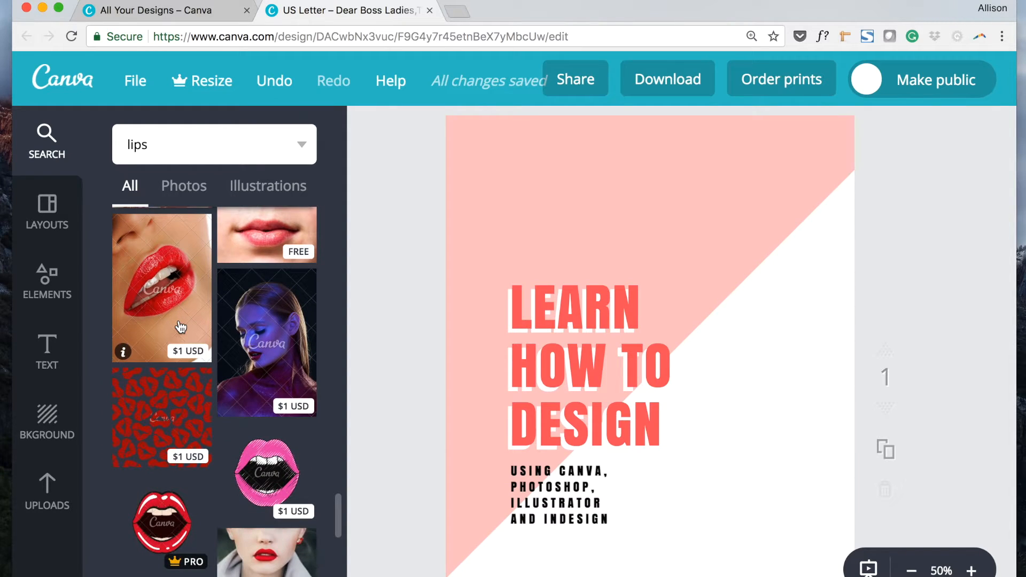
scroll(180, 327, "up", 20)
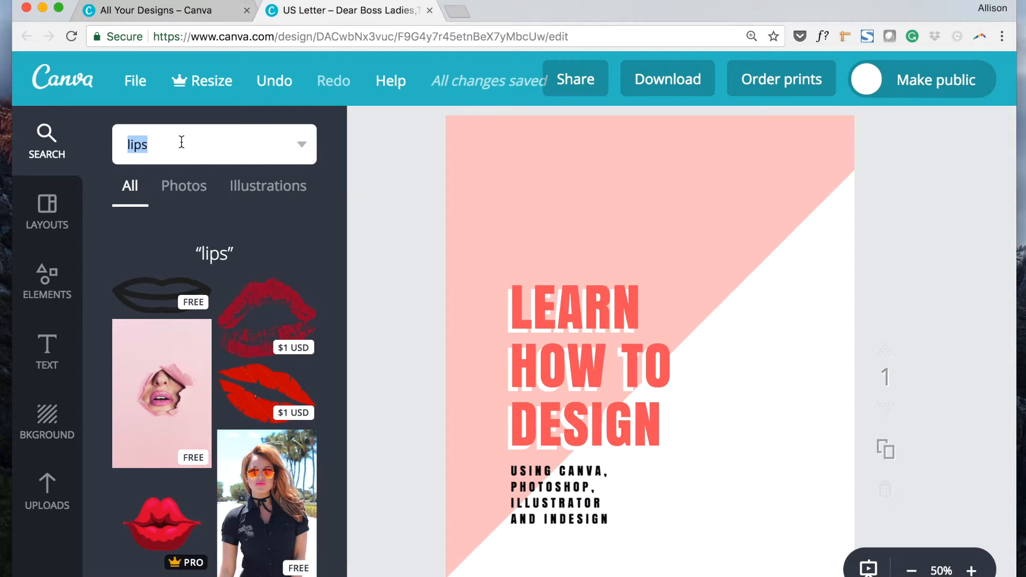
left_click(153, 290)
left_click_drag(485, 319, 518, 311)
left_click_drag(617, 343, 734, 370)
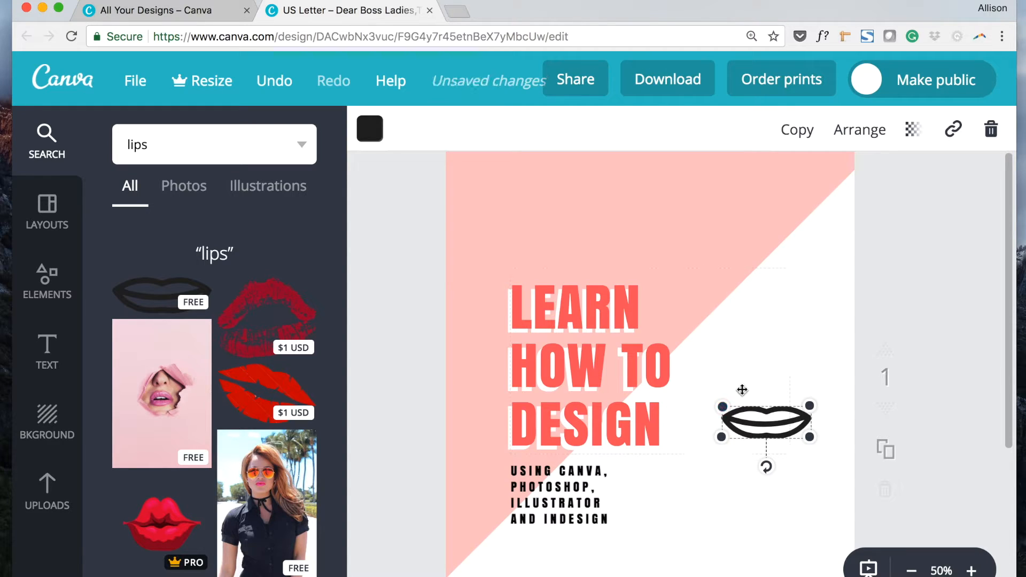
Step: Recolour the outline lips with the document's coral and move them onto the pink area above the heading
left_click(381, 133)
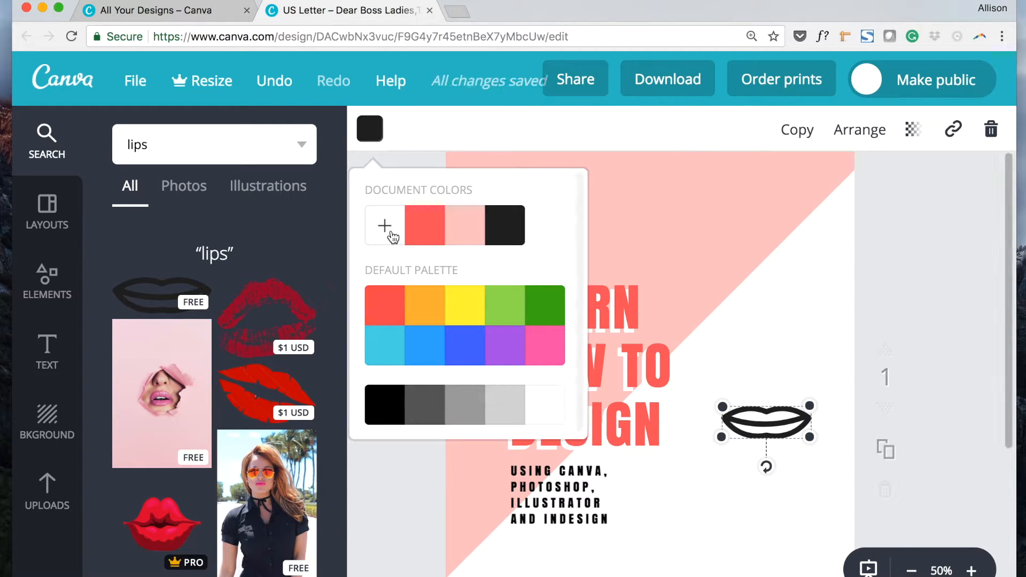
left_click(414, 227)
left_click(368, 135)
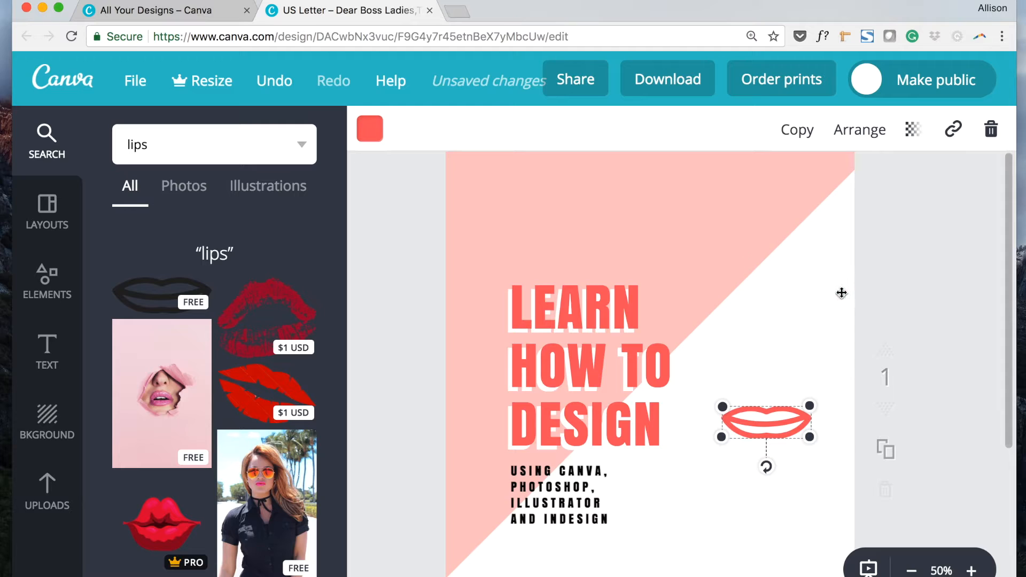
left_click_drag(804, 423, 768, 180)
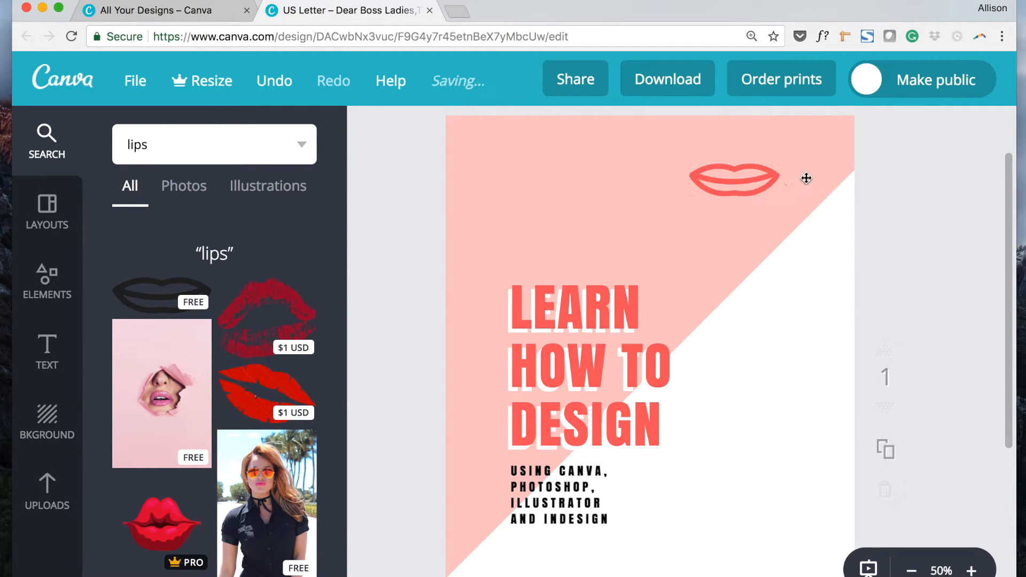
Step: Examine the mouth illustrations on the Mean Sandwich sample in the Diamond moodboard up close
left_click(678, 564)
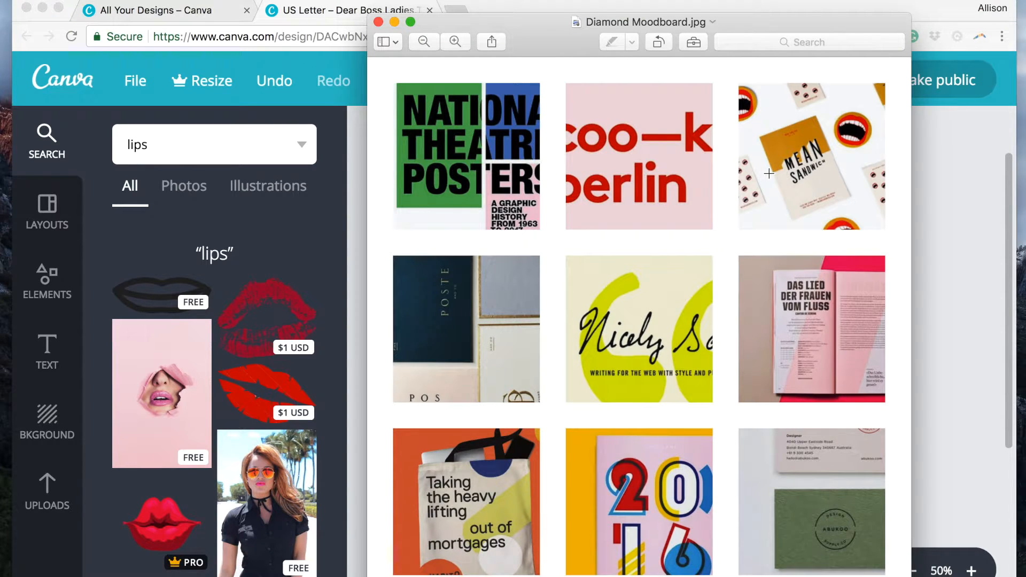
scroll(769, 173, "up", 5)
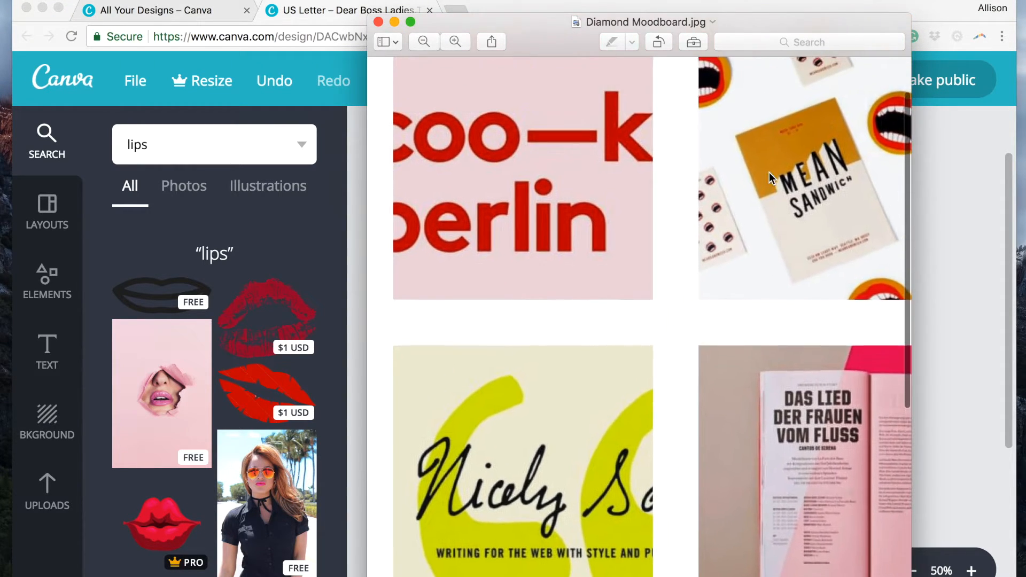
left_click(957, 227)
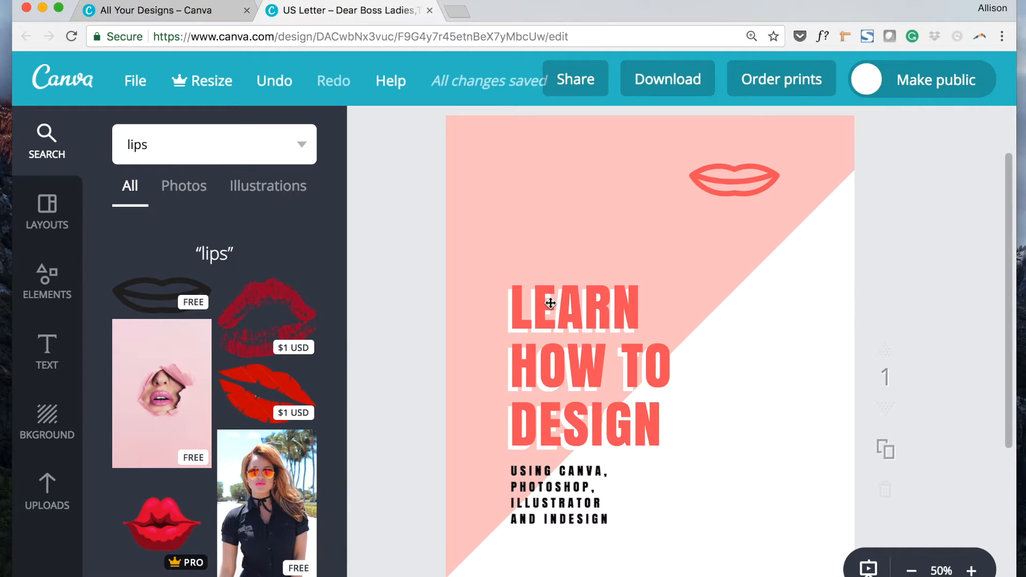
Step: Duplicate the coral outline lips five times
left_click(749, 191)
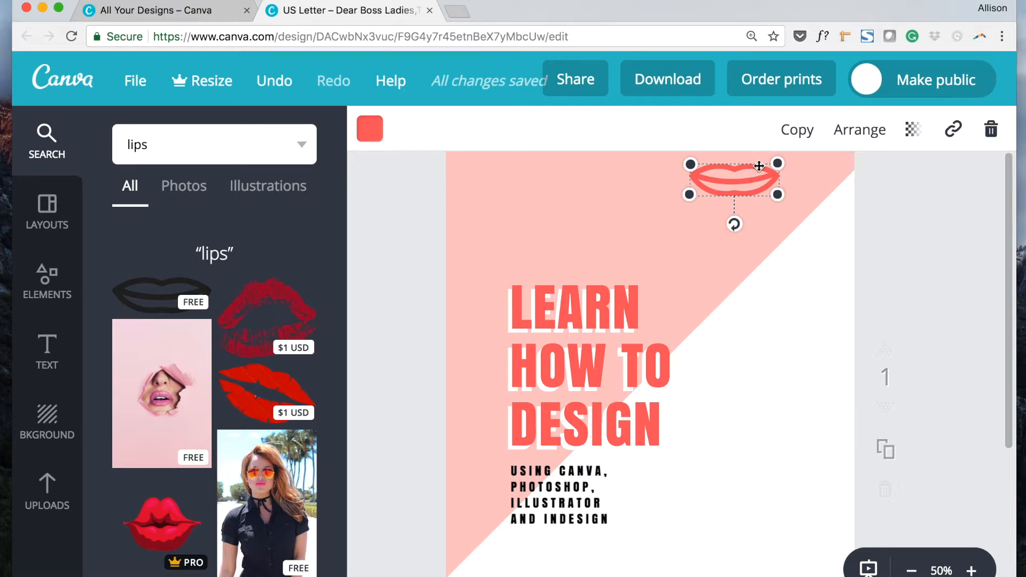
left_click(803, 132)
left_click(809, 135)
left_click(808, 134)
left_click(808, 134)
left_click(808, 134)
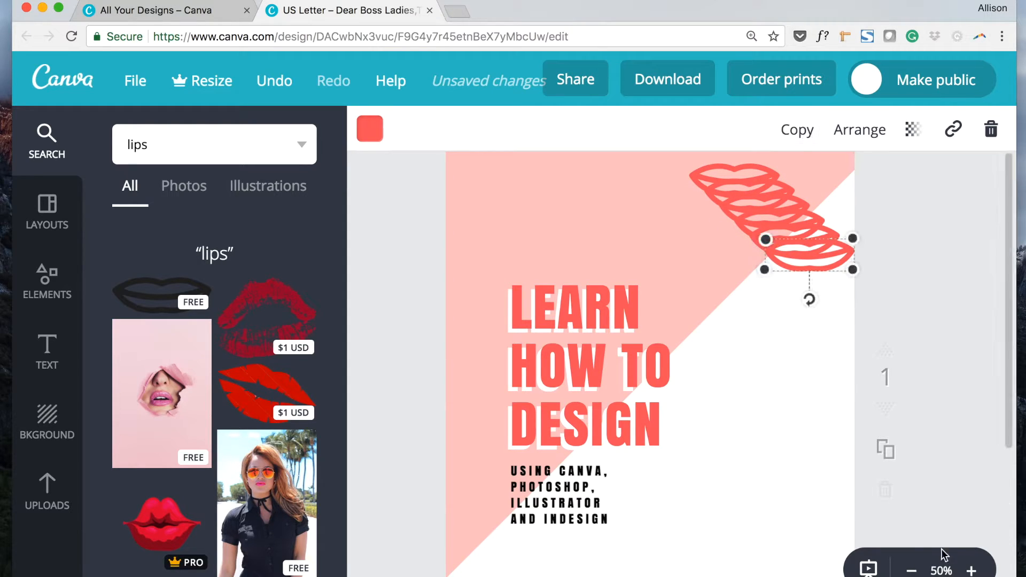
Step: Delete the black bar behind the website address at the foot of the page
left_click(912, 570)
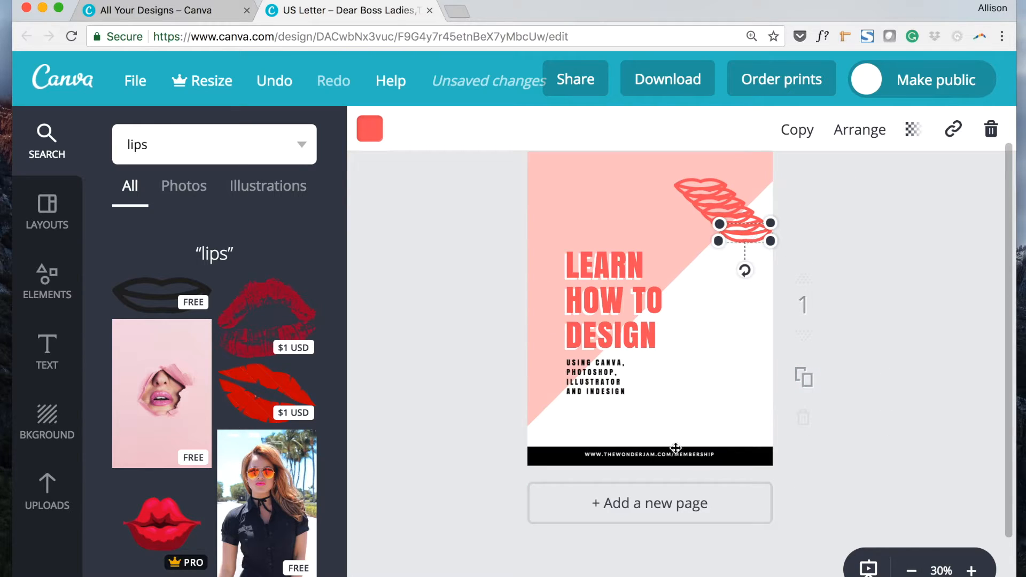
left_click(742, 459)
key("Delete")
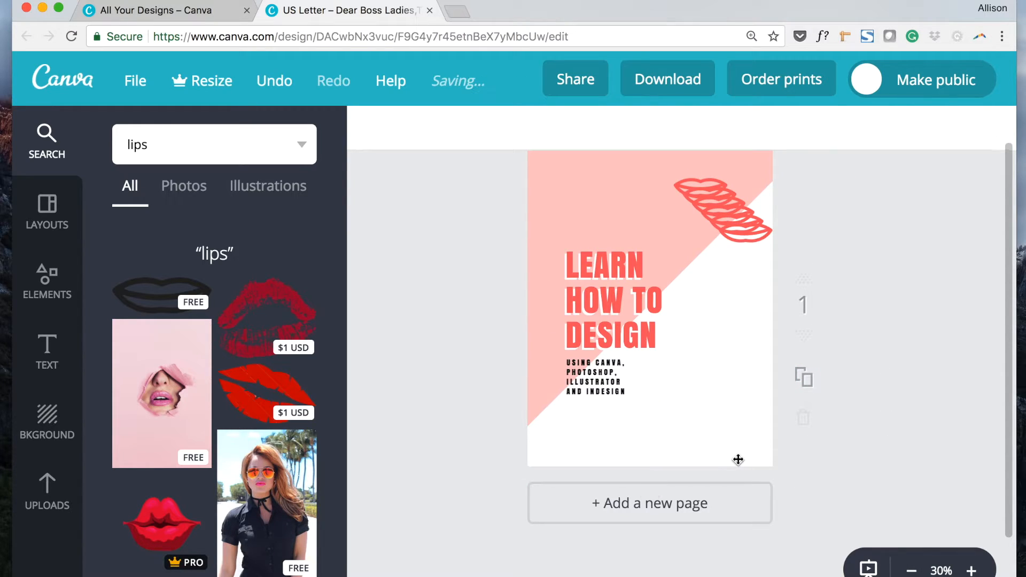
Step: Change the website address text at the foot of the page to the medium grey from the default palette
double_click(688, 453)
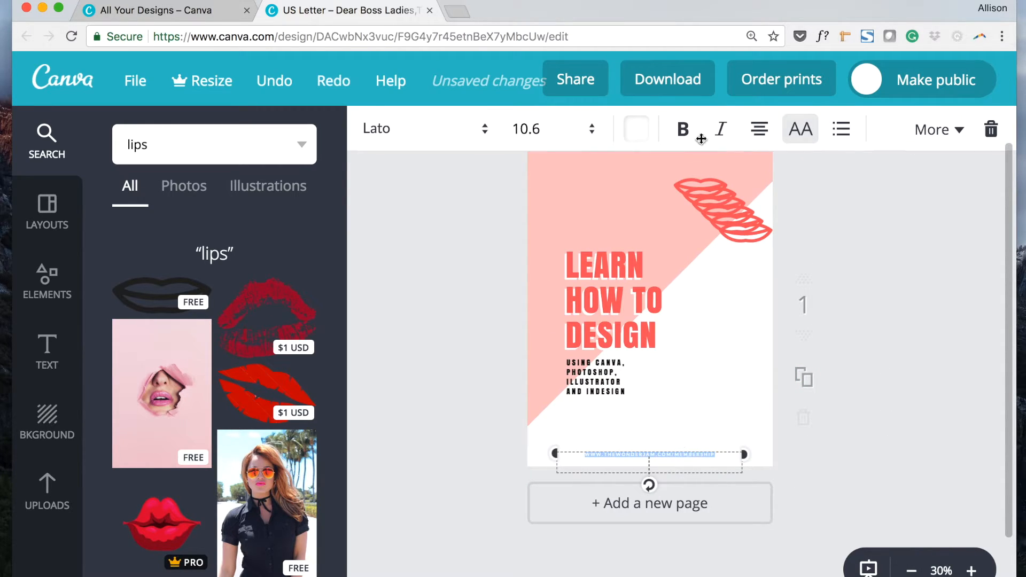
left_click(645, 137)
left_click(728, 222)
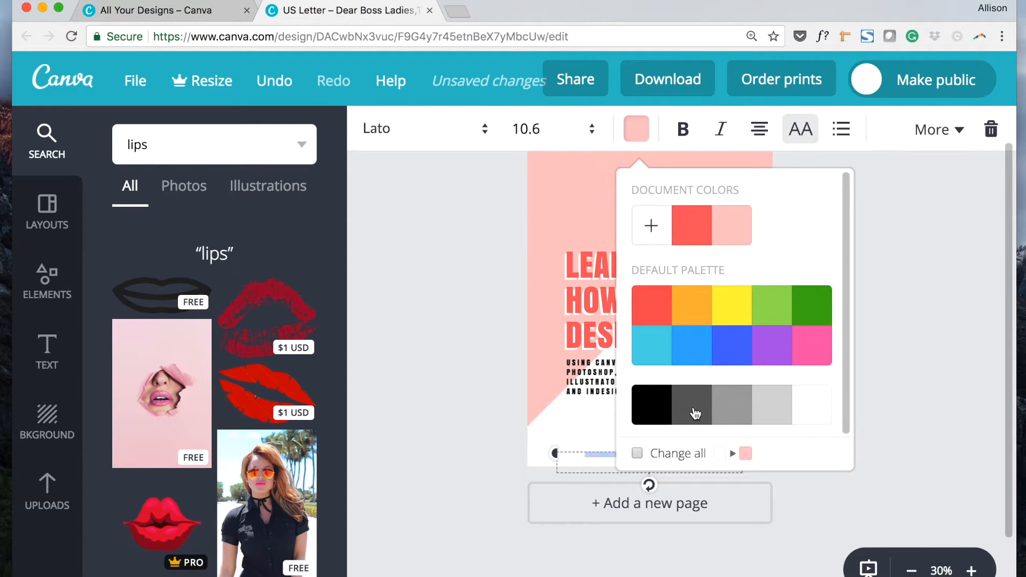
left_click(733, 407)
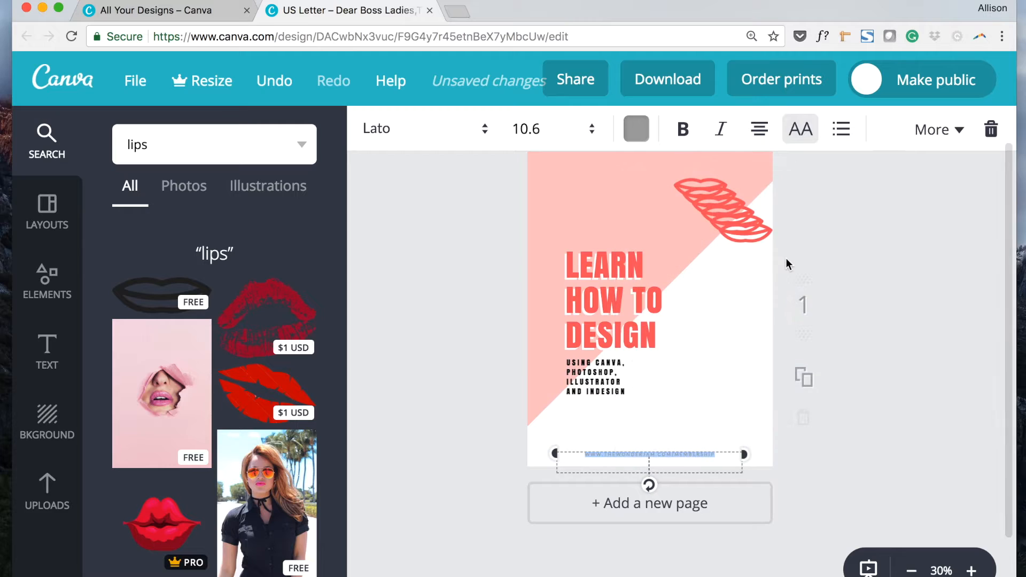
left_click(785, 222)
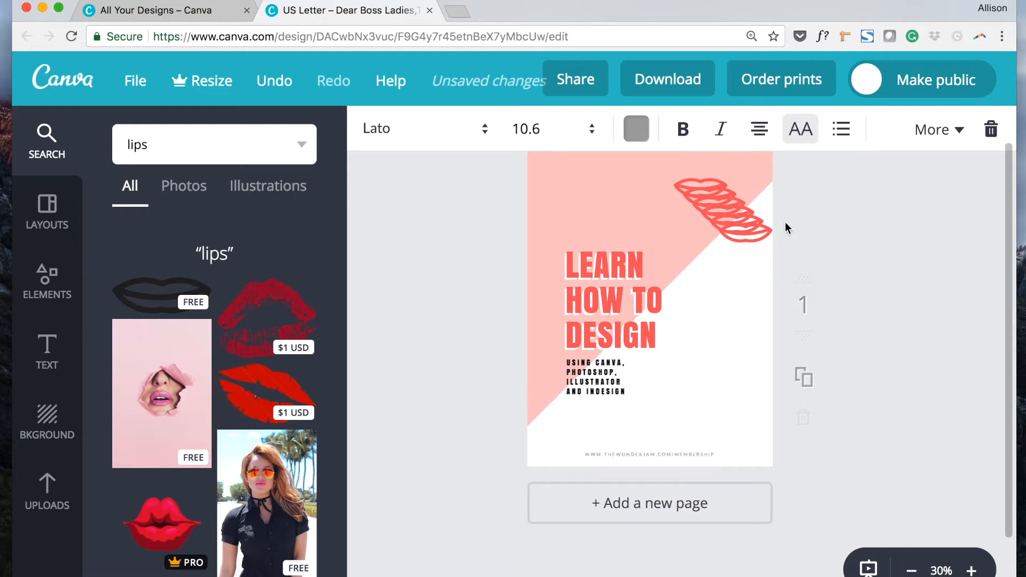
Step: Recolour the pink diagonal background shape with the document's coral
left_click(590, 206)
scroll(513, 264, "up", 2)
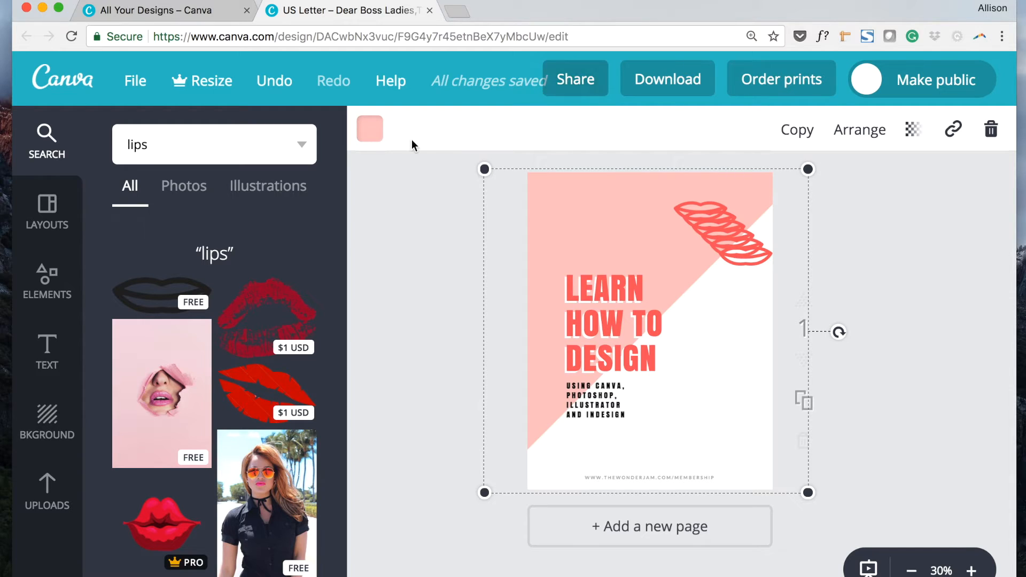
left_click(370, 139)
left_click(424, 225)
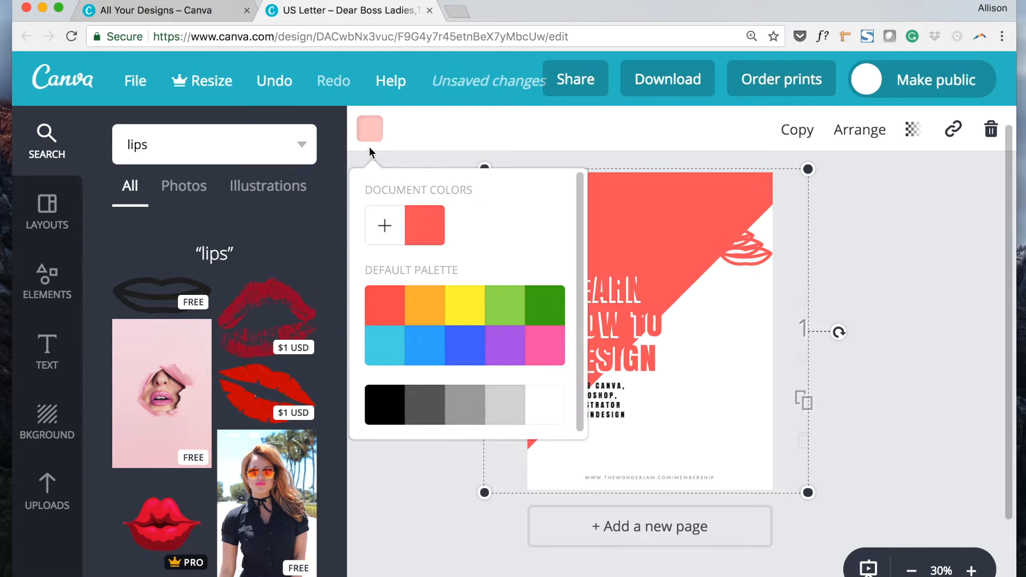
left_click(431, 134)
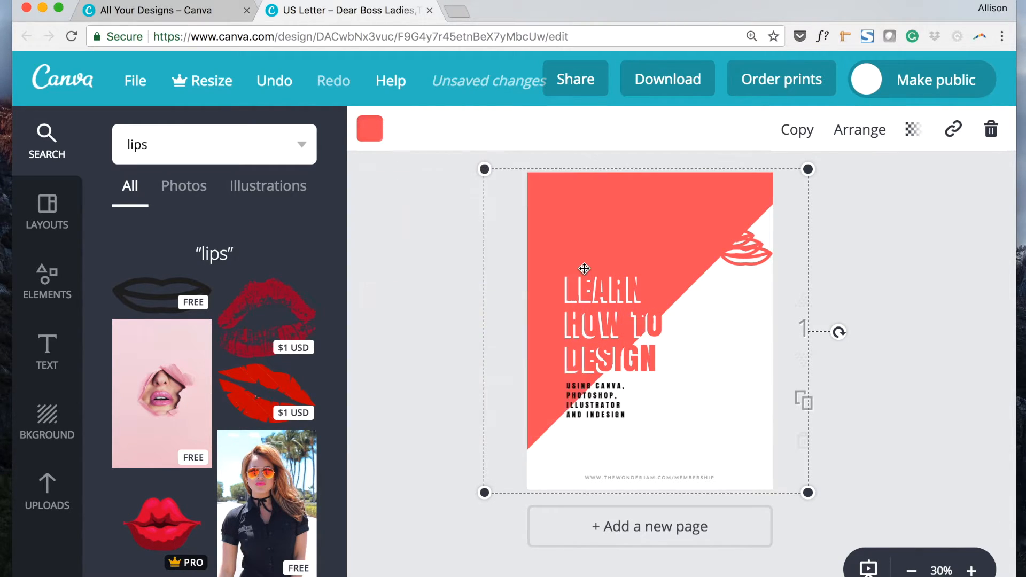
Step: Change the front copy of the "LEARN HOW TO DESIGN" heading to black
double_click(593, 317)
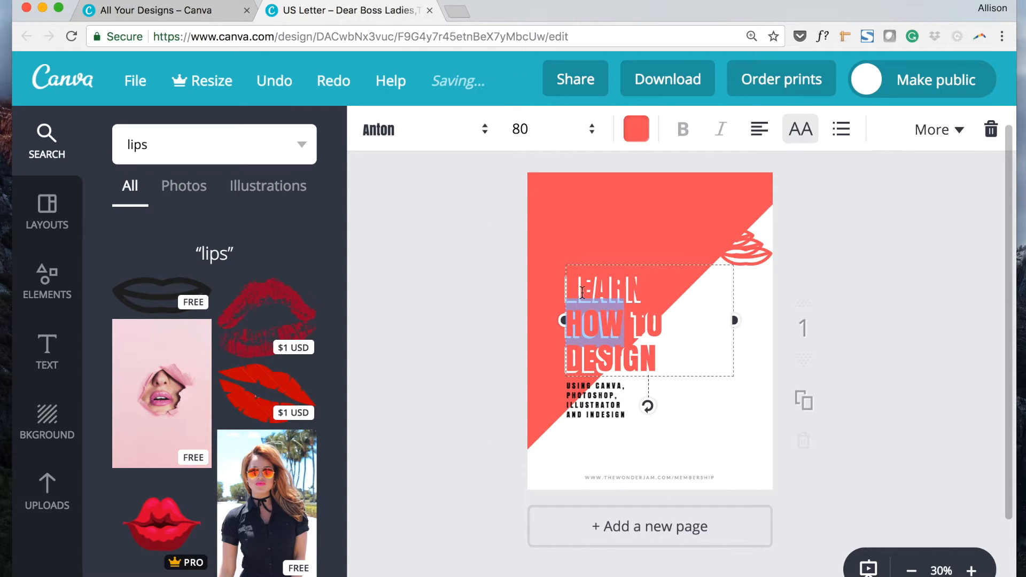
left_click_drag(570, 287, 657, 366)
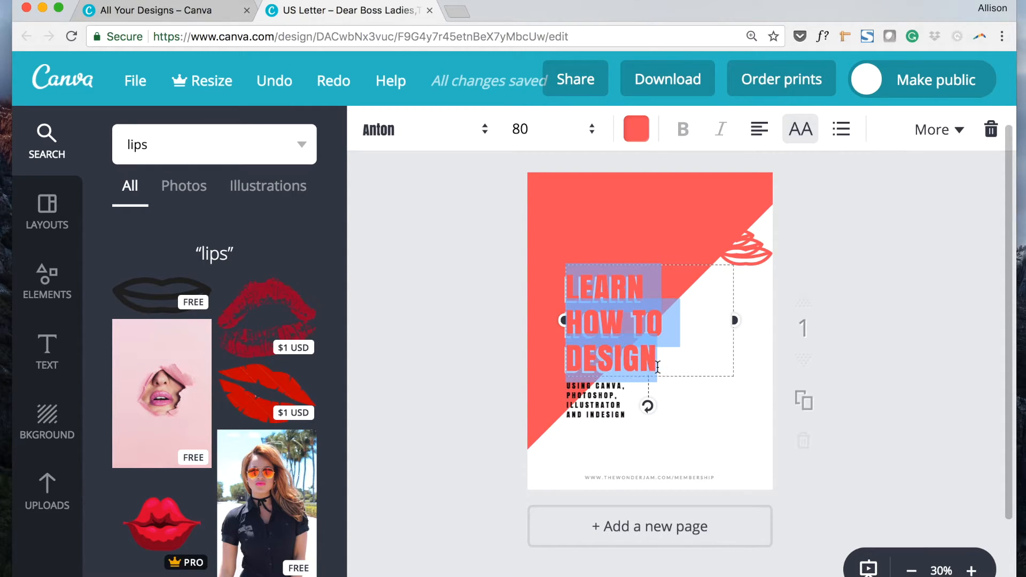
left_click(635, 137)
left_click(661, 412)
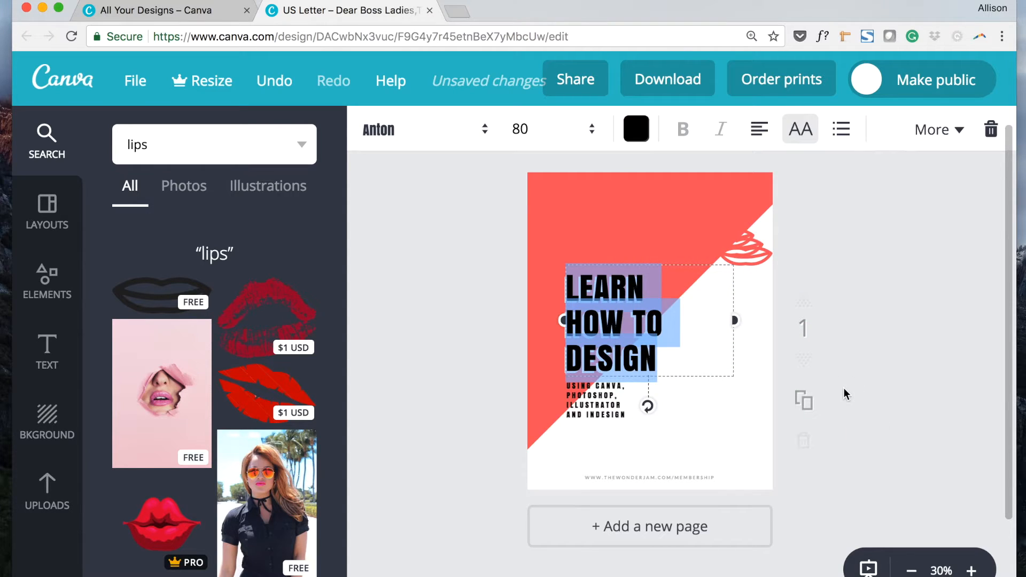
left_click(844, 389)
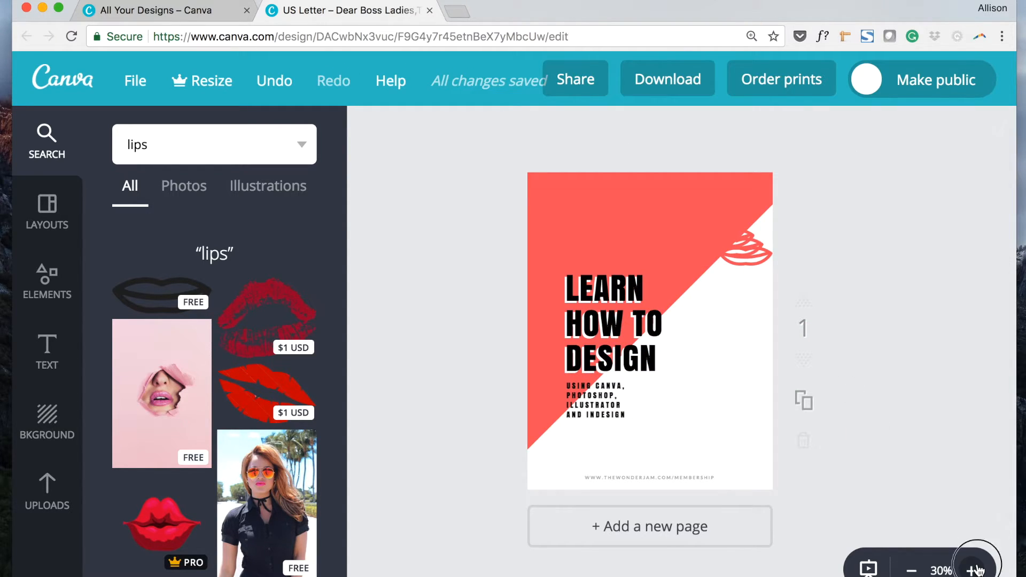
Step: Move one lips copy to the page's lower right corner above the website address and tilt it slightly counterclockwise
left_click(970, 569)
left_click_drag(819, 201, 817, 539)
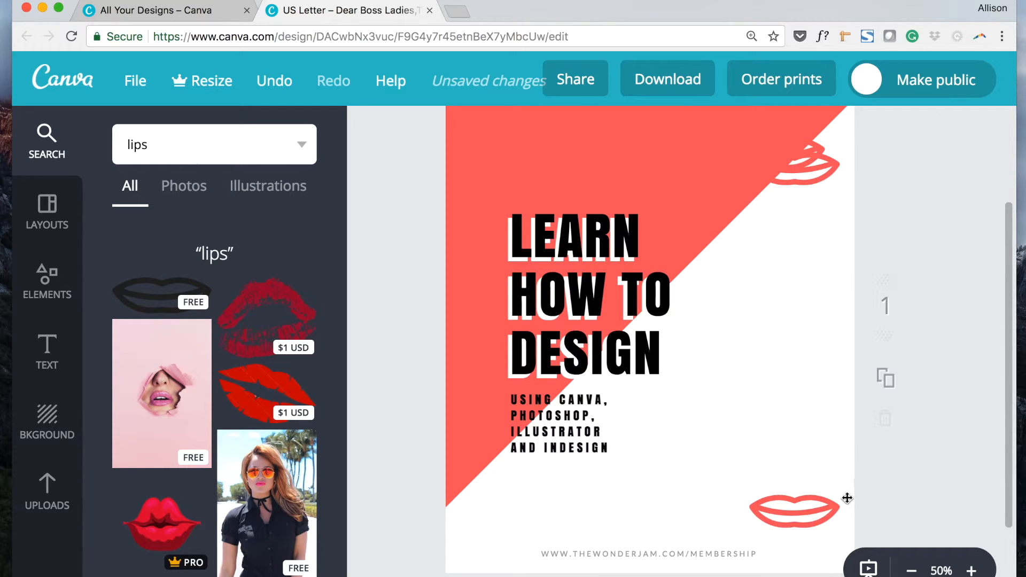
left_click_drag(828, 502, 829, 501)
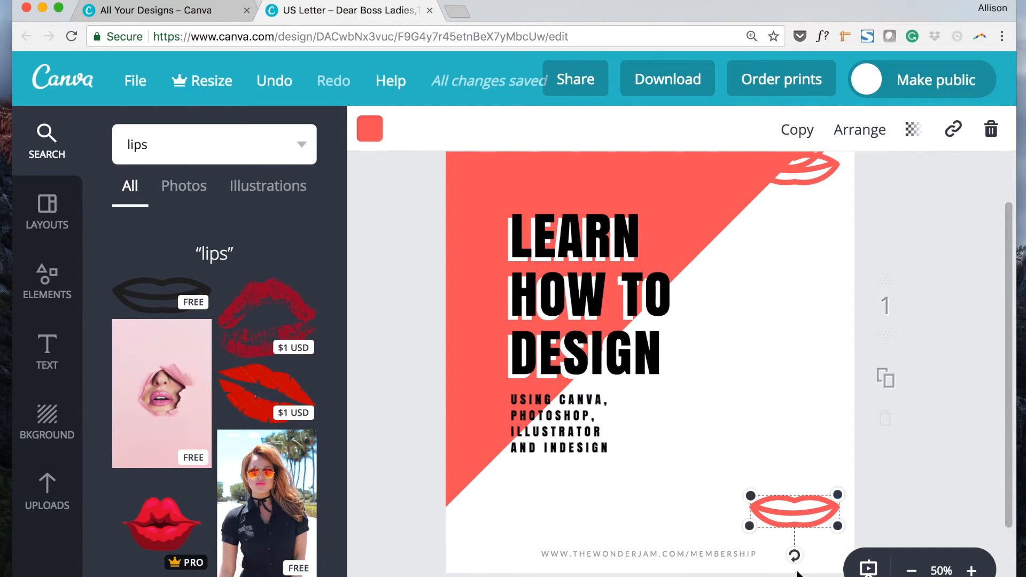
mouse_move(795, 565)
left_mouse_down()
mouse_move(817, 564)
mouse_move(807, 556)
left_mouse_up()
Step: Delete the two surplus lips copies overlapping the coral shape's diagonal edge
scroll(804, 215, "up", 1)
left_click(822, 186)
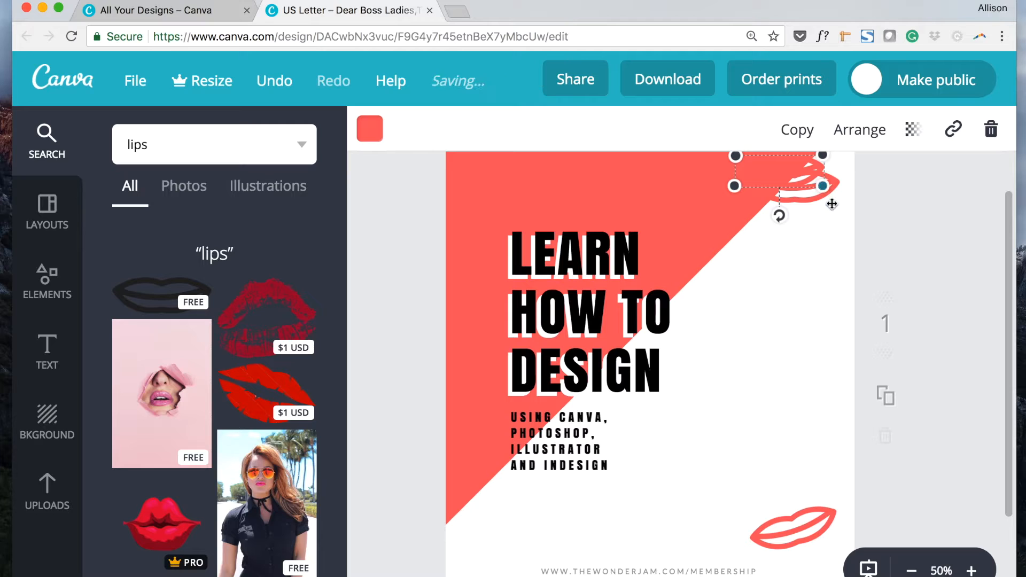
key("Delete")
scroll(823, 180, "up", 2)
left_click(820, 220)
key("Delete")
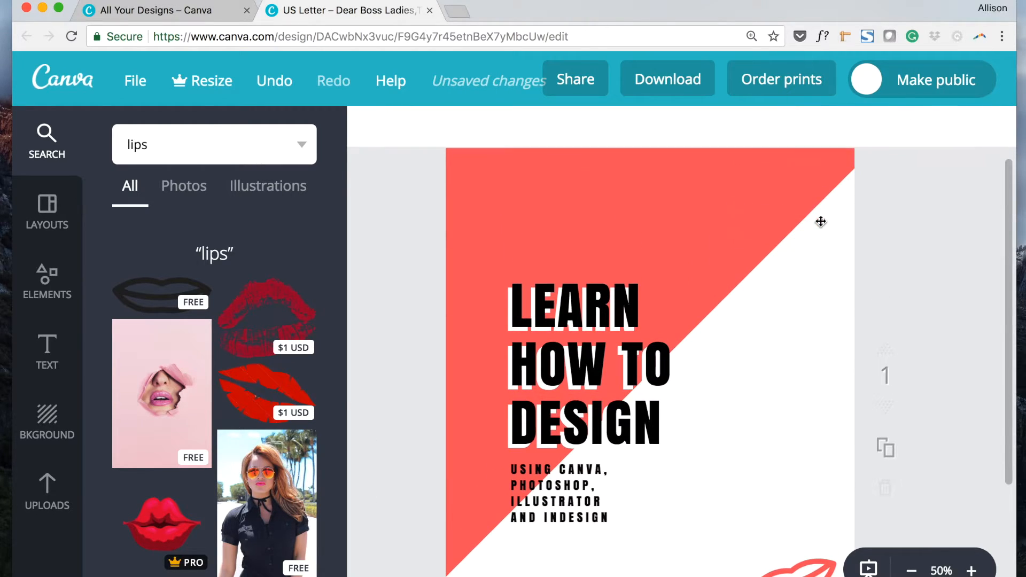
left_click(814, 209)
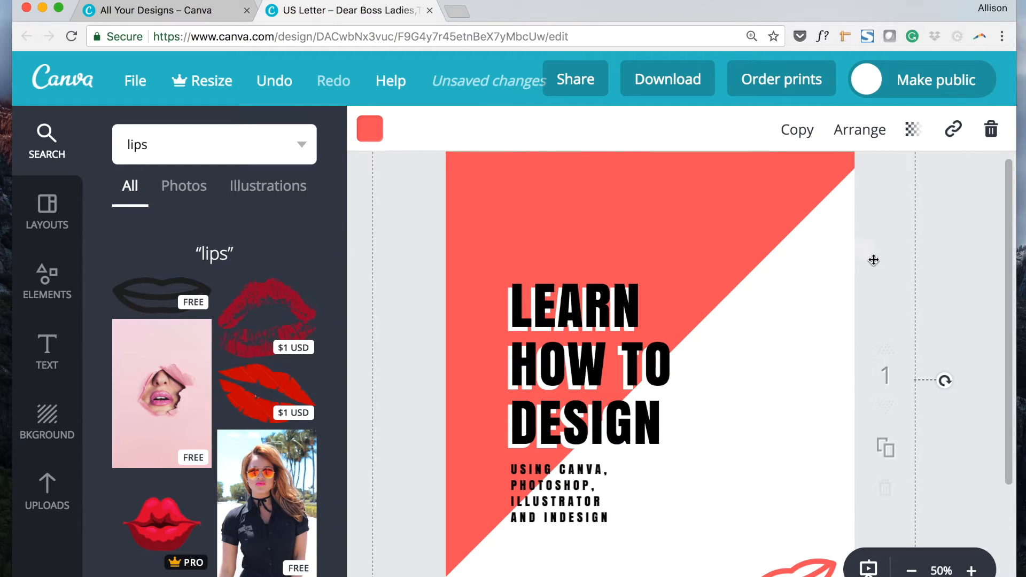
Step: Duplicate the lower right lips twice, placing one copy to its left at about 338, 893 and the other just above it
scroll(927, 277, "down", 3)
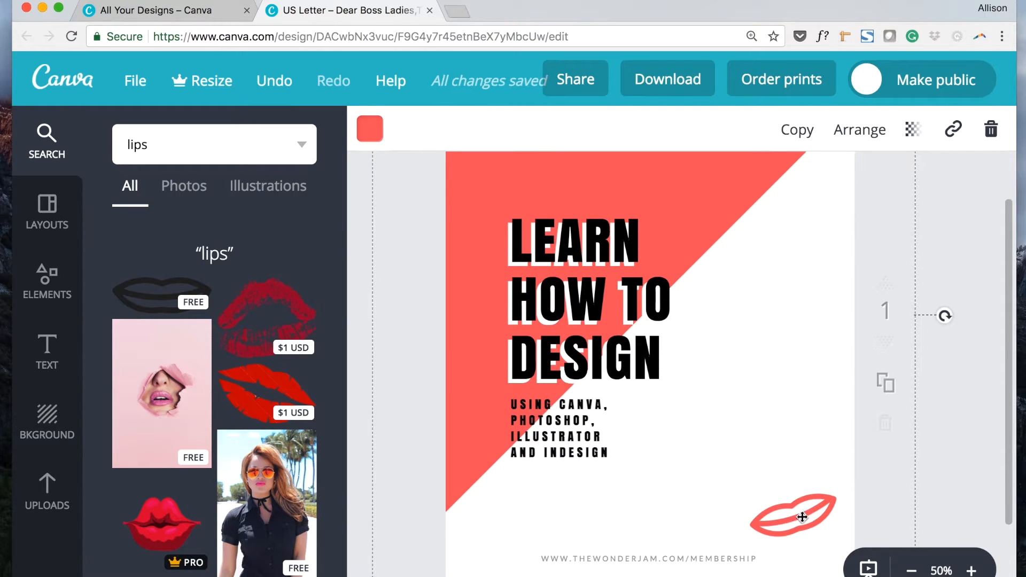
left_click(799, 519)
key("super+d")
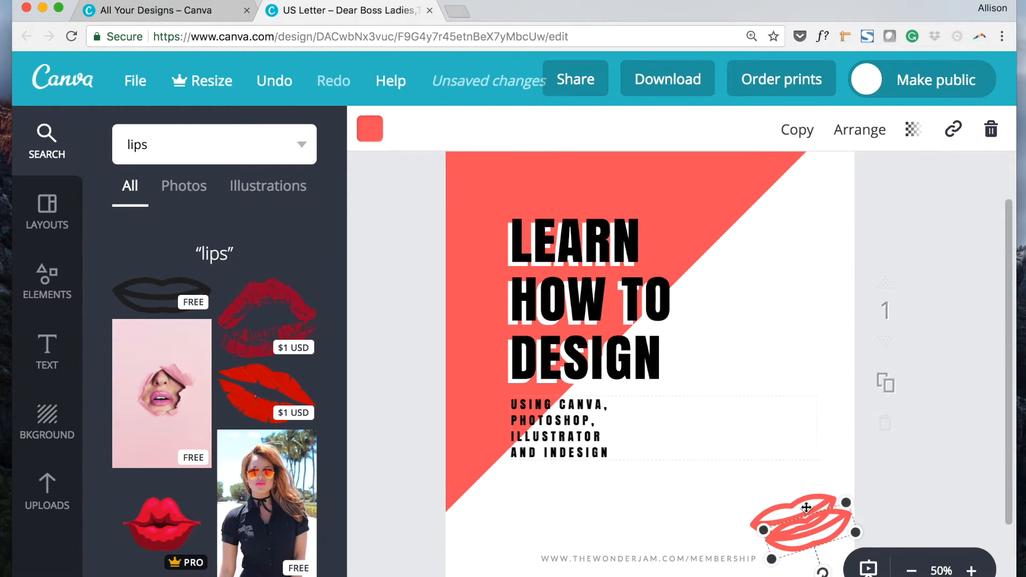
left_click_drag(784, 519, 664, 487)
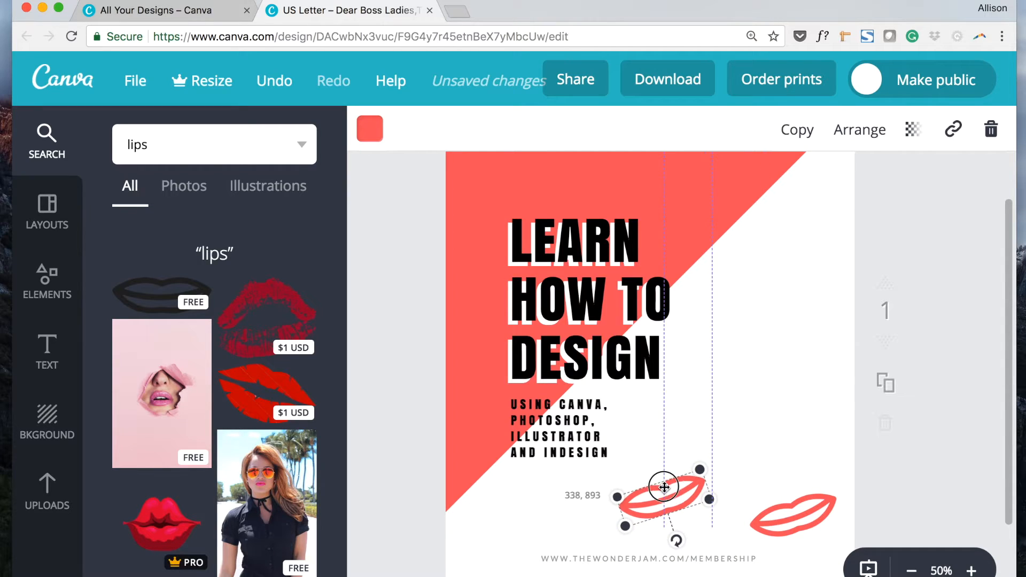
left_click(797, 129)
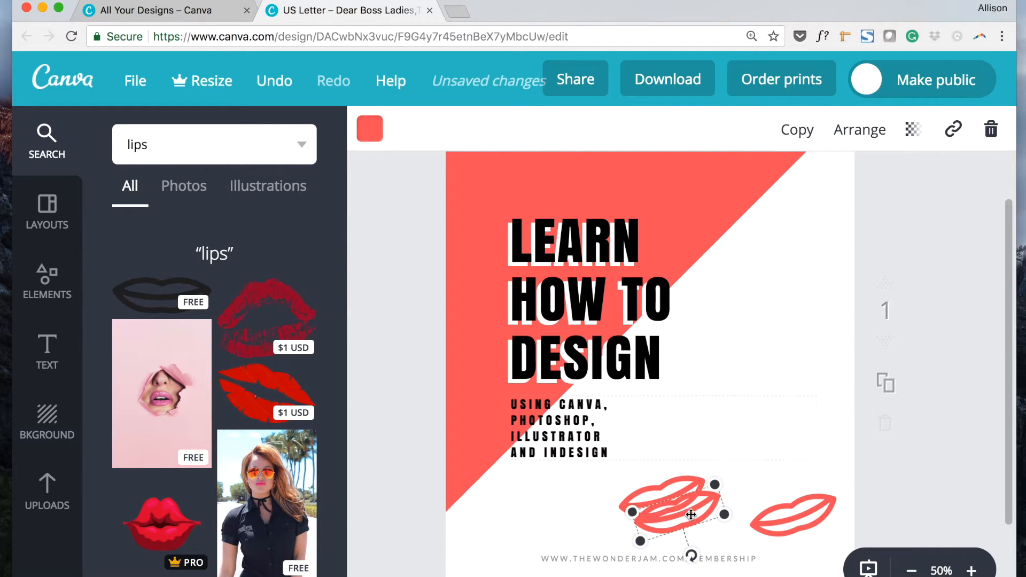
left_click_drag(707, 490, 785, 419)
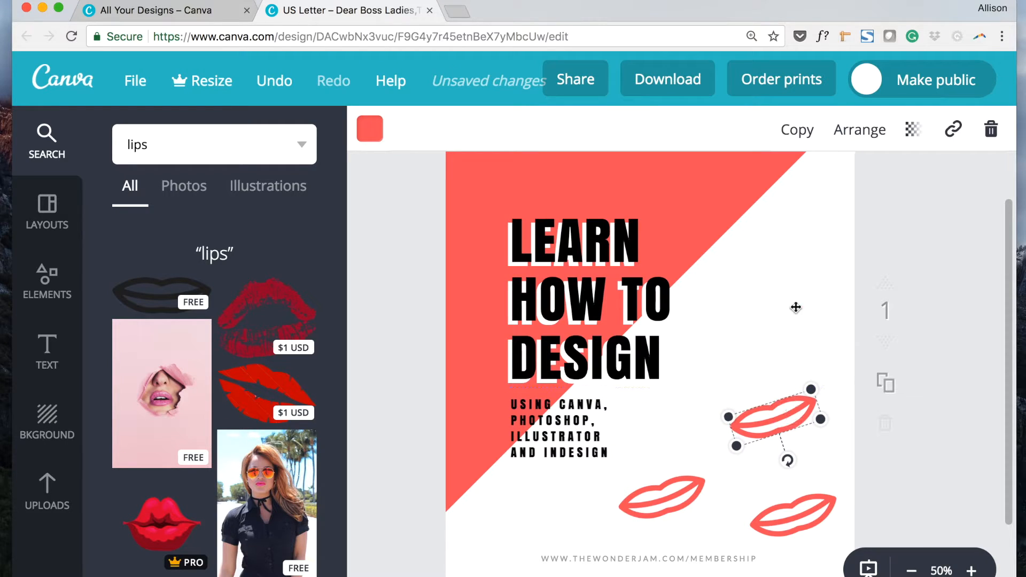
Step: Place another lips copy in the upper white area beside the heading and raise the middle right lips slightly in line with it
left_click(796, 130)
left_click_drag(729, 410, 770, 242)
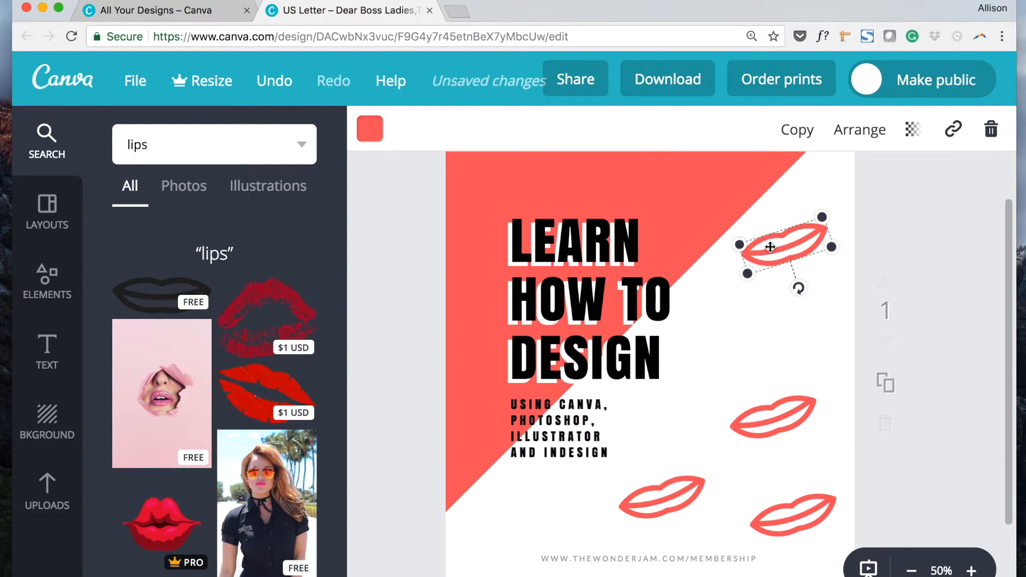
left_click_drag(767, 432, 780, 406)
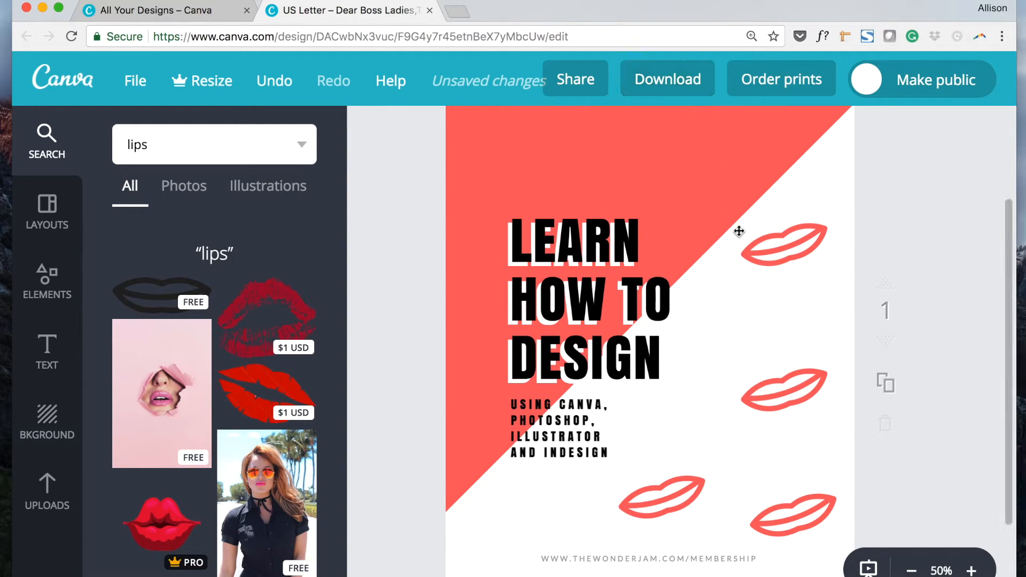
Step: Duplicate the middle right lips and place the copy near the page's lower left edge at about 18, 915
left_click(775, 404)
left_click(796, 130)
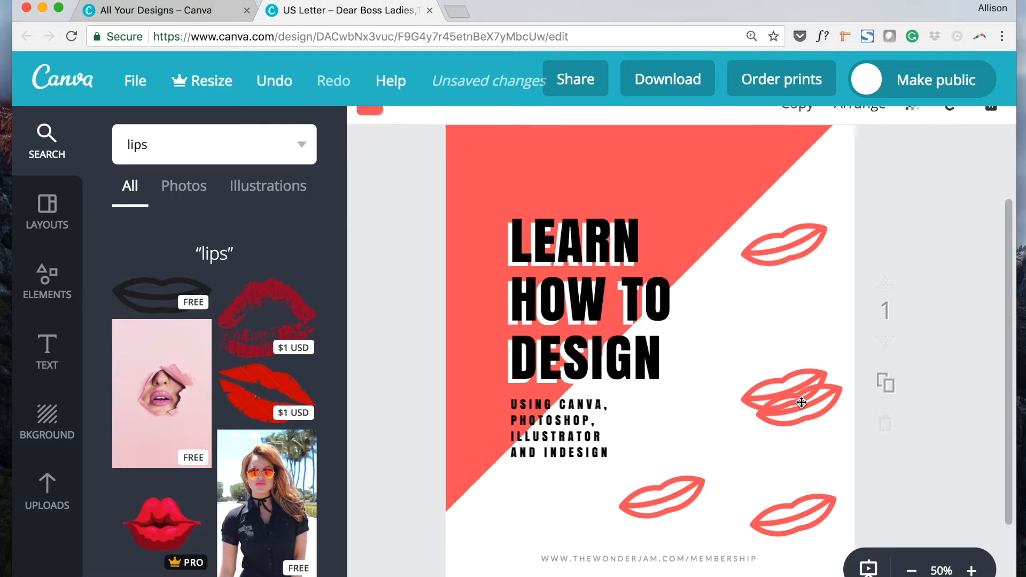
left_click_drag(801, 402, 502, 502)
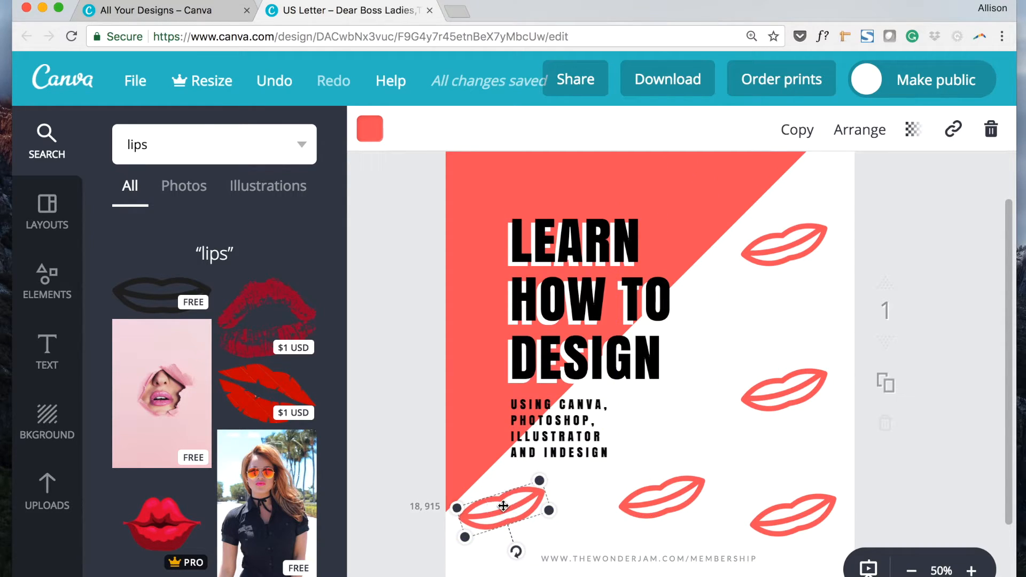
Step: Duplicate the lower left lips, place the copy over the end of DESIGN and send it behind the heading
left_click(795, 138)
left_click_drag(524, 522, 653, 369)
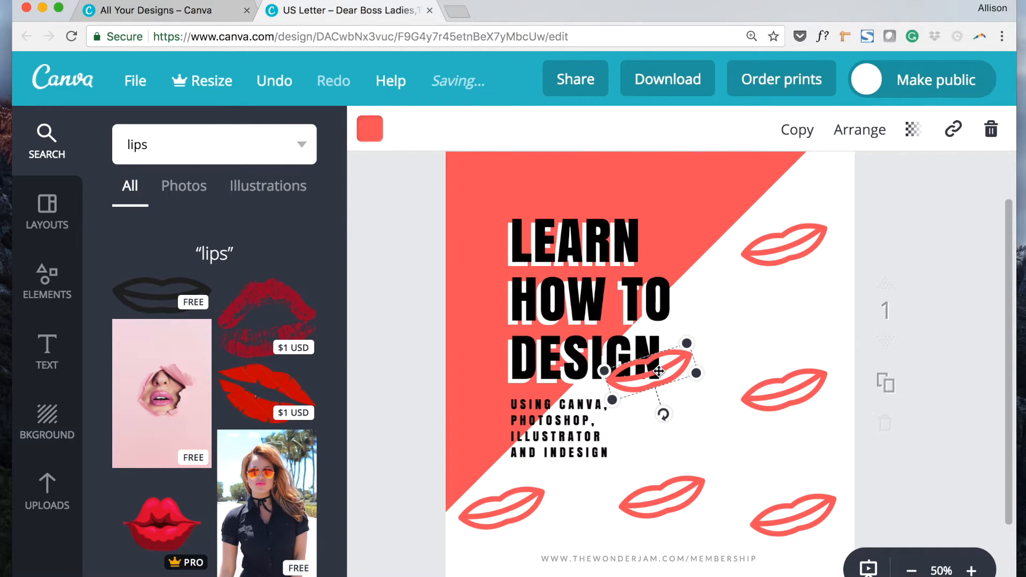
left_click(859, 130)
left_click(843, 216)
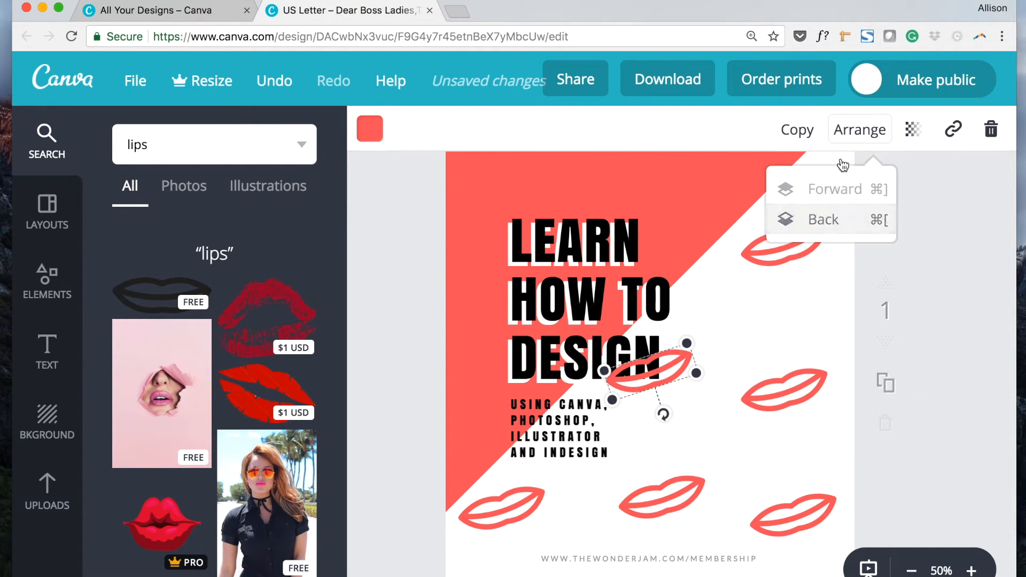
left_click(919, 297)
left_click(953, 211)
Step: Move the upper right lips onto the coral shape's diagonal edge and place a copy below it in the same column
left_click_drag(820, 252, 826, 210)
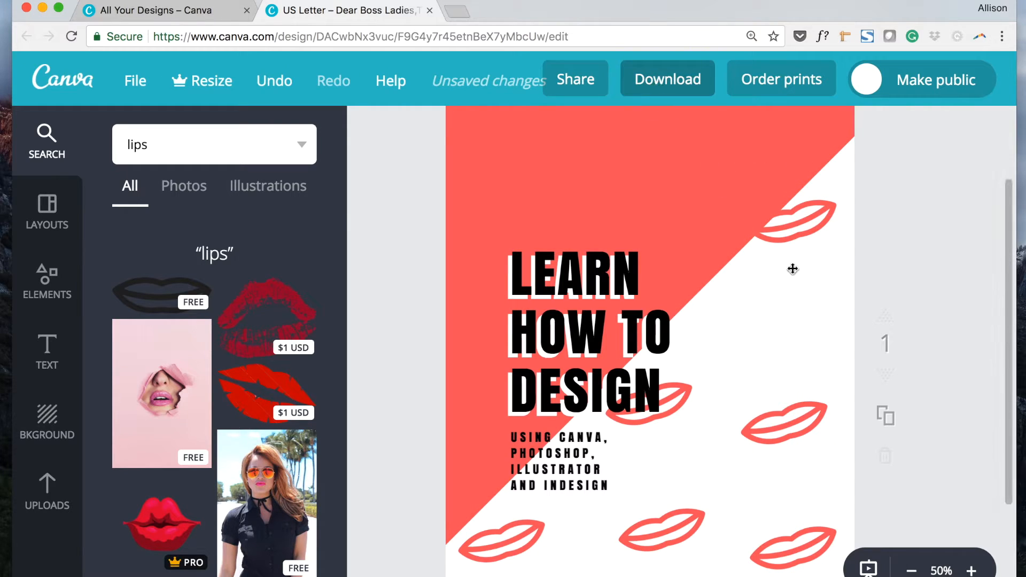
left_click(816, 220)
left_click(795, 130)
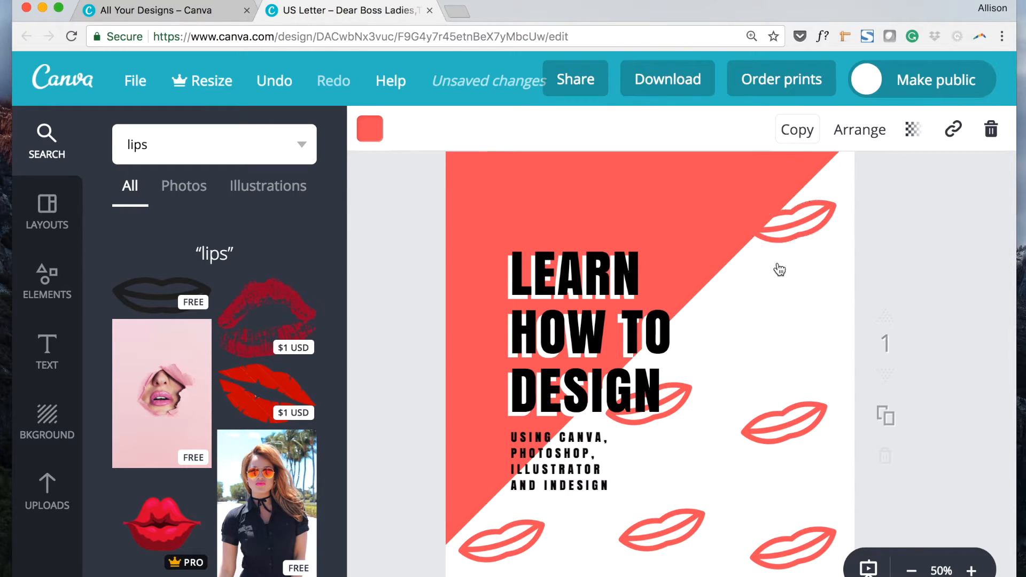
left_click_drag(802, 251, 783, 333)
Step: Adjust the two lower lips of the right-hand column for even spacing and shift the bottom centre lips up and right
left_click_drag(795, 416, 794, 417)
left_click_drag(785, 560, 788, 543)
left_click_drag(685, 498, 700, 485)
Step: Try to reach the lips behind DESIGN by narrowing the front heading's text box, and undo the width change
mouse_move(682, 398)
left_mouse_down()
mouse_move(701, 387)
mouse_move(686, 394)
left_mouse_up()
left_click_drag(656, 428, 652, 431)
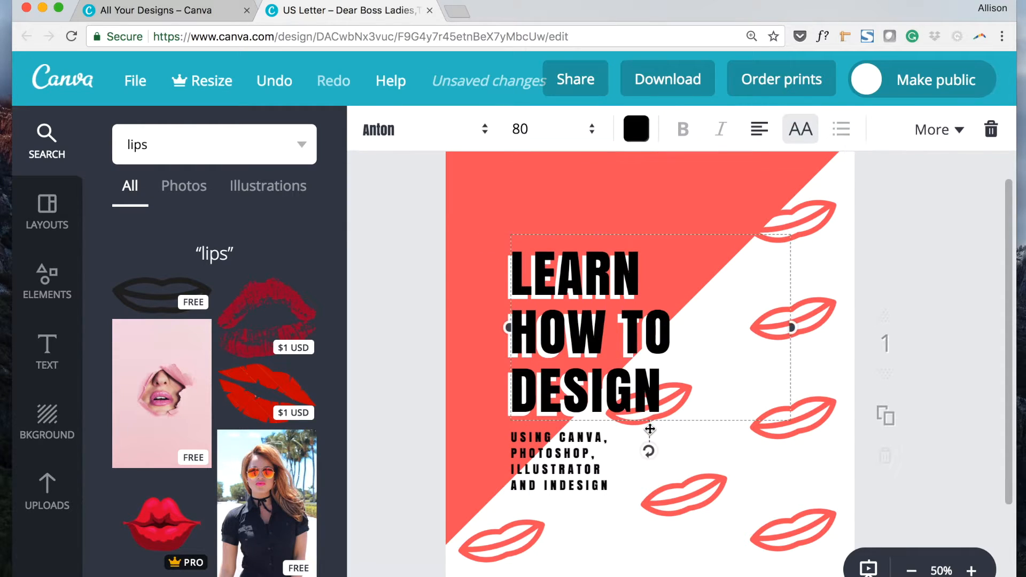
left_click(674, 393)
left_click_drag(728, 333, 678, 328)
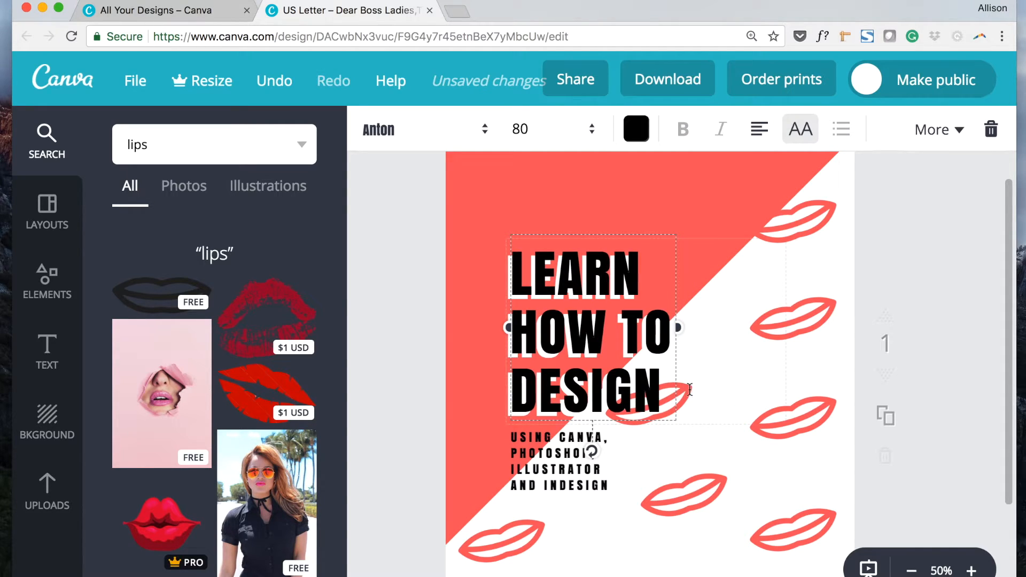
key("ctrl+z")
key("ctrl+shift+z")
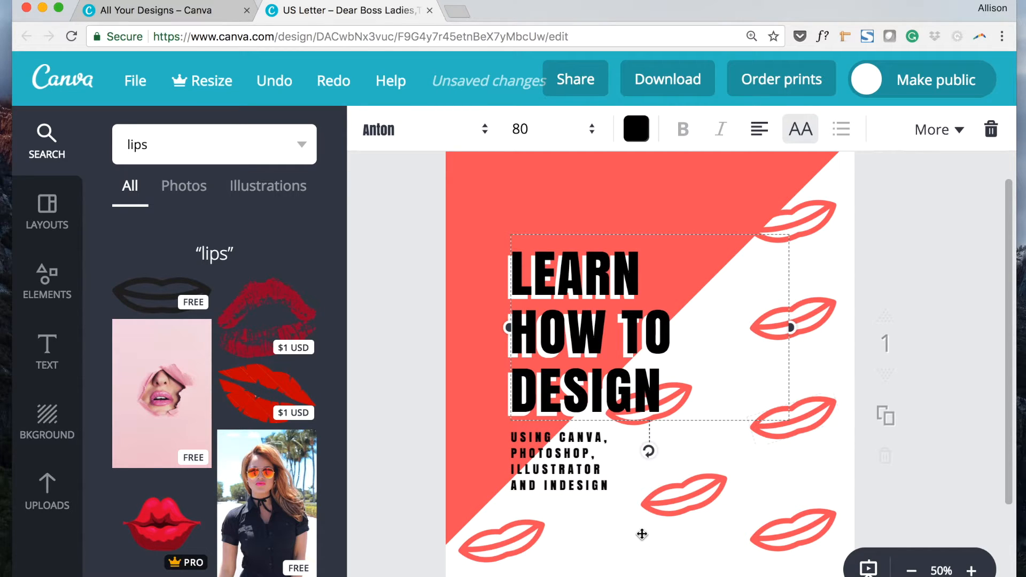
Step: Duplicate the lower left lips and place the copy at the page's bottom centre over the website address
left_click(518, 539)
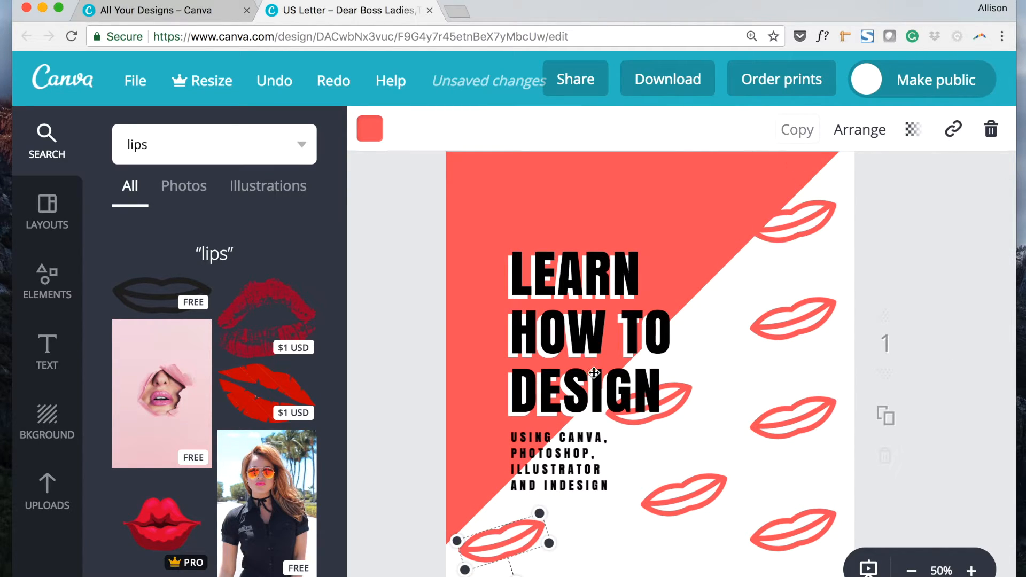
key("ctrl+d")
left_click_drag(538, 556, 619, 576)
left_click(911, 571)
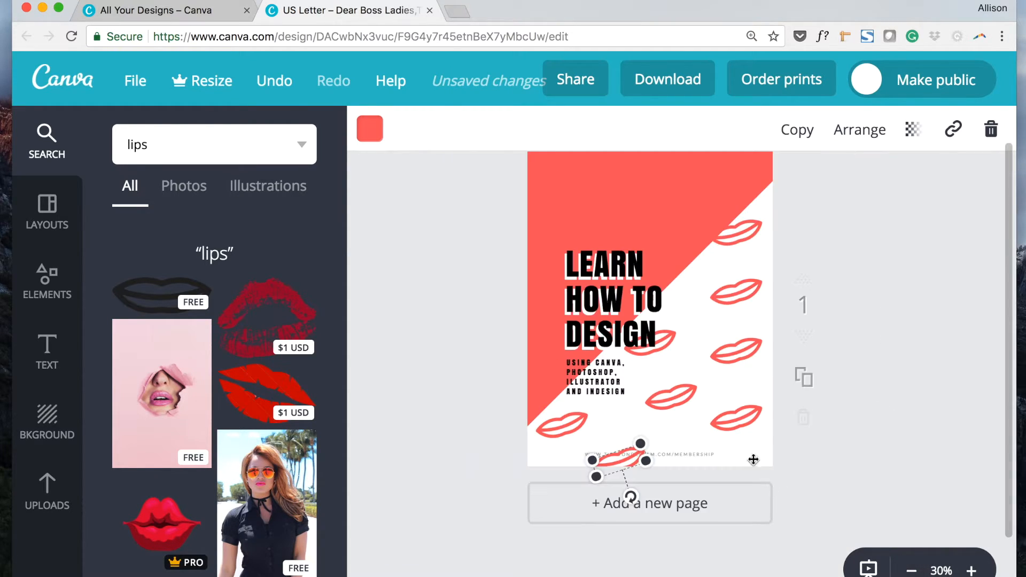
Step: Delete the website address line and move the bottom centre lips up and right so they sit fully on the page
double_click(679, 454)
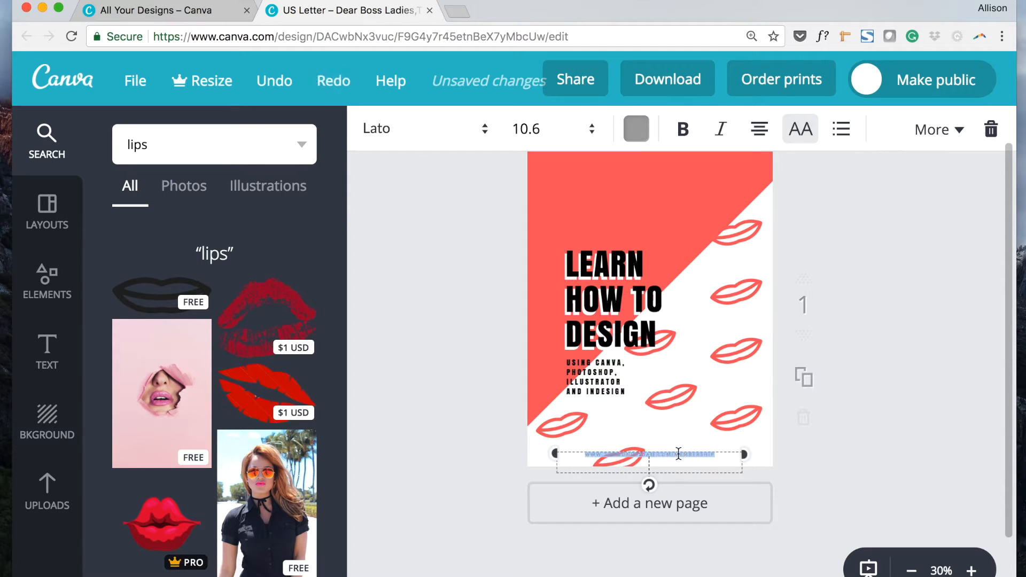
left_click(776, 466)
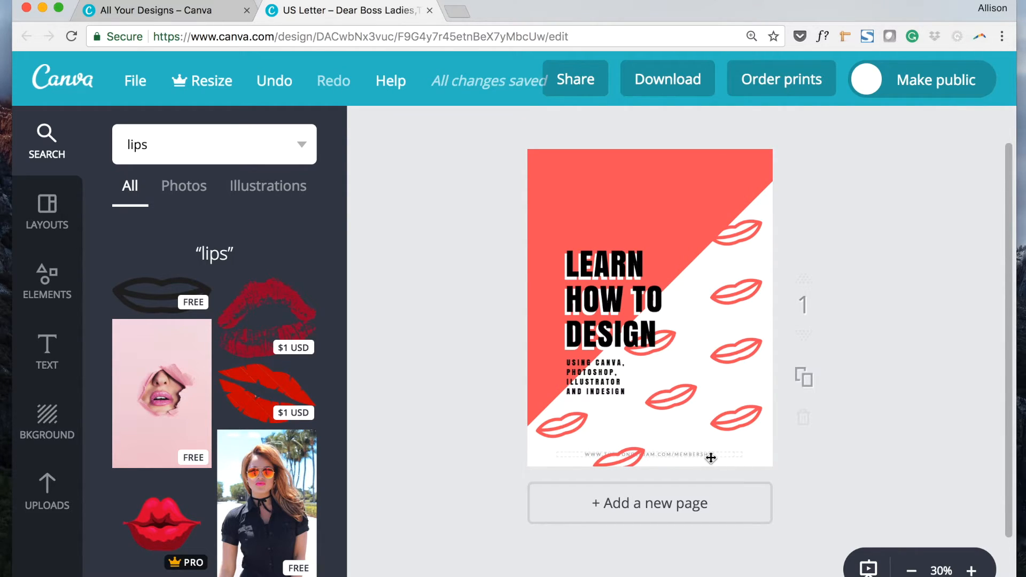
left_click(711, 458)
key("Delete")
left_click_drag(633, 452, 653, 441)
Step: Duplicate the lower right lips and place the copy directly below, running off the page's bottom edge at about 600, 1072
left_click(724, 425)
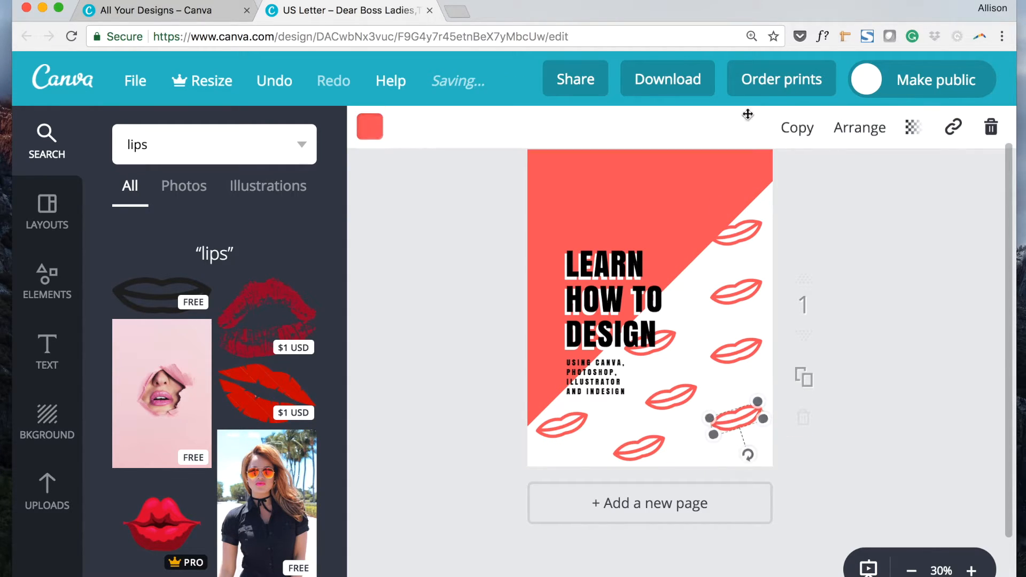
left_click(797, 130)
left_click_drag(742, 436, 736, 481)
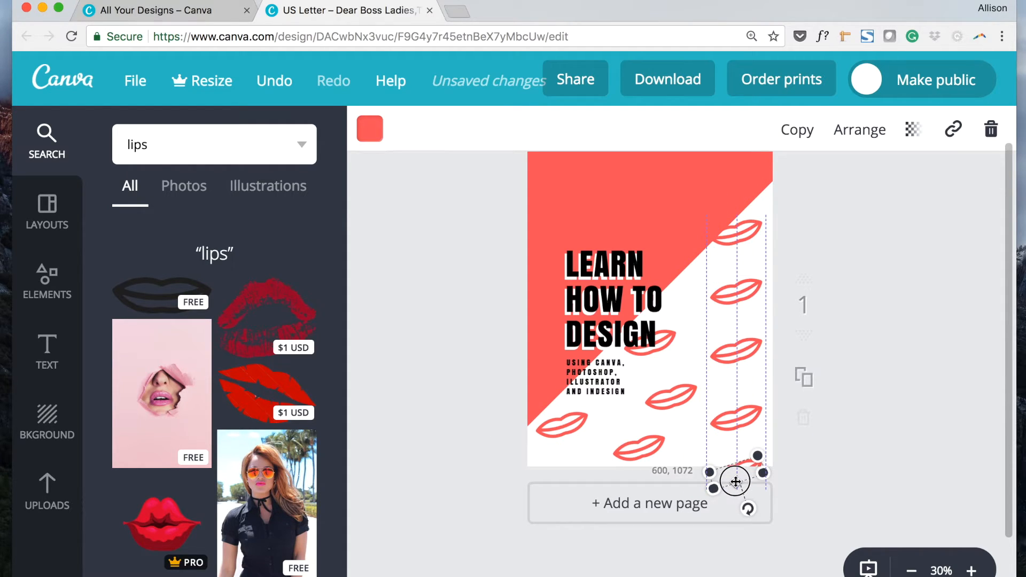
Step: Nudge the fourth lips of the right-hand column up slightly to even out the column's spacing
left_click(744, 419)
key("shift+Up")
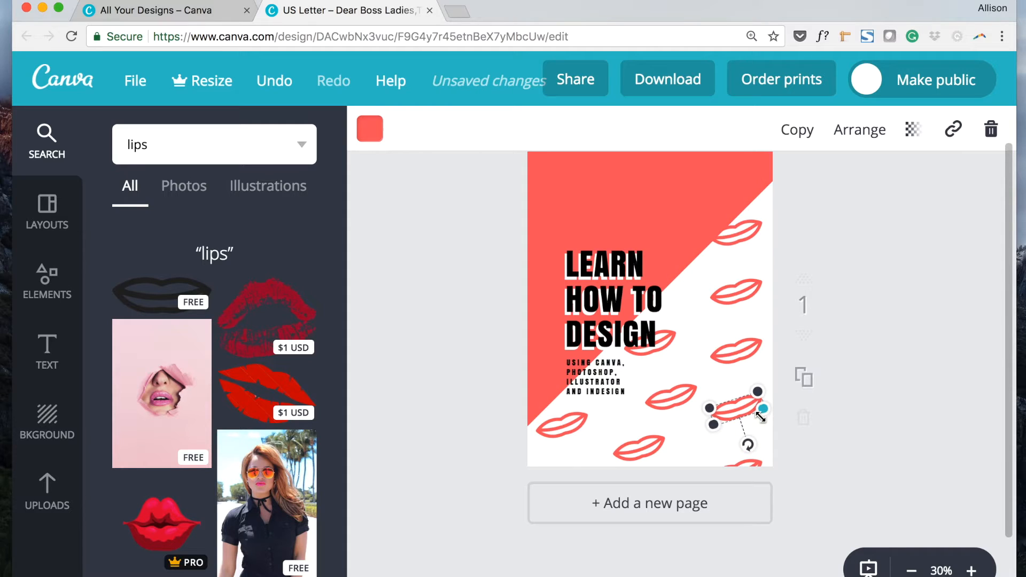
key("Down")
key("Down")
key("Down")
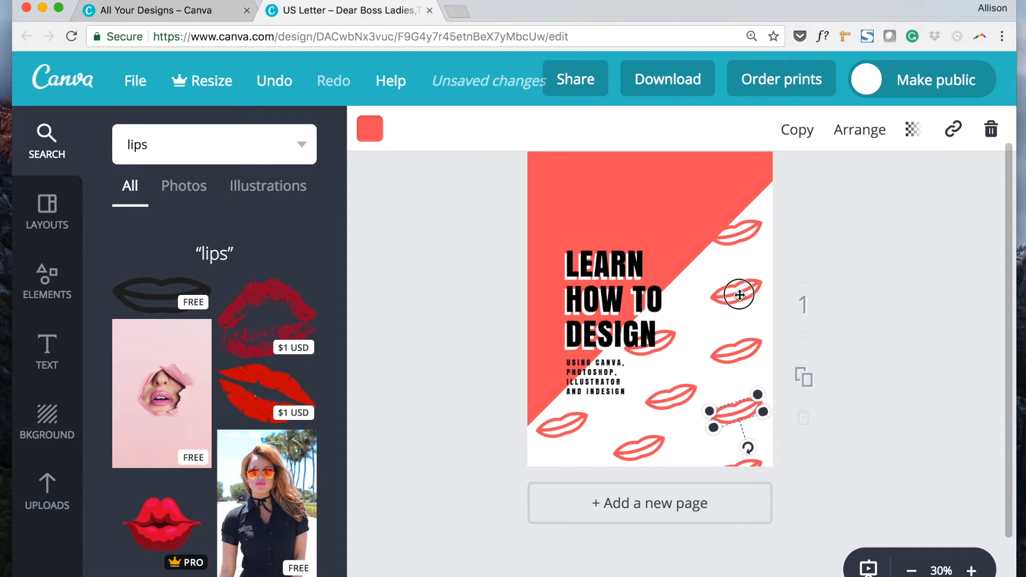
Step: Rotate the second and fourth lips of the right-hand column to a clockwise tilt of about 20°
left_click_drag(735, 411, 736, 291)
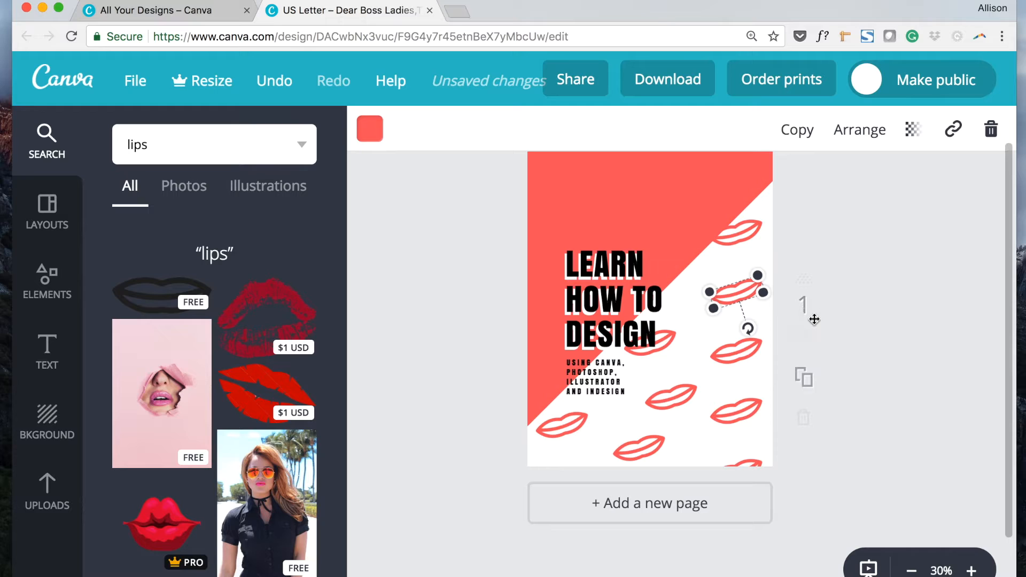
left_click(827, 248)
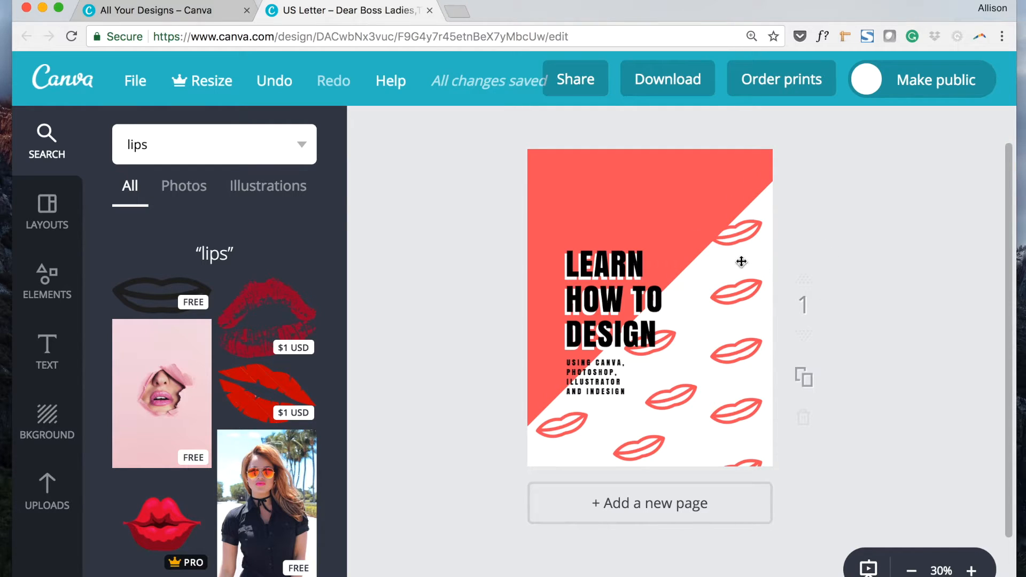
left_click(736, 300)
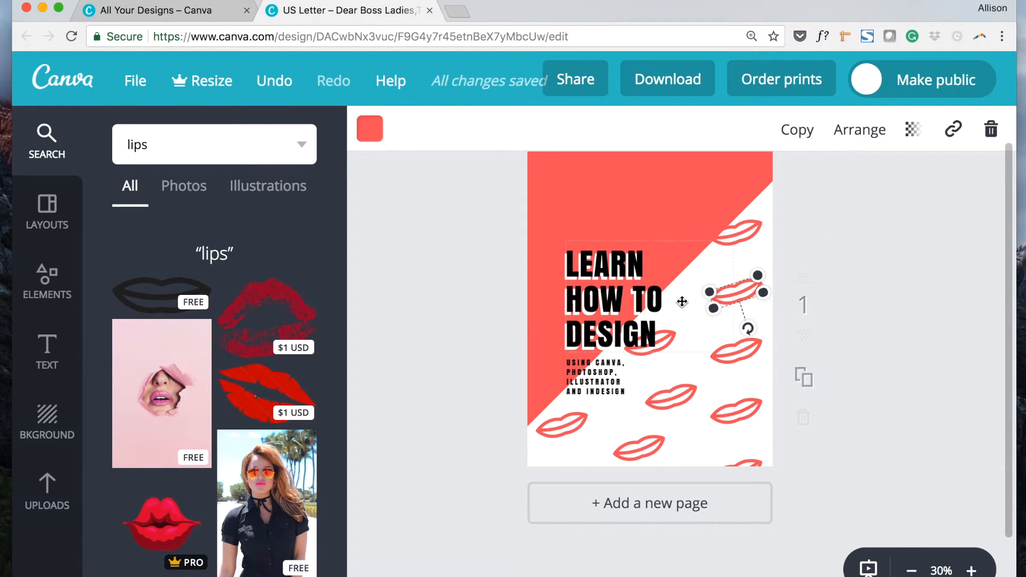
left_click_drag(748, 335, 719, 332)
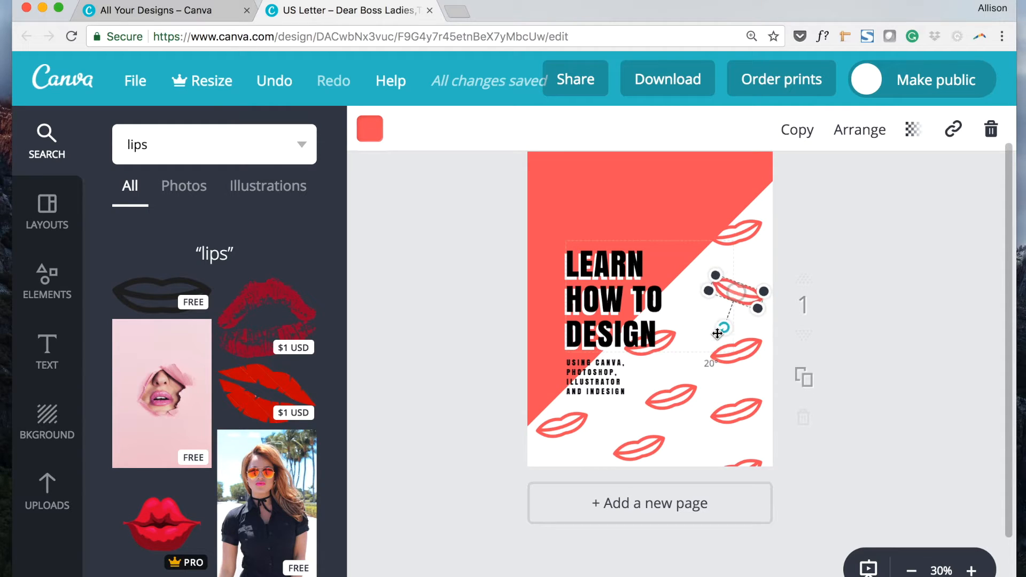
left_click(714, 412)
left_click_drag(746, 454, 723, 448)
Step: Nudge the lips beside the AND INDESIGN line a little to the left and up
left_click(660, 404)
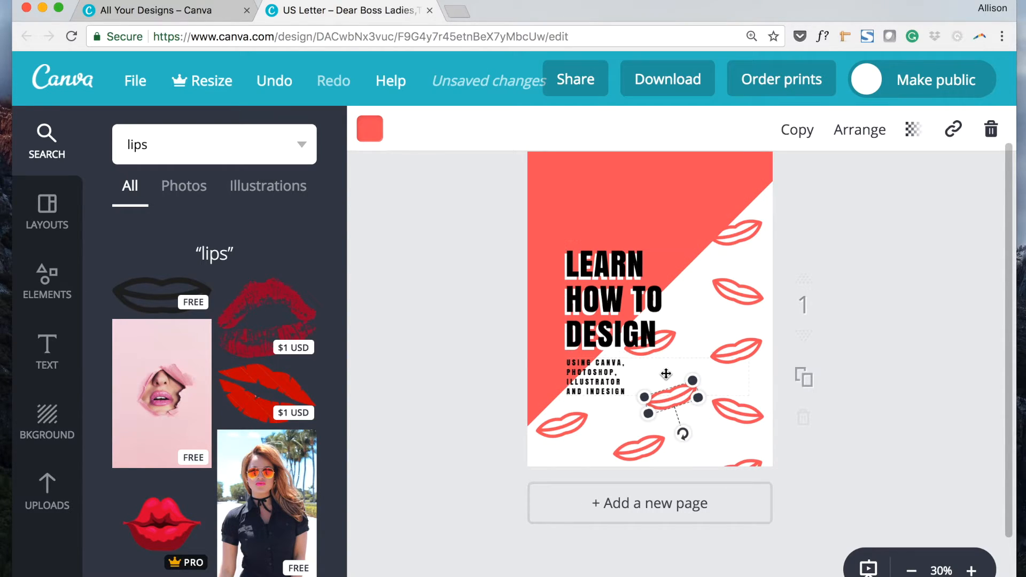
key("shift+Left")
key("Up")
key("Up")
key("Up")
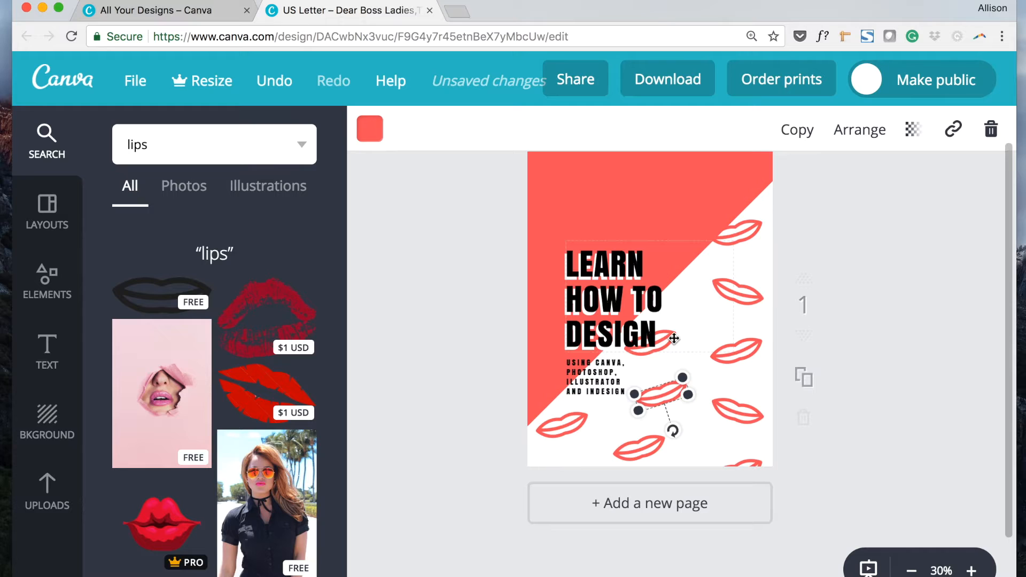
left_click(673, 338)
Step: Rotate the bottom centre lips to a clockwise tilt and turn the lower left lips nearly level
left_click(657, 448)
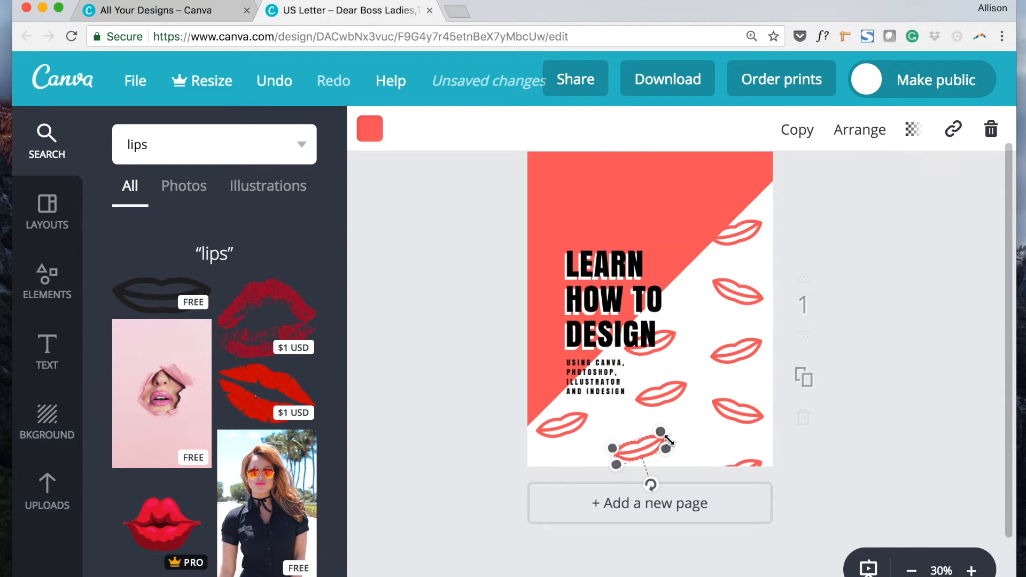
left_click_drag(649, 487, 620, 499)
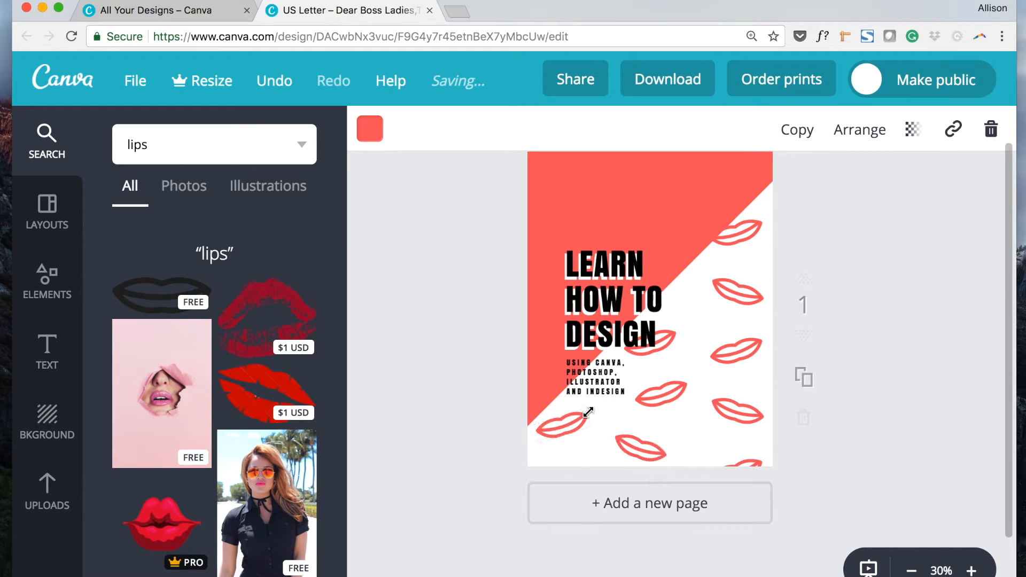
left_click(563, 425)
mouse_move(573, 462)
left_mouse_down()
mouse_move(549, 468)
mouse_move(565, 475)
left_mouse_up()
left_click(935, 261)
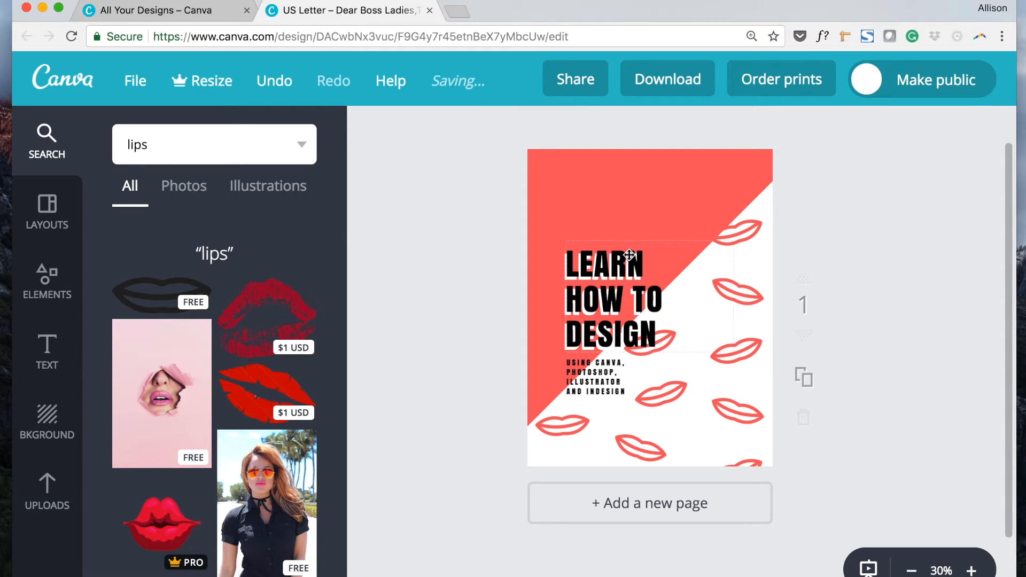
Step: Switch to Preview and look over the Diamond moodboard's reference images
left_click(680, 558)
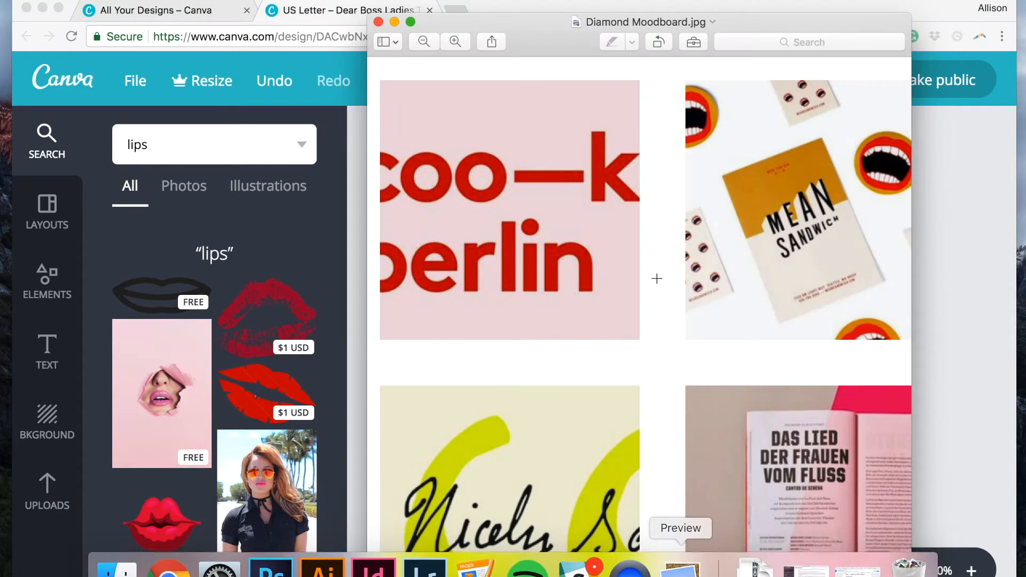
scroll(675, 202, "down", 2)
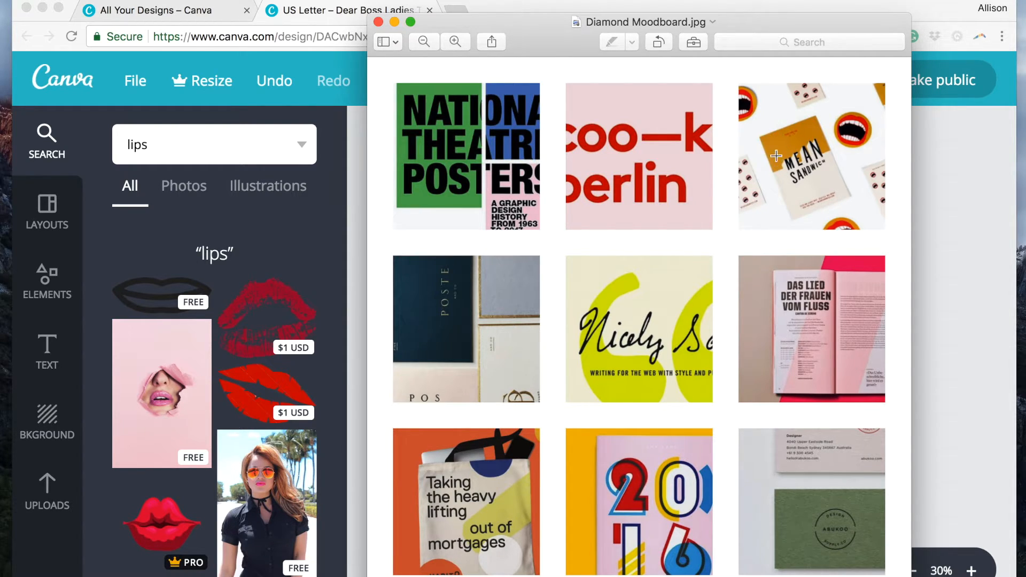
Step: Return to Canva and nudge the black LEARN HOW TO DESIGN heading down so its white copy peeks out above and to the left
left_click(965, 322)
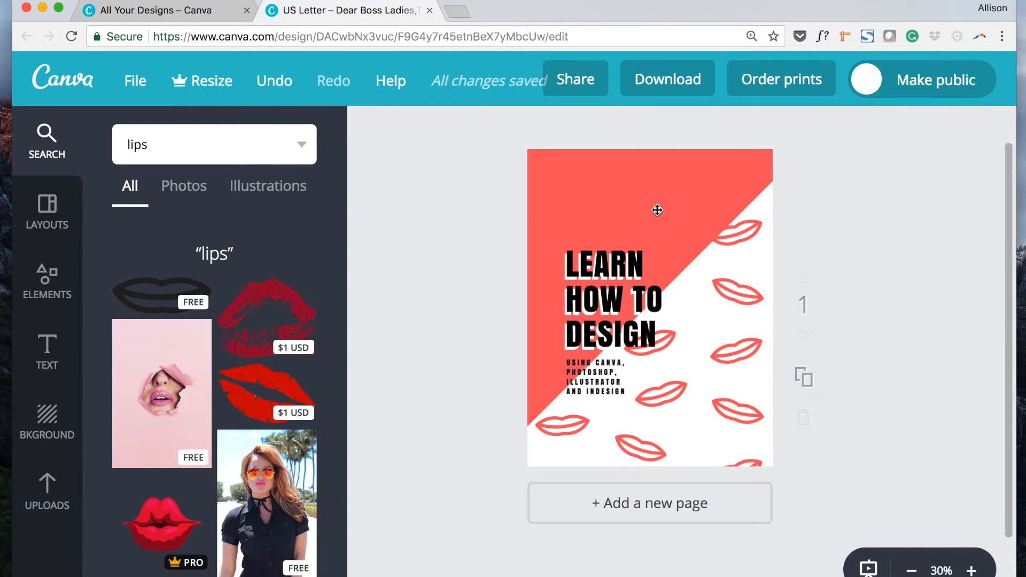
left_click(602, 302)
key("super+plus")
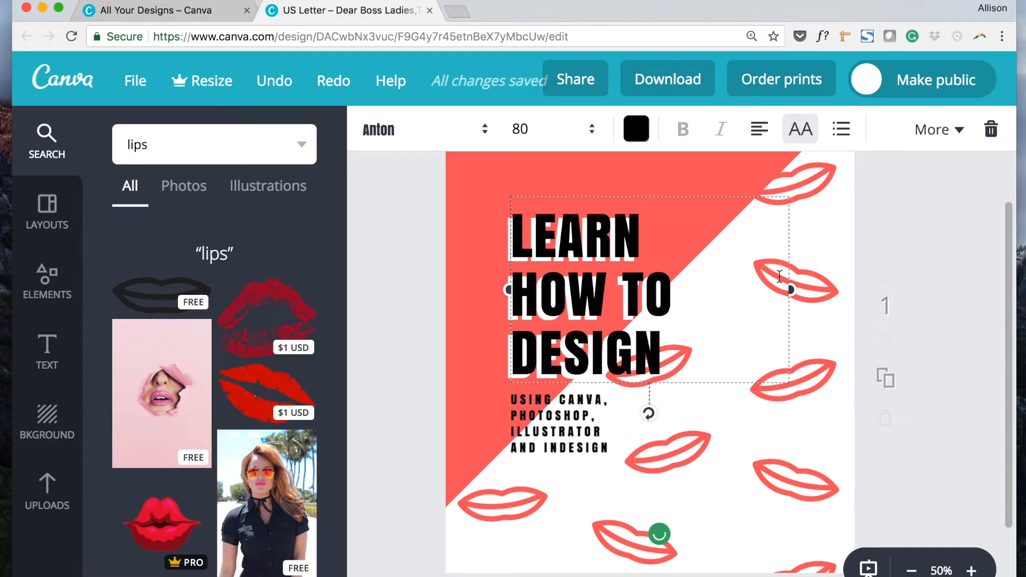
left_click_drag(792, 292, 793, 293)
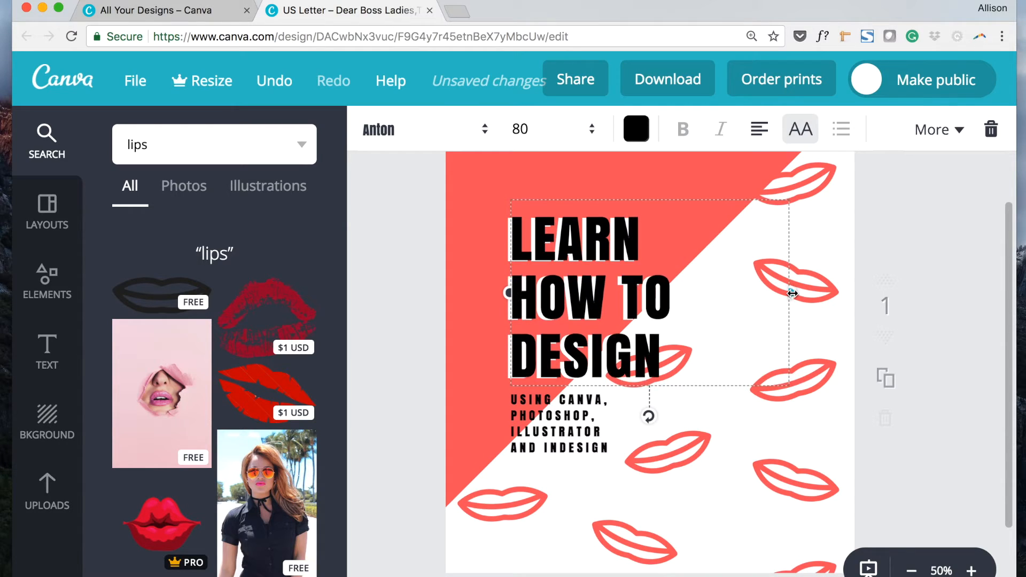
key("Down")
key("Down")
key("Down")
key("Down")
key("Down")
key("Down")
key("Down")
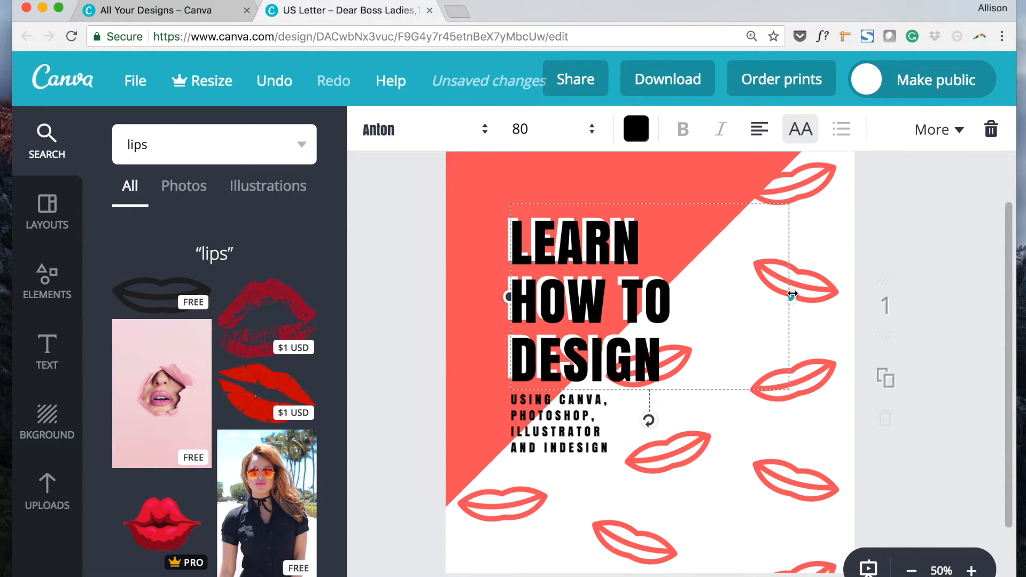
Step: Recolour the coral triangle to a custom golden brown, colour code c5a056
left_click(671, 192)
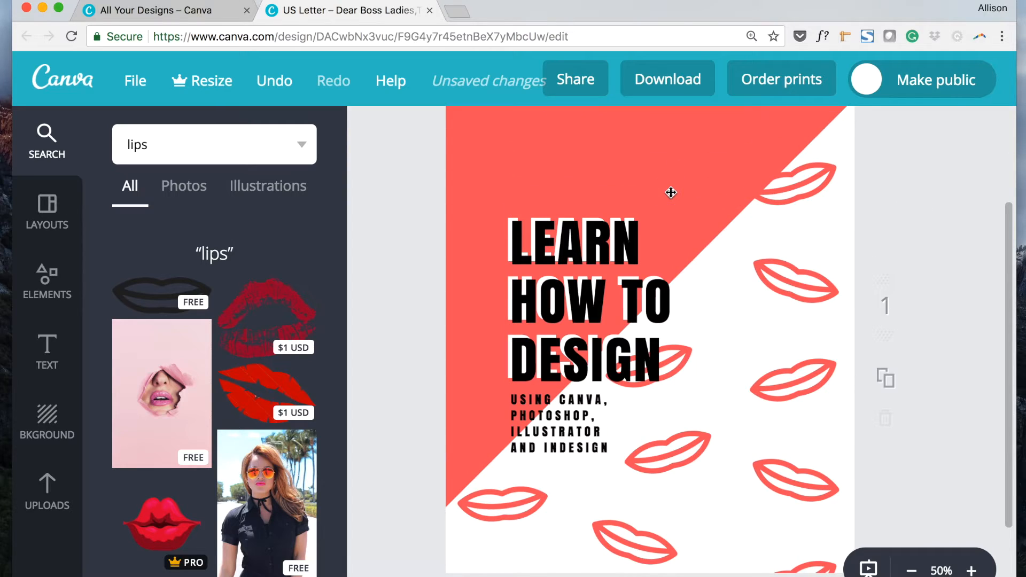
left_click(369, 131)
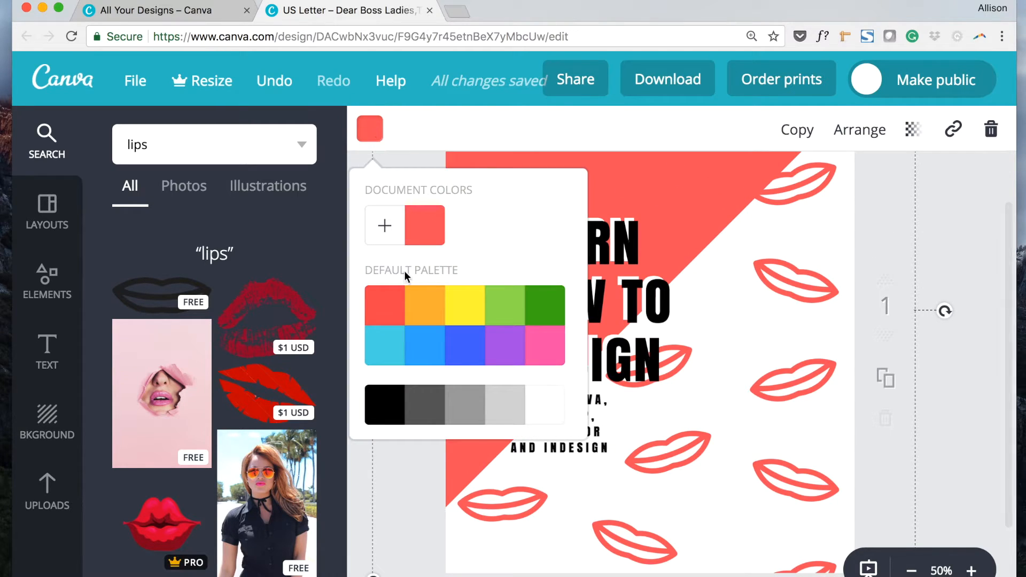
left_click(383, 227)
mouse_move(547, 381)
left_mouse_down()
mouse_move(533, 383)
mouse_move(537, 371)
left_mouse_up()
left_click_drag(467, 465, 451, 458)
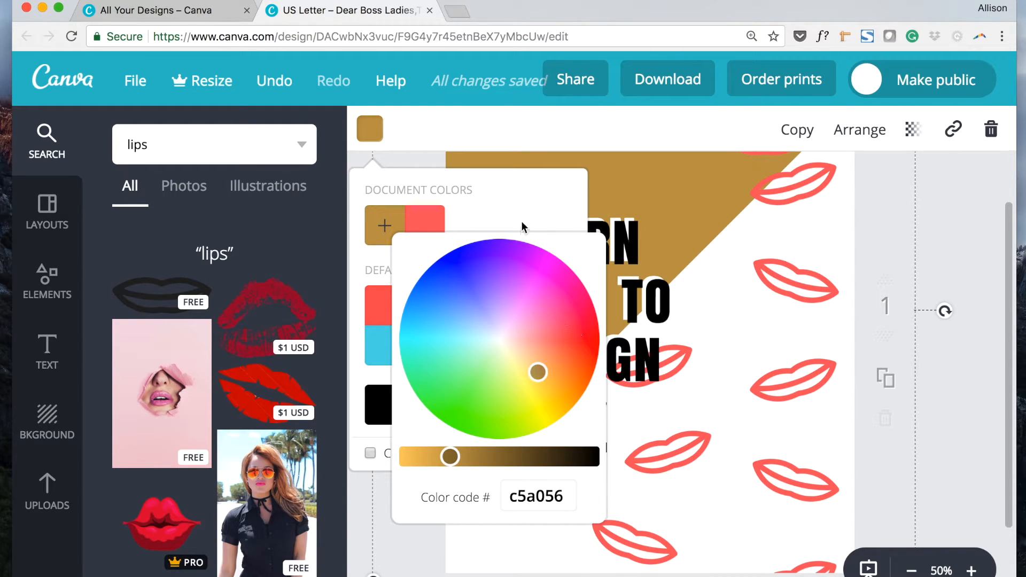
left_click(950, 237)
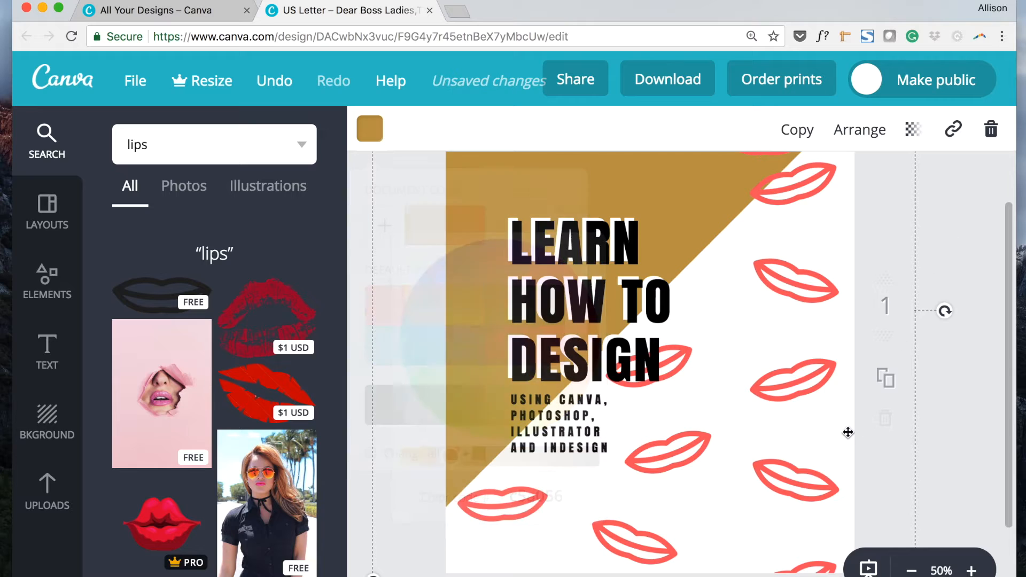
Step: Delete the stray stacked lips lying on the upper part of the golden triangle
left_click(912, 571)
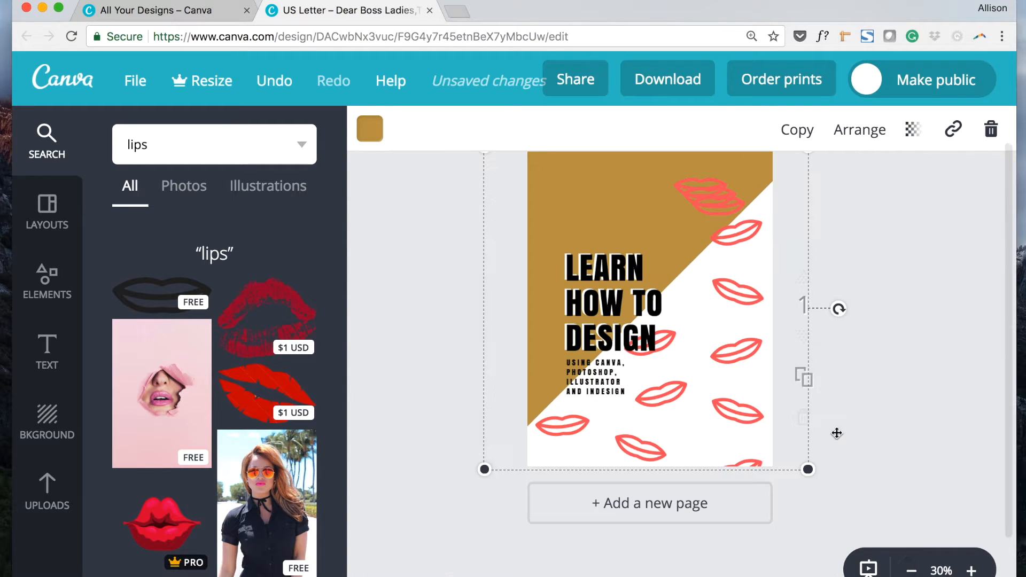
left_click(886, 302)
left_click(703, 236)
key("Delete")
left_click(708, 251)
key("Delete")
Step: Send the upper right lips all the way behind the golden triangle
left_click_drag(694, 234, 740, 282)
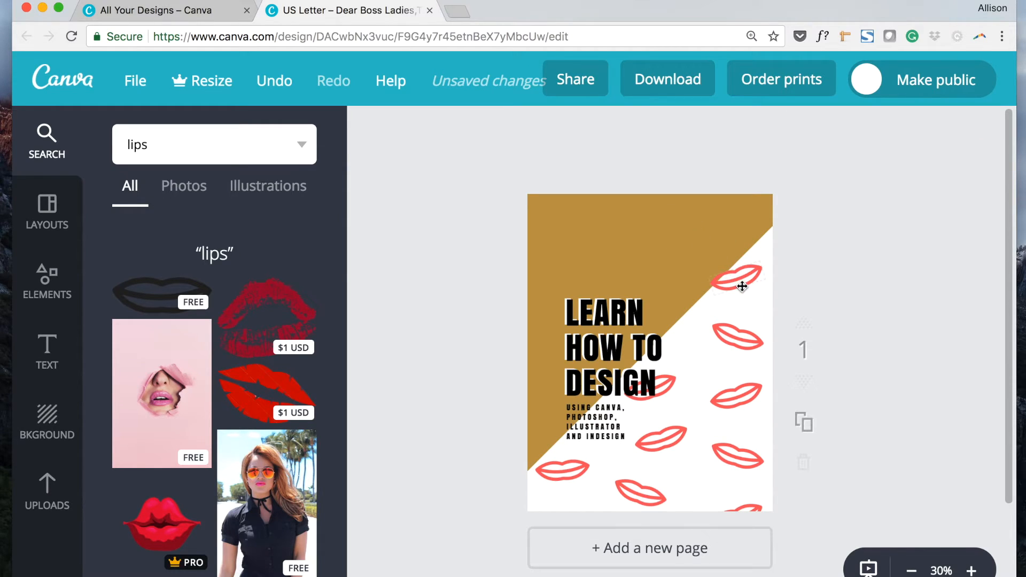
left_click(855, 130)
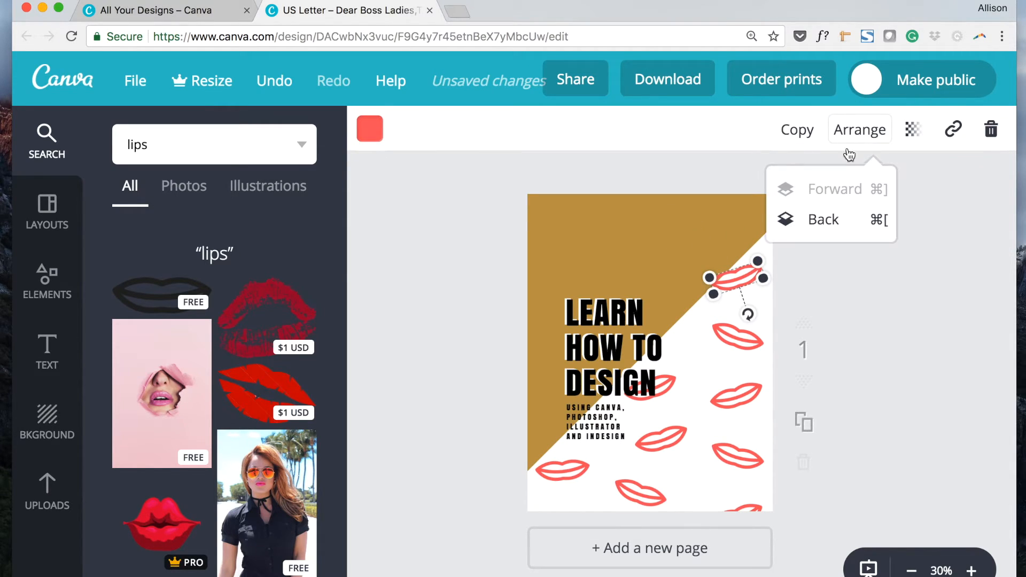
left_click(851, 221)
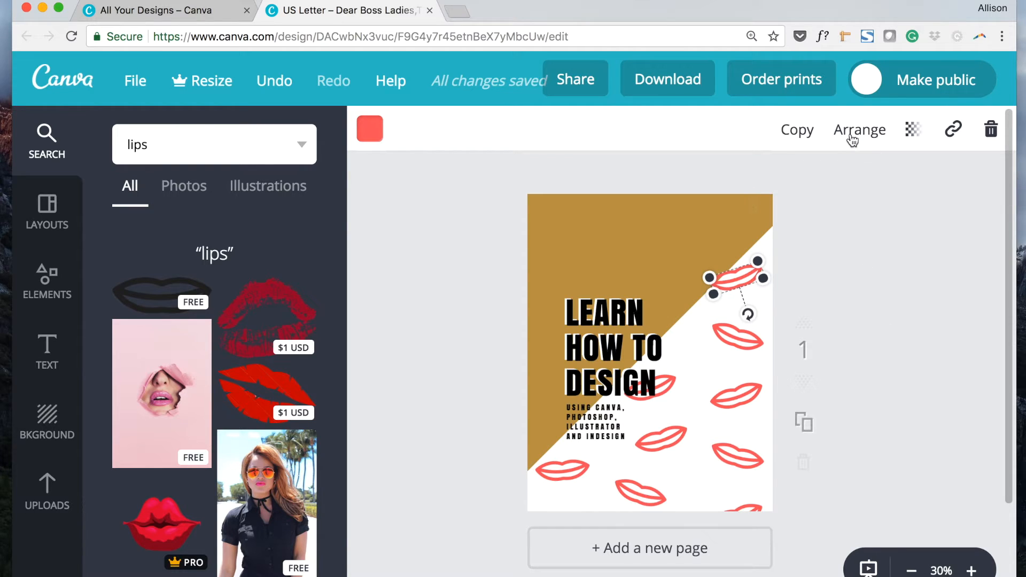
left_click(852, 131)
left_click(843, 221)
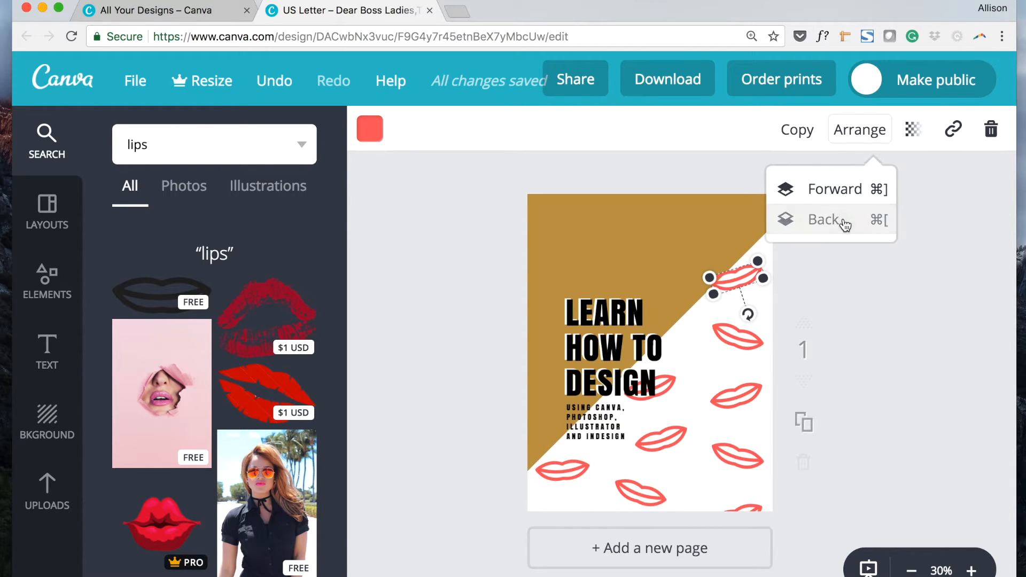
left_click(916, 297)
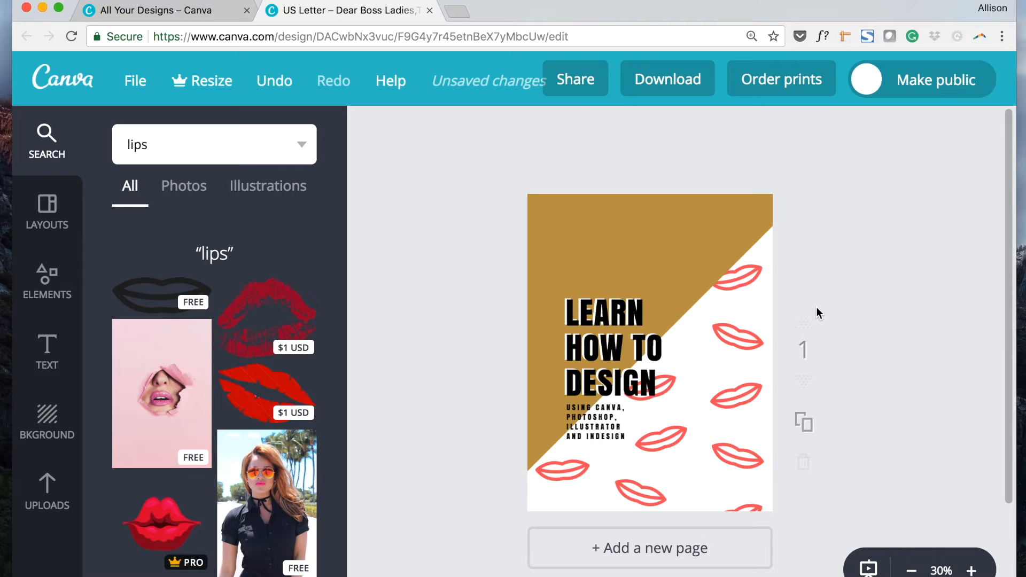
Step: Duplicate the bottom centre lips and place the copy across the triangle's diagonal edge, beside the LEARN and HOW TO lines
left_click(643, 492)
left_click(801, 121)
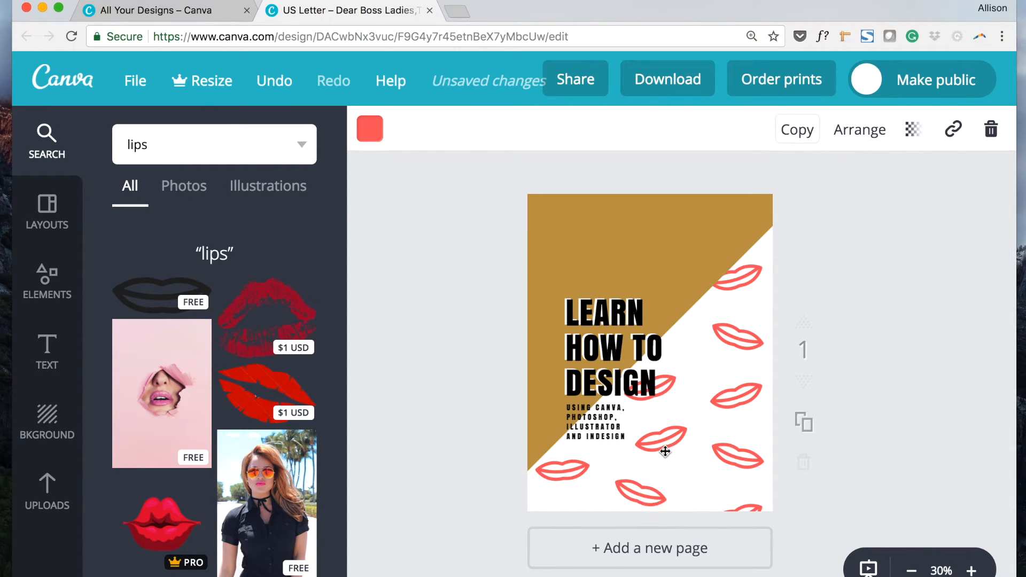
left_click_drag(653, 497, 679, 322)
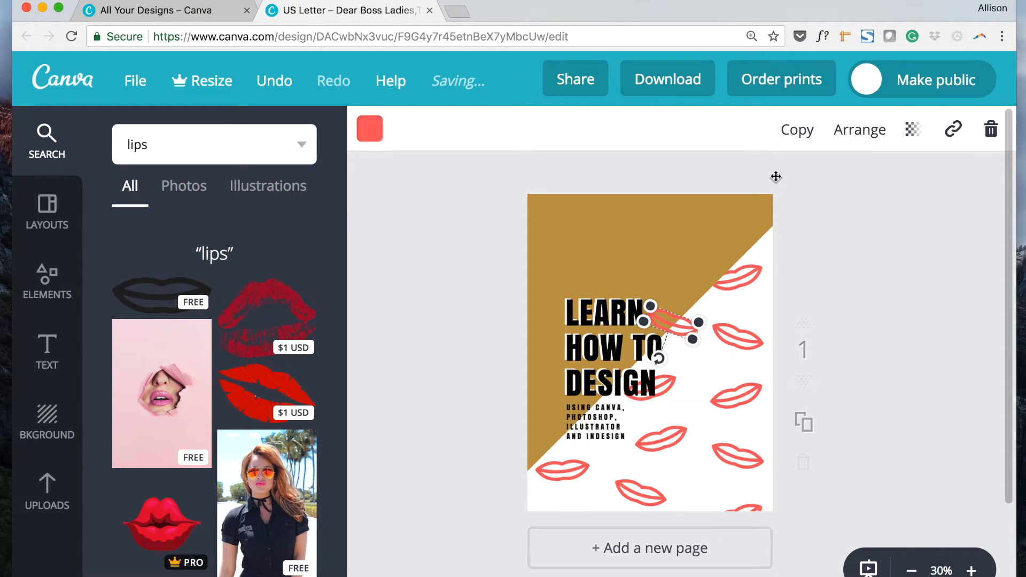
Step: Send the lips beside the LEARN and HOW TO lines all the way behind the golden triangle
left_click(841, 130)
left_click(826, 219)
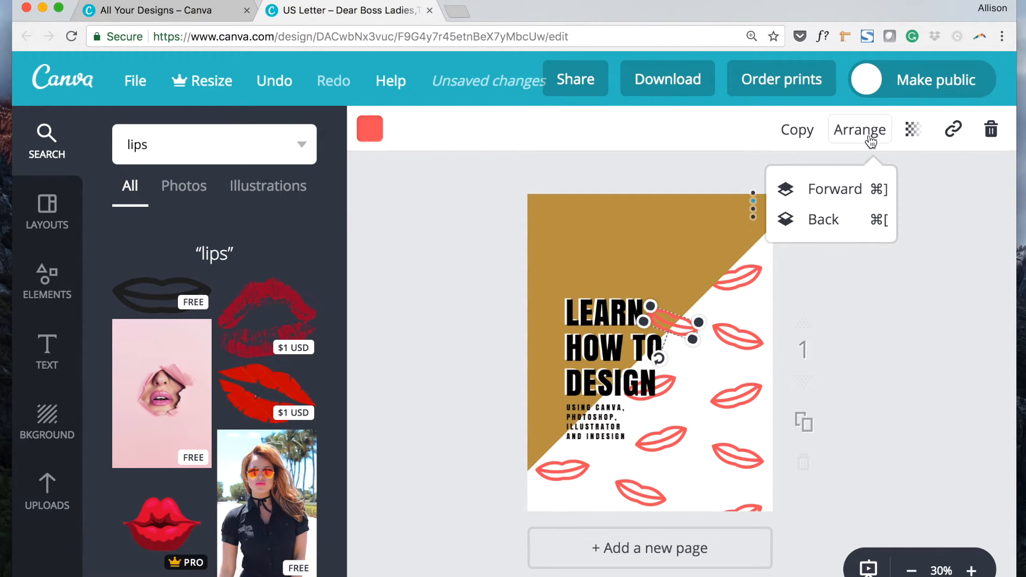
left_click(861, 130)
left_click(866, 138)
left_click(833, 217)
key("super+[")
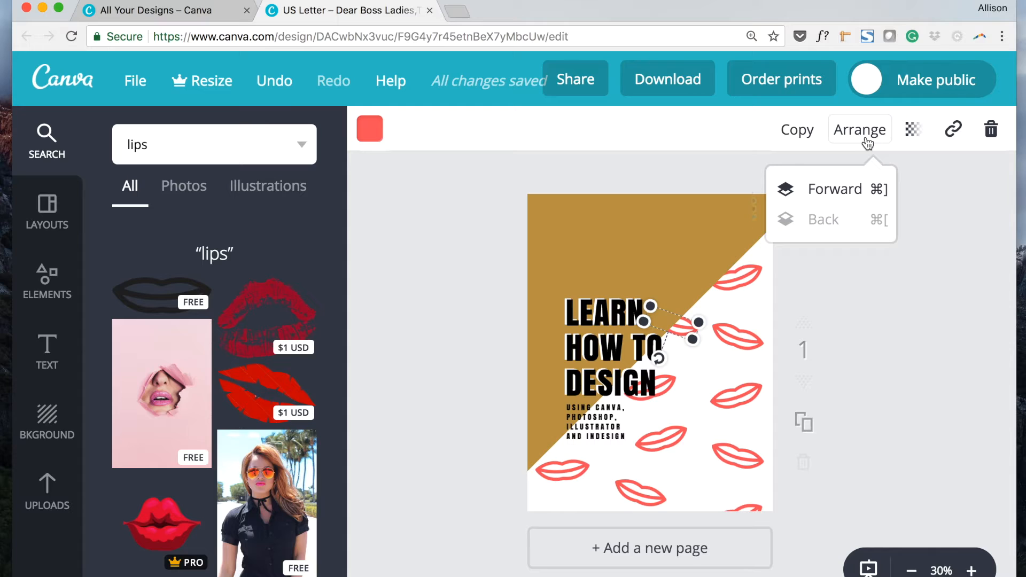
left_click(864, 318)
left_click(864, 319)
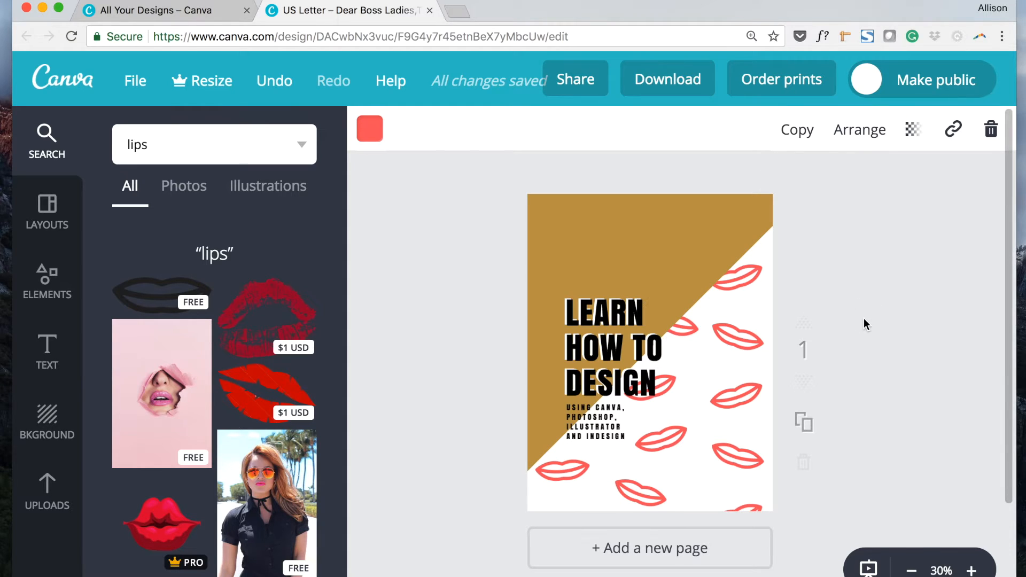
Step: Shift the second and fourth right-hand lips partly off the page's right edge and move the lips beside AND INDESIGN slightly right
left_click_drag(739, 336, 766, 338)
left_click_drag(743, 456, 763, 468)
mouse_move(681, 440)
left_mouse_down()
mouse_move(671, 448)
mouse_move(684, 448)
left_mouse_up()
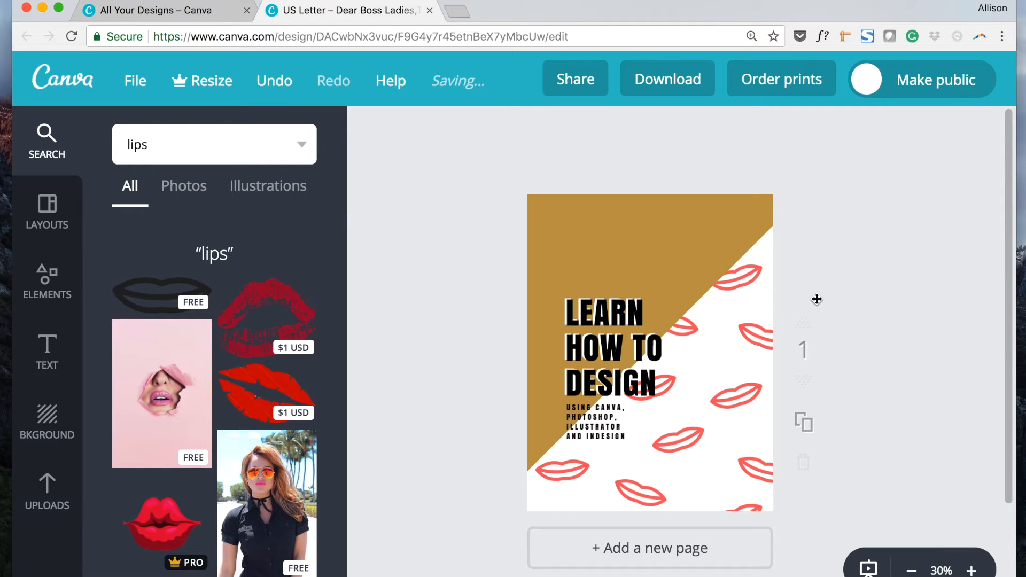
Step: Narrow the black heading's text box to fit closely around LEARN HOW TO DESIGN
left_click(650, 378)
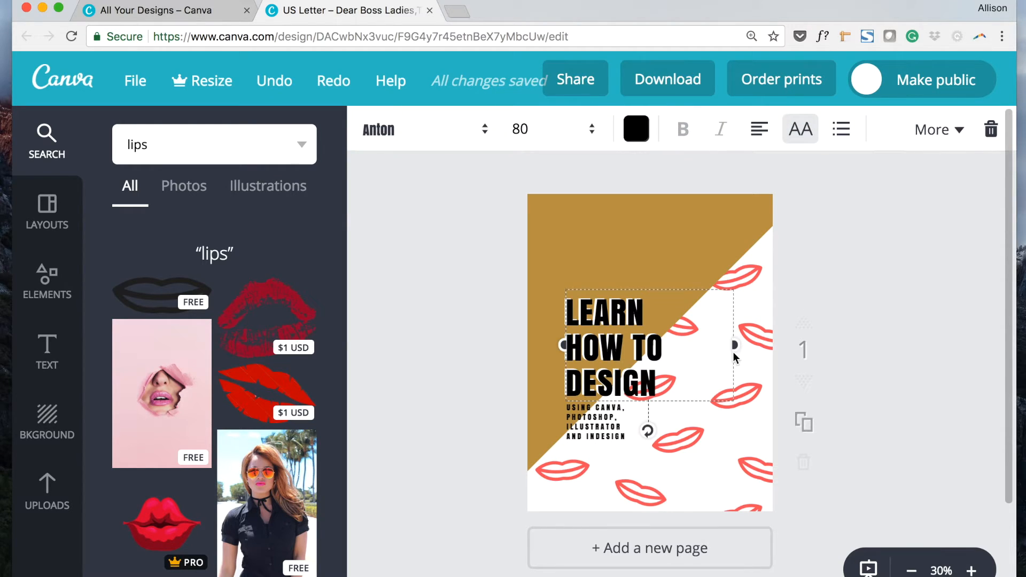
left_click_drag(734, 343, 668, 353)
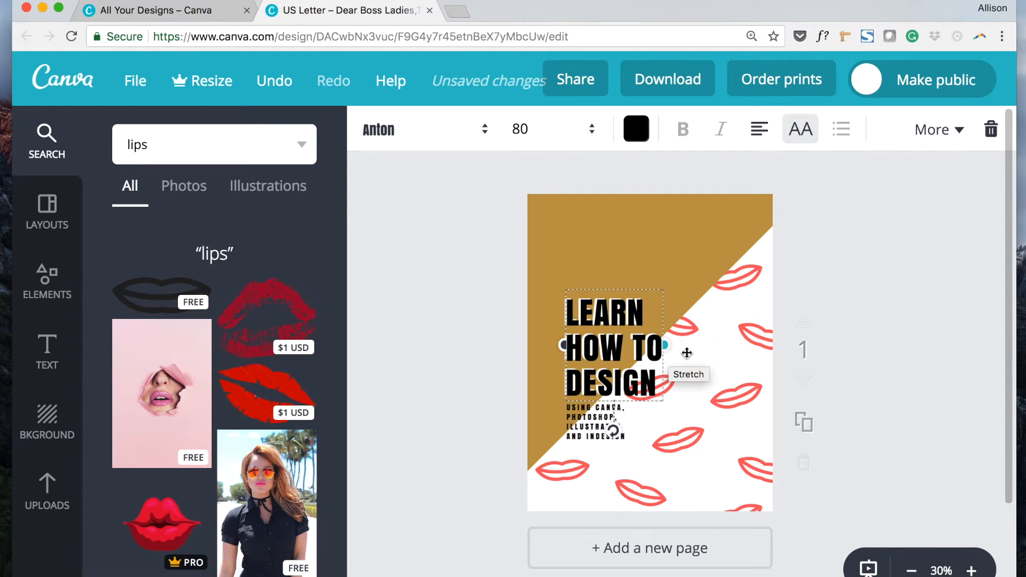
left_click(847, 331)
Step: Spread out the middle and lower lips so they clear the text, with the outermost ones running off the page's side edges
left_click_drag(673, 379, 786, 395)
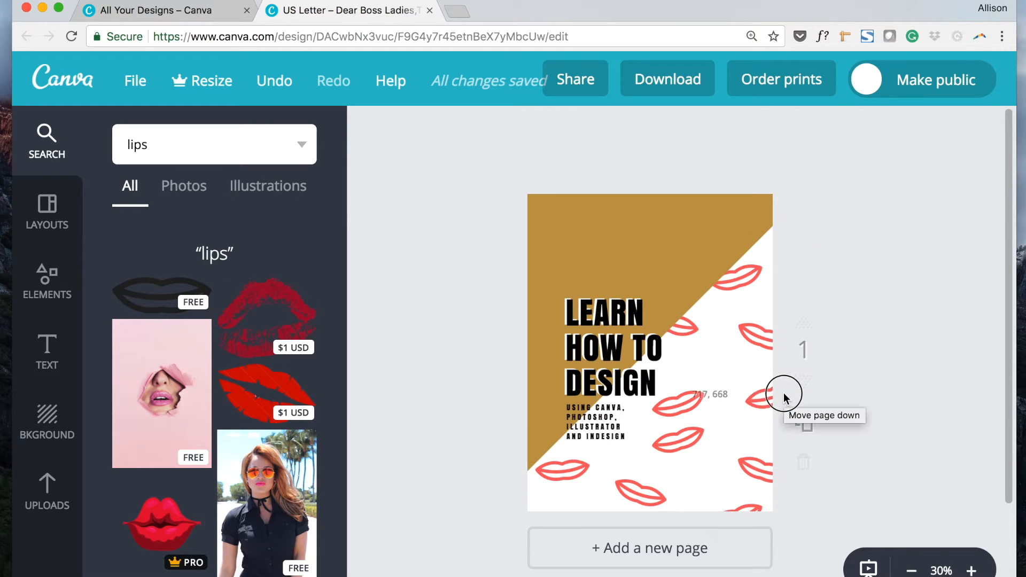
left_click_drag(704, 442, 728, 448)
left_click_drag(697, 393, 706, 386)
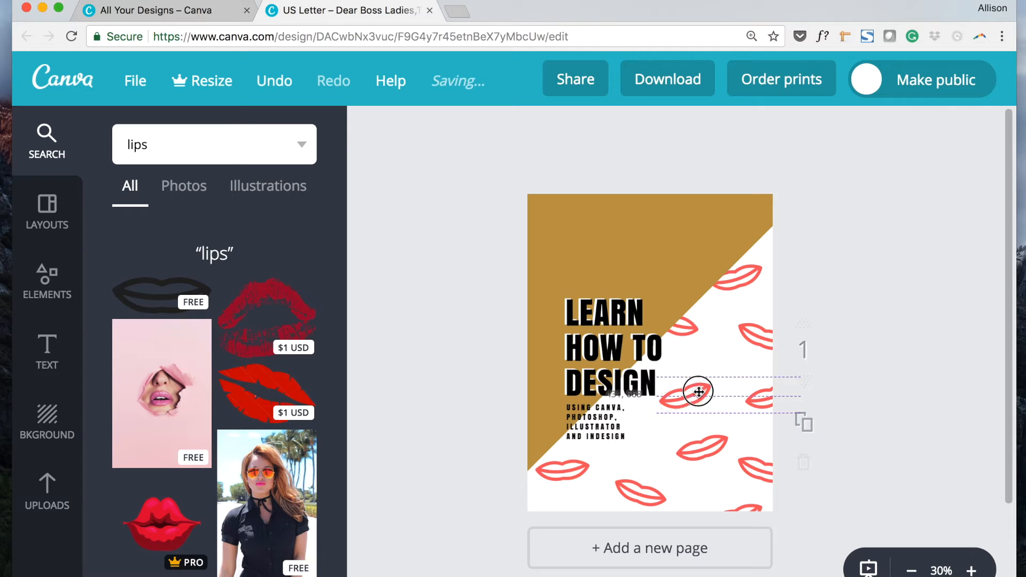
left_click_drag(643, 493, 641, 462)
left_click_drag(563, 481, 549, 485)
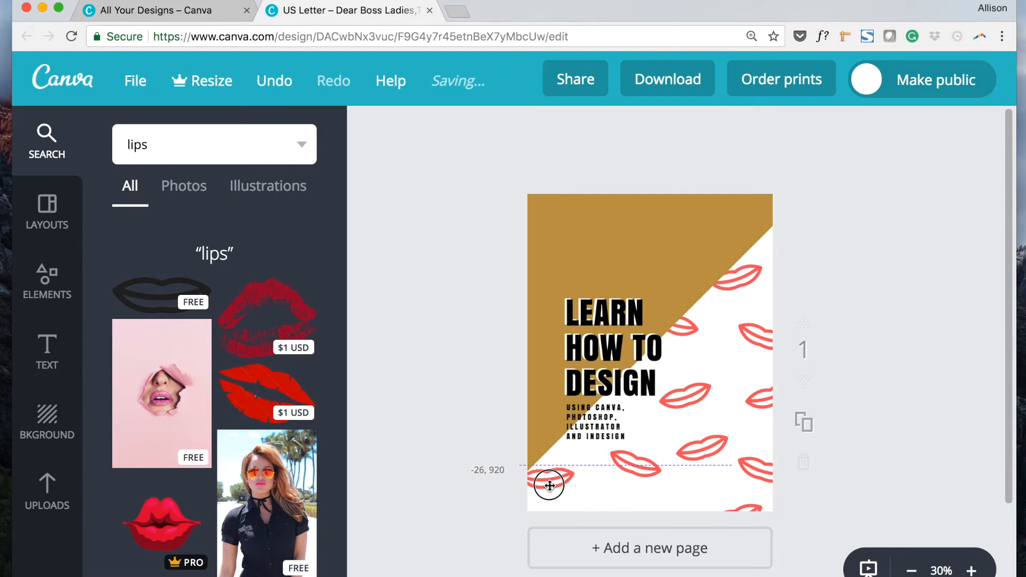
Step: Duplicate the lips in the lower centre and place the copy at the page's bottom edge, left of centre
left_click(695, 337)
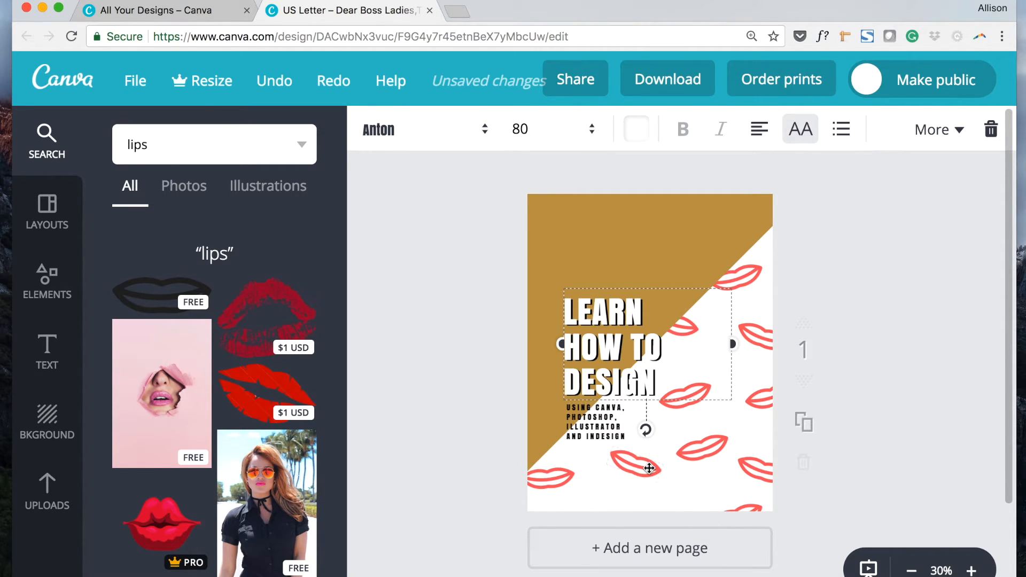
left_click(649, 468)
left_click(708, 452)
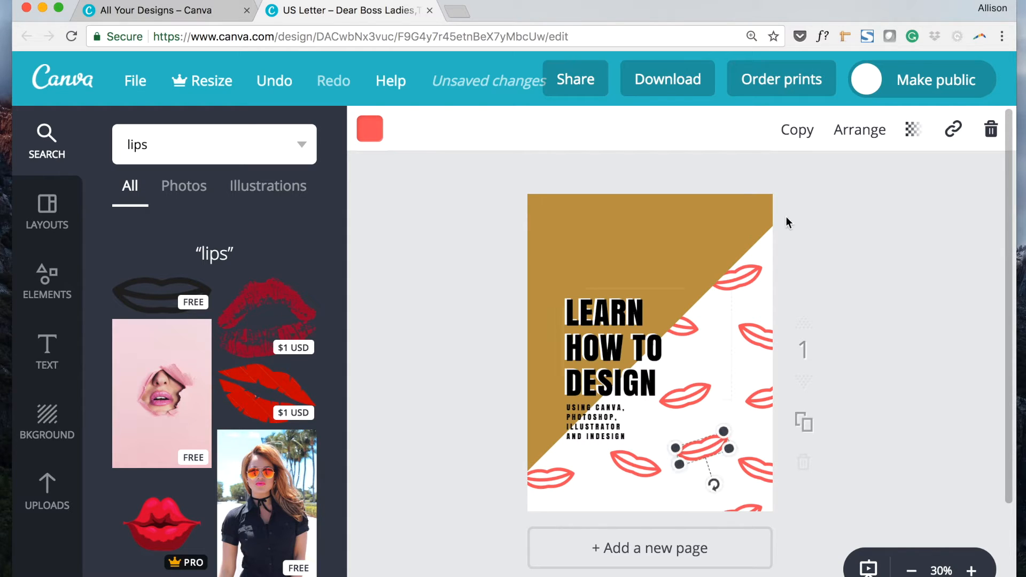
left_click_drag(702, 458, 602, 506)
Step: Move the bottom right lips inward along the page's bottom edge and rotate them to a clockwise tilt
left_click_drag(752, 506, 720, 490)
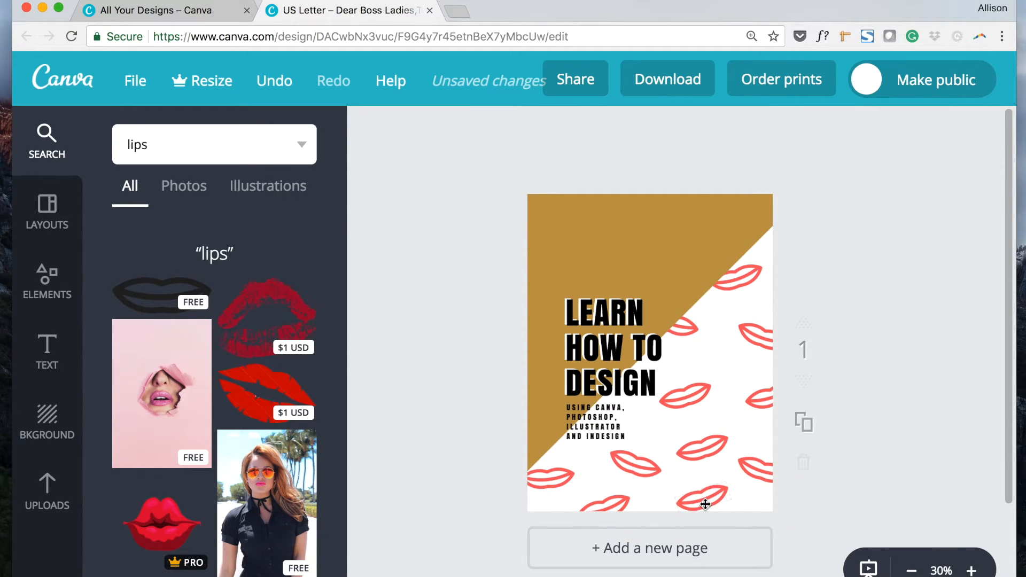
left_click(705, 504)
mouse_move(691, 537)
left_mouse_down()
mouse_move(661, 541)
mouse_move(677, 532)
mouse_move(673, 540)
left_mouse_up()
left_click(897, 322)
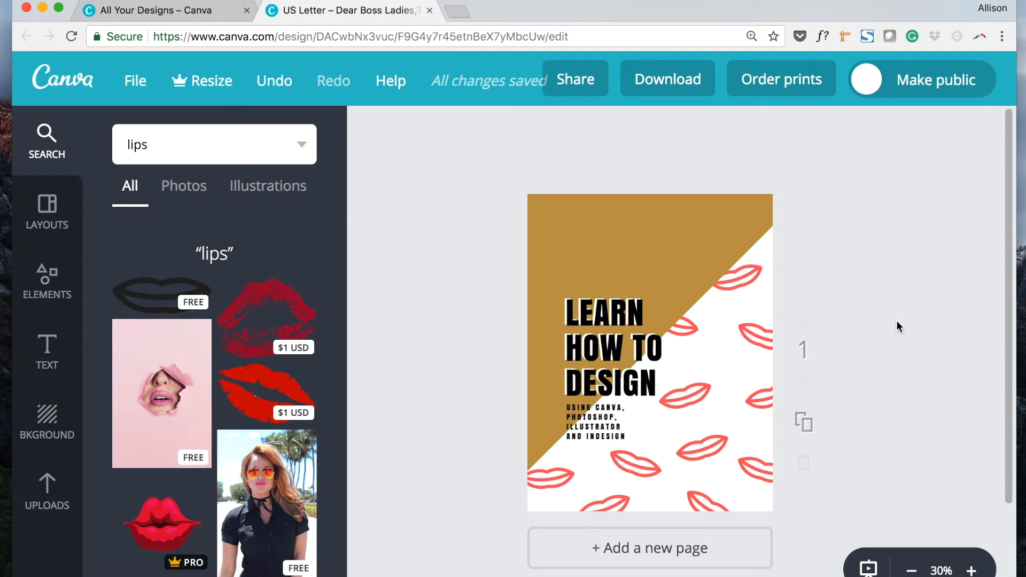
Step: Move the lower centre lips up and left under the AND INDESIGN line and send them backward behind the text
left_click_drag(641, 469, 626, 451)
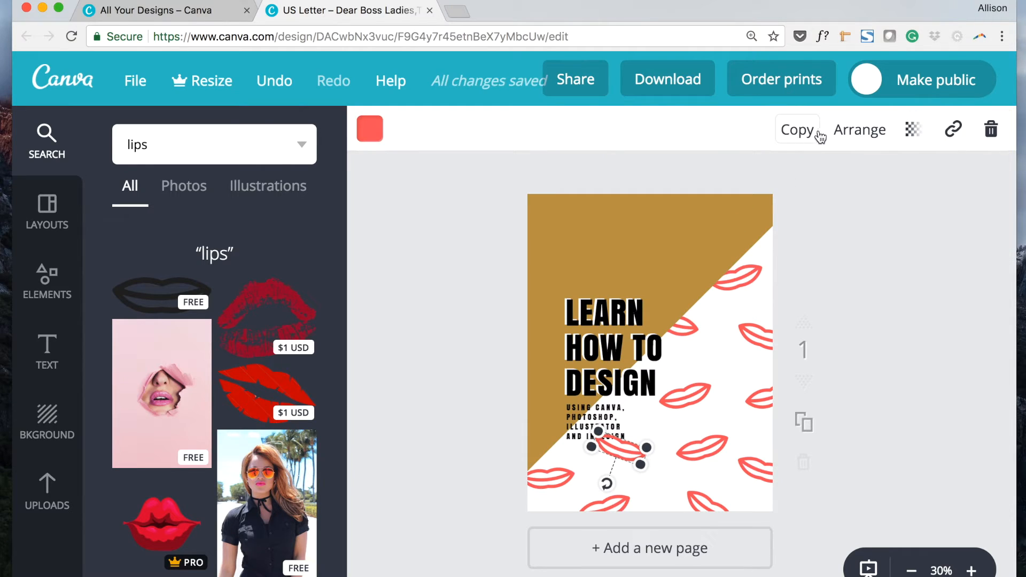
left_click(852, 140)
left_click(849, 219)
left_click(862, 451)
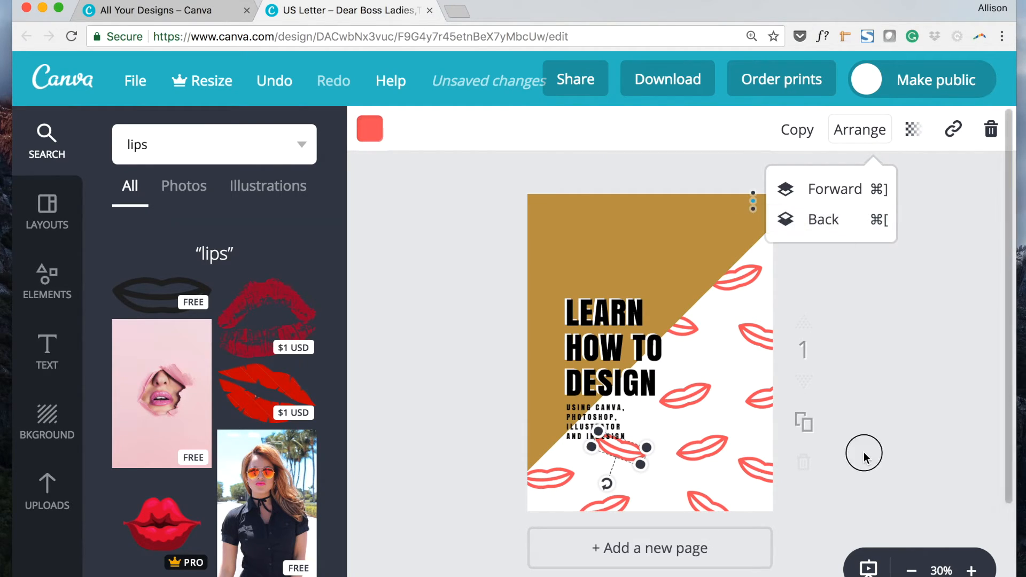
left_click(863, 360)
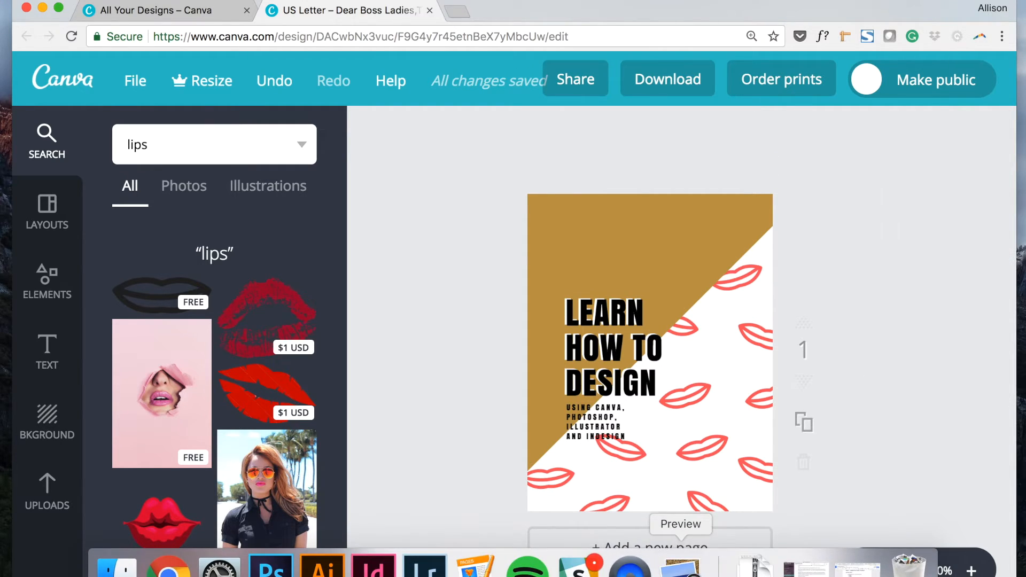
Step: Look at the Diamond moodboard in Preview again, and return to Canva to view the whole page
left_click(680, 560)
left_click(957, 216)
scroll(957, 216, "down", 2)
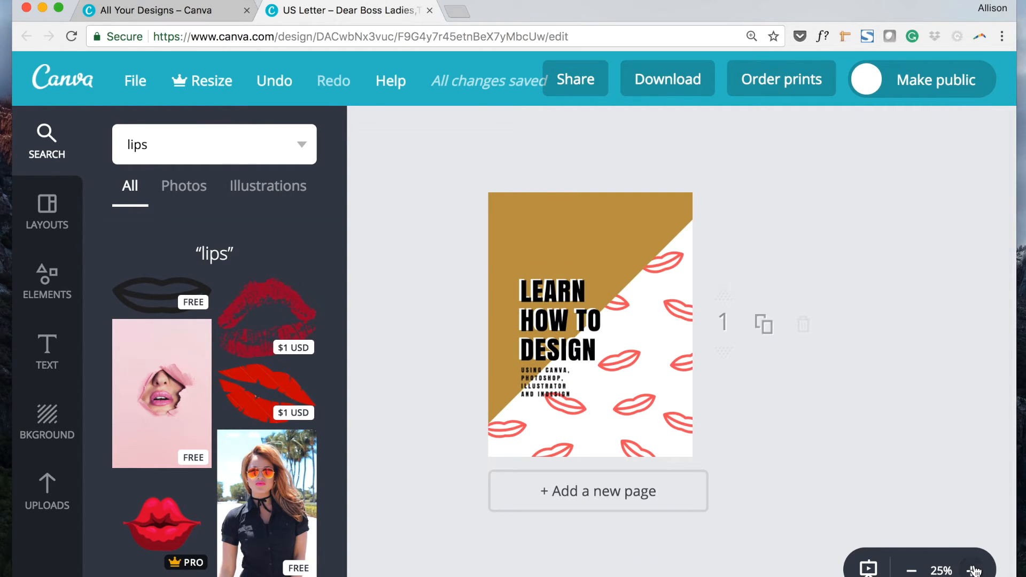
scroll(805, 462, "up", 1)
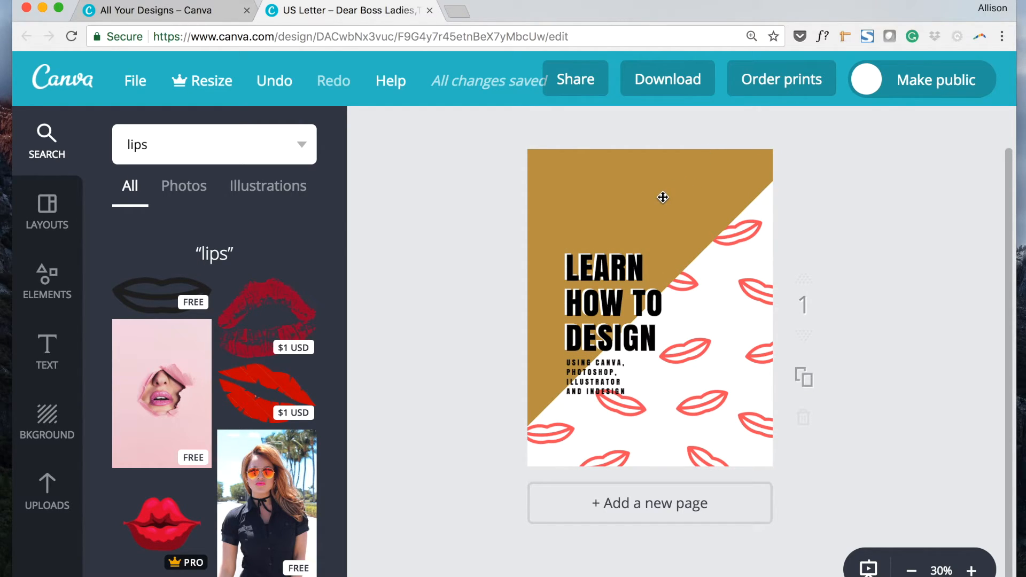
Step: Nudge the golden triangle upward on the page
left_click(594, 214)
key("shift+Up")
key("shift+Up")
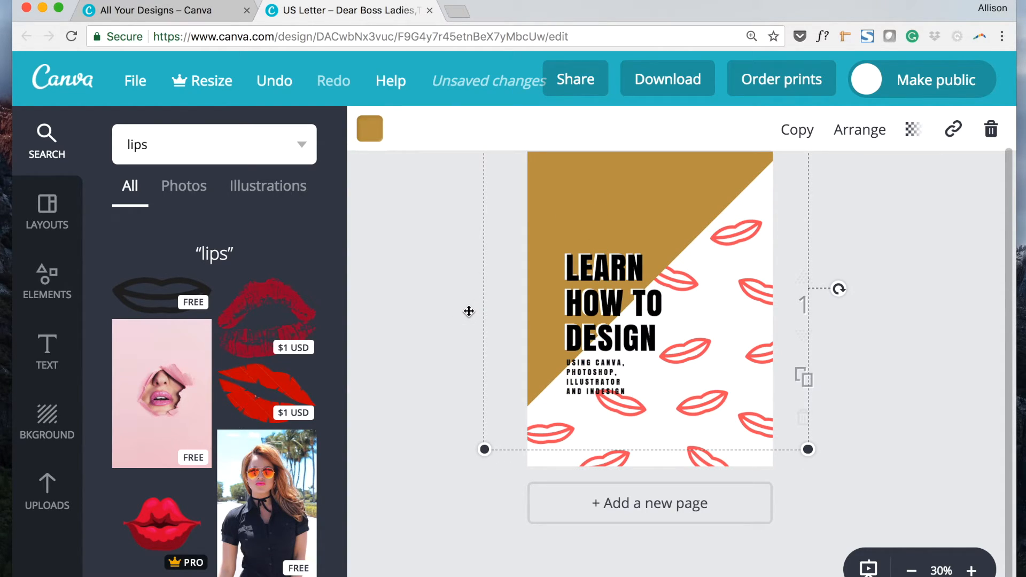
Step: Compare the page with the Diamond moodboard in Preview and return to Canva
left_click(951, 258)
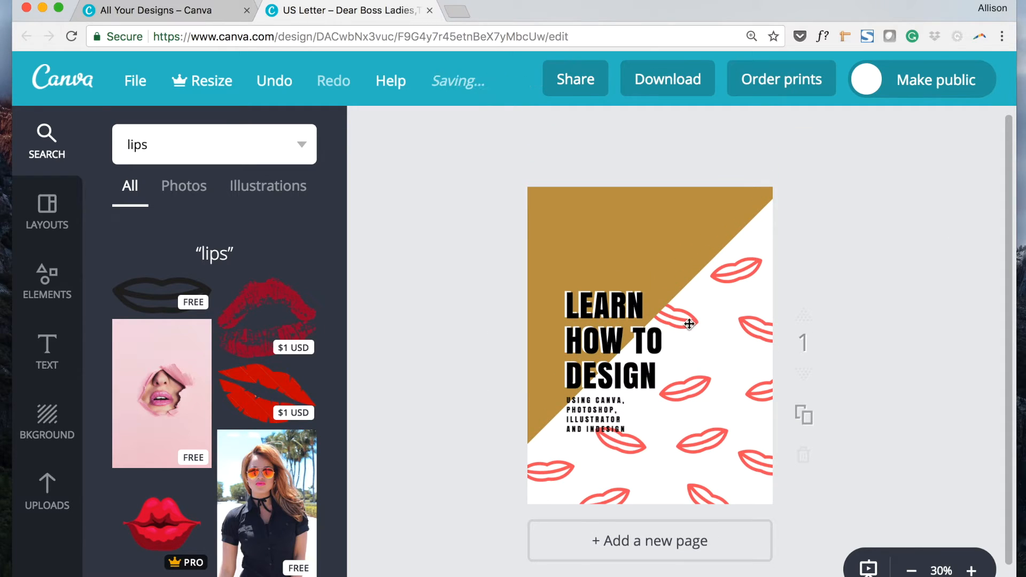
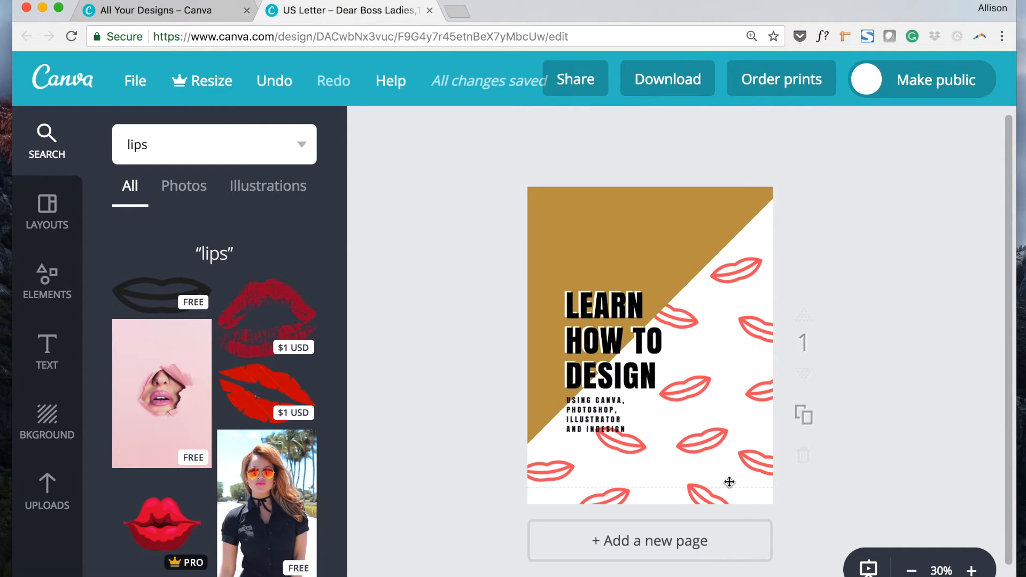
double_click(598, 427)
left_click(598, 414)
left_click(914, 294)
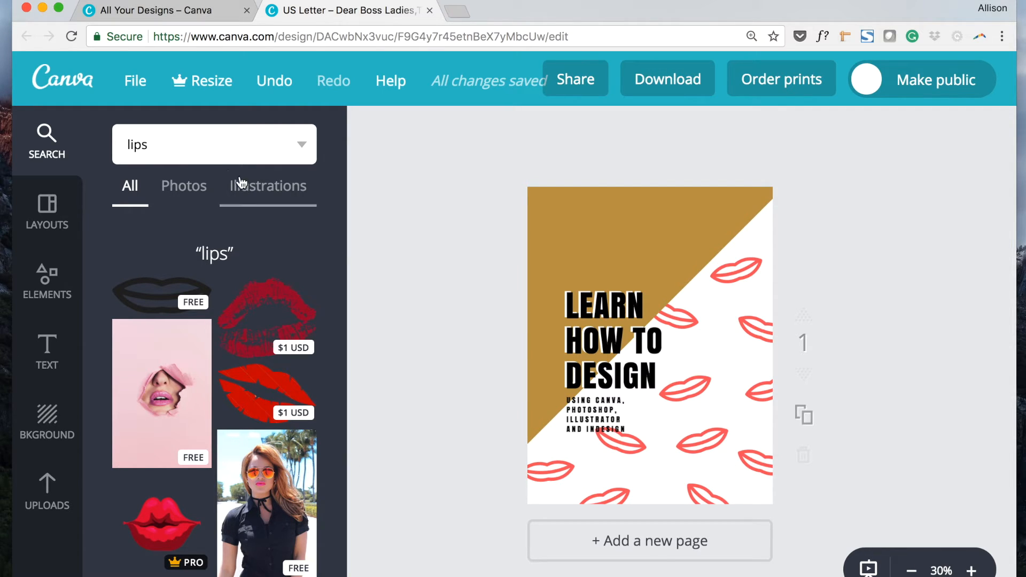
left_click(680, 563)
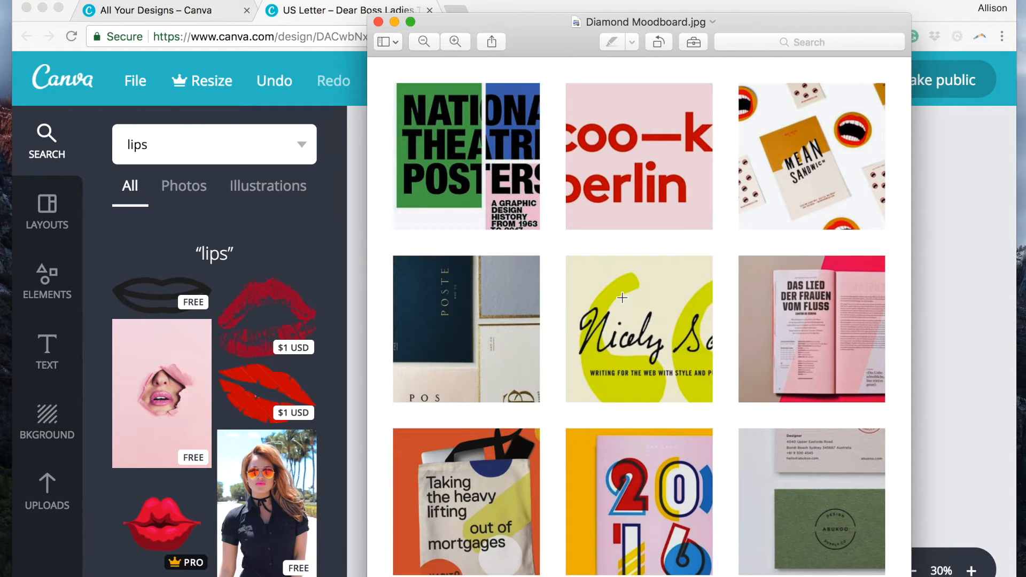
left_click(957, 290)
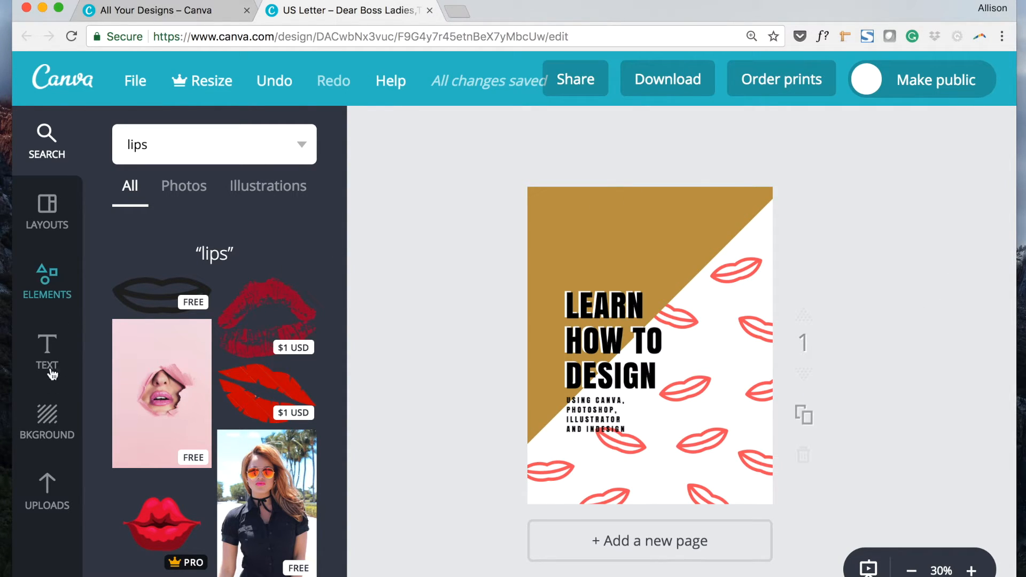
Step: Browse the library of background patterns and textures from the colourful patterns down to the paid photo backgrounds
left_click(47, 422)
scroll(210, 355, "down", 8)
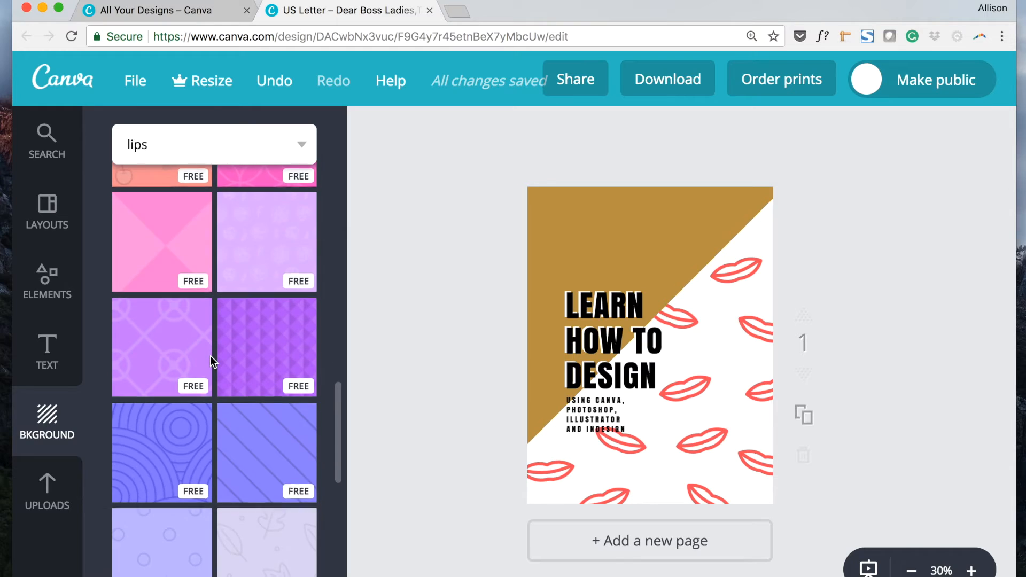
scroll(212, 362, "down", 5)
scroll(212, 362, "down", 4)
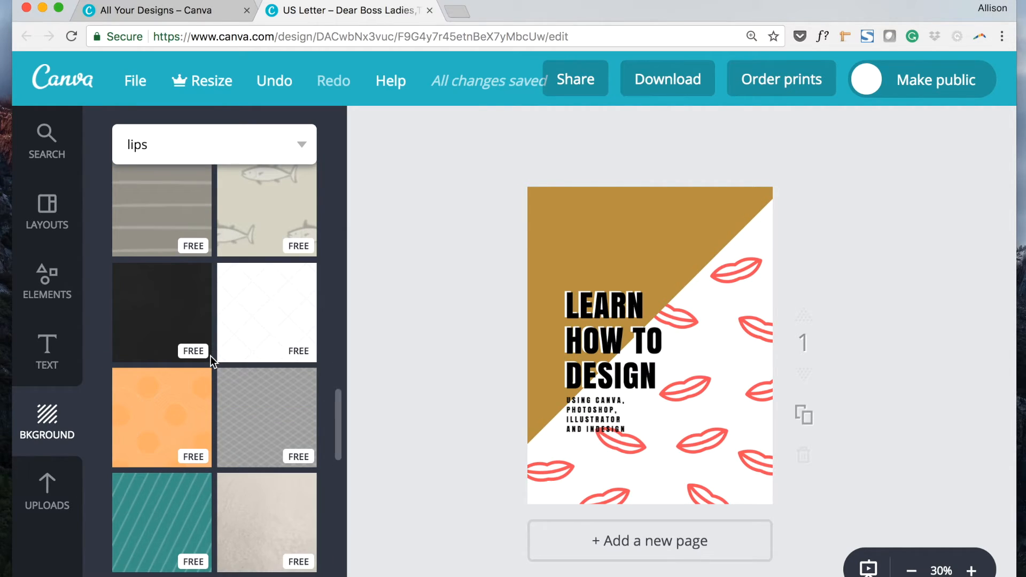
scroll(210, 354, "down", 5)
scroll(210, 354, "down", 6)
scroll(210, 355, "down", 10)
scroll(210, 355, "down", 10)
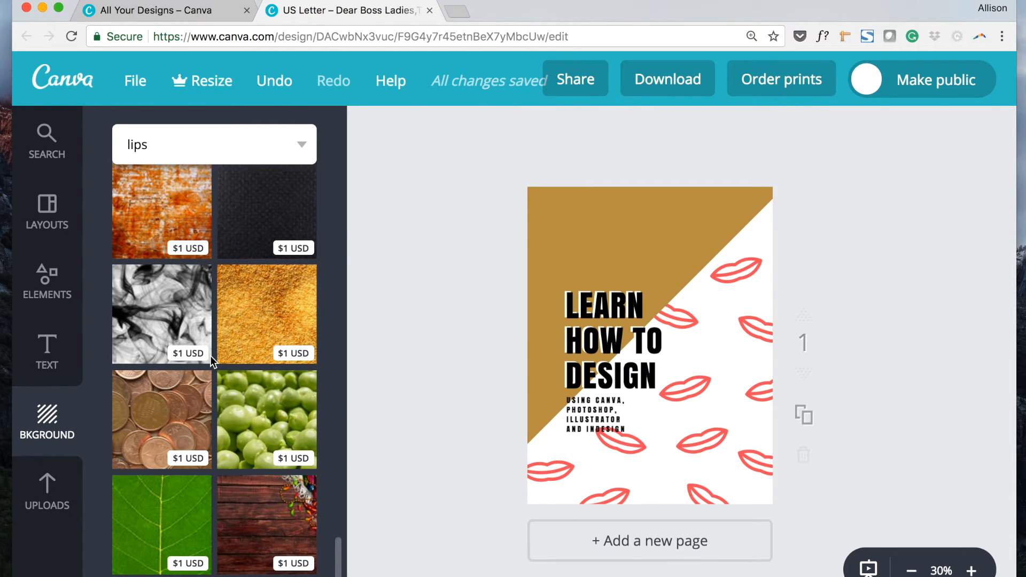
Step: Nudge the golden triangle slightly upward on the page
left_click(579, 234)
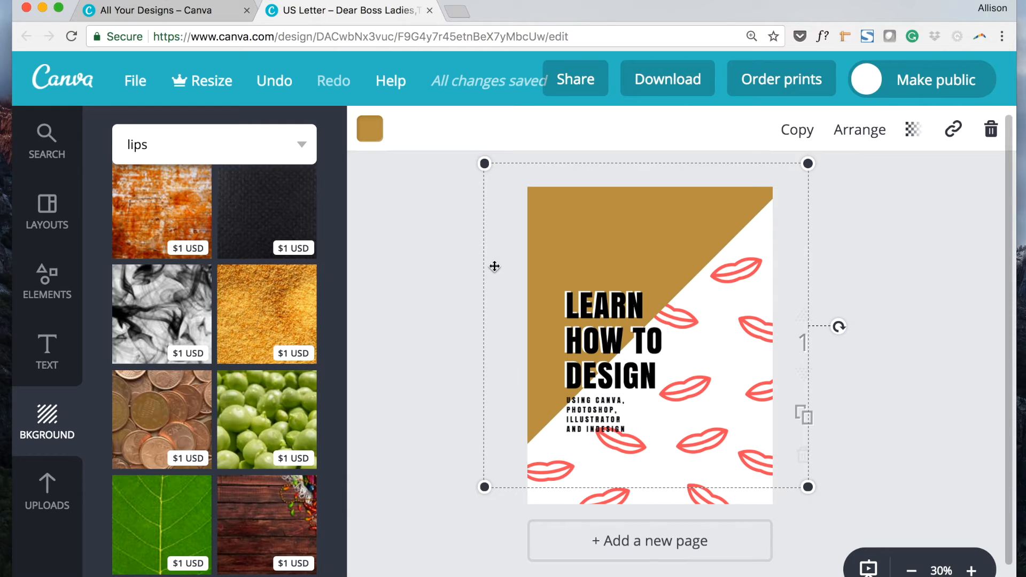
left_click(439, 399)
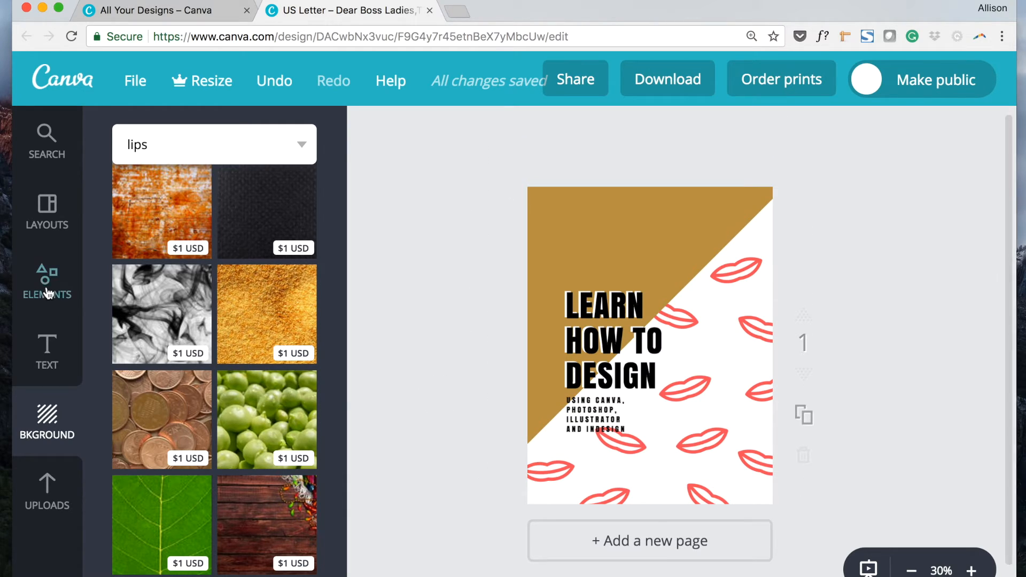
left_click(574, 222)
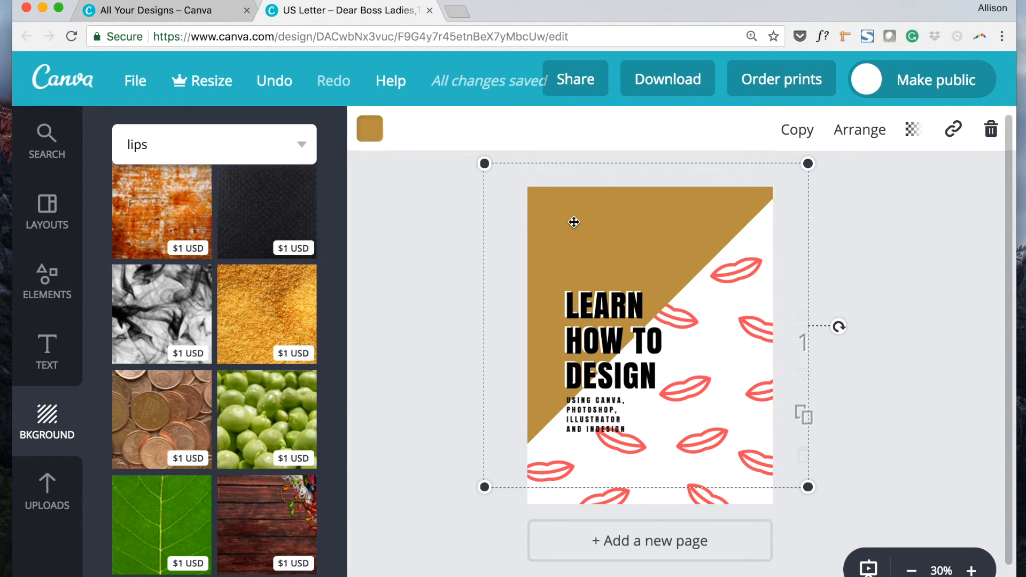
key("Up")
key("Up")
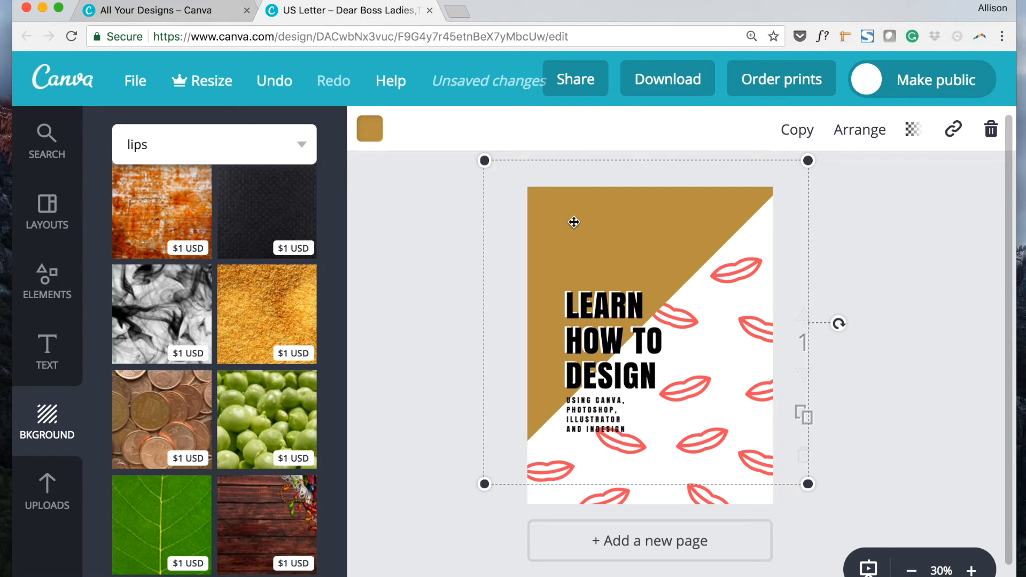
left_click(401, 472)
mouse_move(753, 268)
left_mouse_down()
mouse_move(764, 247)
mouse_move(758, 267)
left_mouse_up()
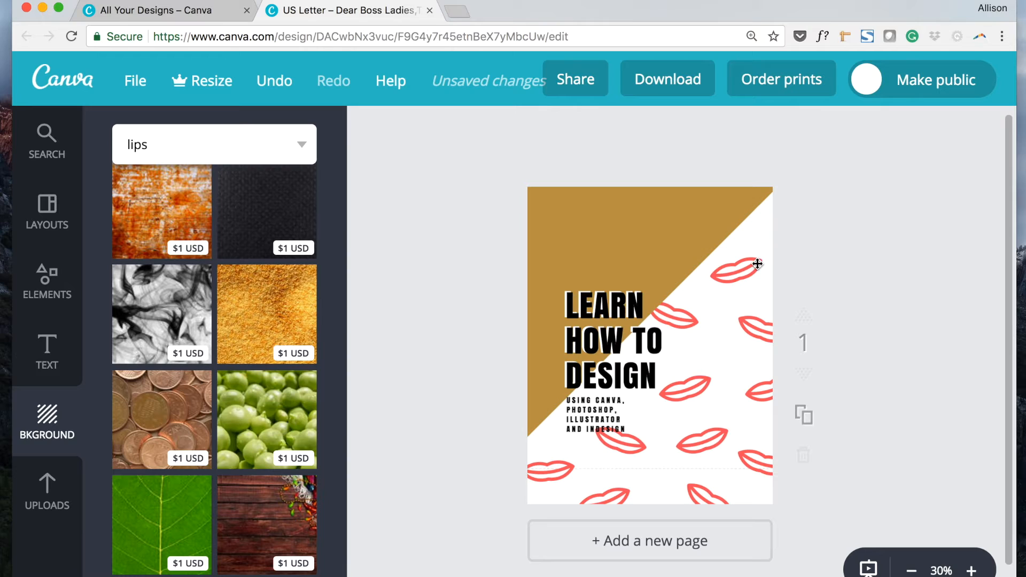
left_click(758, 267)
left_click(737, 279)
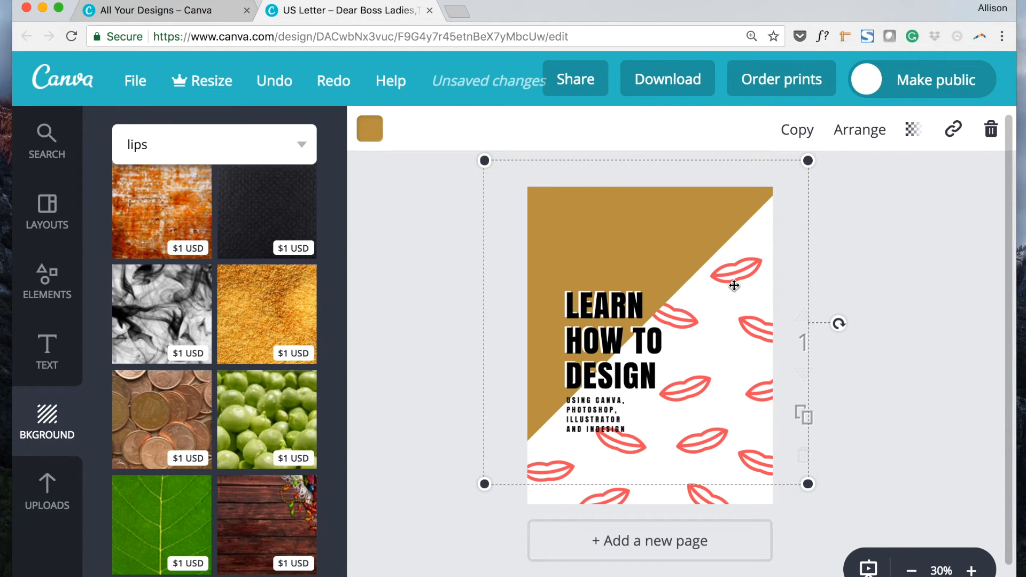
left_click(835, 273)
left_click(741, 280)
left_click(728, 279)
left_click(862, 136)
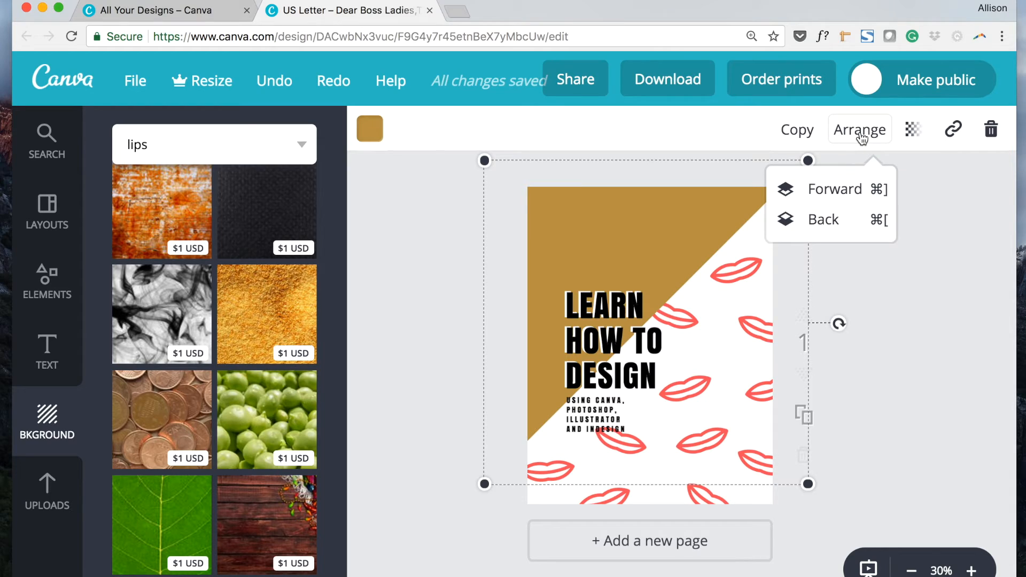
left_click(988, 233)
Step: Place a copy of the bottom right lips at the page's upper right corner and send it backward behind the golden triangle
left_click(709, 505)
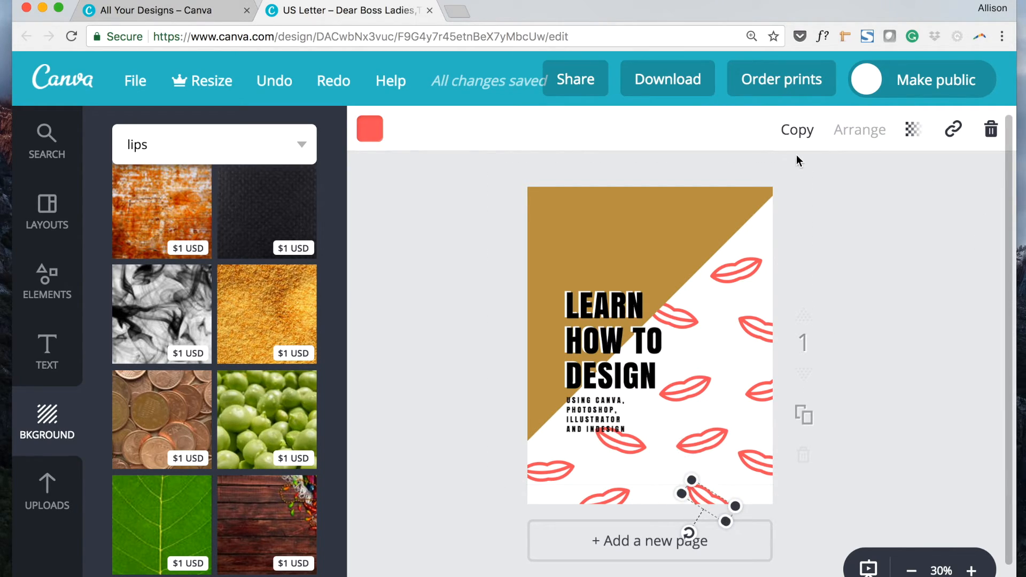
left_click_drag(704, 496, 770, 194)
left_click(861, 129)
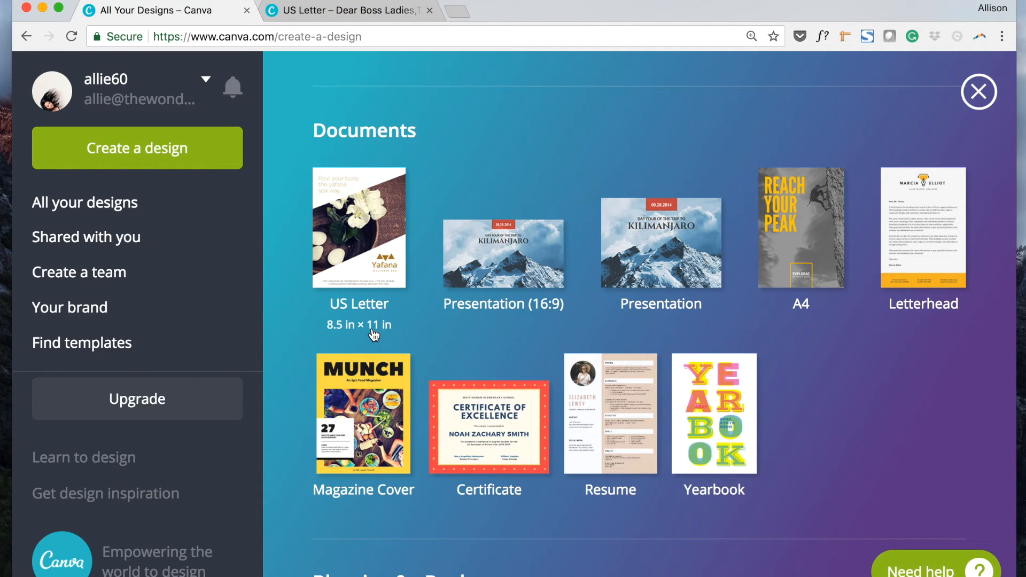
left_click(327, 6)
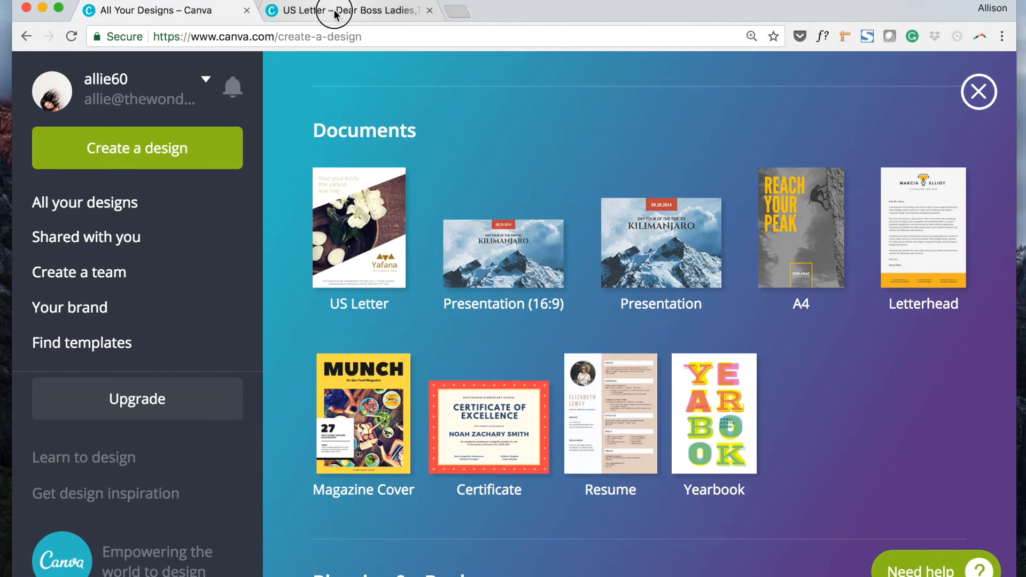
left_click(855, 130)
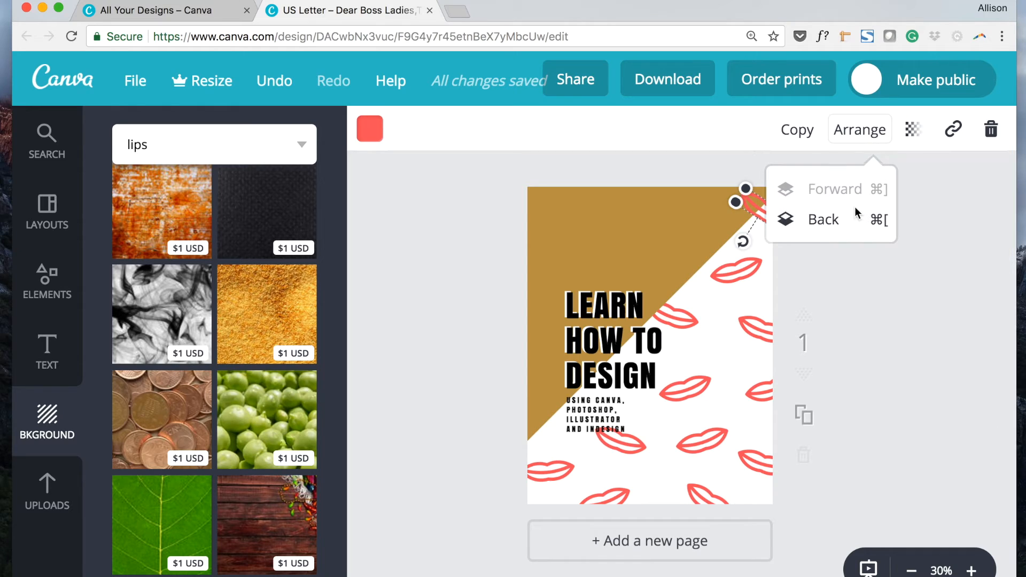
left_click(854, 215)
left_click(929, 296)
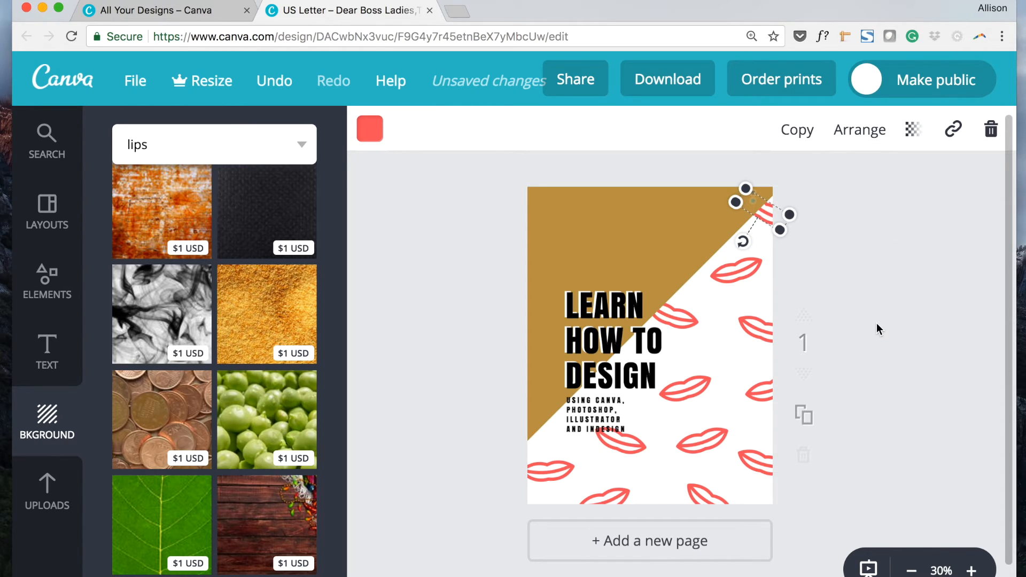
left_click(876, 322)
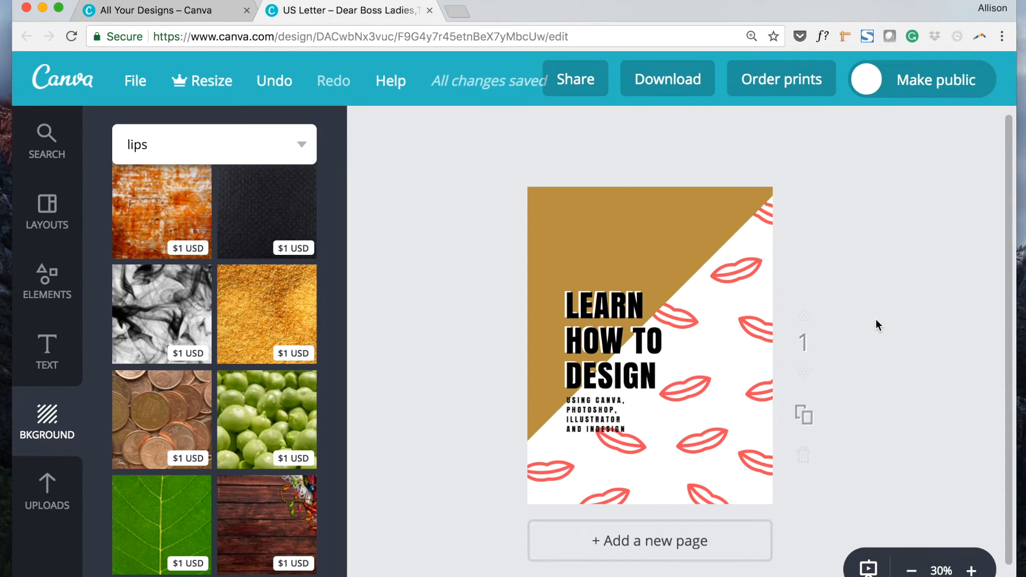
Step: Recolour the whole LEARN HOW TO DESIGN heading with the dark grey from the default palette
double_click(584, 357)
left_click_drag(653, 379, 564, 290)
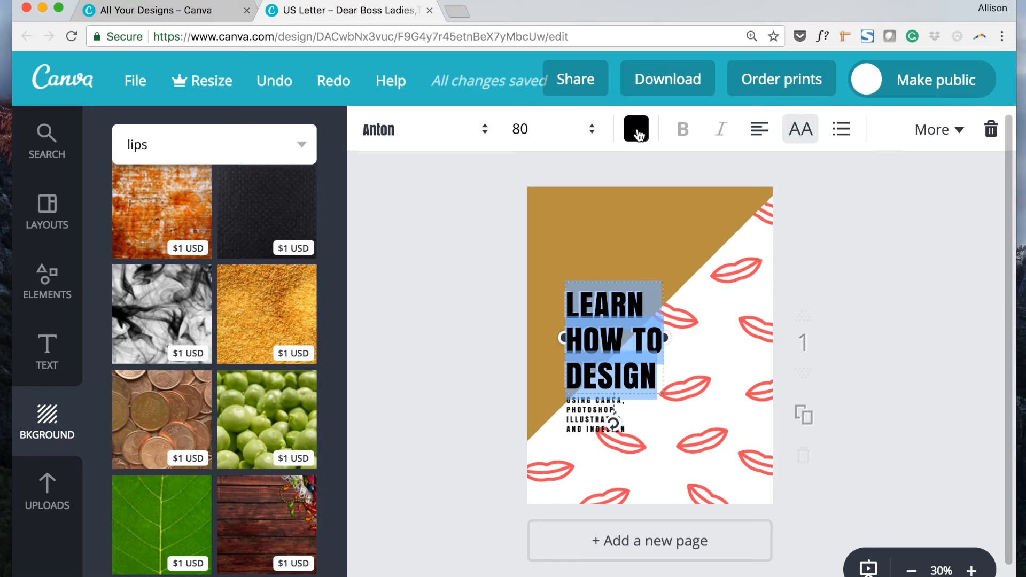
left_click(637, 132)
left_click(688, 406)
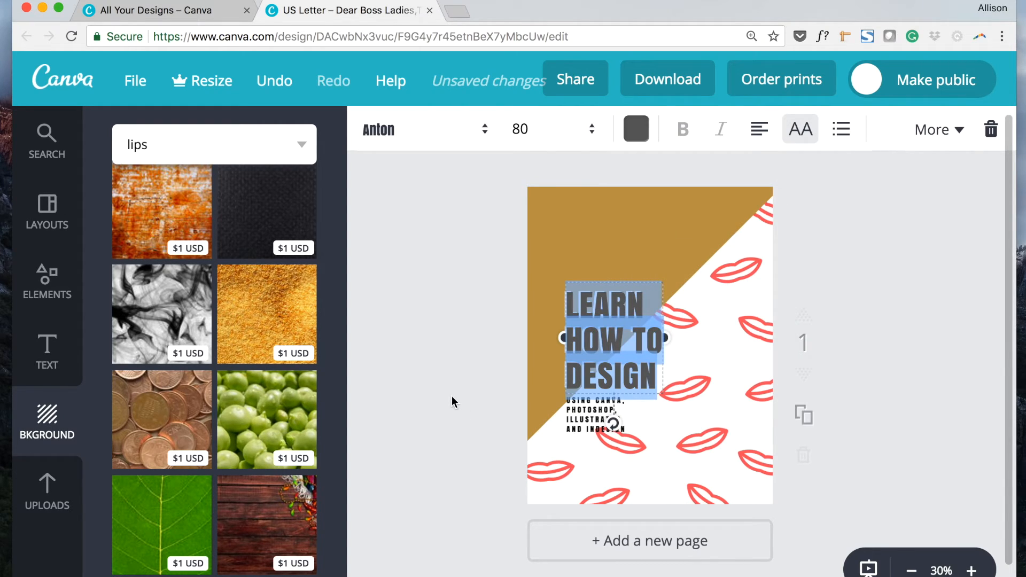
left_click(452, 396)
Step: Set the LEARN HOW TO DESIGN heading's colour to custom dark grey 3a3a3a and copy the colour code
left_click(612, 350)
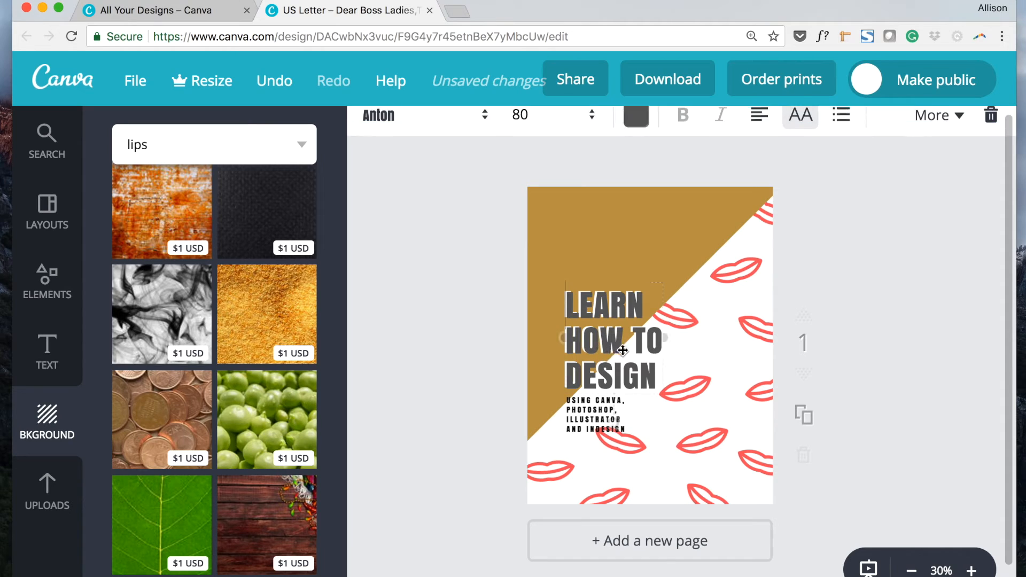
left_click_drag(656, 373, 563, 301)
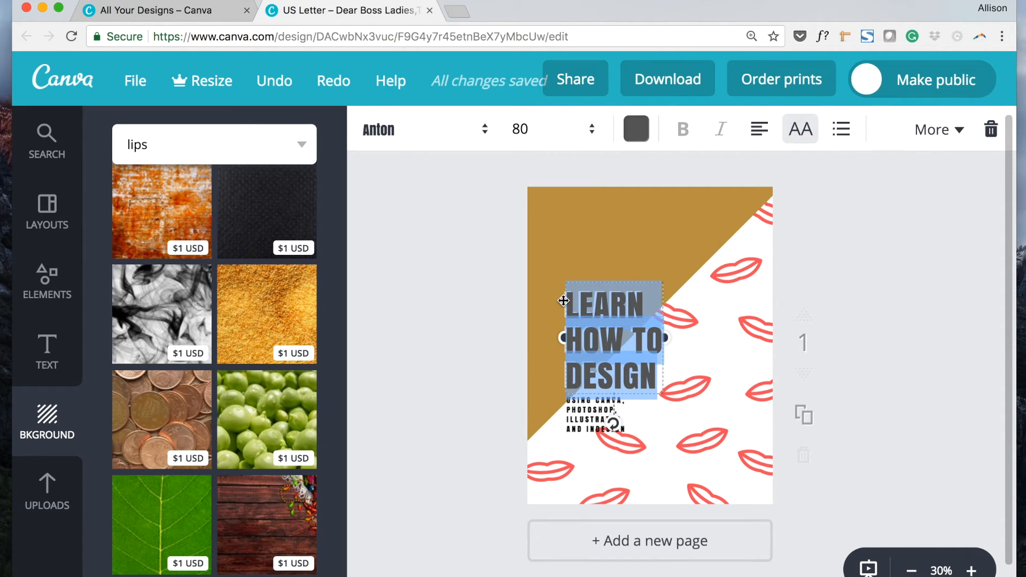
left_click(643, 131)
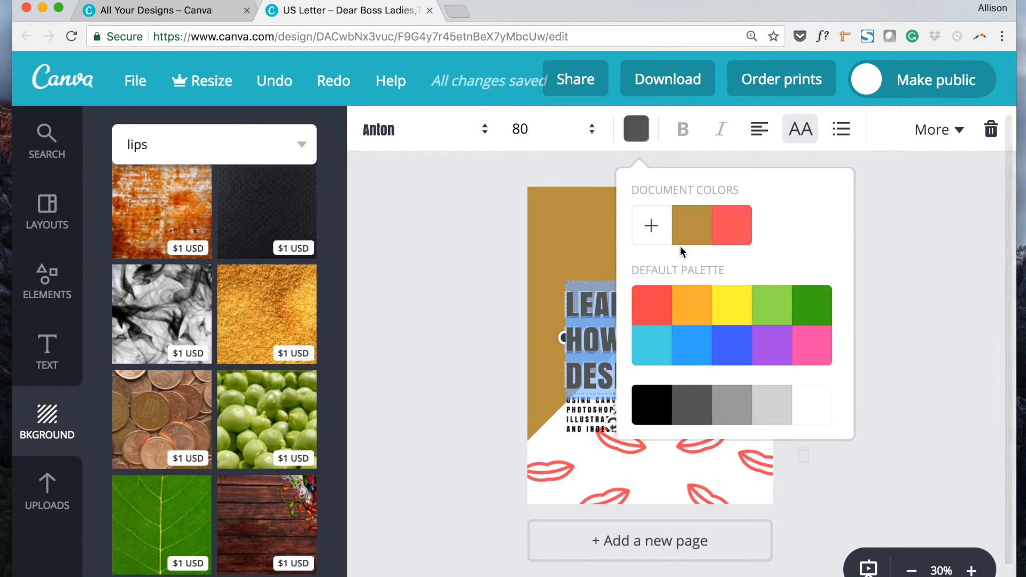
left_click(650, 226)
left_click_drag(801, 452, 814, 455)
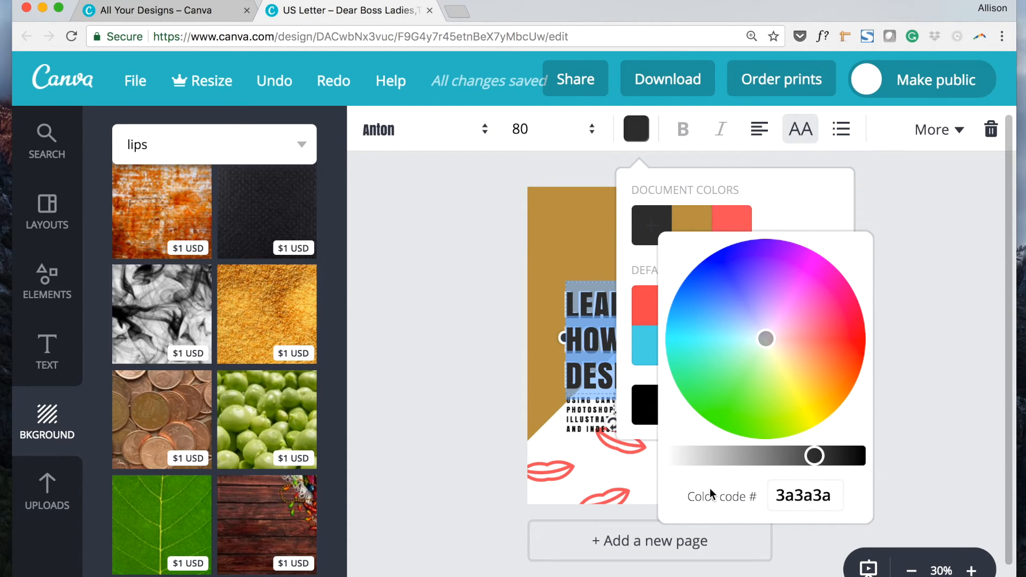
double_click(797, 494)
right_click(797, 495)
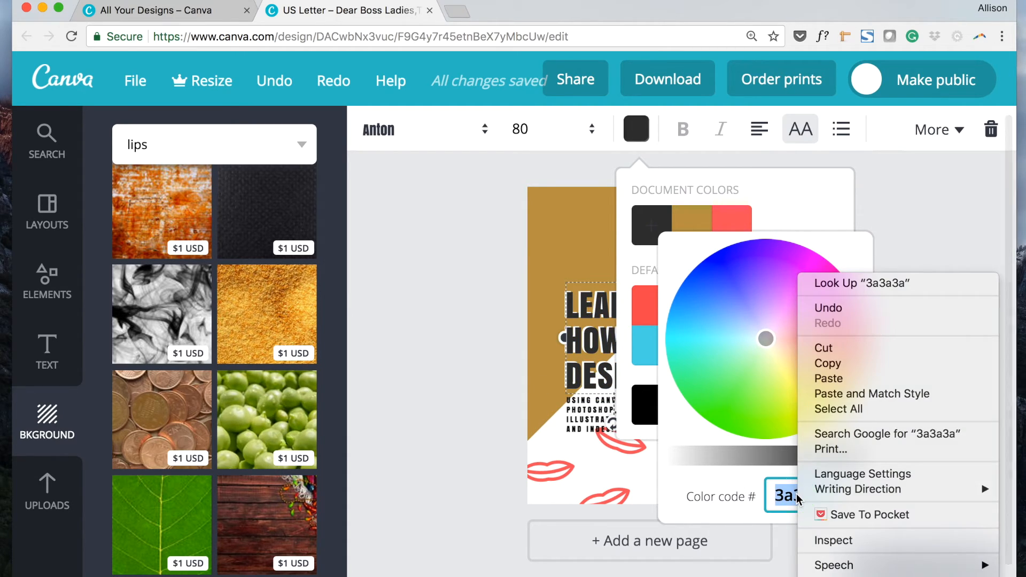
left_click(836, 363)
left_click(436, 395)
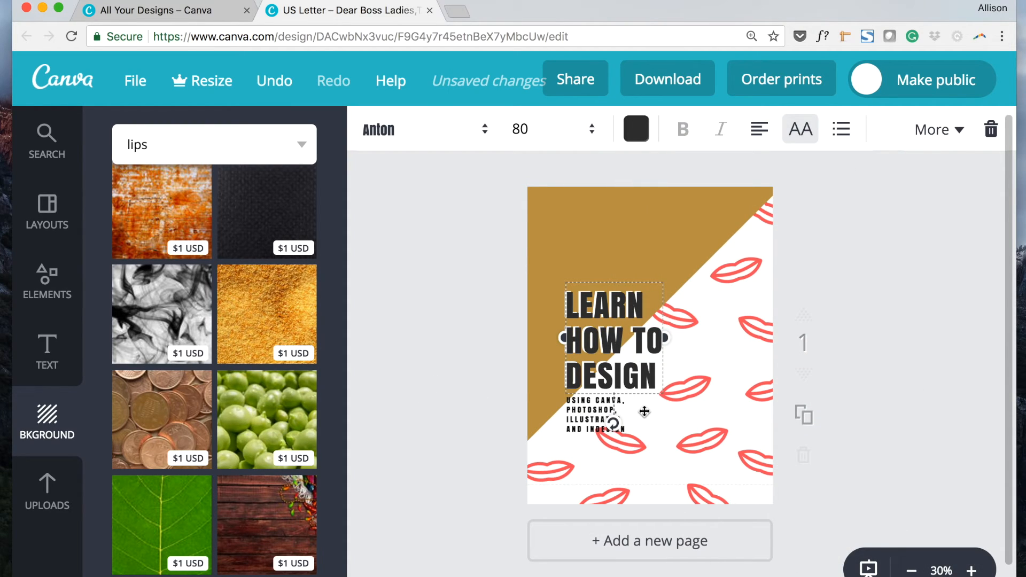
Step: Recolour the whole USING CANVA, PHOTOSHOP, ILLUSTRATOR AND INDESIGN subtitle with the dark grey from the document colours
double_click(573, 425)
left_click_drag(631, 430, 557, 389)
left_click(635, 128)
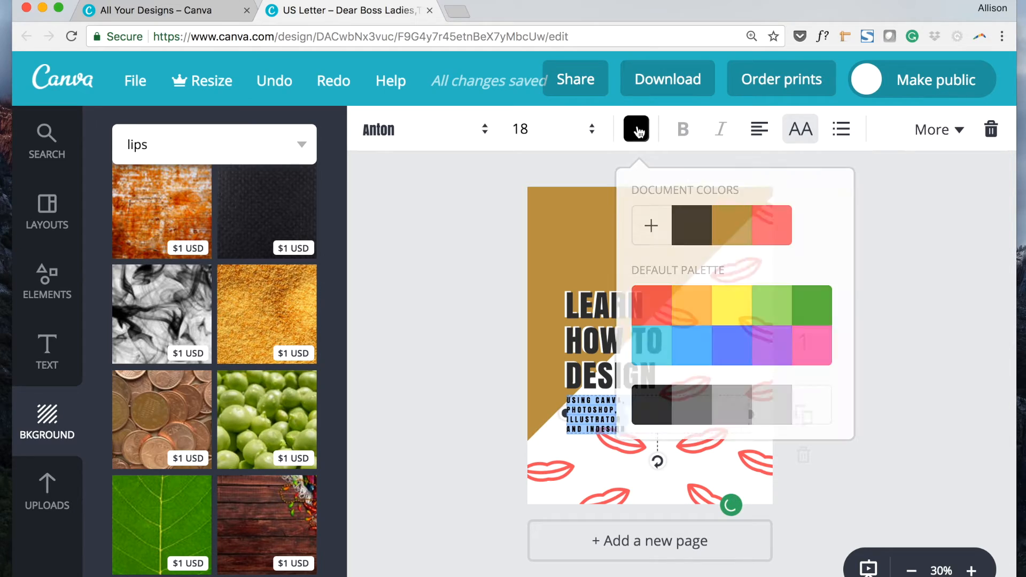
left_click(692, 234)
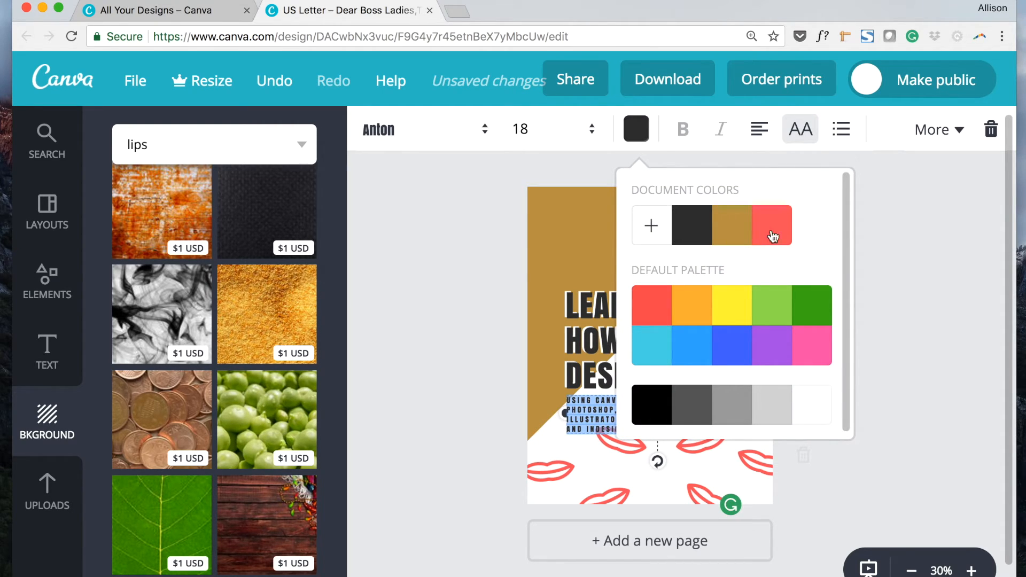
left_click(483, 353)
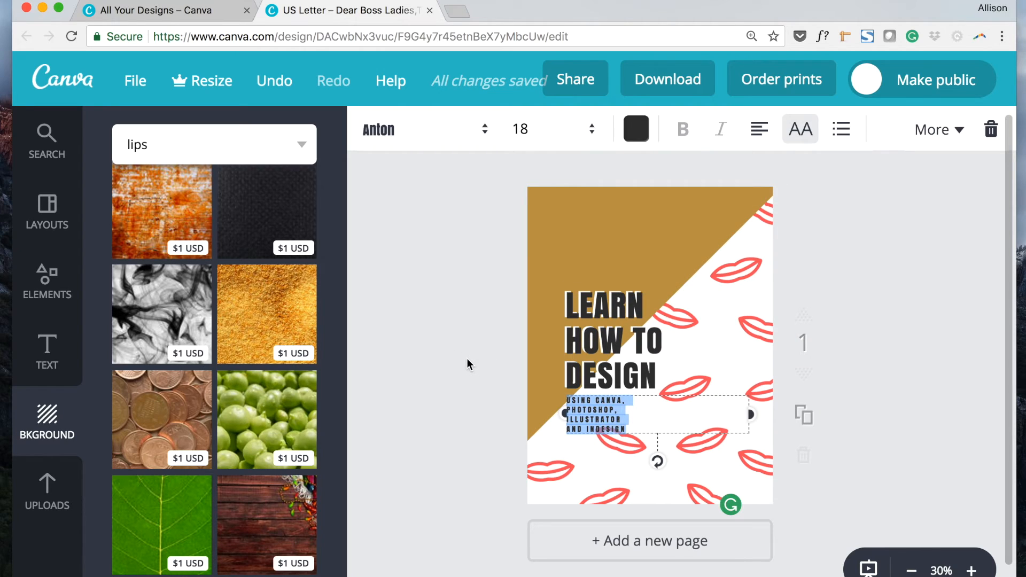
left_click(467, 359)
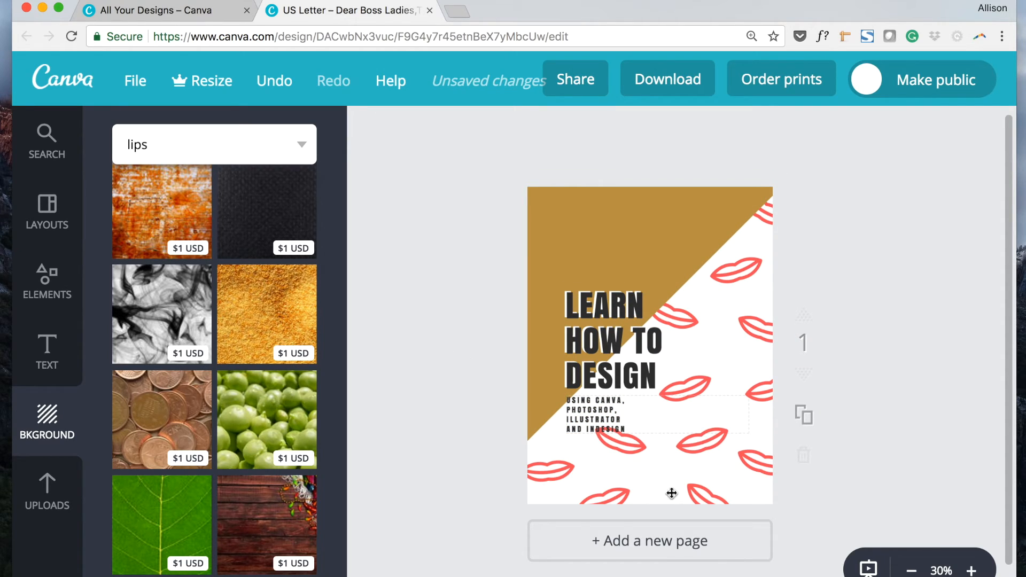
Step: Change the font of the whole dark LEARN HOW TO DESIGN heading to Cooper Hewitt Heavy in italic
left_click(568, 225)
left_click(450, 272)
left_click(612, 326)
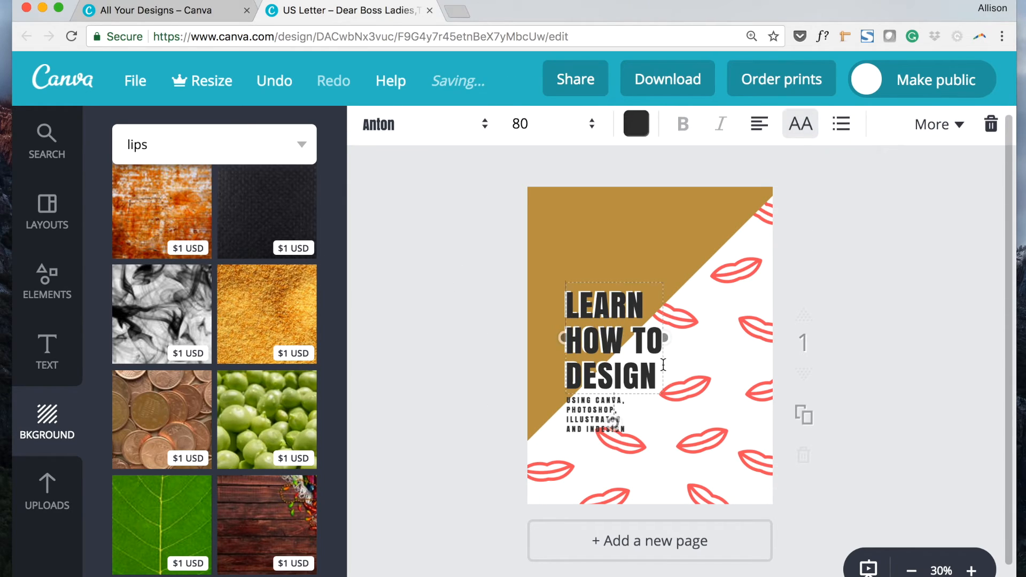
left_click_drag(658, 374, 552, 298)
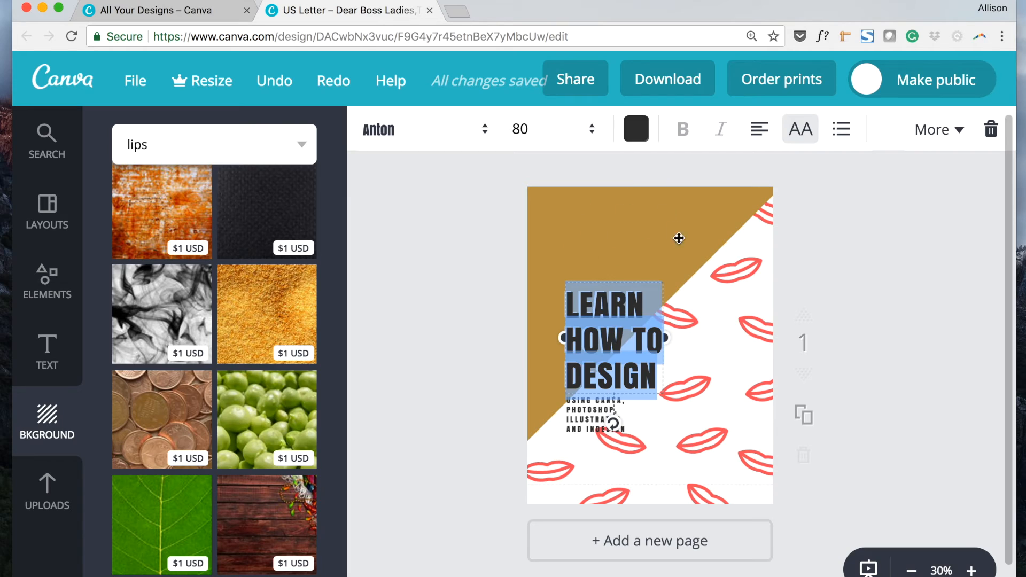
left_click(591, 132)
left_click(479, 129)
scroll(483, 376, "down", 1)
scroll(483, 375, "down", 10)
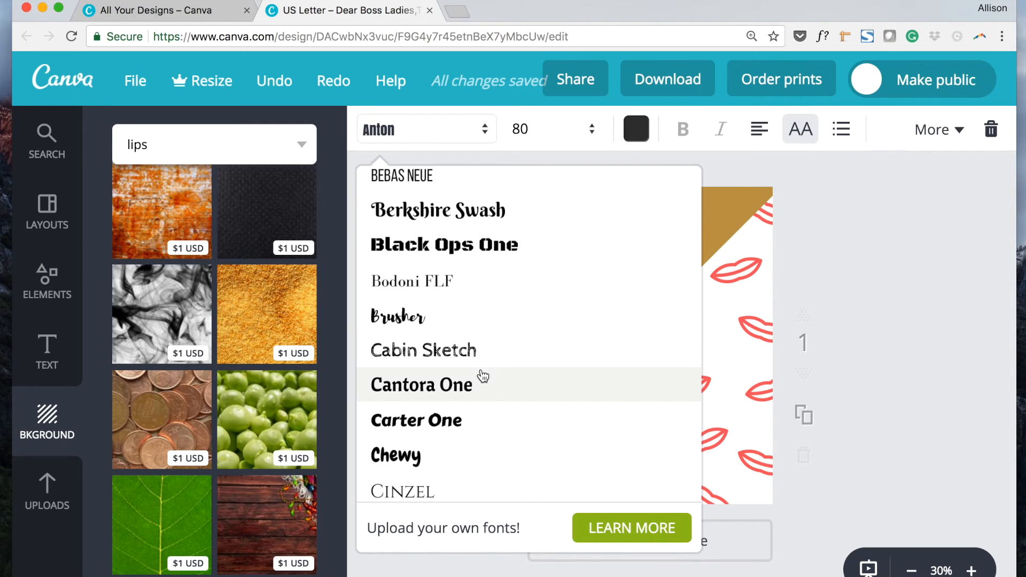
scroll(483, 375, "down", 8)
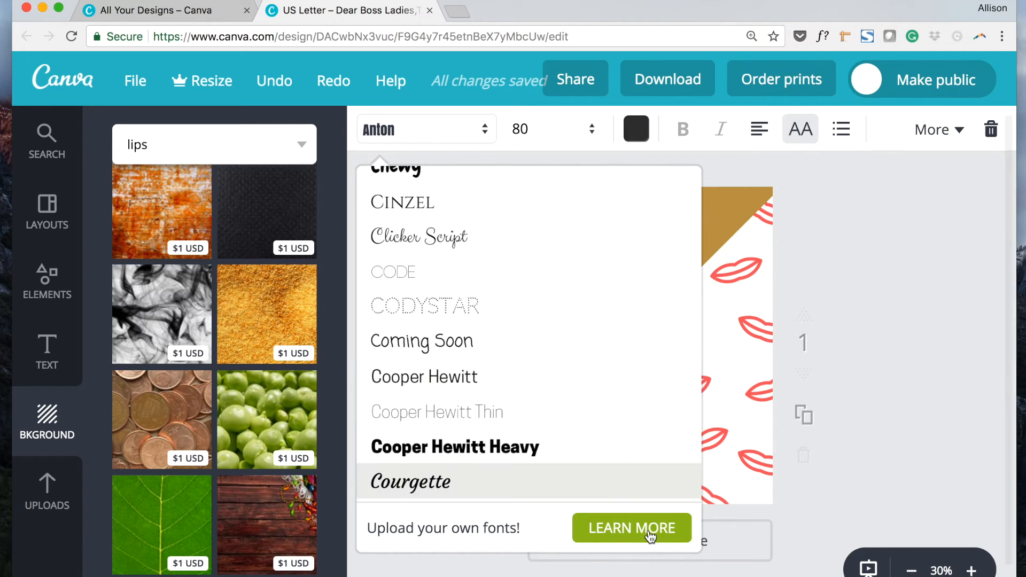
left_click(492, 454)
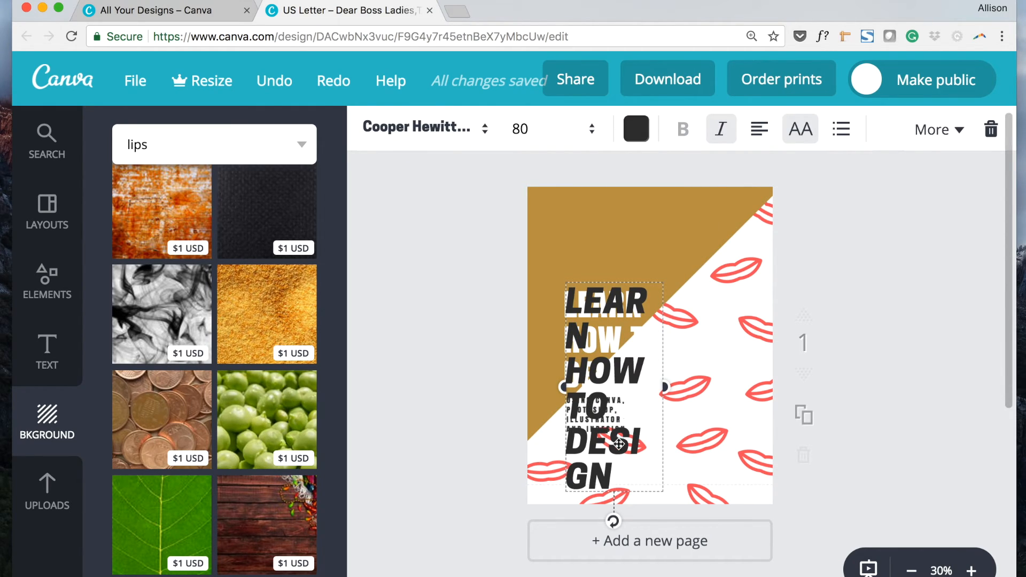
Step: Reduce the font size of the whole LEARN HOW TO DESIGN heading, trying 72 and settling on 64
left_click_drag(615, 479, 535, 252)
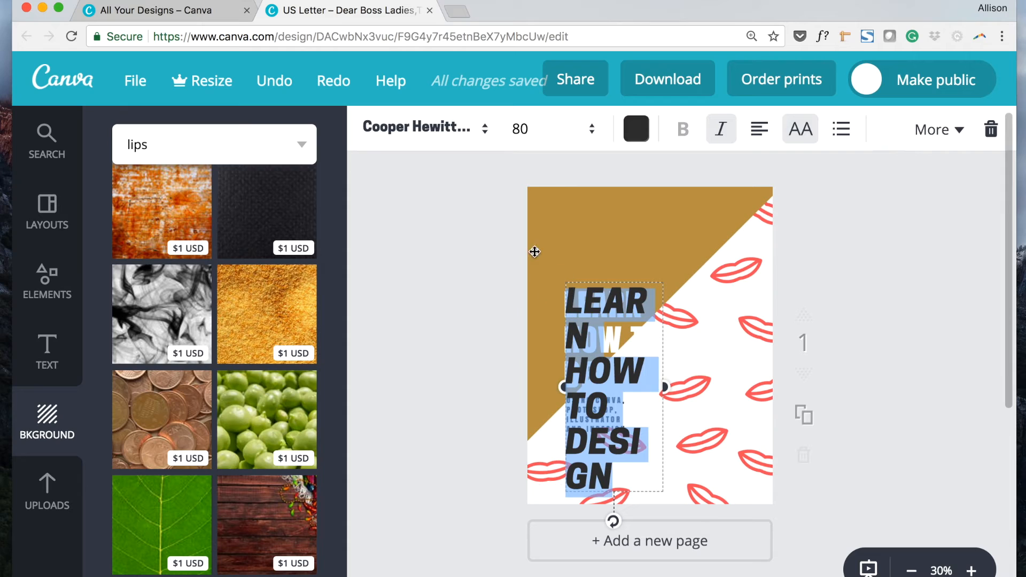
left_click(587, 129)
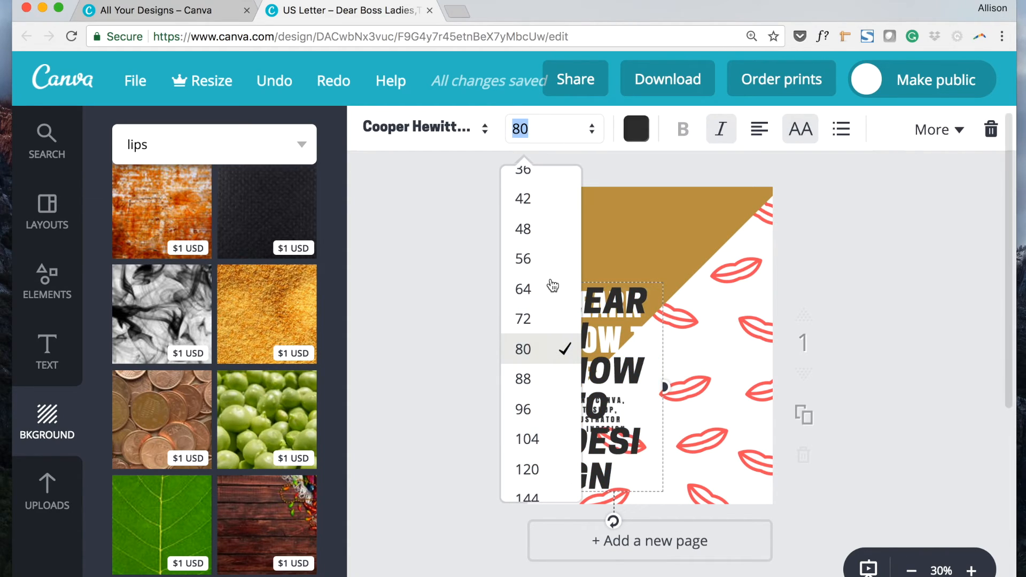
left_click(569, 319)
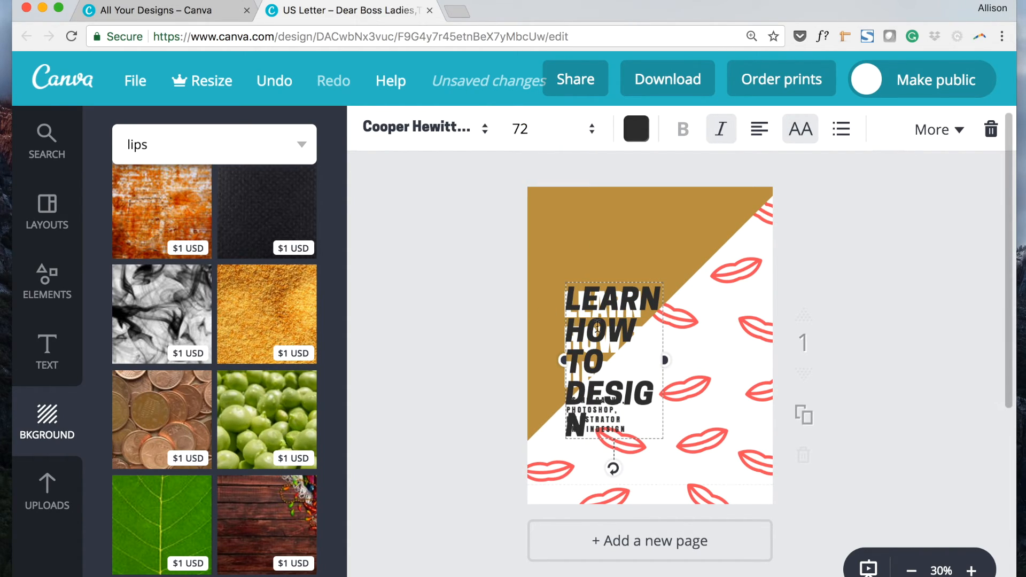
left_click(592, 128)
left_click(527, 288)
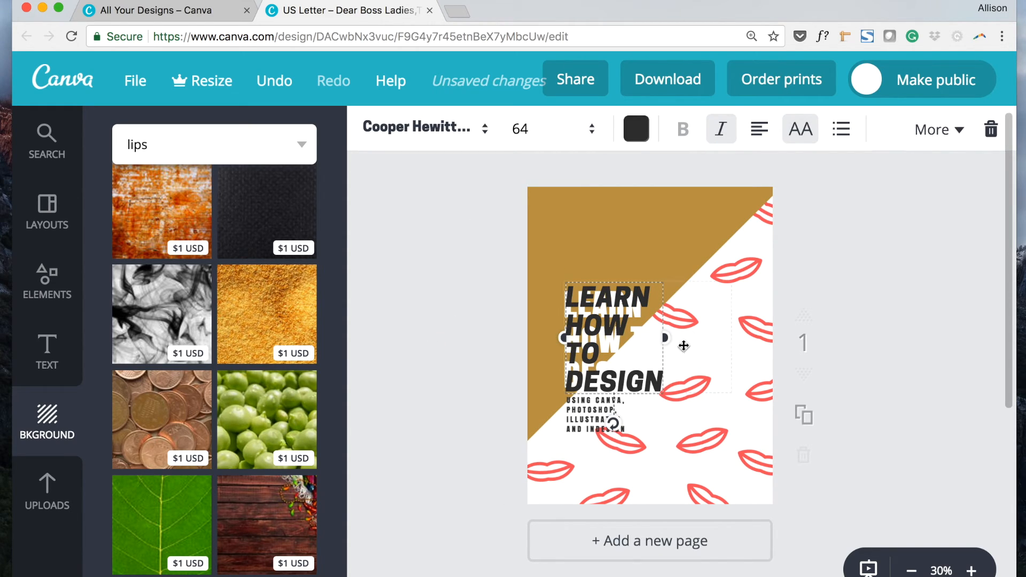
Step: Widen the heading's text box so HOW TO fits on one line, and shift the heading slightly down and left
left_click_drag(669, 333, 684, 336)
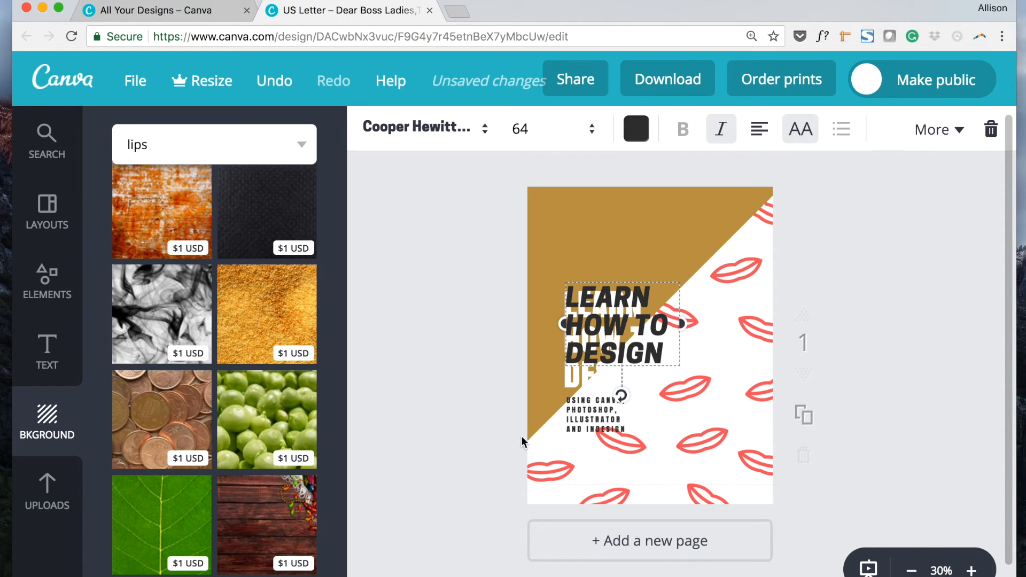
left_click(469, 344)
mouse_move(597, 329)
left_mouse_down()
mouse_move(615, 333)
mouse_move(607, 342)
mouse_move(593, 335)
left_mouse_up()
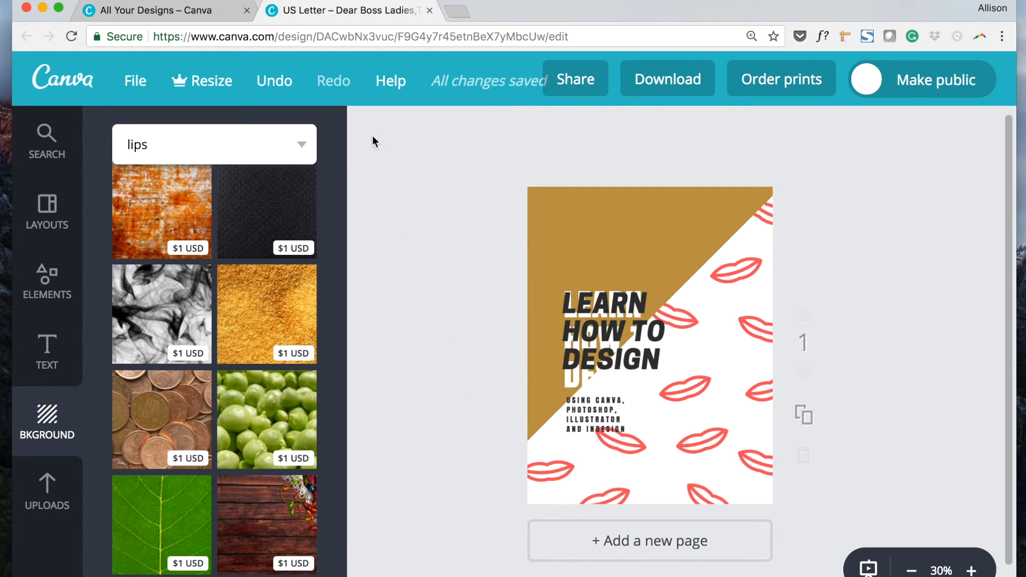
Step: Undo the heading's move, widening, size and font changes until it is back in Anton at size 80
left_click(274, 85)
left_click(275, 85)
left_click(274, 84)
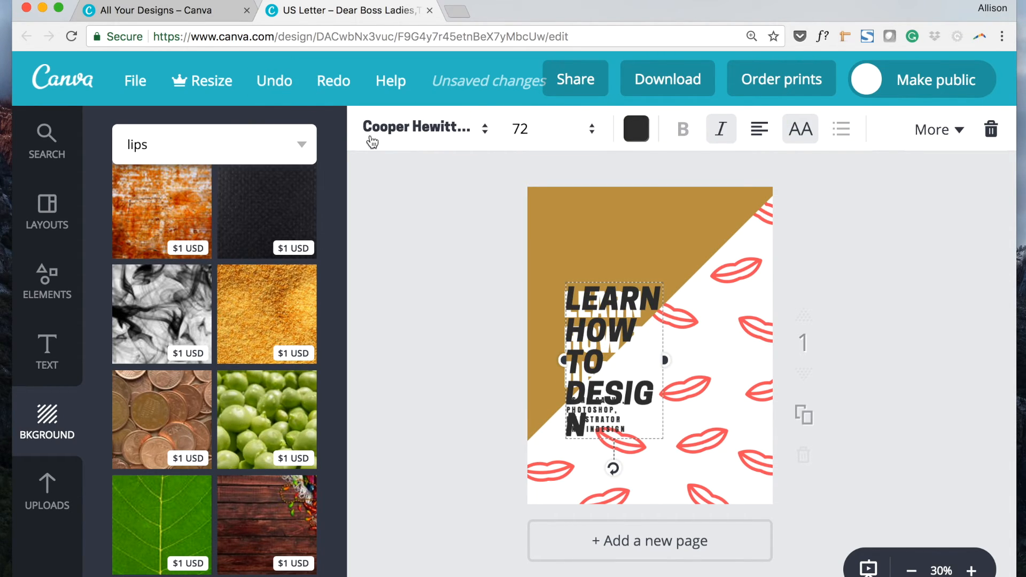
left_click(267, 88)
left_click(267, 88)
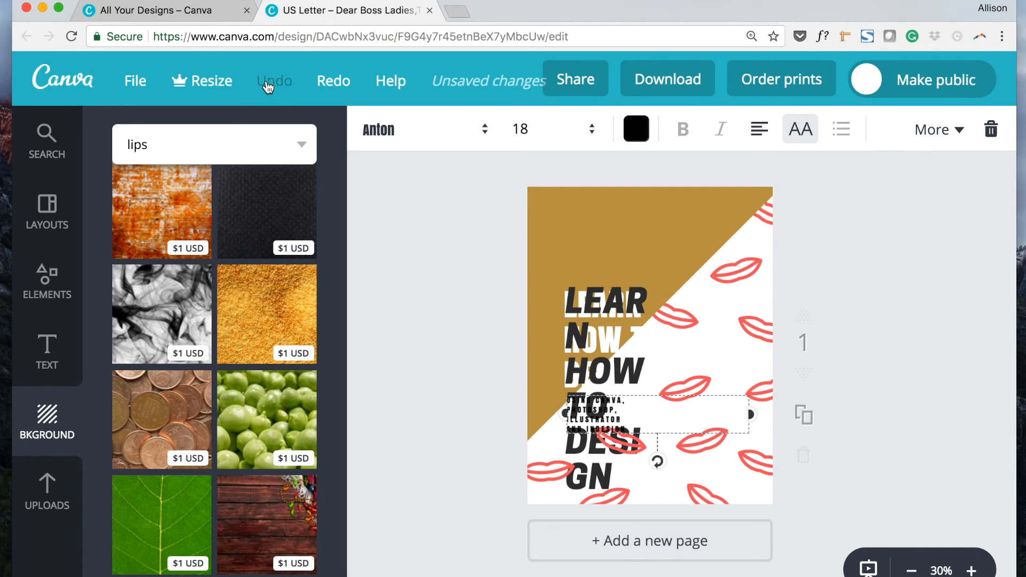
left_click(267, 87)
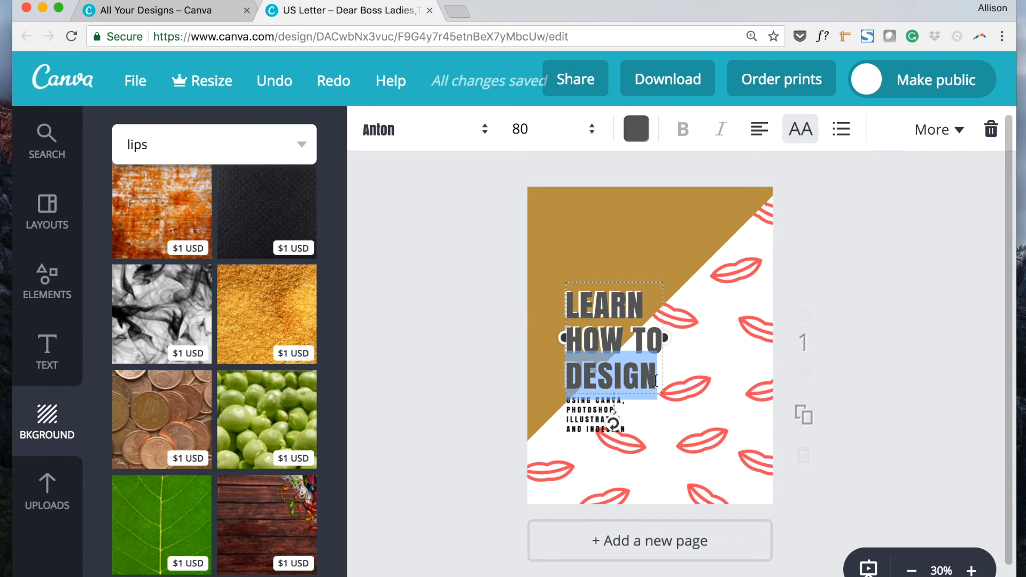
Step: Recolour the whole LEARN HOW TO DESIGN heading with the darkest grey from the document colours
left_click_drag(655, 381, 557, 314)
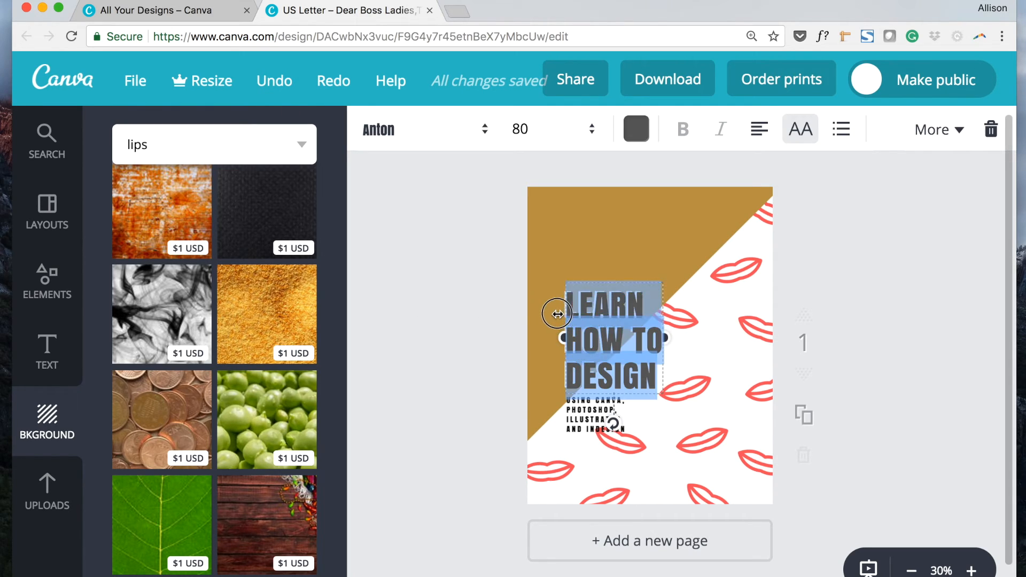
left_click(641, 142)
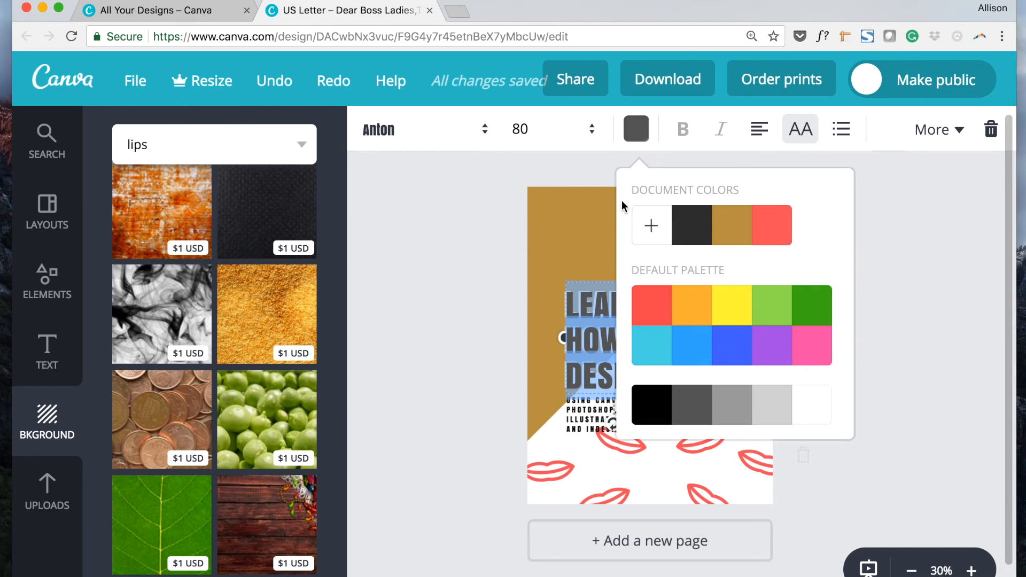
left_click(380, 290)
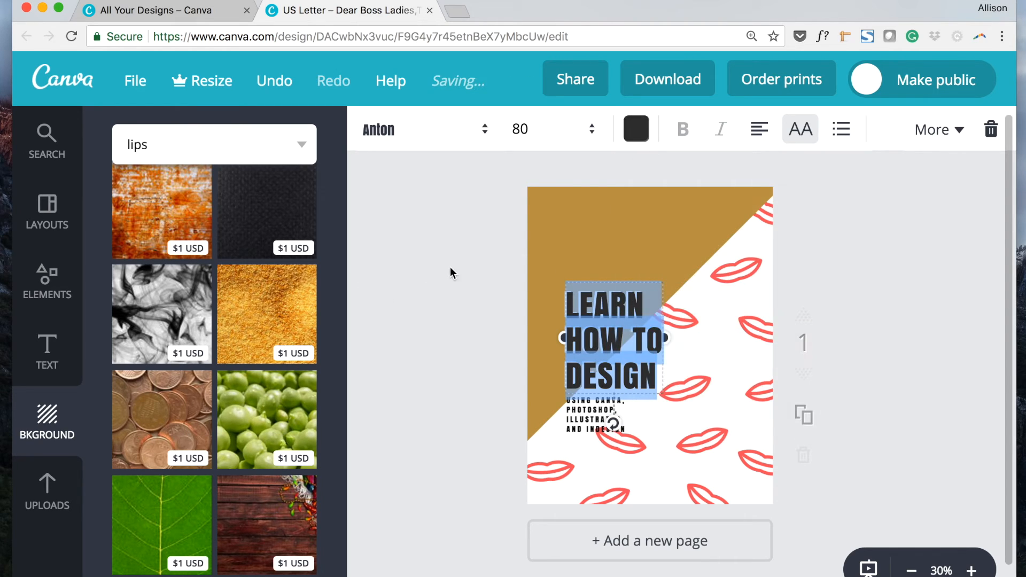
left_click(435, 269)
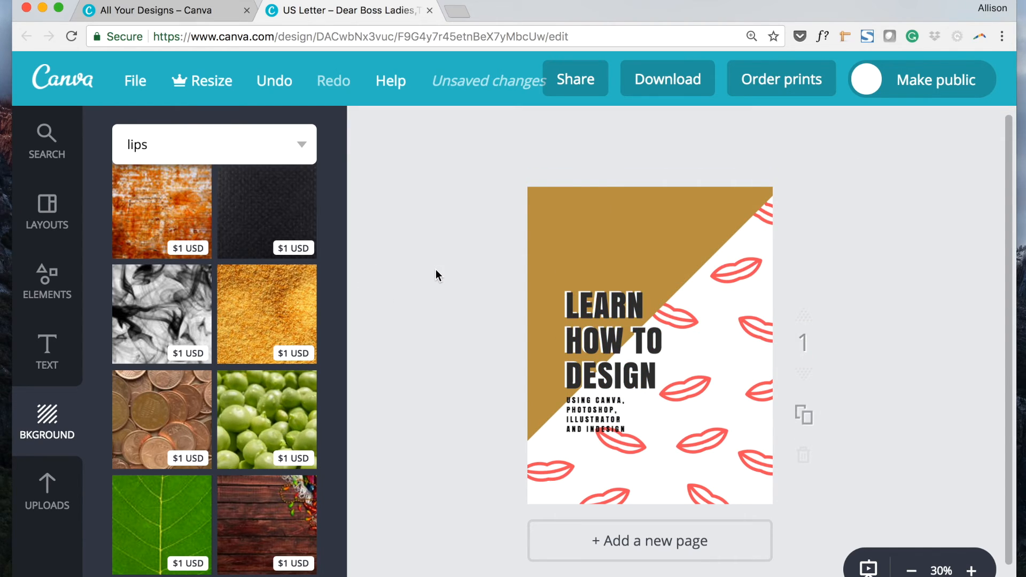
Step: Nudge the dark LEARN HOW TO DESIGN heading vertically to fine-tune its offset from the white copy behind it
left_click(598, 307)
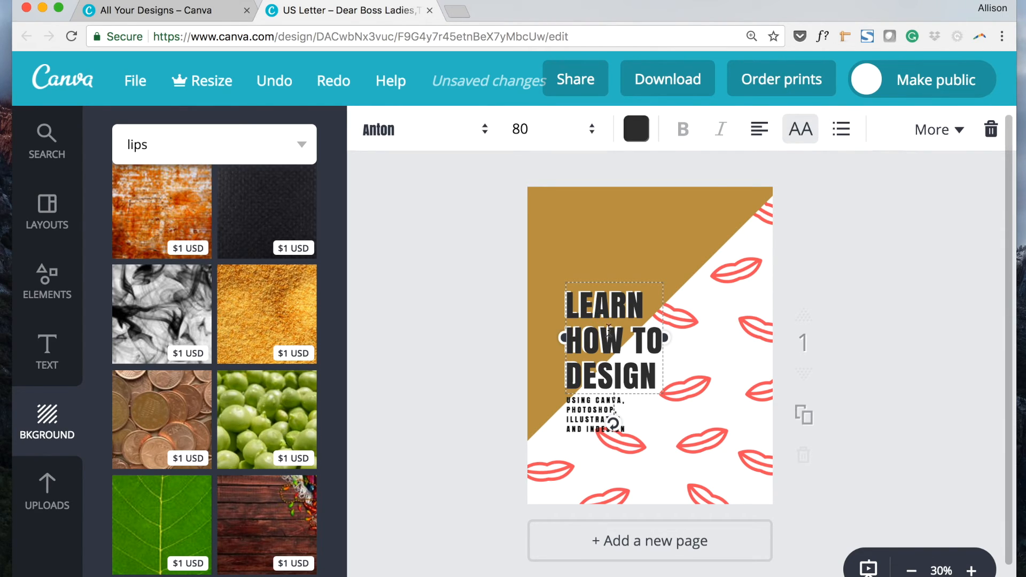
key("super+minus")
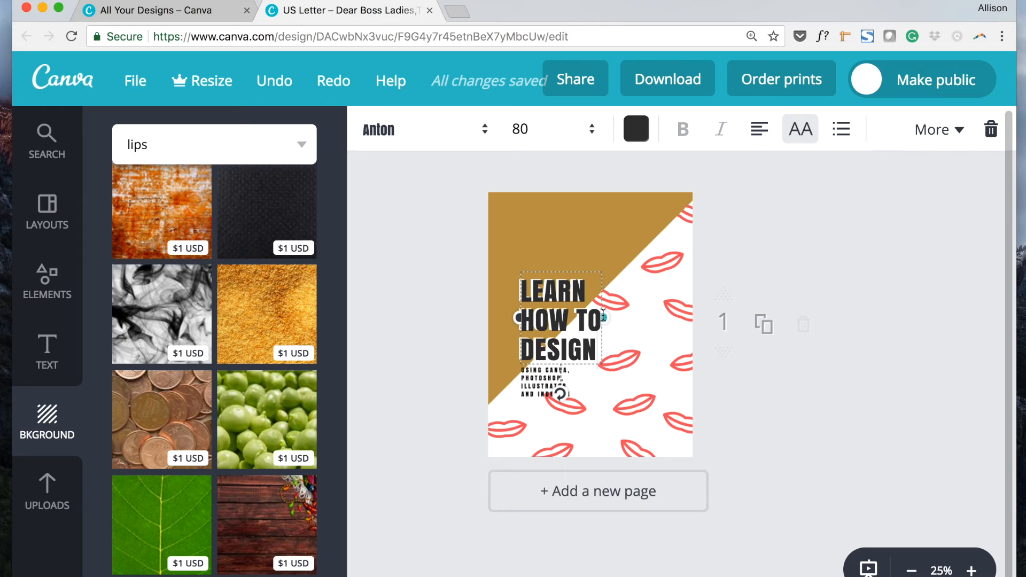
left_click(605, 319)
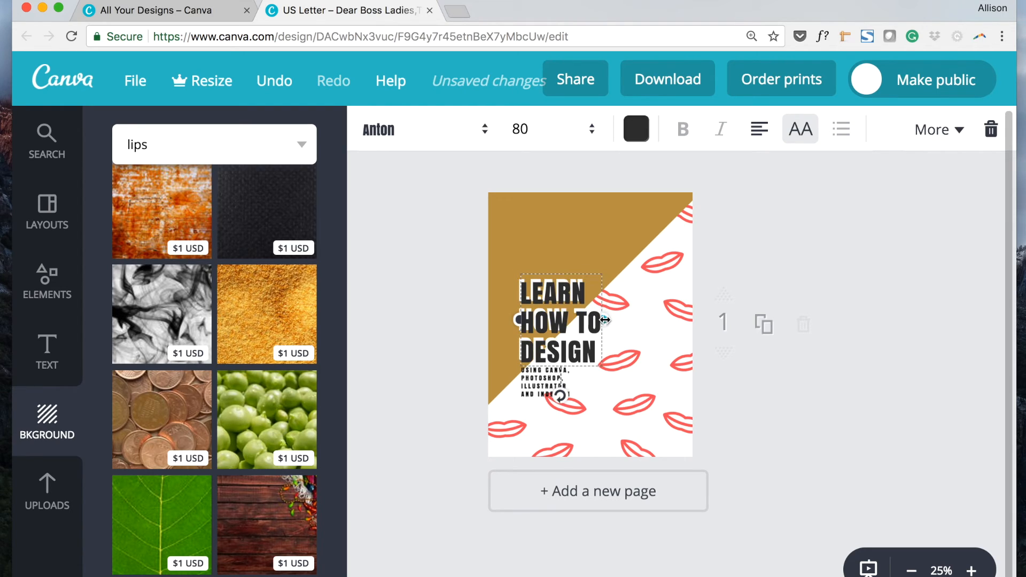
left_click(442, 337)
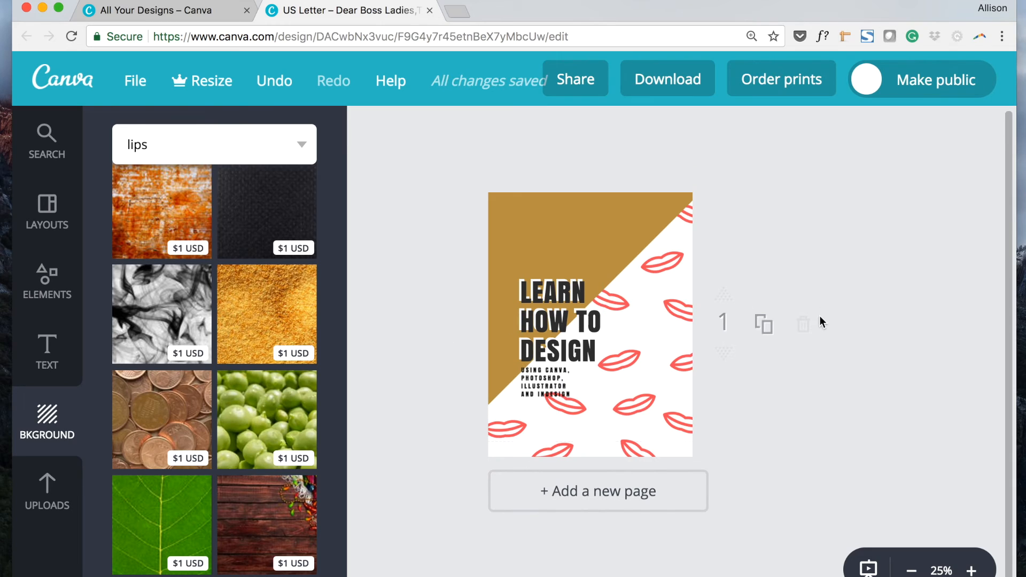
left_click(970, 570)
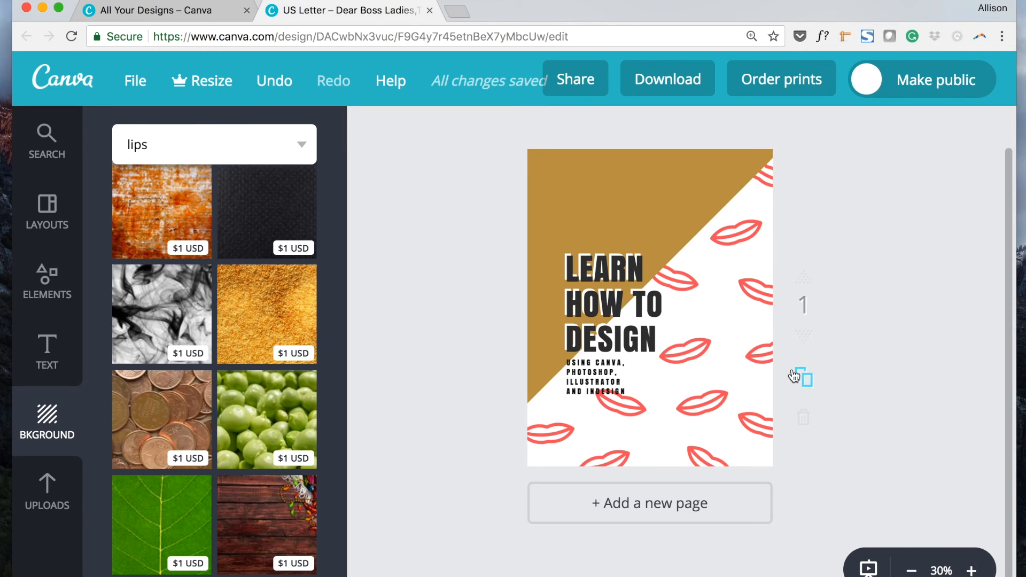
left_click(618, 305)
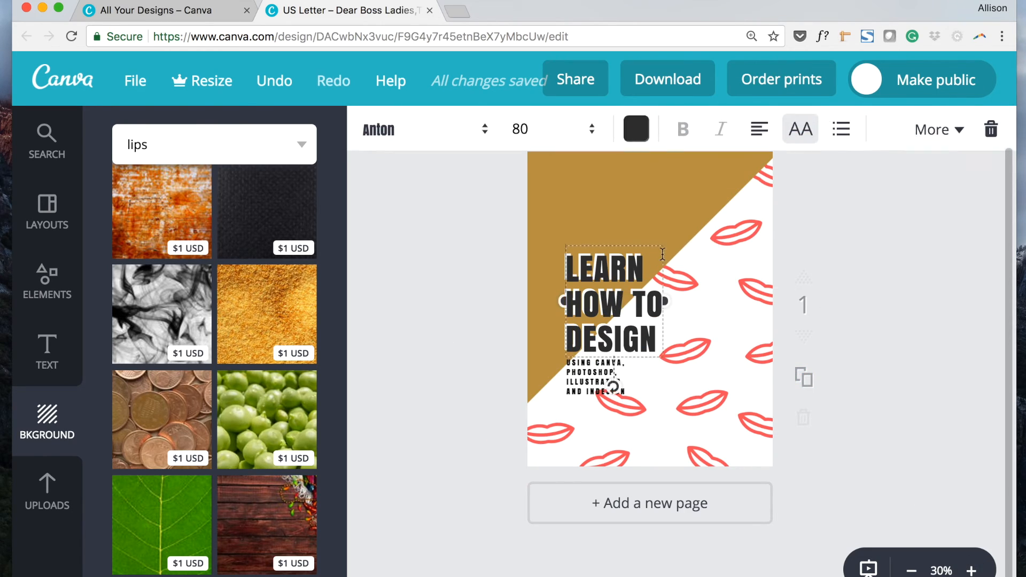
key("Up")
key("Up")
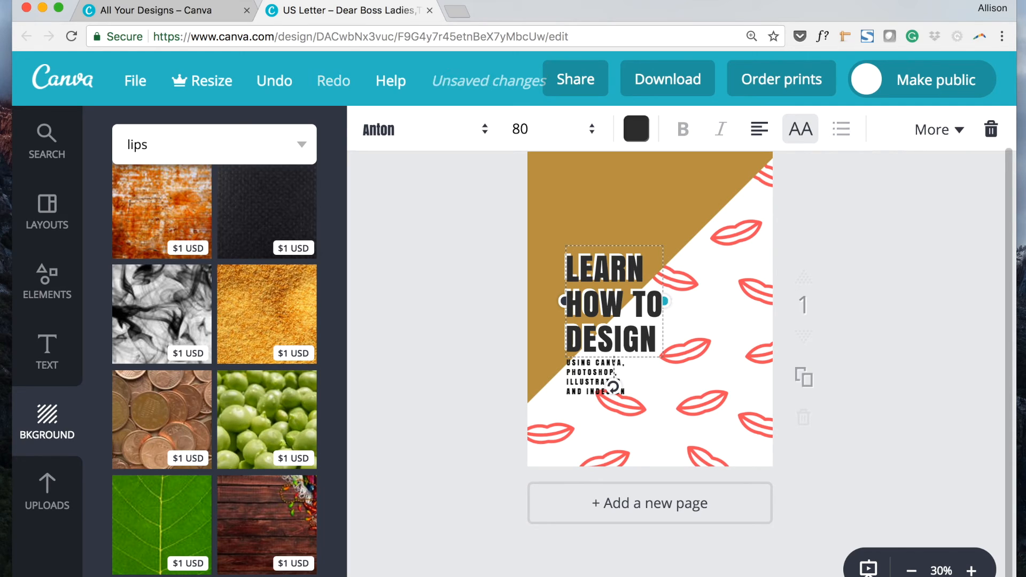
left_click(440, 292)
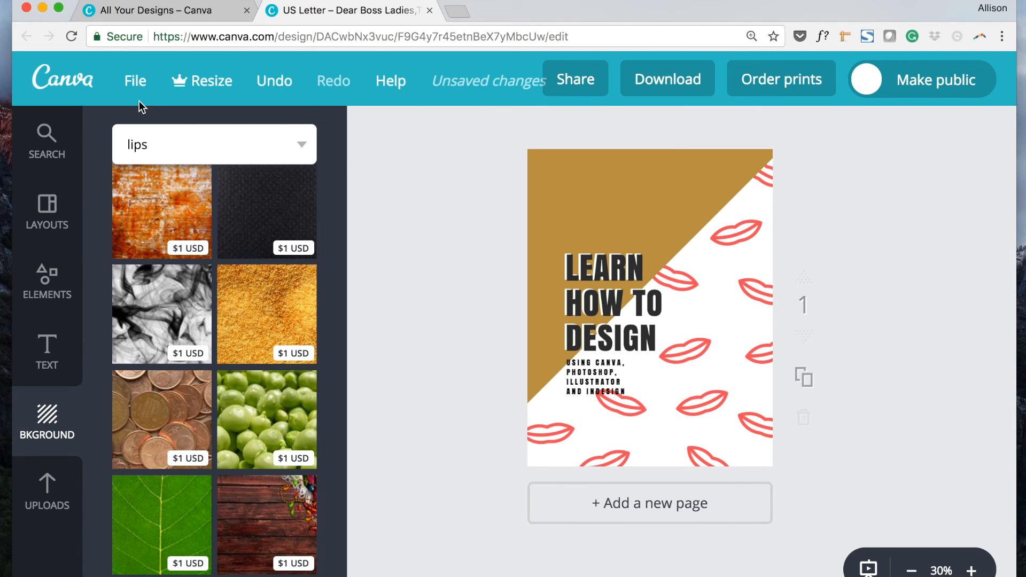
Step: View the options for sharing the design with people and close them without inviting anyone
left_click(590, 78)
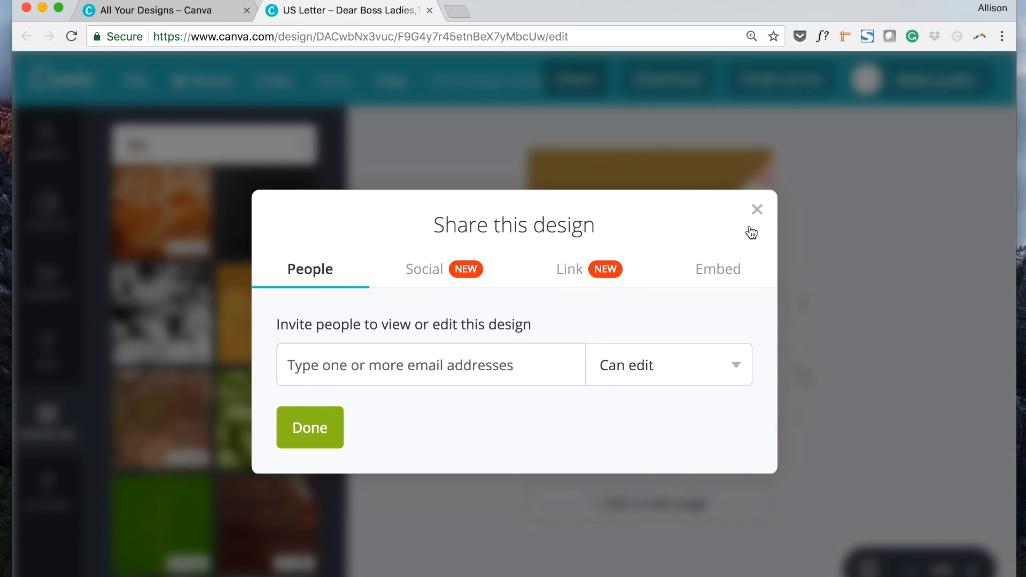
left_click(755, 213)
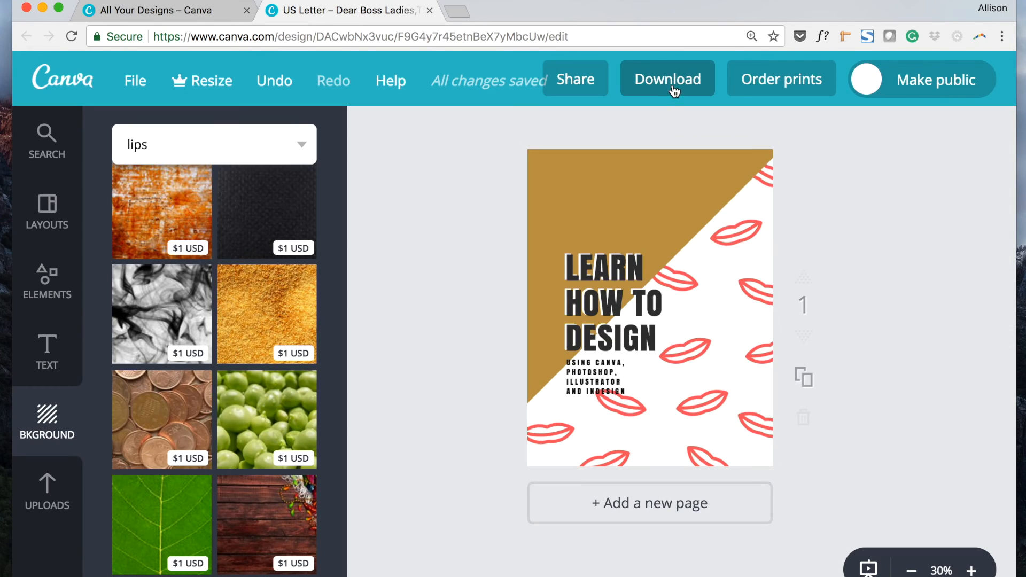
Step: Open the design's download options and try PNG and JPG as the file type
left_click(674, 89)
left_click(651, 185)
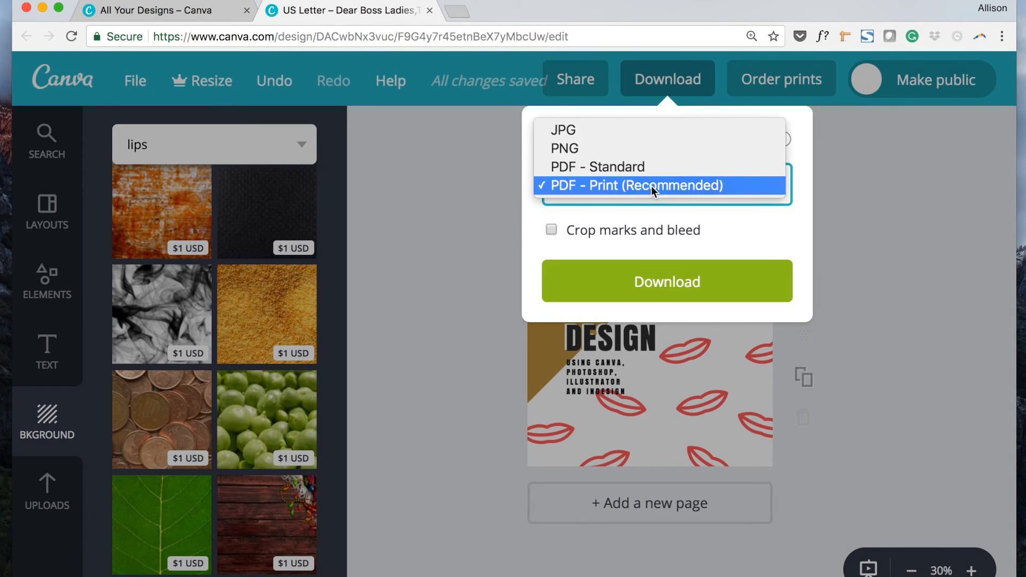
left_click(642, 153)
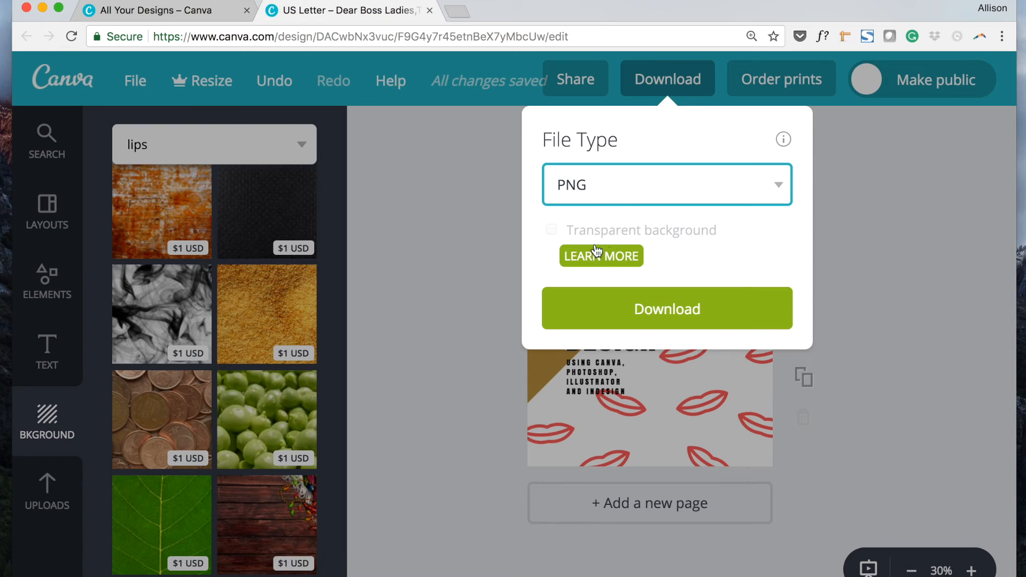
left_click(601, 191)
left_click(593, 167)
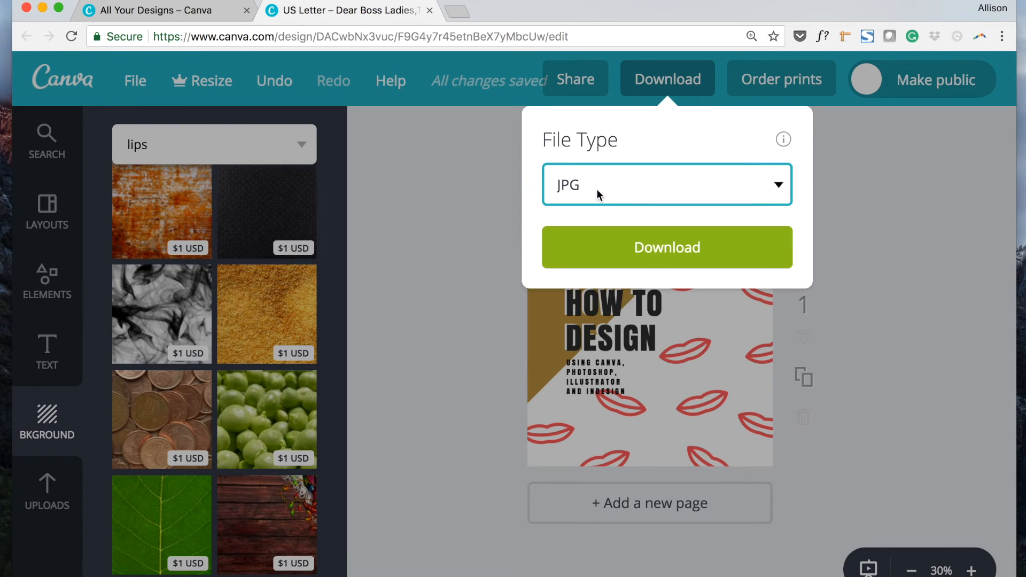
Step: Download the design as PDF - Print (Recommended) with crop marks and bleed, and dismiss the printing offer
left_click(596, 190)
left_click(595, 237)
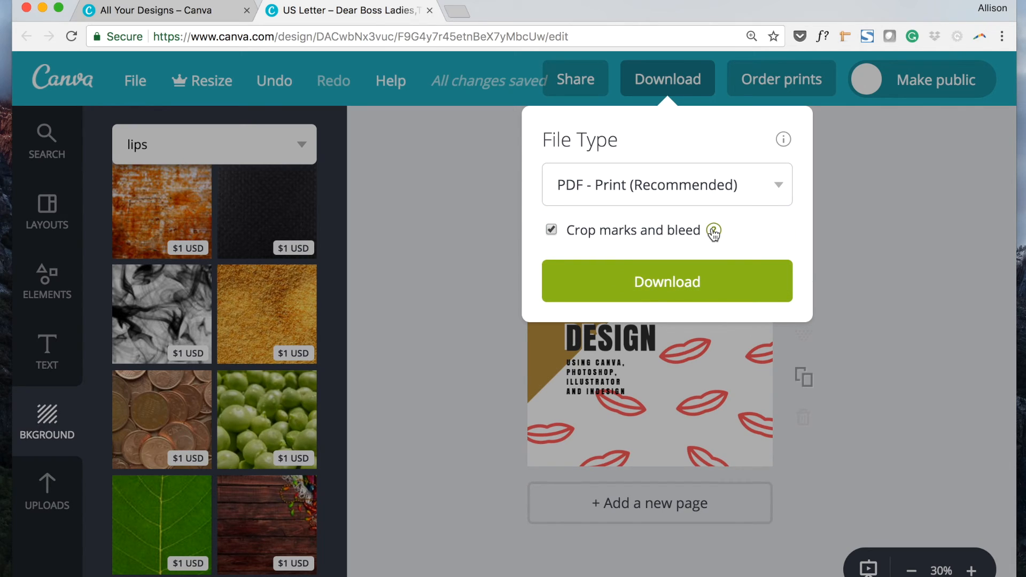
left_click(652, 289)
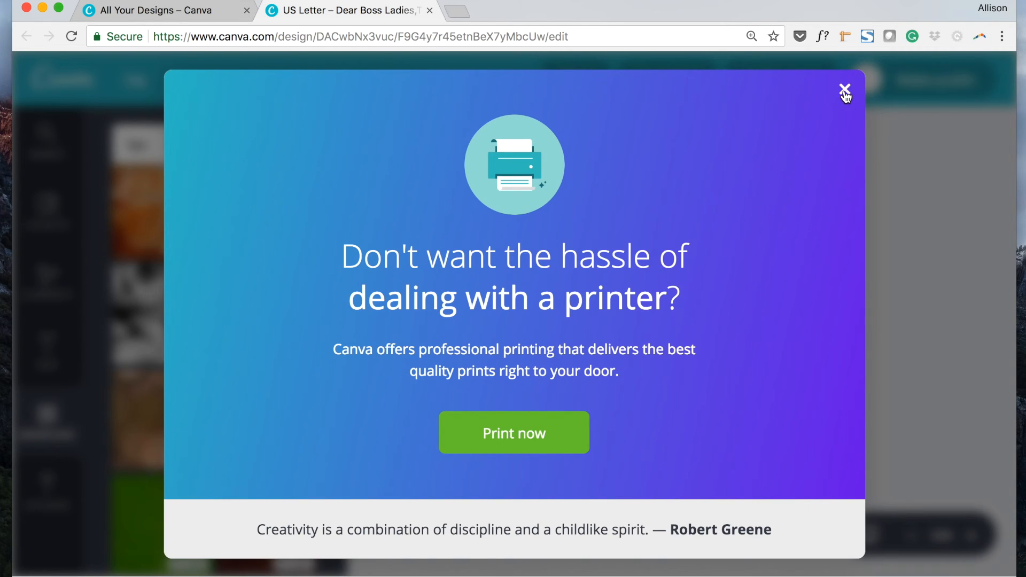
left_click(845, 91)
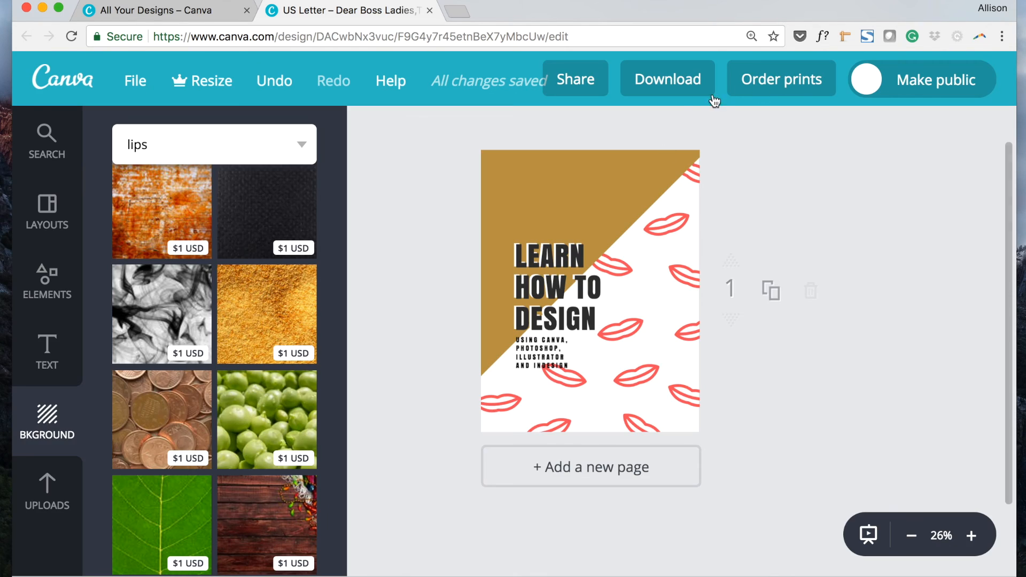
Step: Download the design as a JPG file and dismiss the offer to invite team members
left_click(678, 90)
left_click(624, 176)
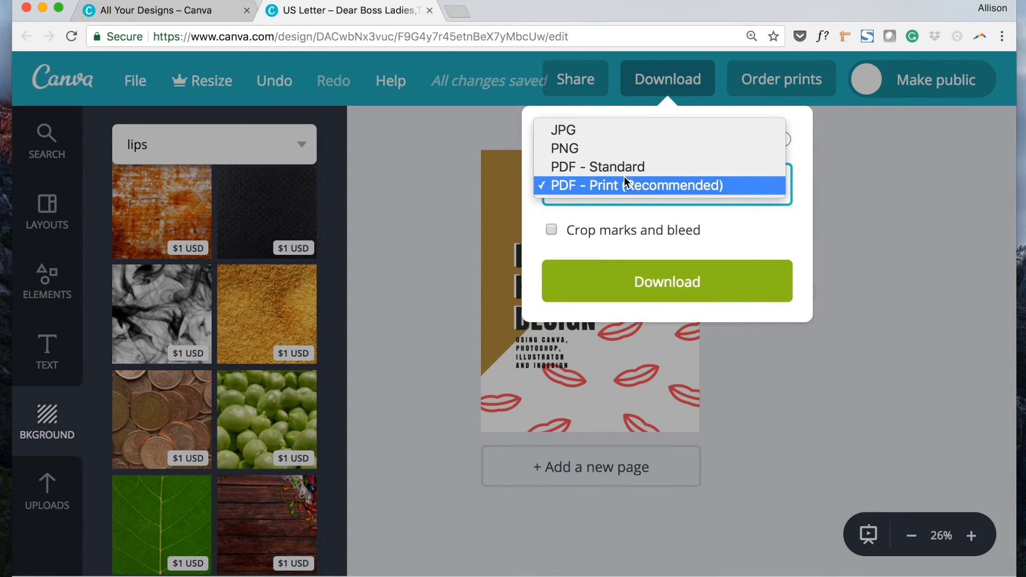
left_click(596, 133)
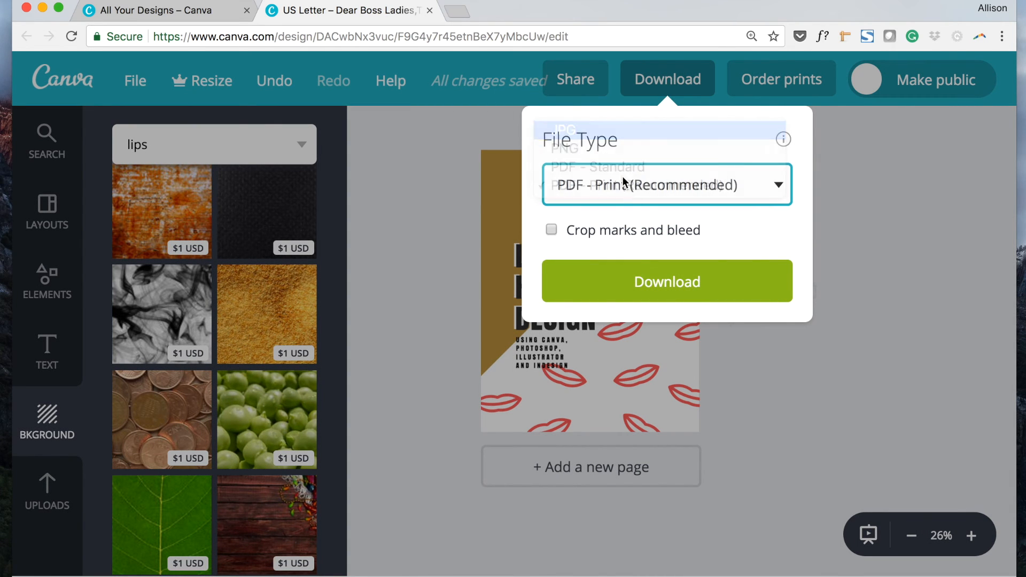
left_click(623, 248)
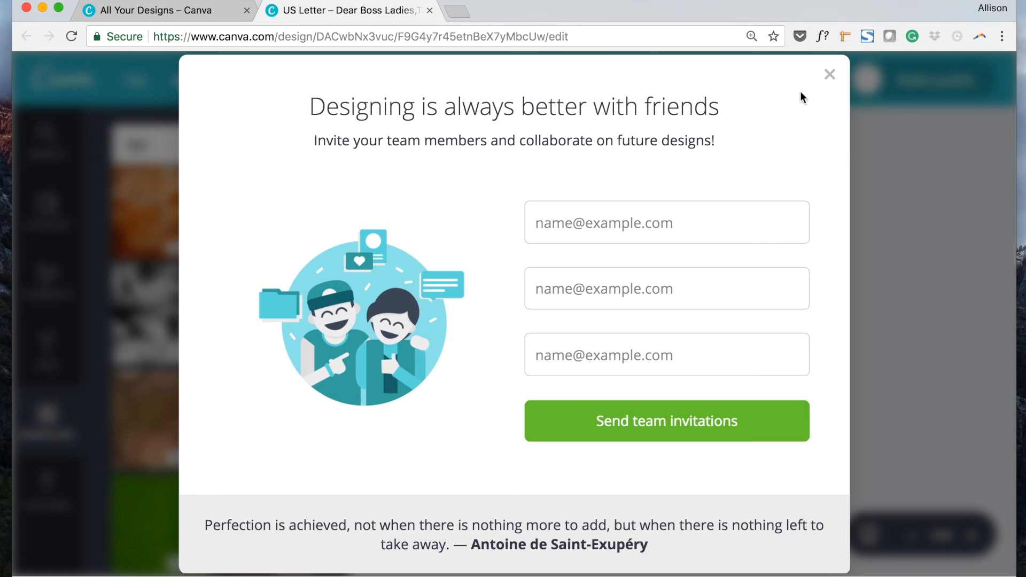
left_click(829, 74)
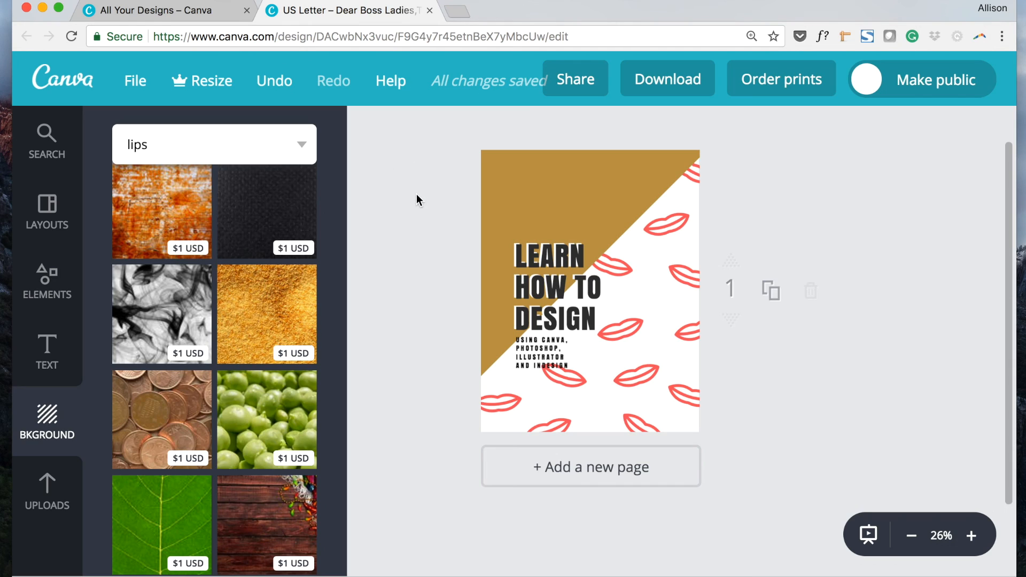
Step: View the file options for resizing, saving and copying the design, and close them without choosing any
left_click(131, 85)
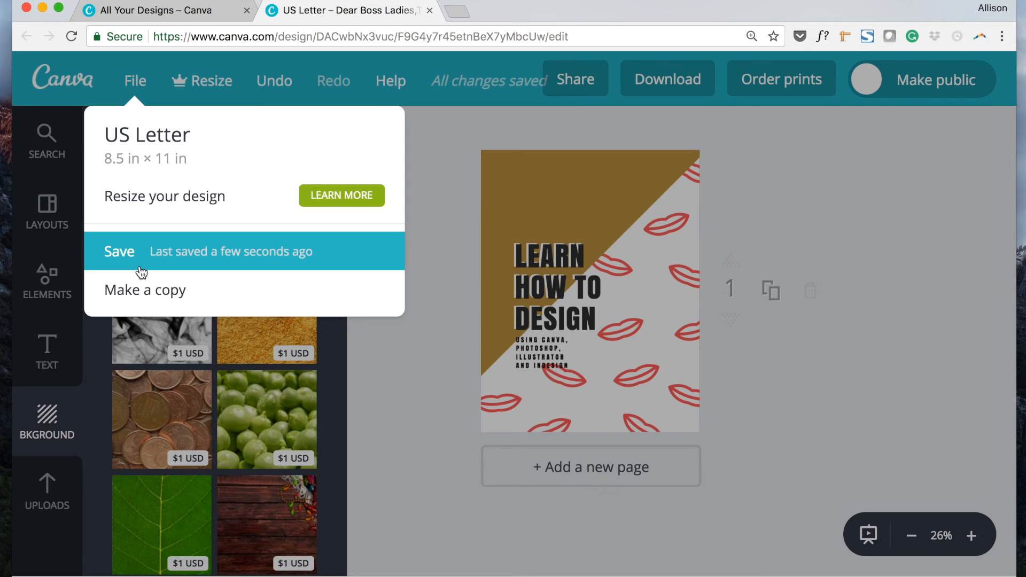
left_click(446, 157)
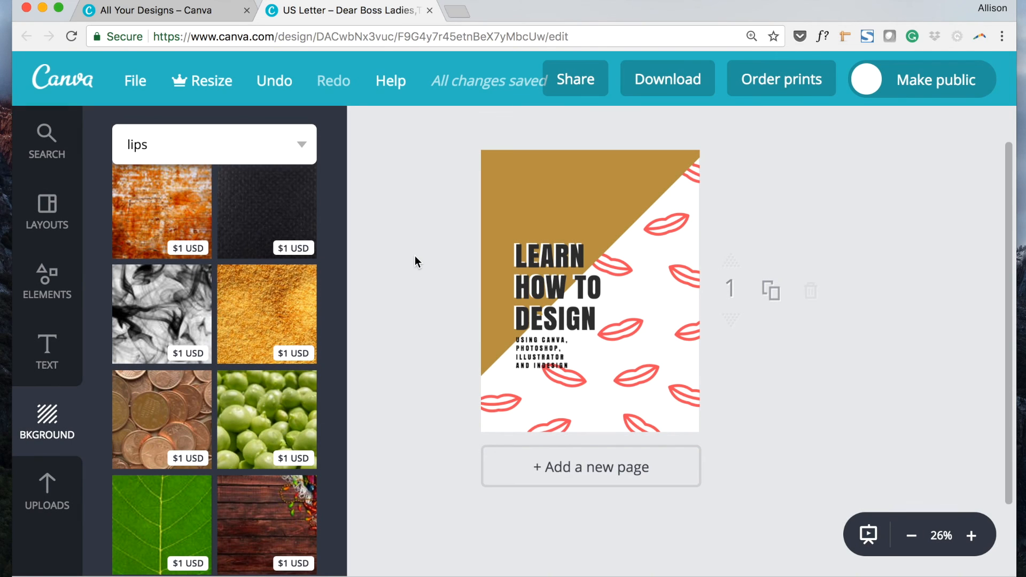
scroll(415, 262, "up", 2)
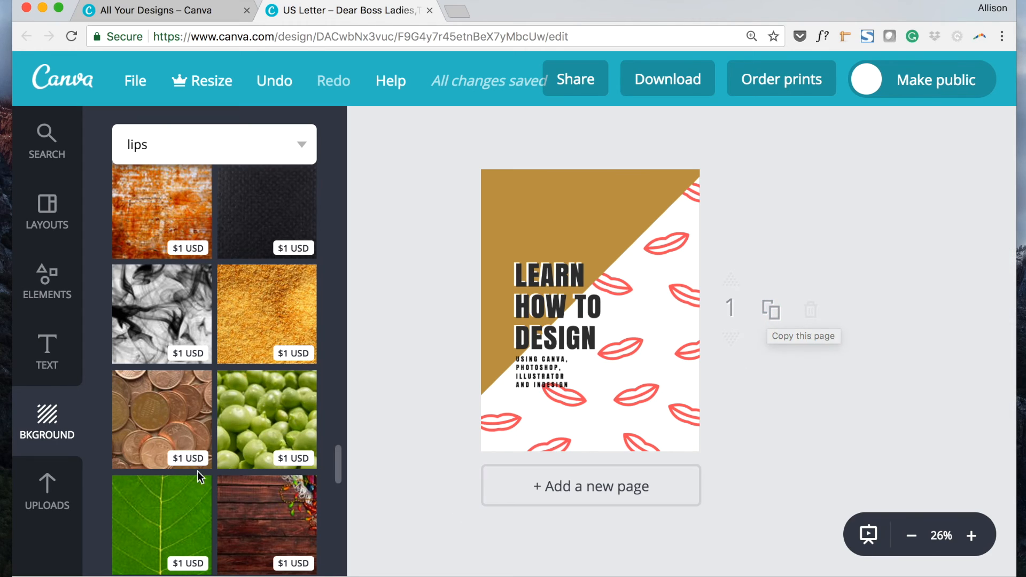
Step: Try the ready-made STEAK NIGHT text layout on the page, shift it up over the golden block, and delete it
left_click(44, 349)
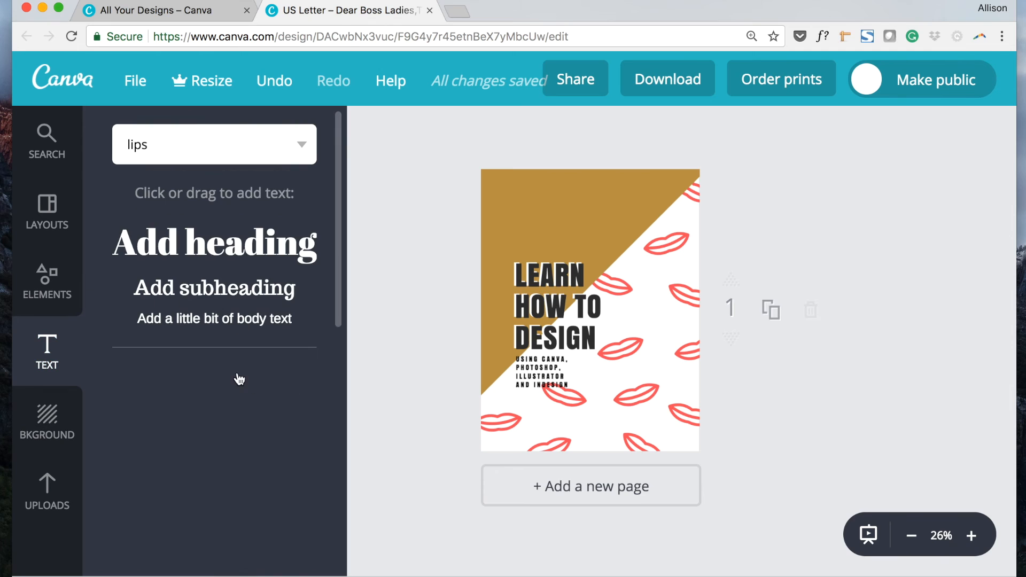
scroll(250, 459, "down", 7)
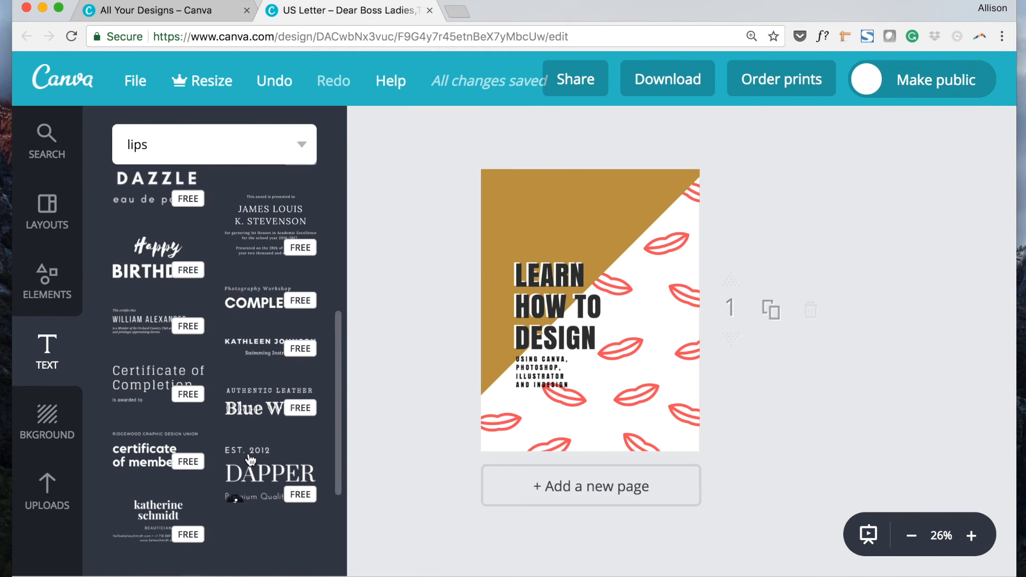
scroll(249, 457, "down", 2)
scroll(250, 459, "down", 2)
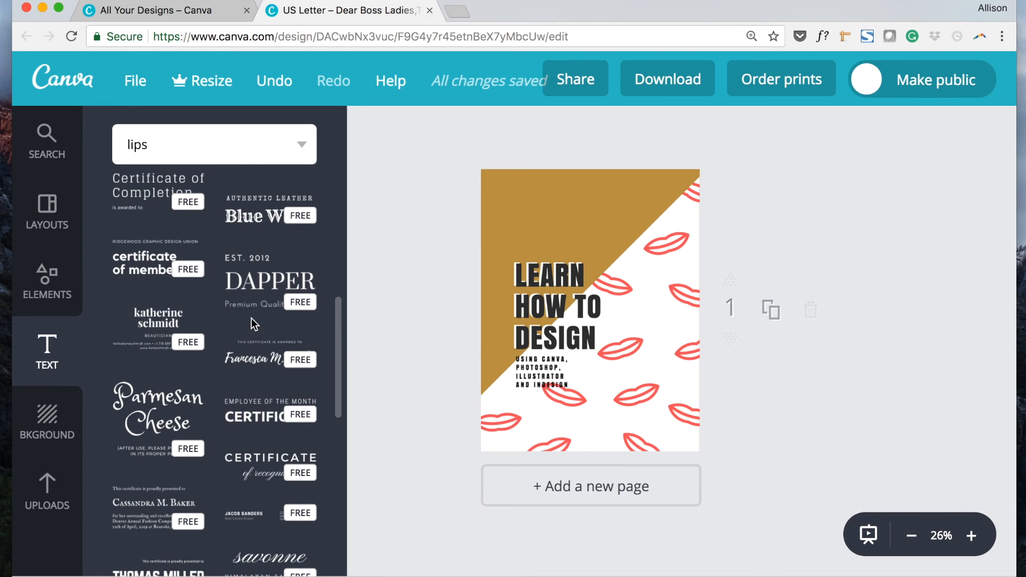
scroll(261, 374, "down", 3)
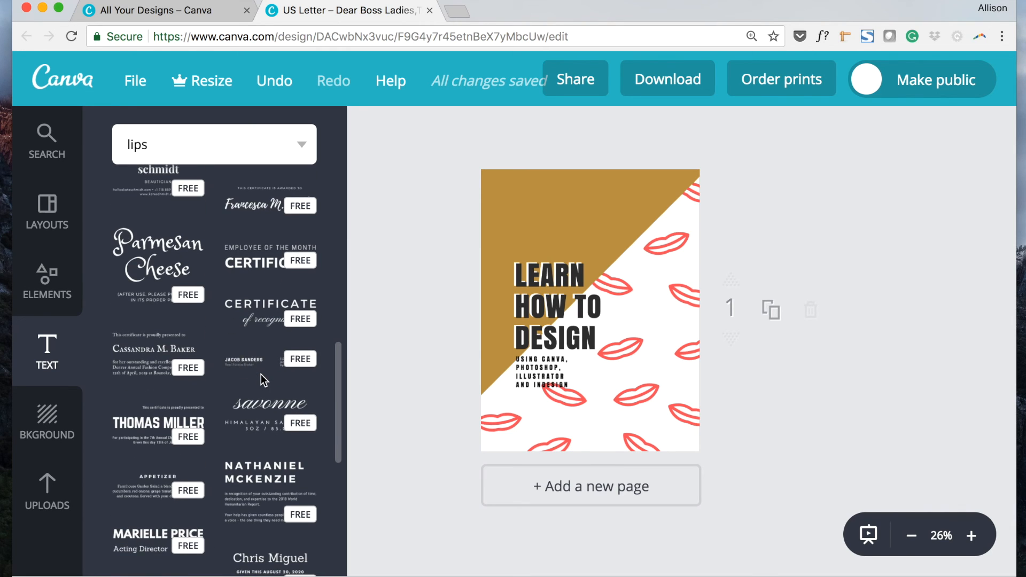
scroll(200, 453, "down", 5)
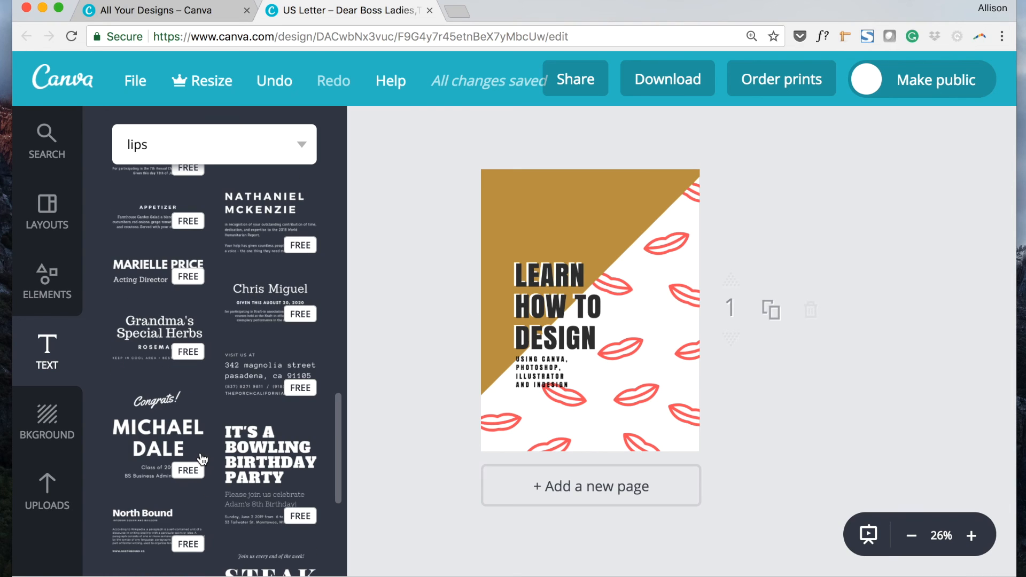
scroll(202, 456, "down", 2)
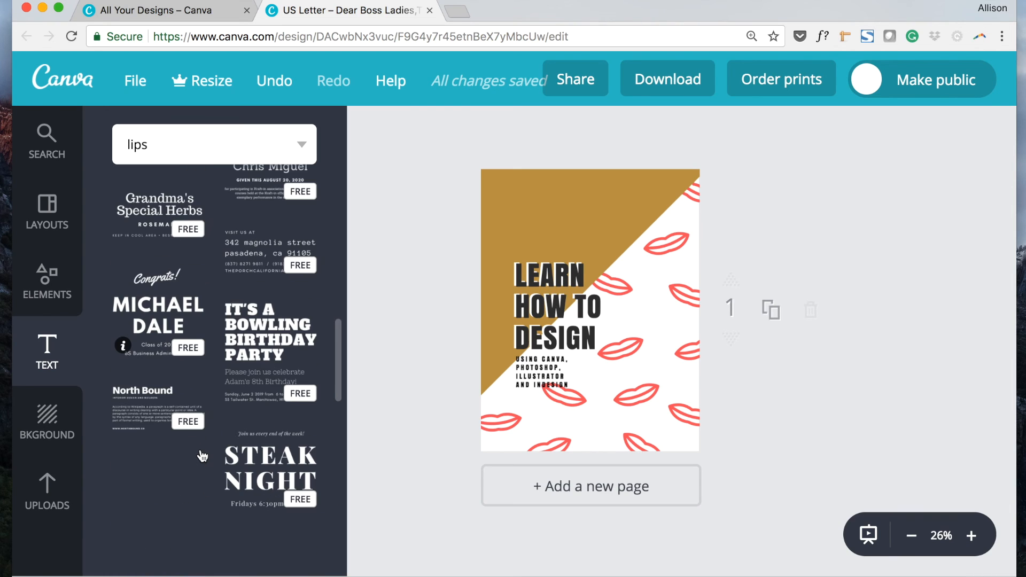
left_click(255, 455)
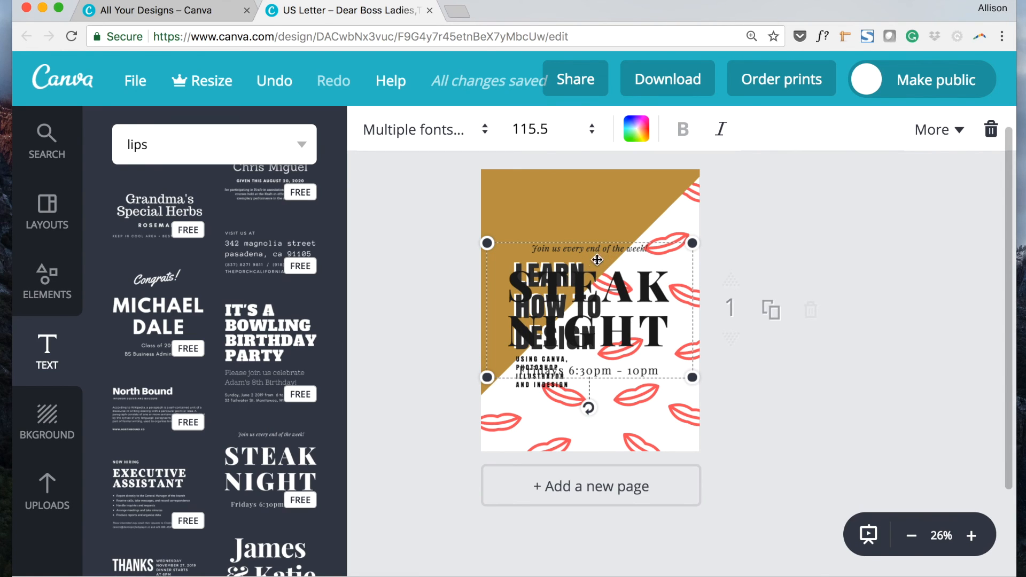
left_click_drag(597, 251, 576, 211)
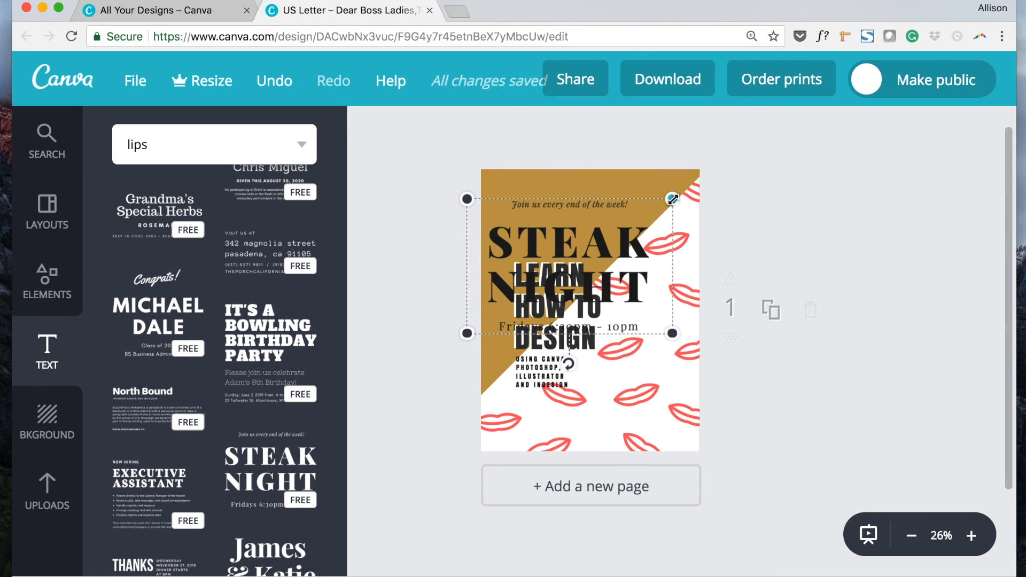
key("Delete")
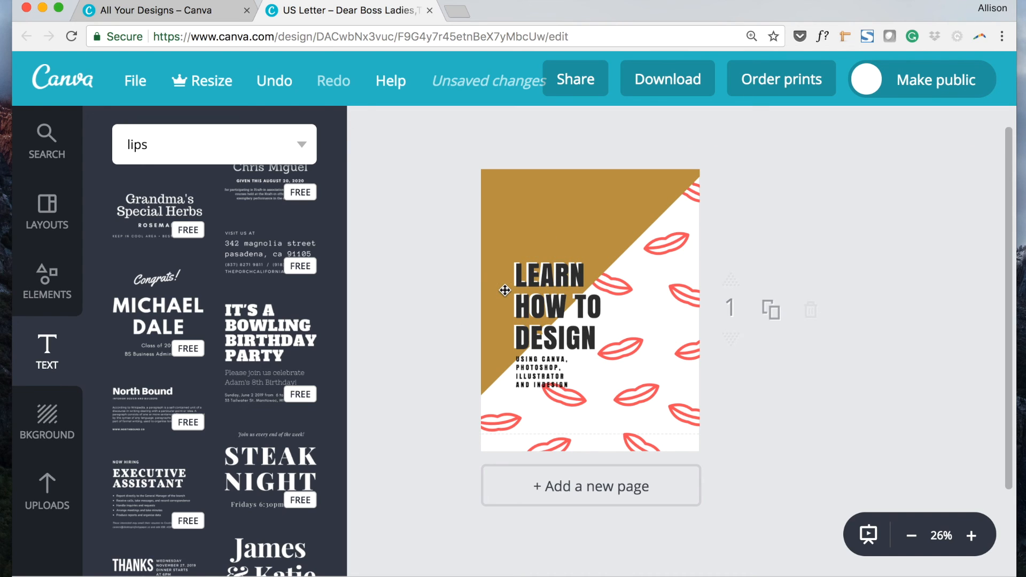
Step: Look through more ready-made text layouts, the uploaded images and the backgrounds
scroll(202, 356, "down", 5)
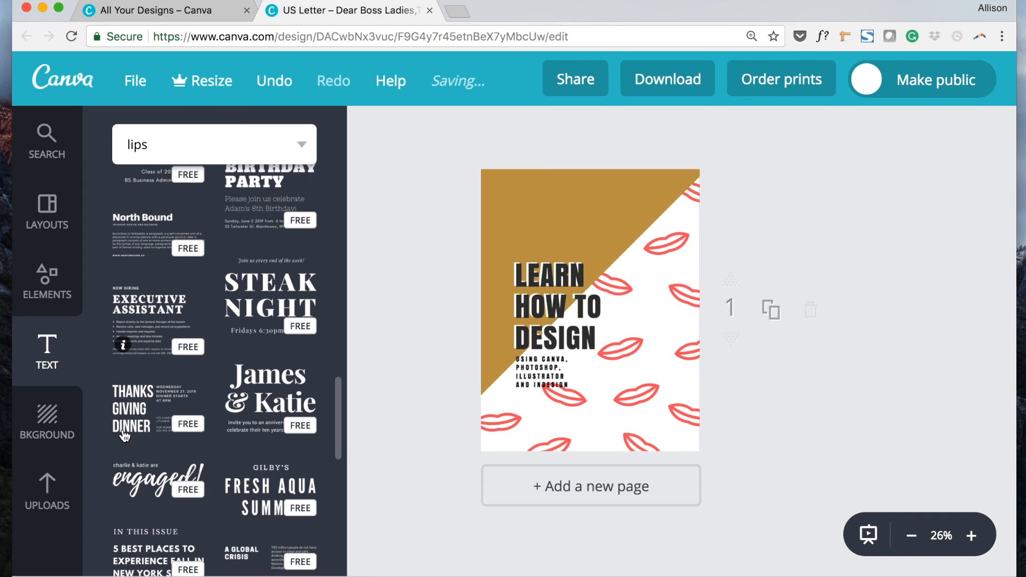
left_click(47, 492)
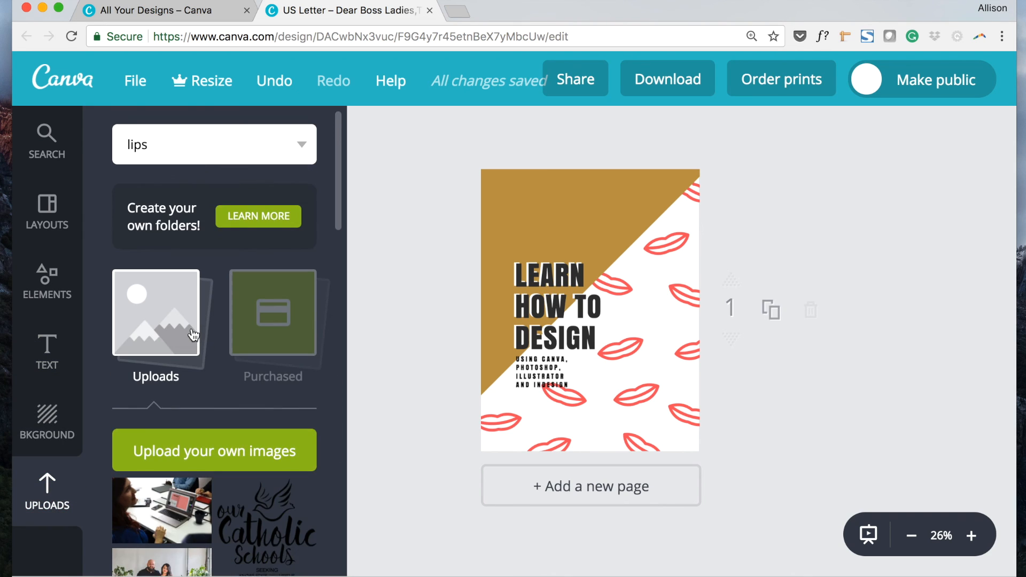
scroll(194, 334, "down", 15)
scroll(194, 335, "down", 4)
scroll(193, 335, "up", 20)
left_click(48, 423)
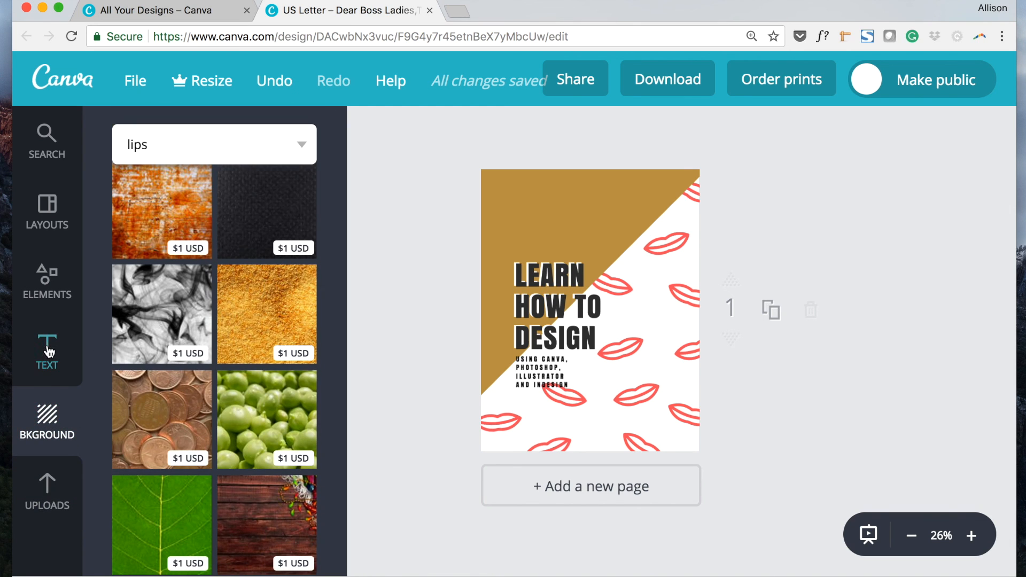
left_click(51, 345)
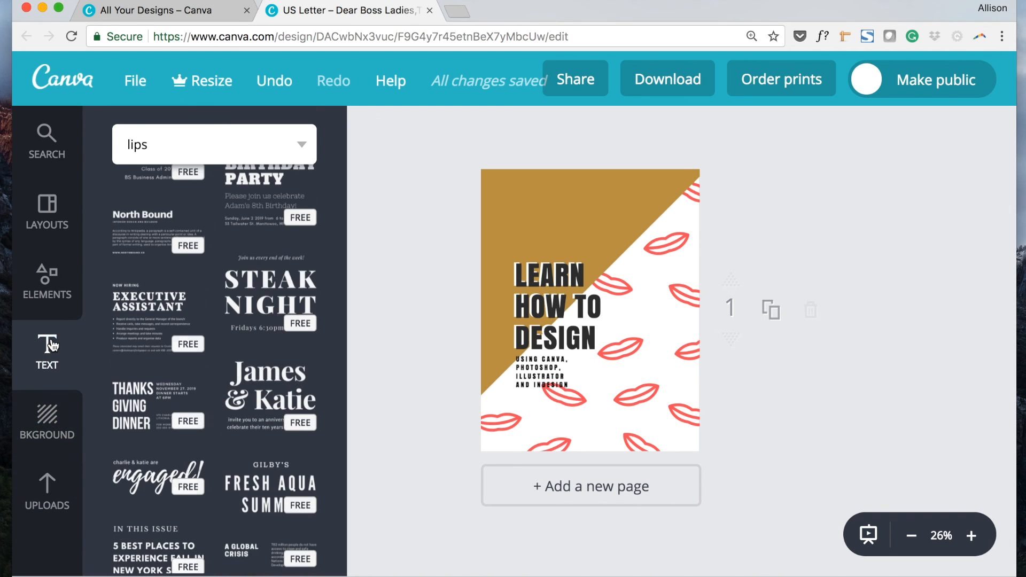
Step: Close the Illustrations category and examine the Lines available among the elements
left_click(46, 283)
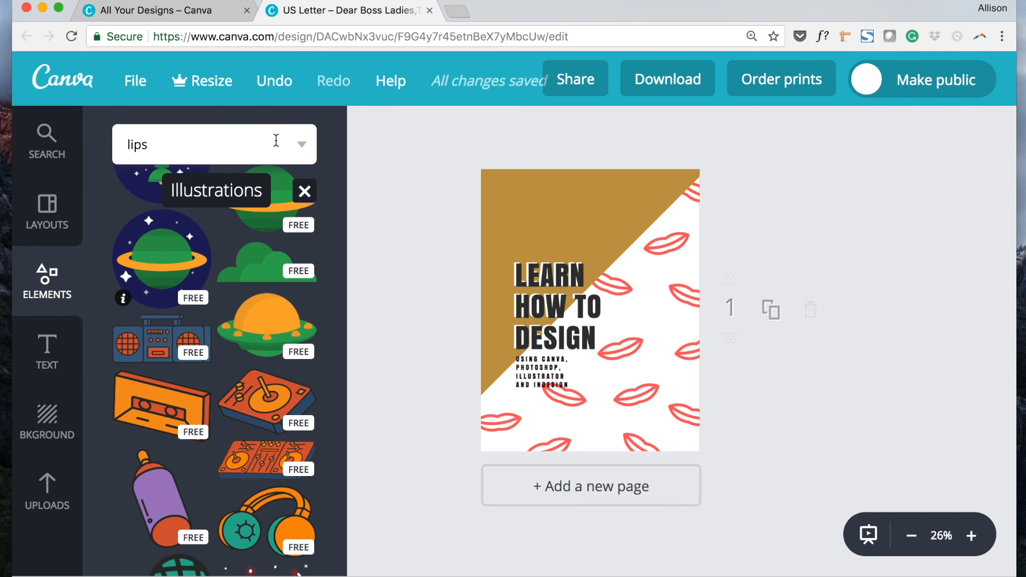
left_click(305, 191)
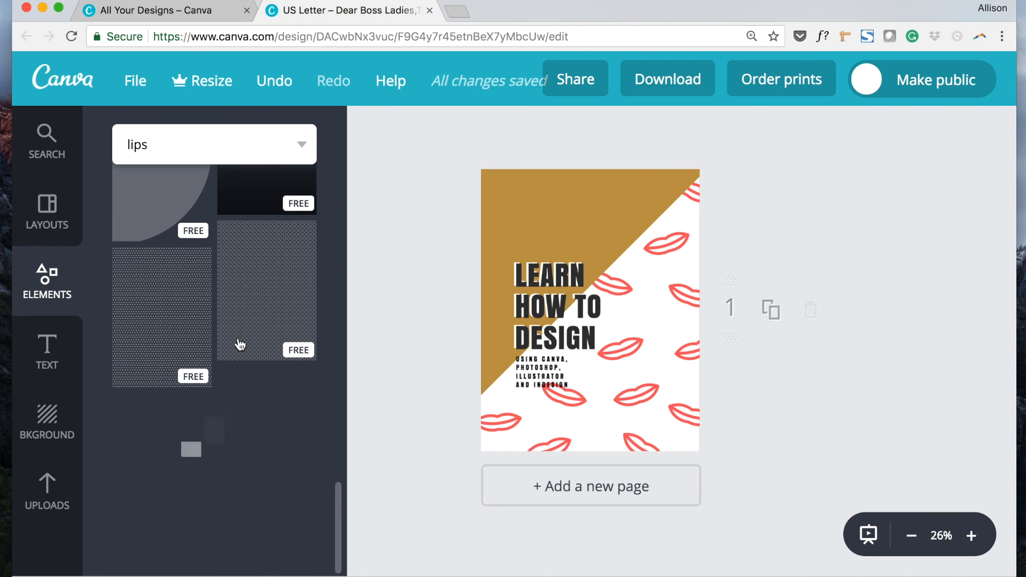
scroll(240, 345, "up", 10)
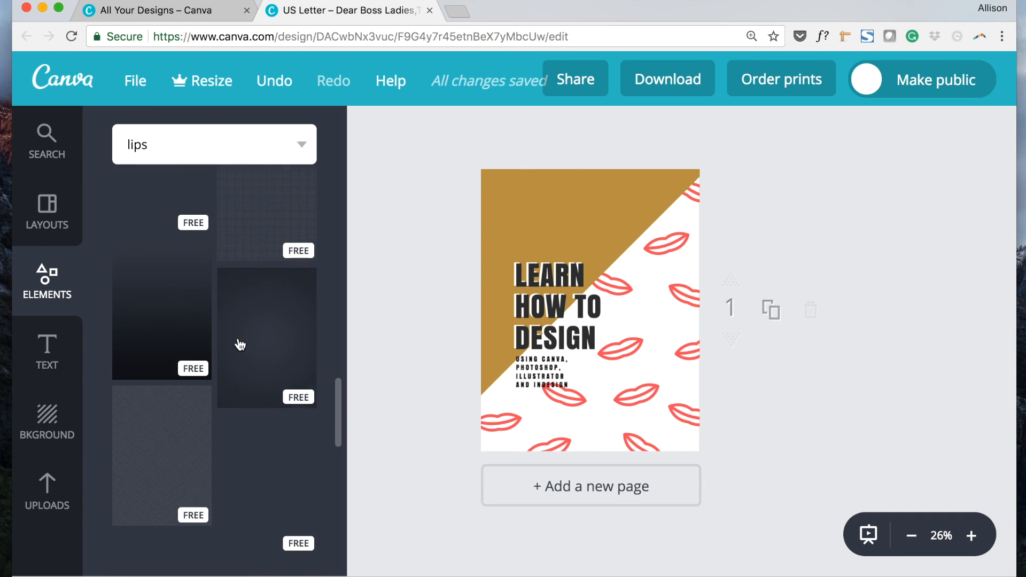
scroll(134, 391, "down", 3)
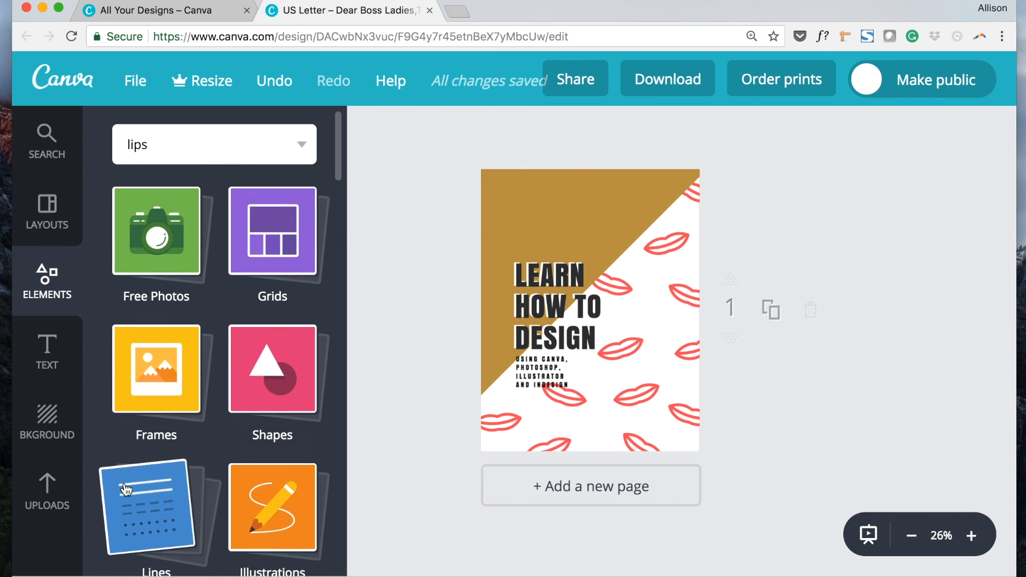
left_click(134, 392)
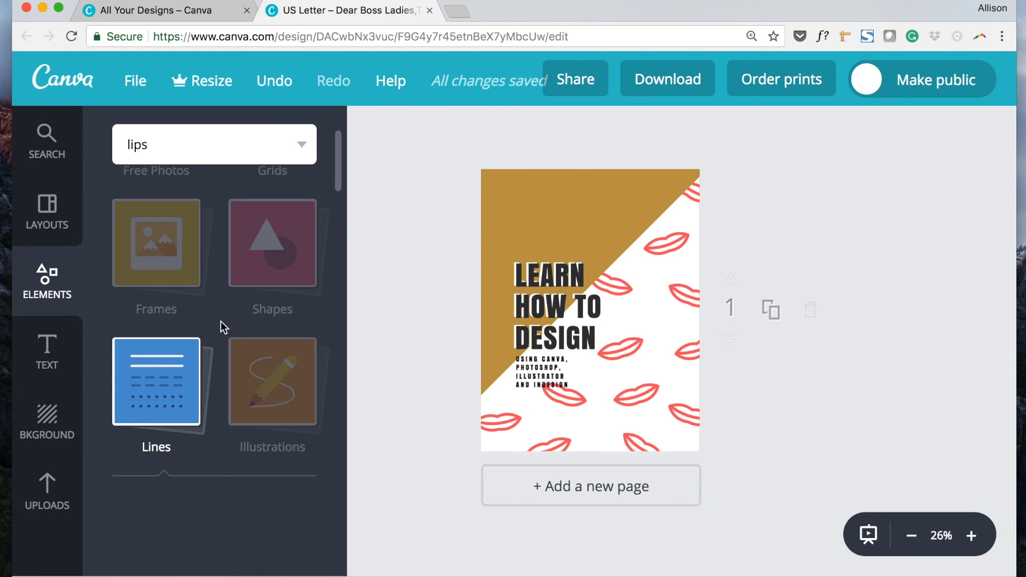
scroll(262, 380, "down", 4)
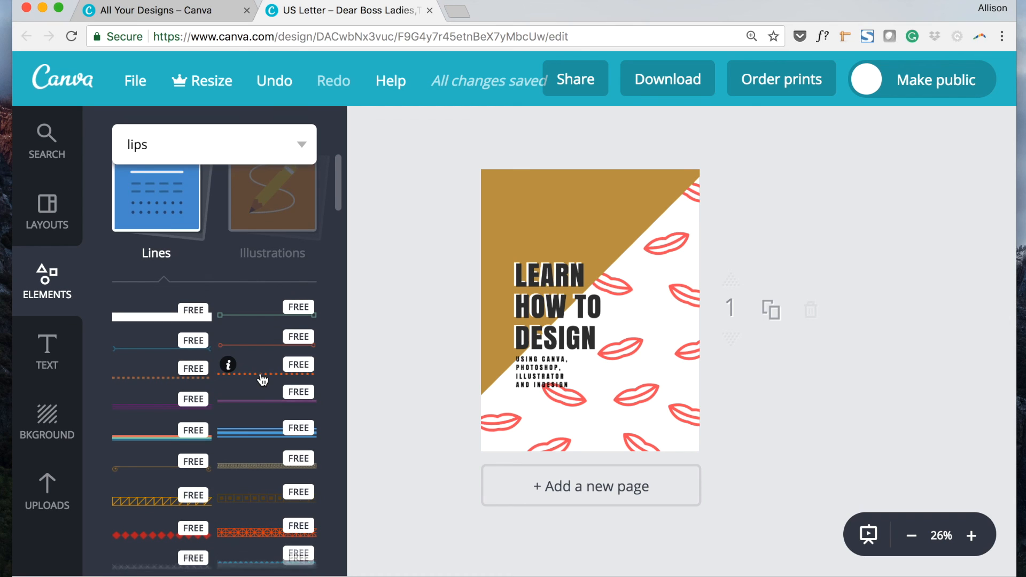
scroll(194, 398, "down", 2)
scroll(194, 396, "up", 5)
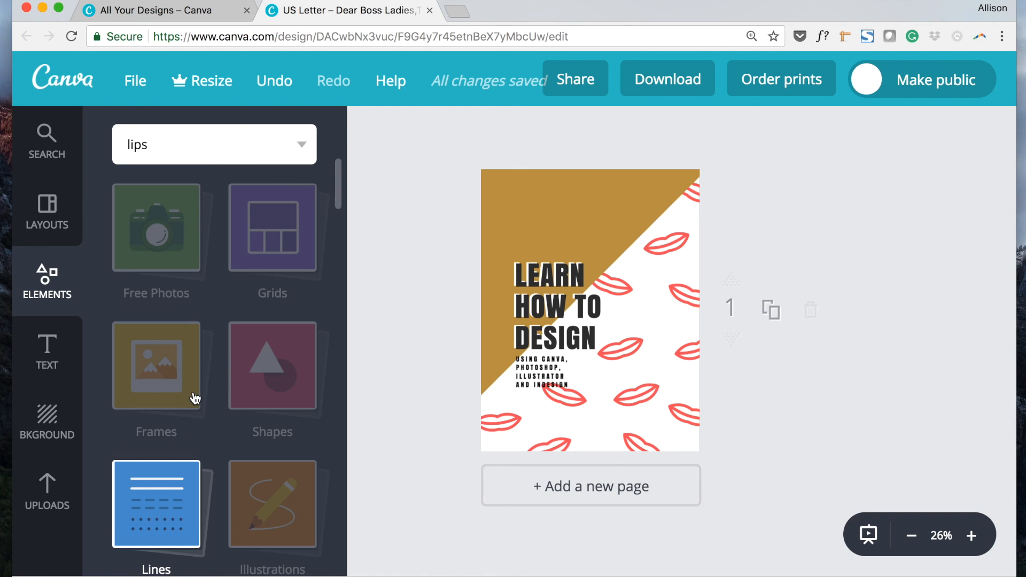
Step: Switch from the Lines to the Free Photos category and look through its pictures
left_click(185, 235)
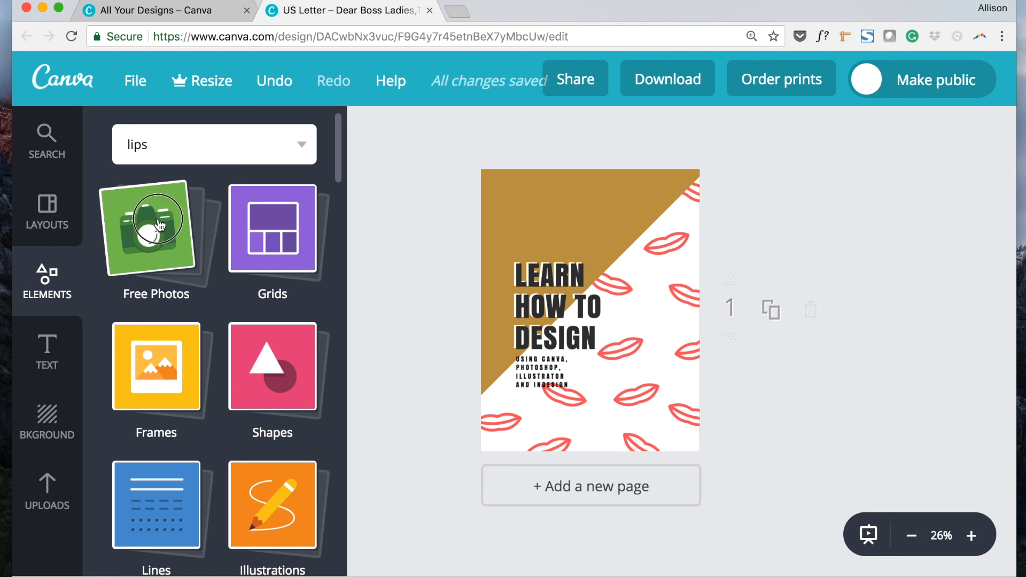
left_click(138, 243)
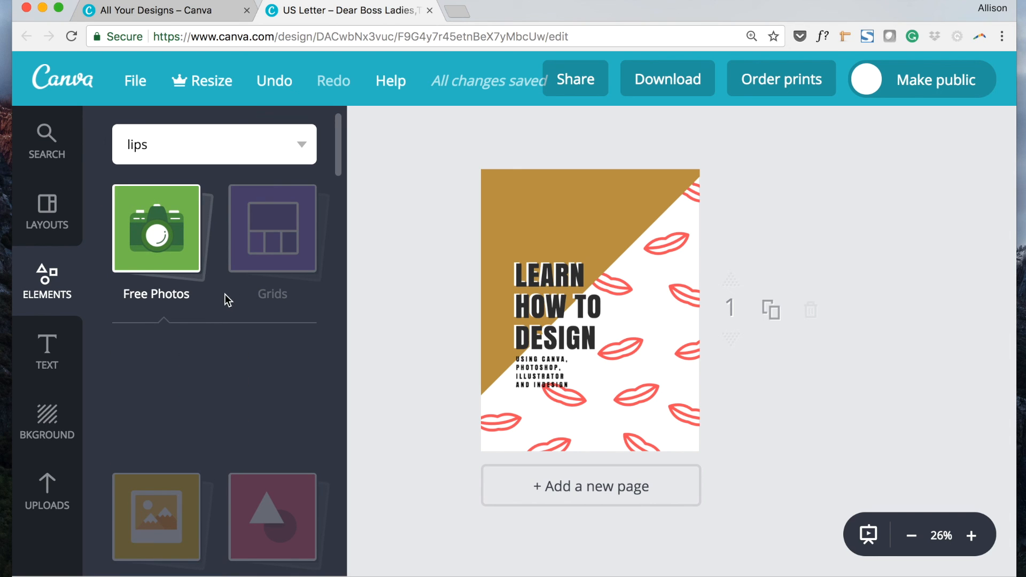
scroll(224, 294, "down", 3)
scroll(224, 294, "down", 4)
scroll(227, 302, "up", 7)
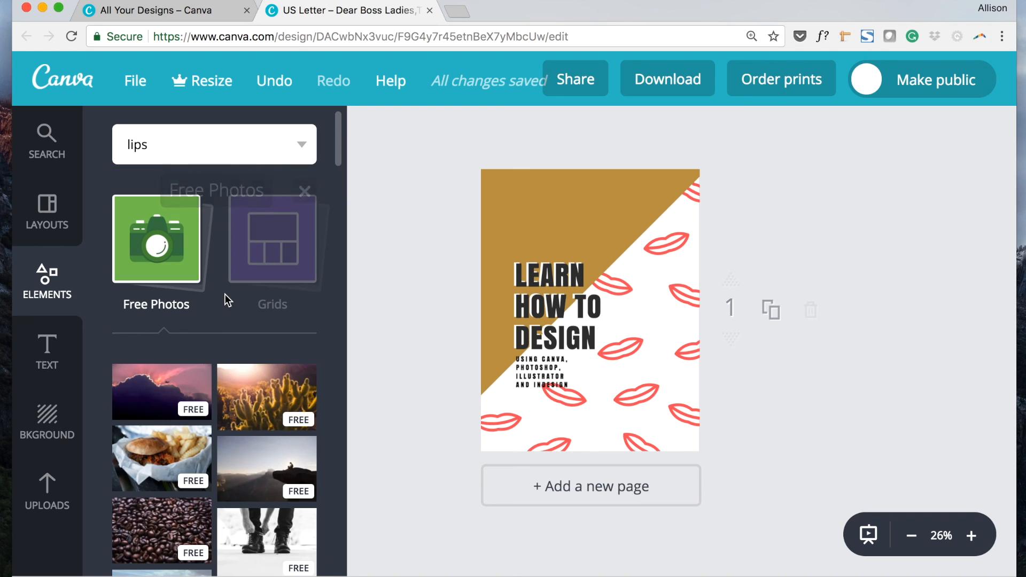